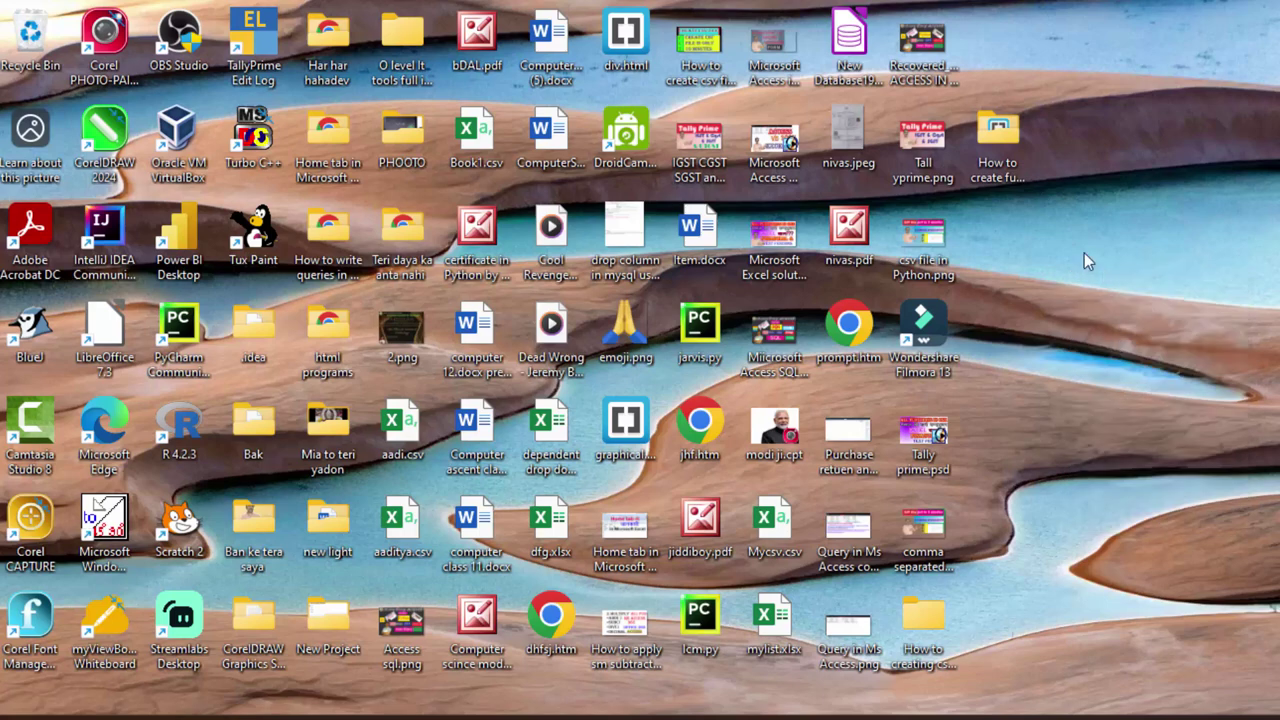
Refresh the desktop, then launch TallyPrime Edit Log from its desktop icon.
{"action": "right_click", "coordinate": [1086, 257]}
{"action": "left_click", "coordinate": [1127, 340]}
{"action": "key", "text": "super"}
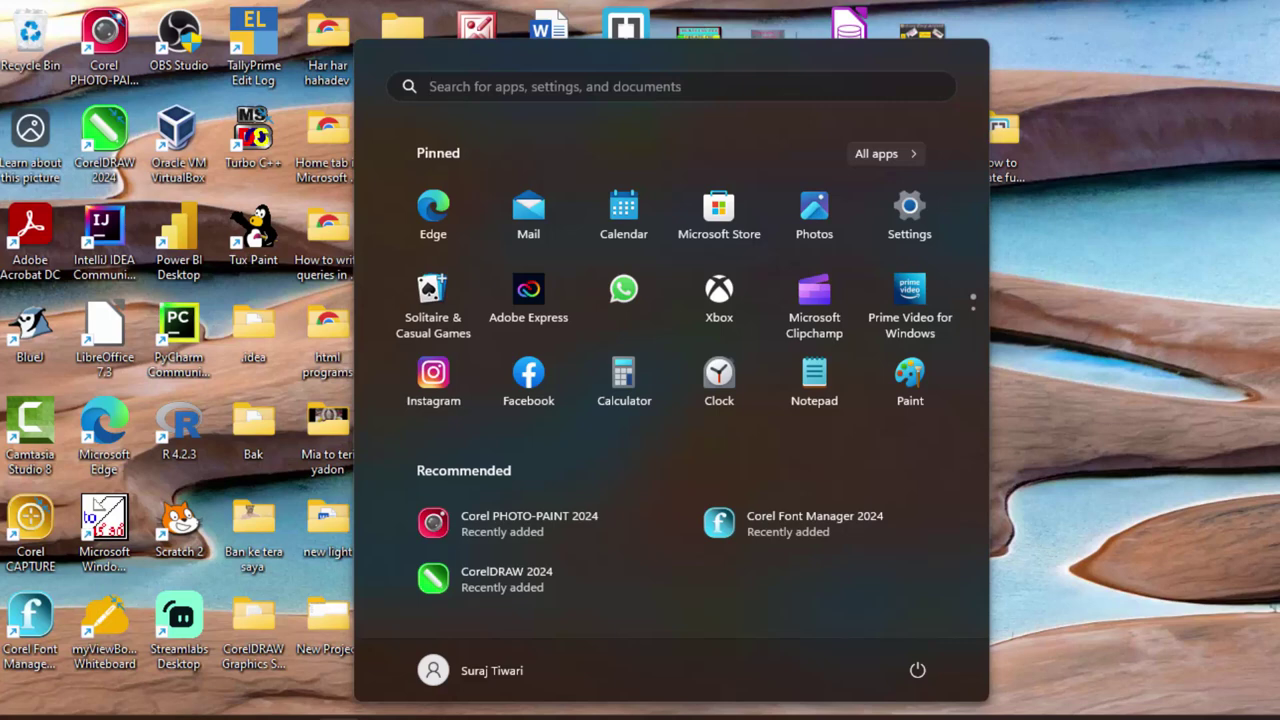
{"action": "left_click", "coordinate": [1260, 292]}
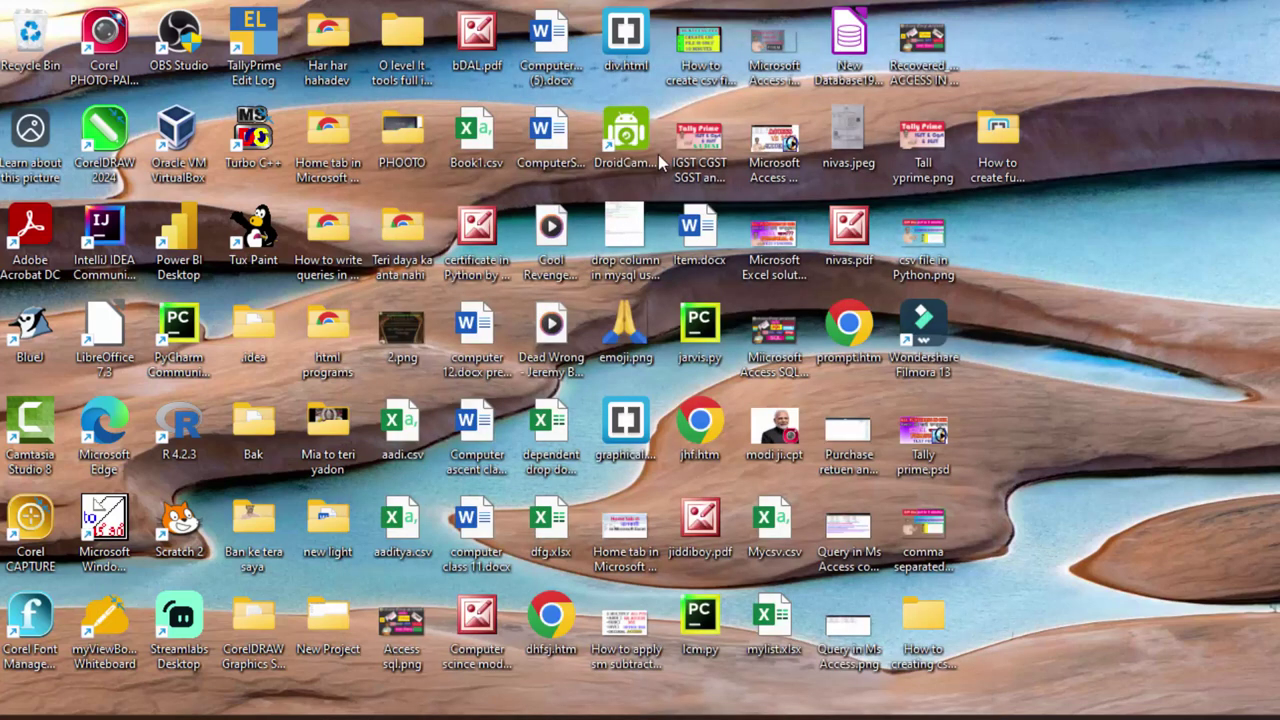
{"action": "double_click", "coordinate": [266, 42]}
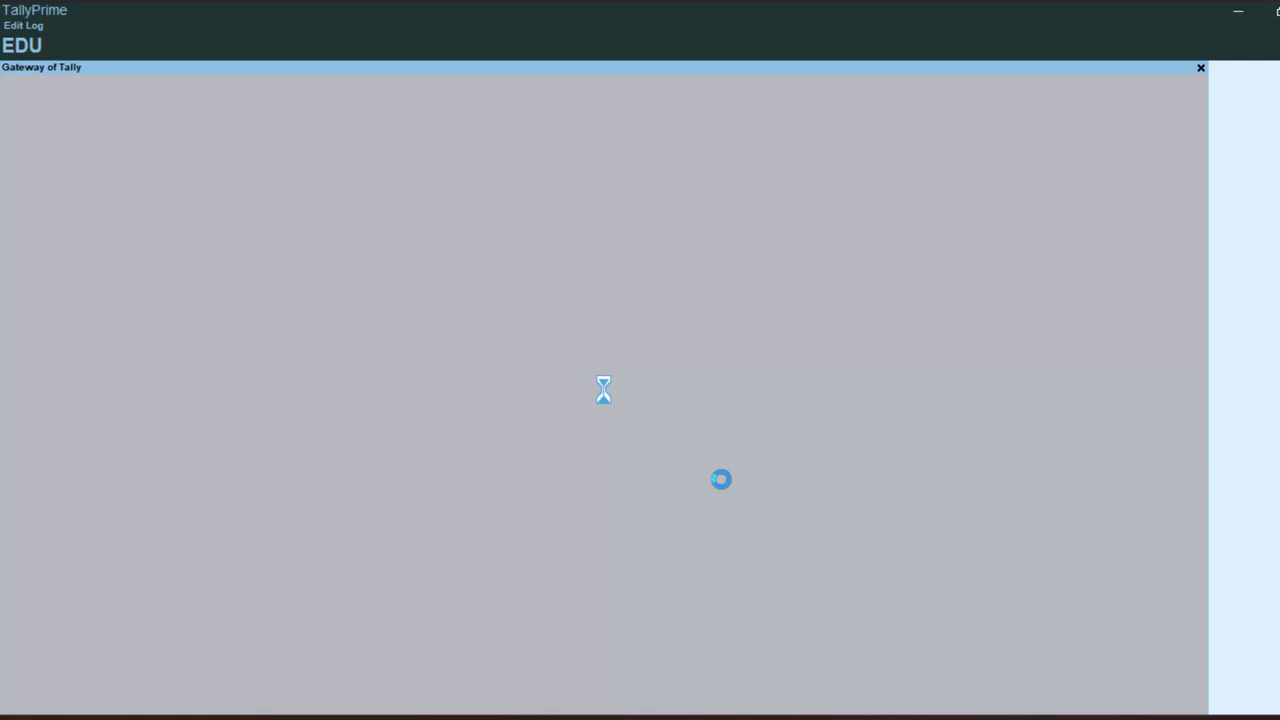
Continue in Educational Mode and start a new company named 'Payroll & Company'.
{"action": "left_click", "coordinate": [385, 430]}
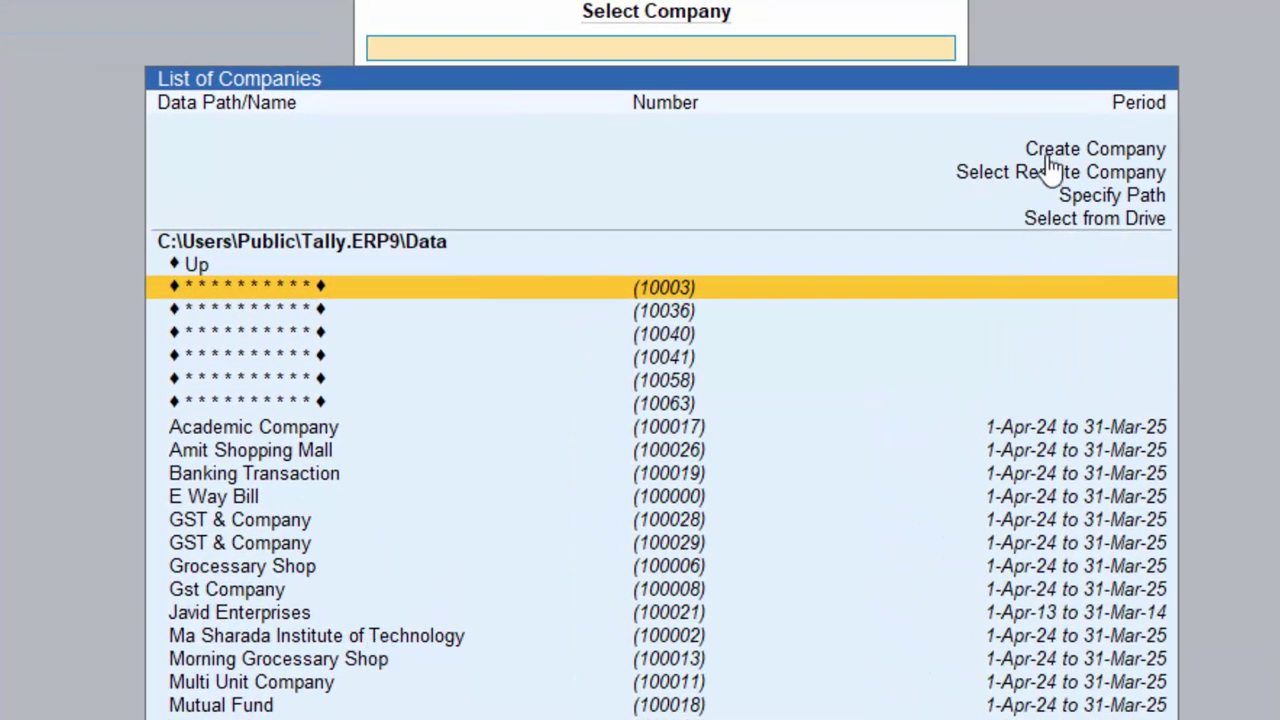
{"action": "left_click", "coordinate": [1047, 157]}
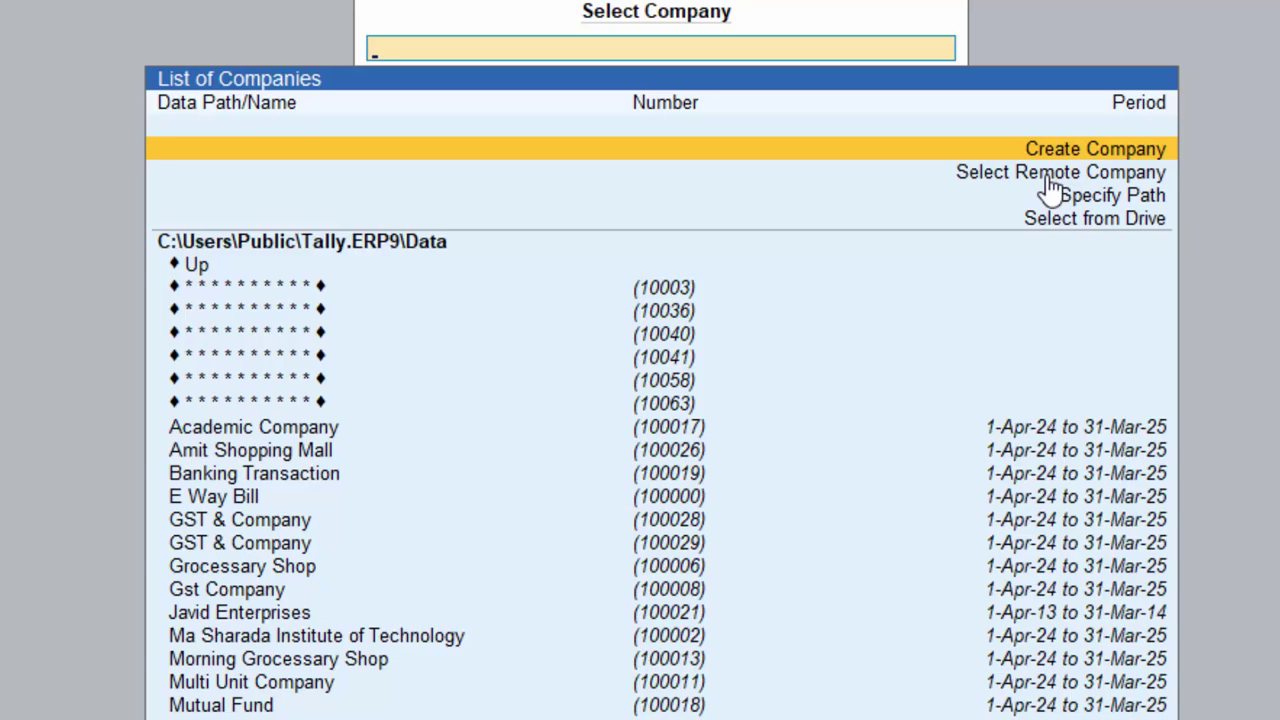
{"action": "key", "text": "Return"}
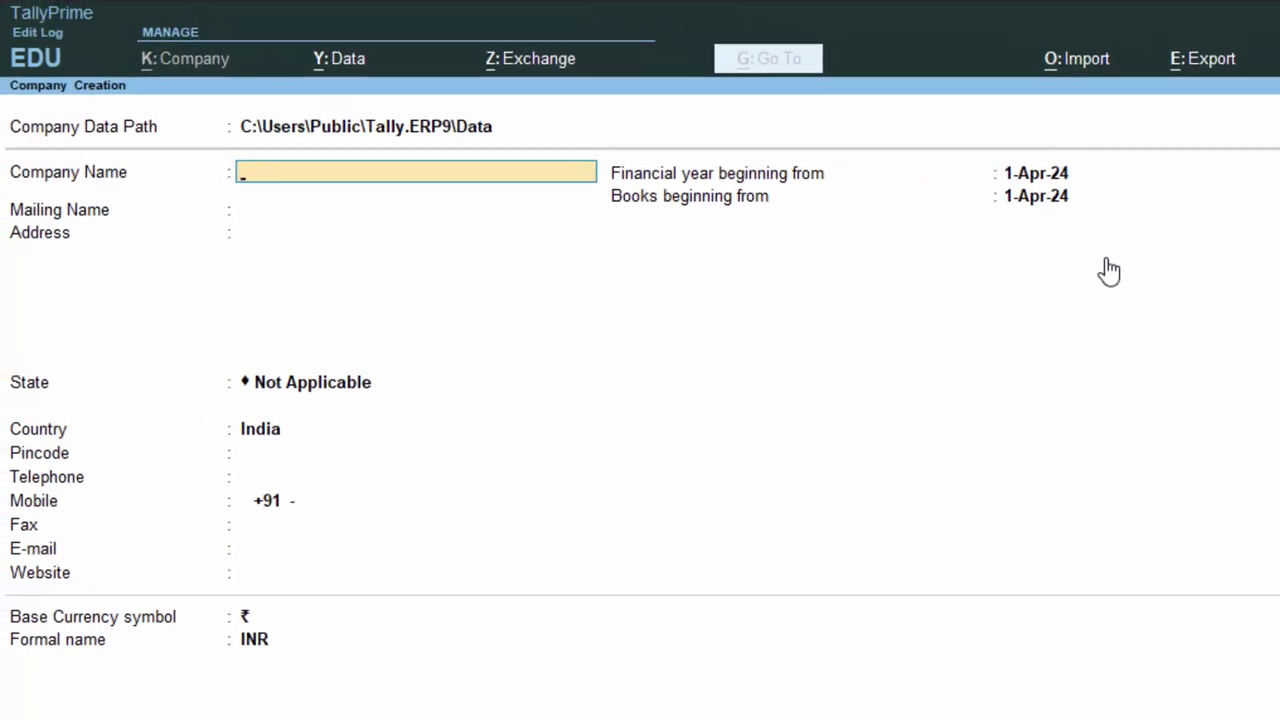
{"action": "type", "text": "Payroll & Co"}
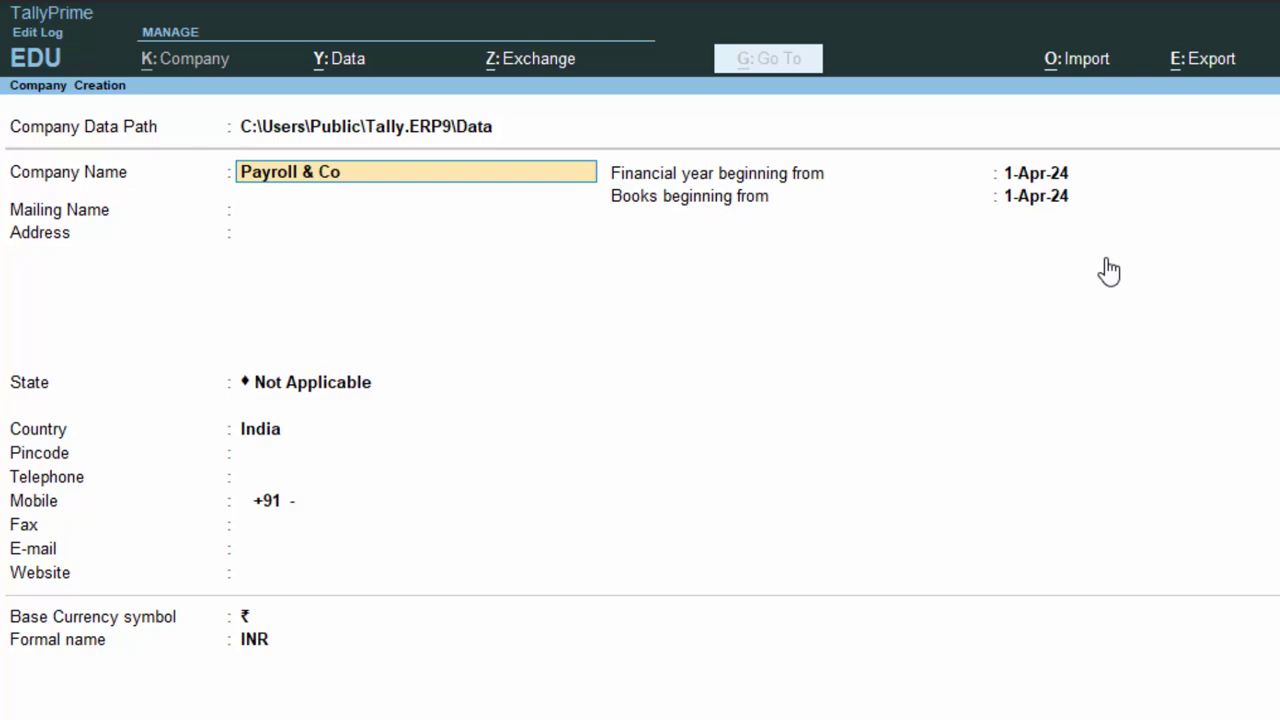
{"action": "type", "text": "mpany"}
{"action": "key", "text": "Return"}
{"action": "key", "text": "Return"}
Fill in the company's address, state Uttar Pradesh and pincode.
{"action": "type", "text": "New c"}
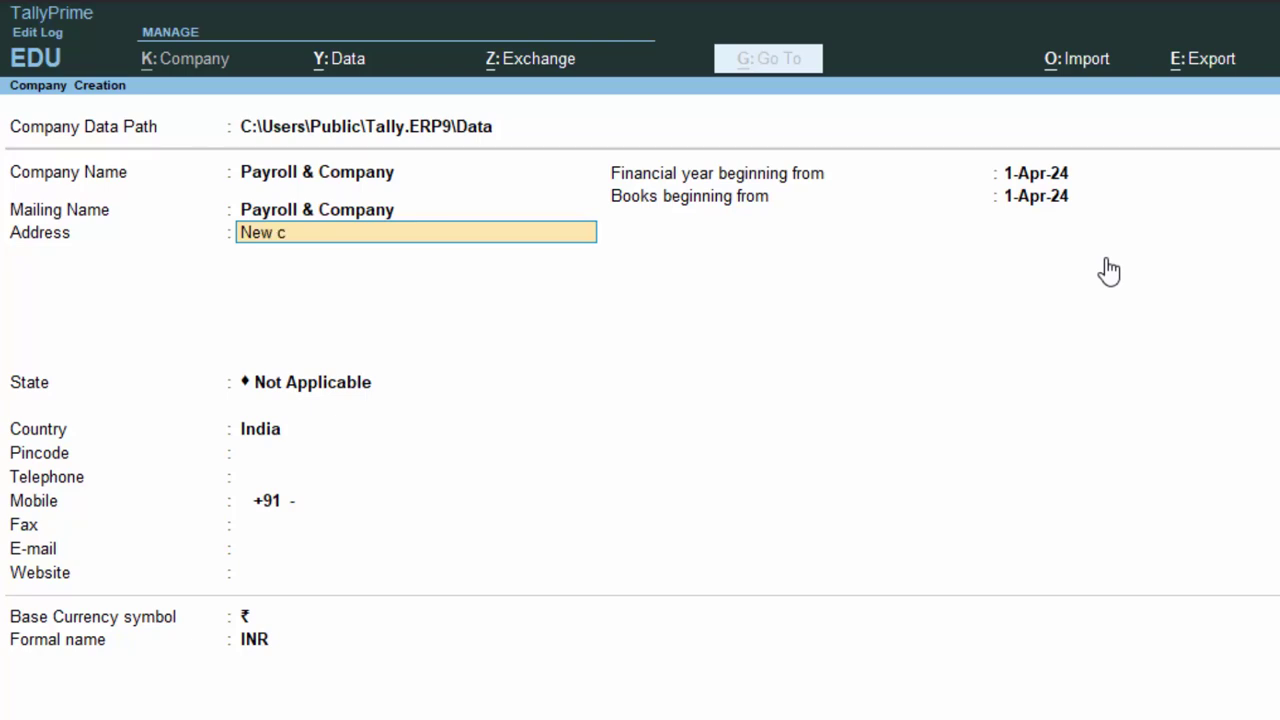
{"action": "key", "text": "BackSpace"}
{"action": "type", "text": "Colony Deoria"}
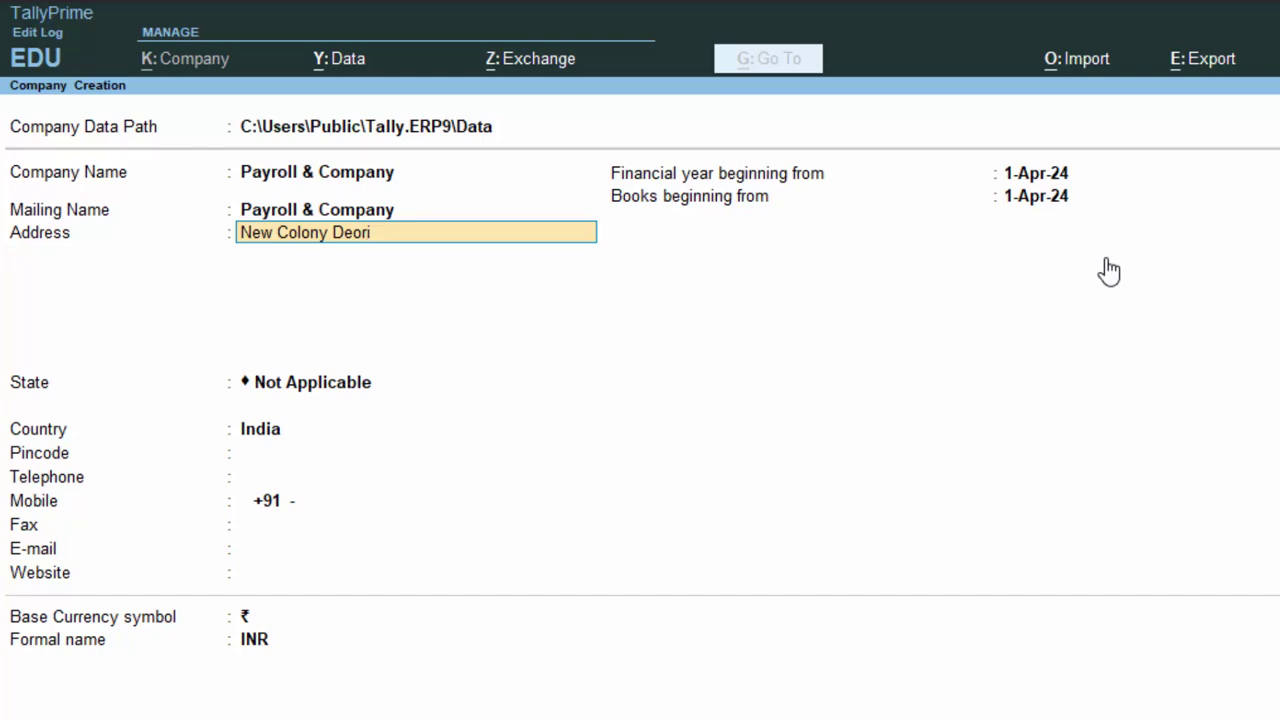
{"action": "key", "text": "Return"}
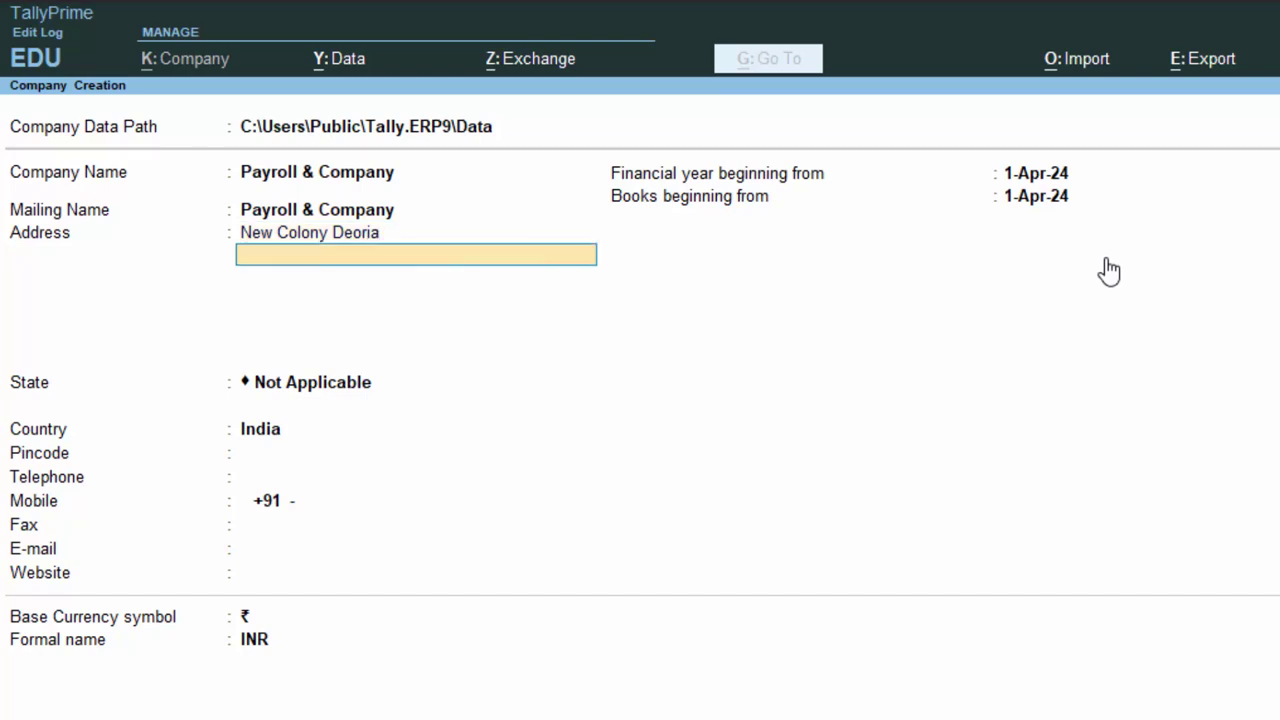
{"action": "key", "text": "Return"}
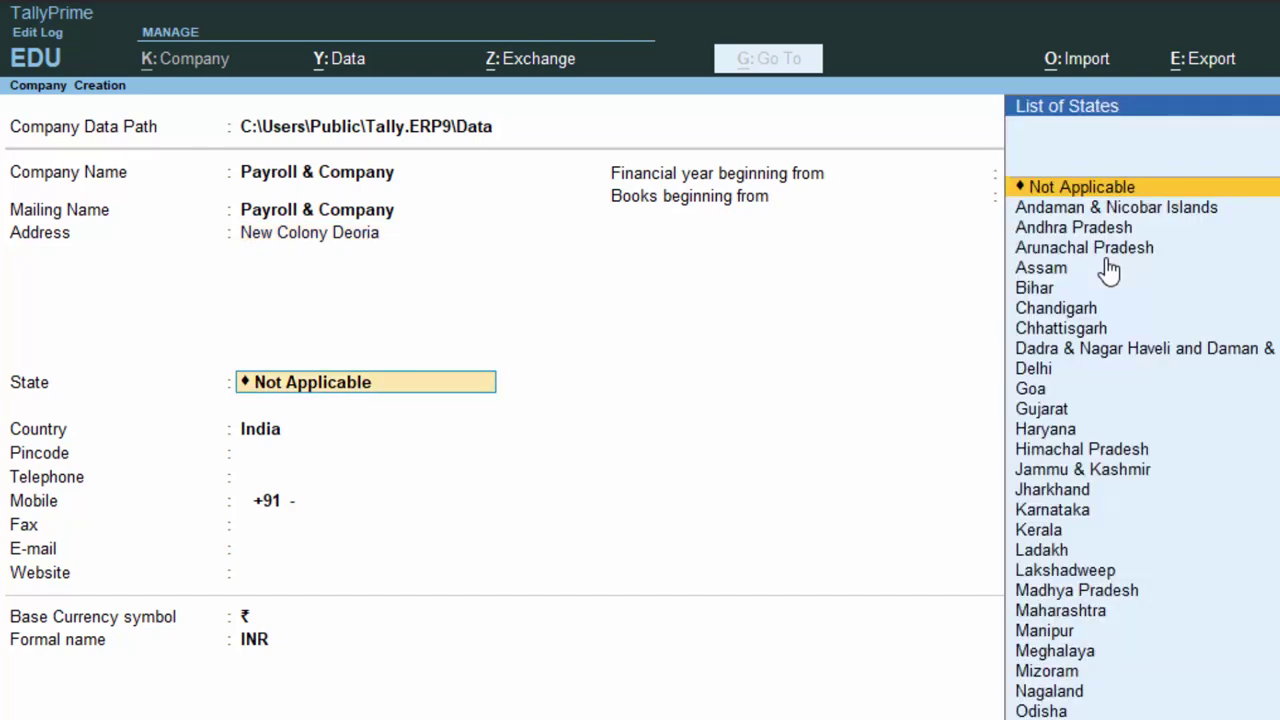
{"action": "type", "text": "U"}
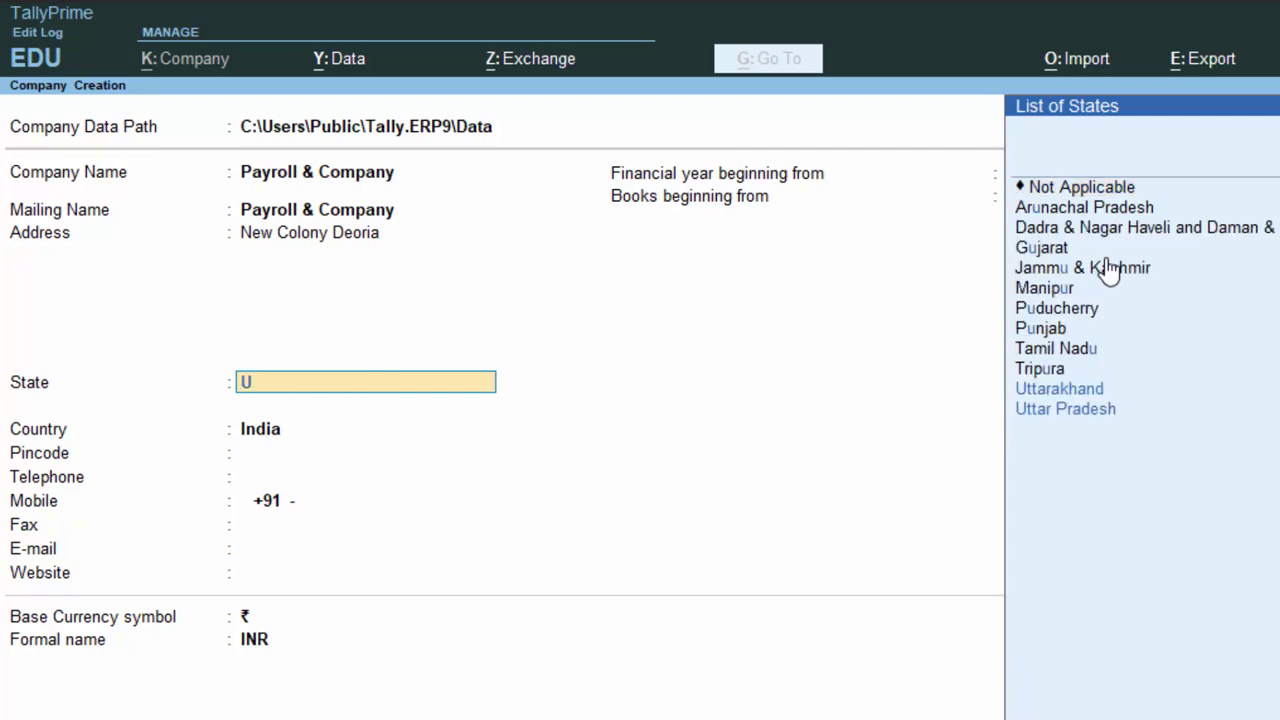
{"action": "key", "text": "Down"}
{"action": "key", "text": "Down"}
{"action": "key", "text": "Return"}
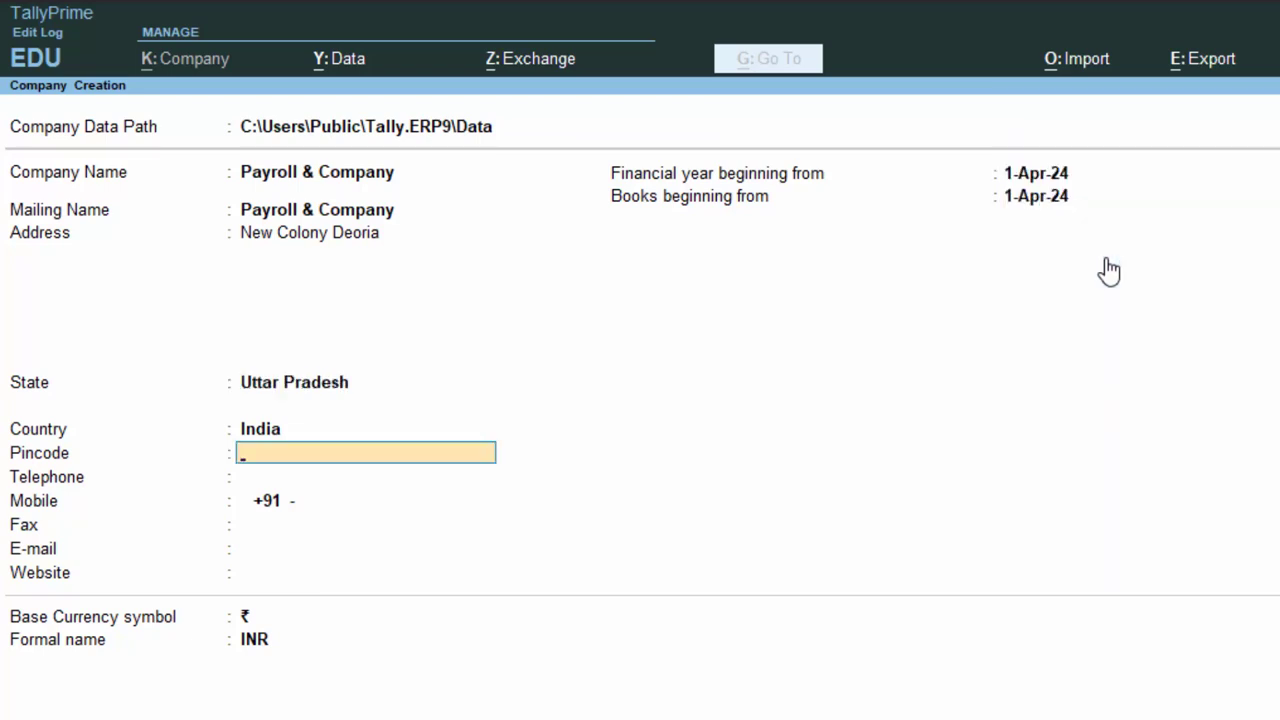
{"action": "type", "text": "274001"}
{"action": "key", "text": "Return"}
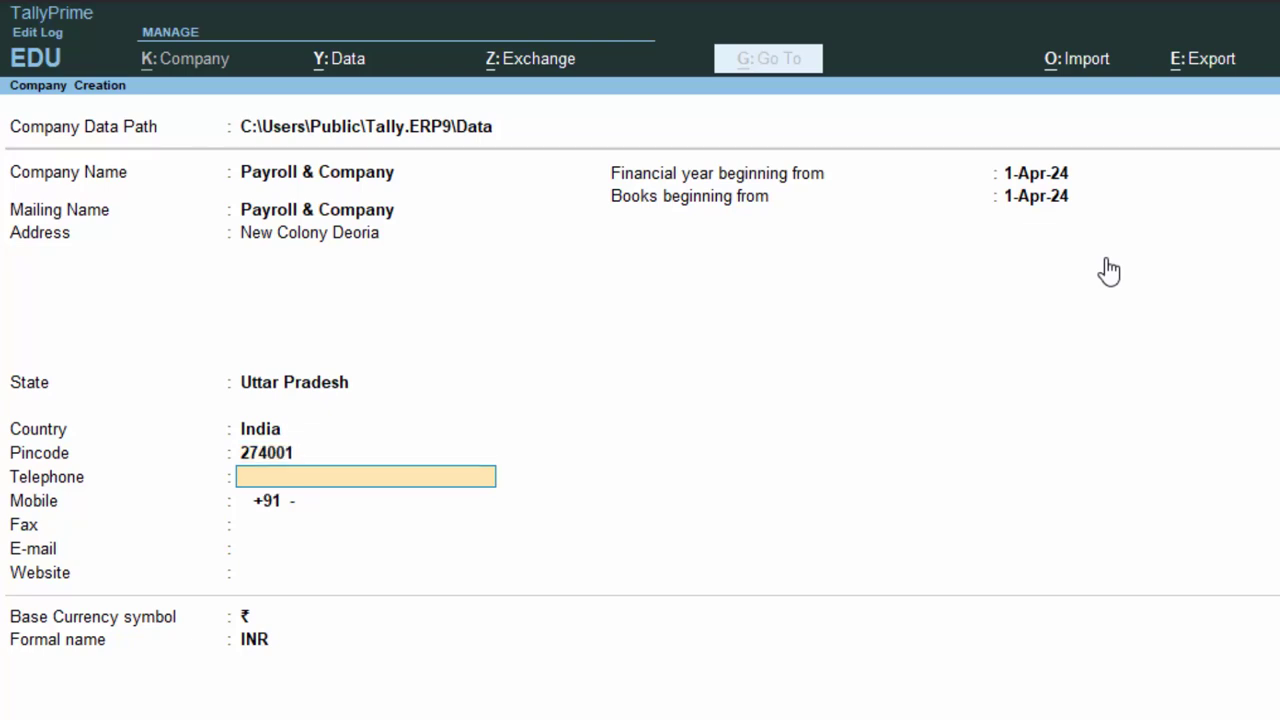
{"action": "key", "text": "Return"}
{"action": "key", "text": "Return"}
{"action": "key", "text": "Return"}
{"action": "key", "text": "Return"}
{"action": "key", "text": "Return"}
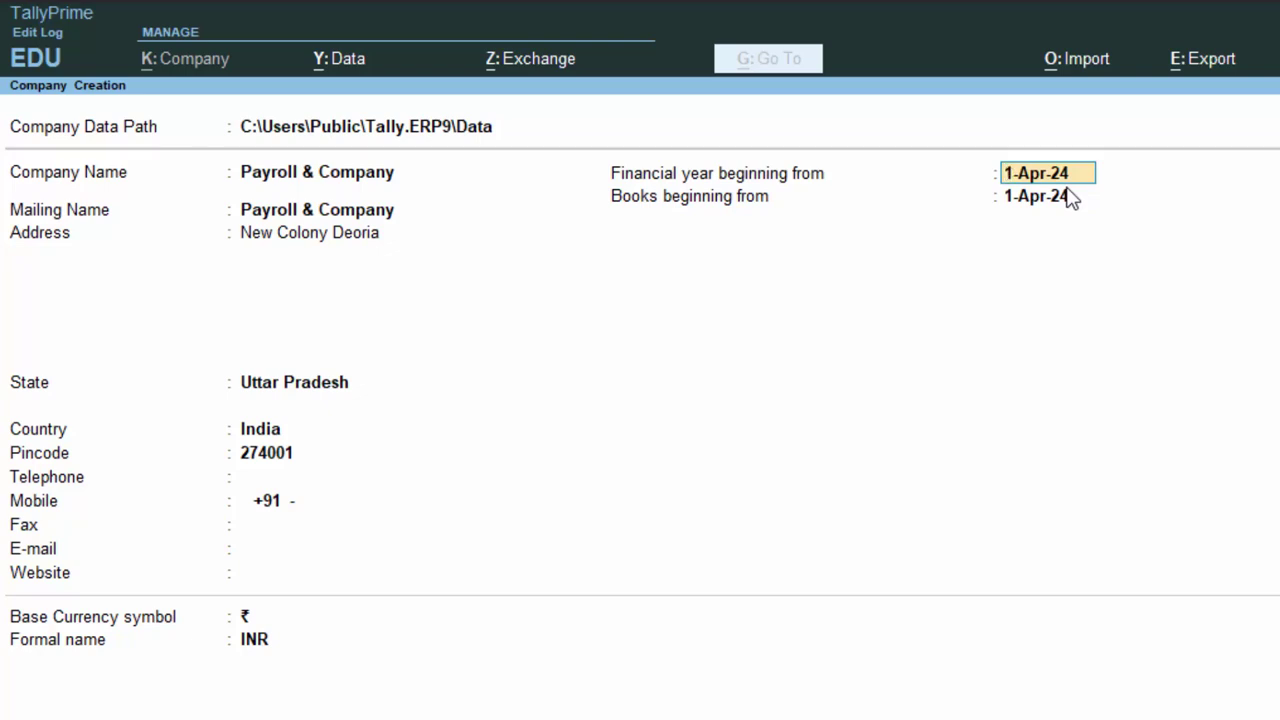
Accept the 1-Apr-24 financial year and books beginning dates and save Payroll & Company.
{"action": "key", "text": "Return"}
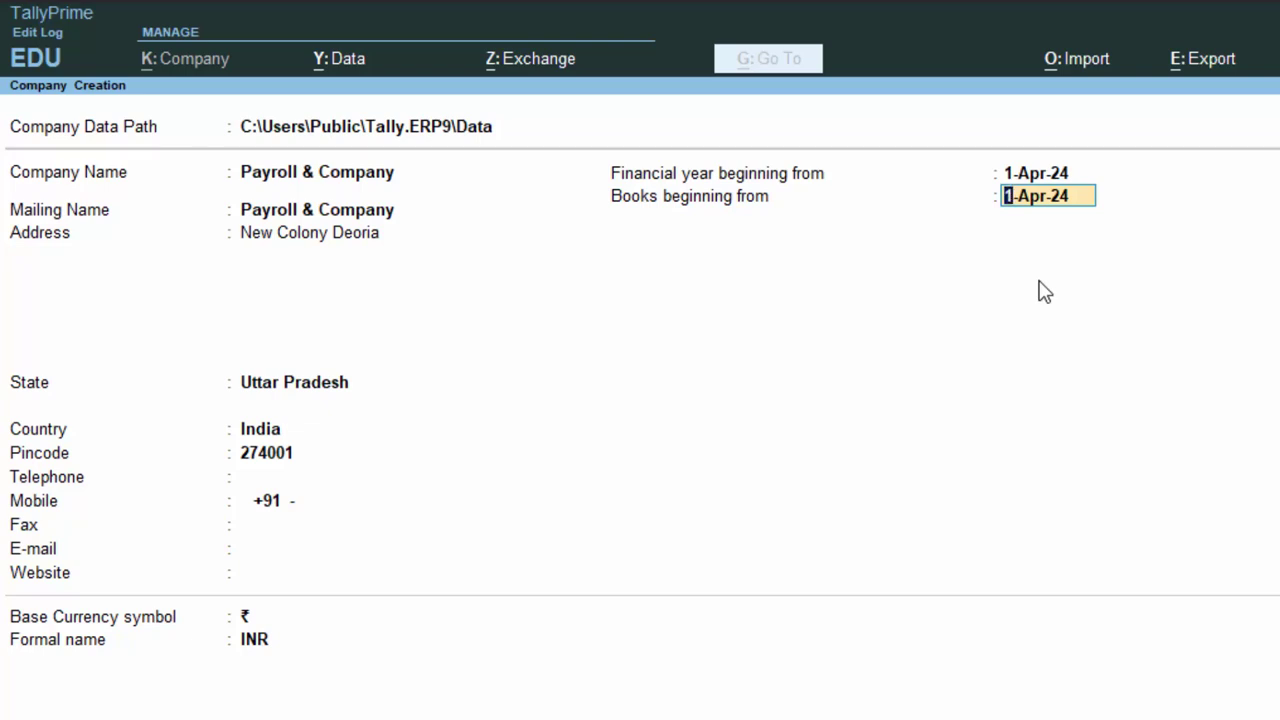
{"action": "key", "text": "Return"}
{"action": "key", "text": "Return"}
{"action": "key", "text": "Return"}
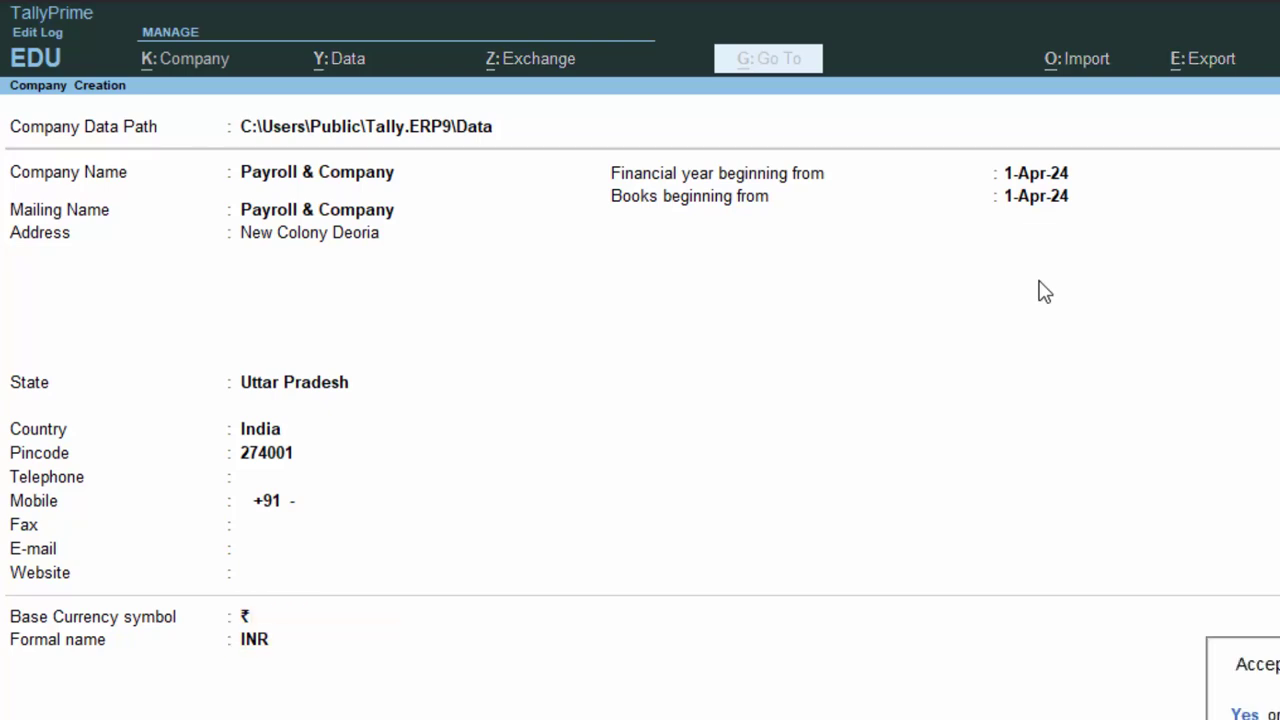
{"action": "key", "text": "Return"}
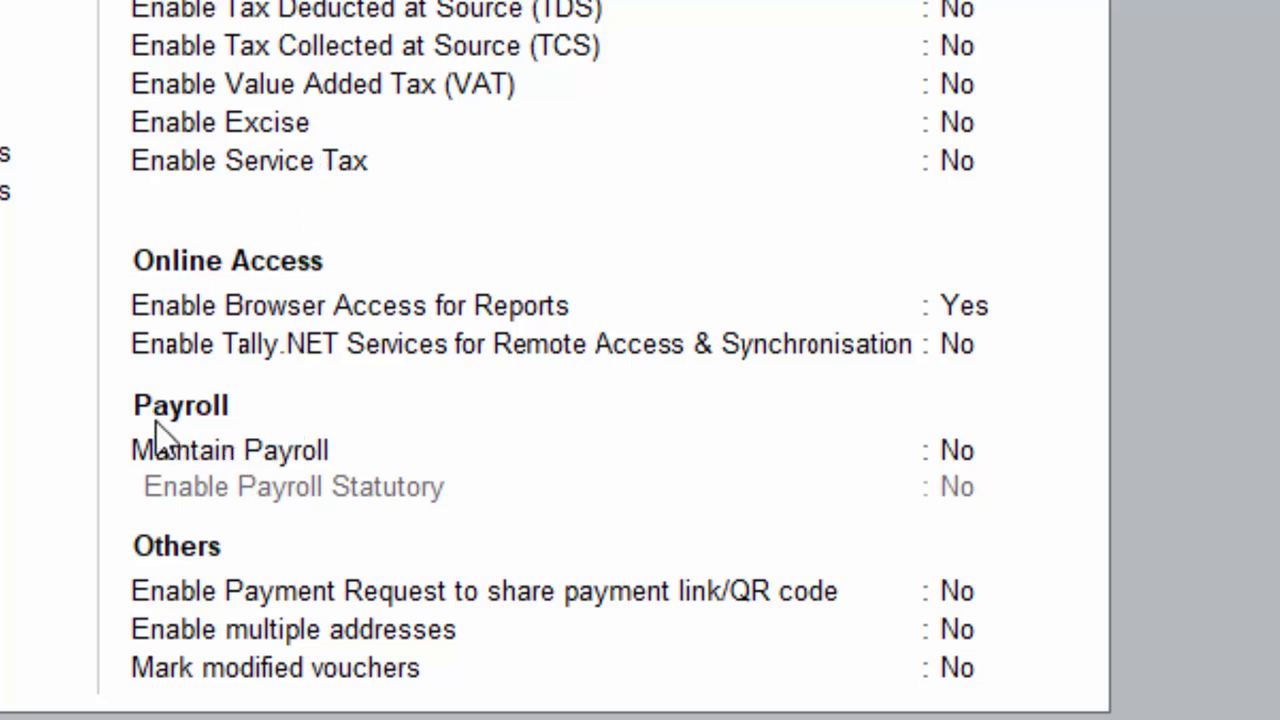
Set Maintain Payroll and Enable Payroll Statutory to Yes.
{"action": "left_click", "coordinate": [1012, 450]}
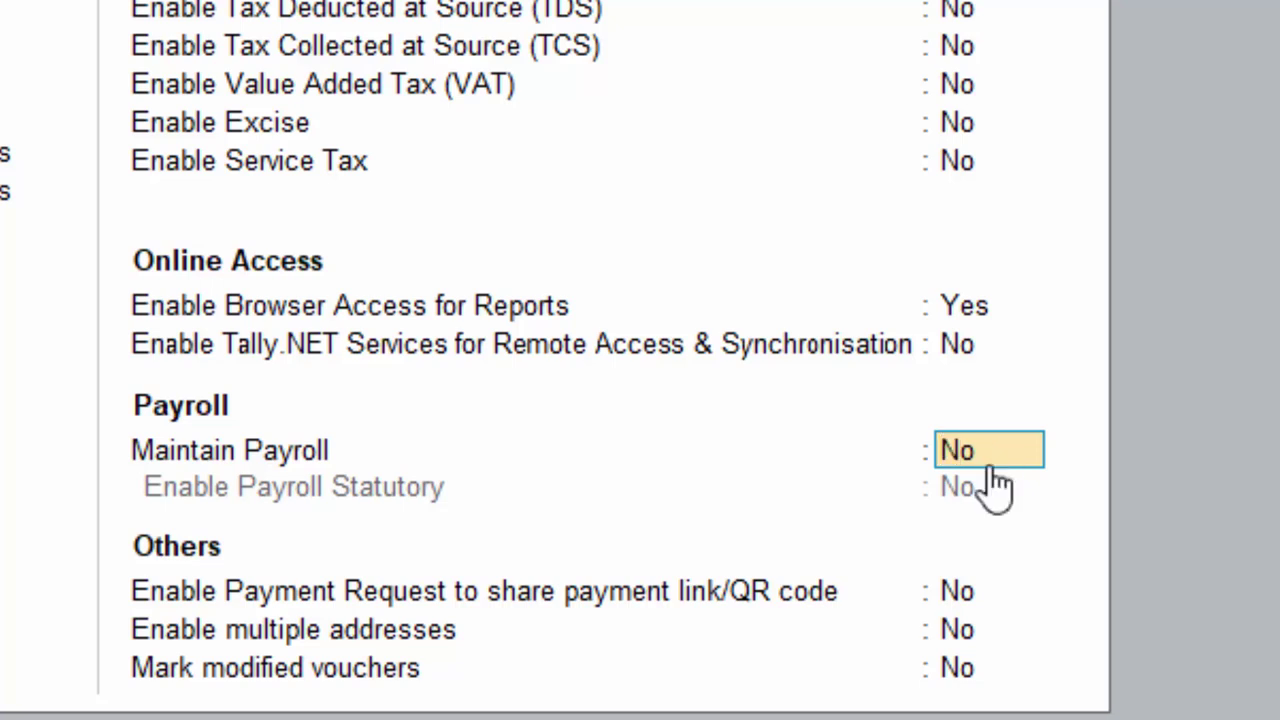
{"action": "type", "text": "y"}
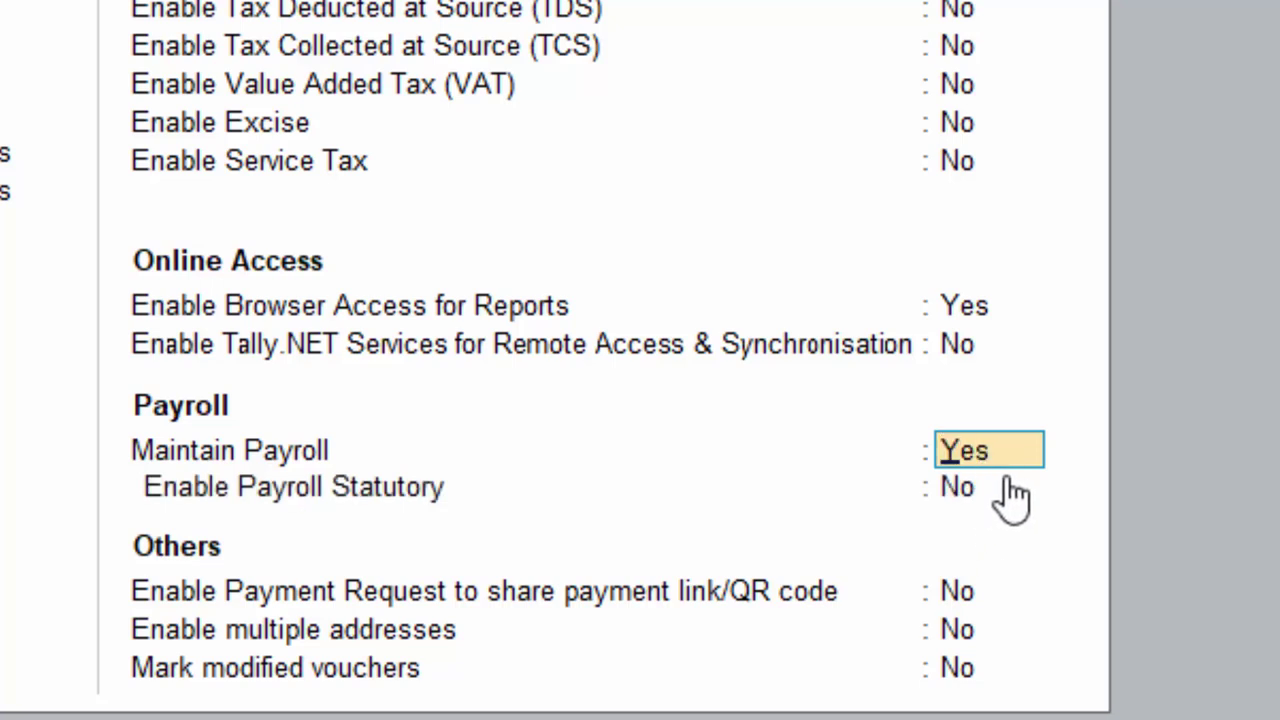
{"action": "left_click", "coordinate": [1012, 490]}
{"action": "type", "text": "y"}
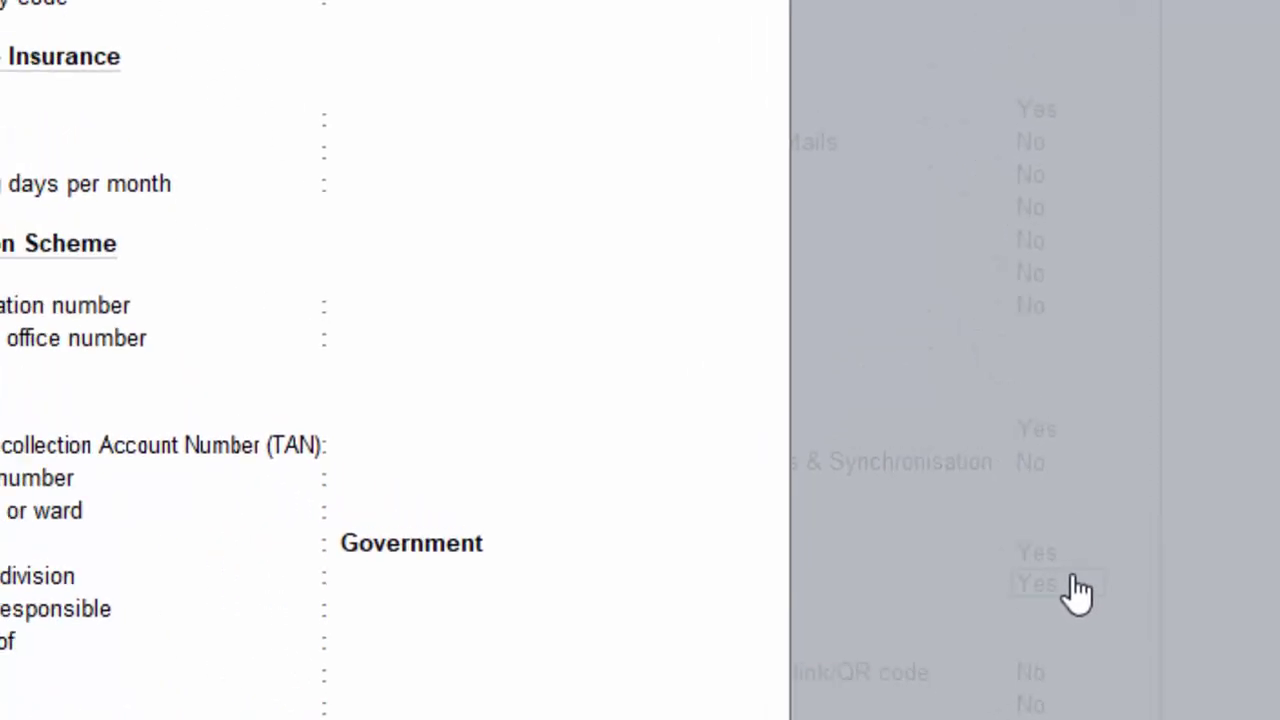
Enter the Provident Fund and ESI codes 4644, 7857 and 768.
{"action": "key", "text": "Return"}
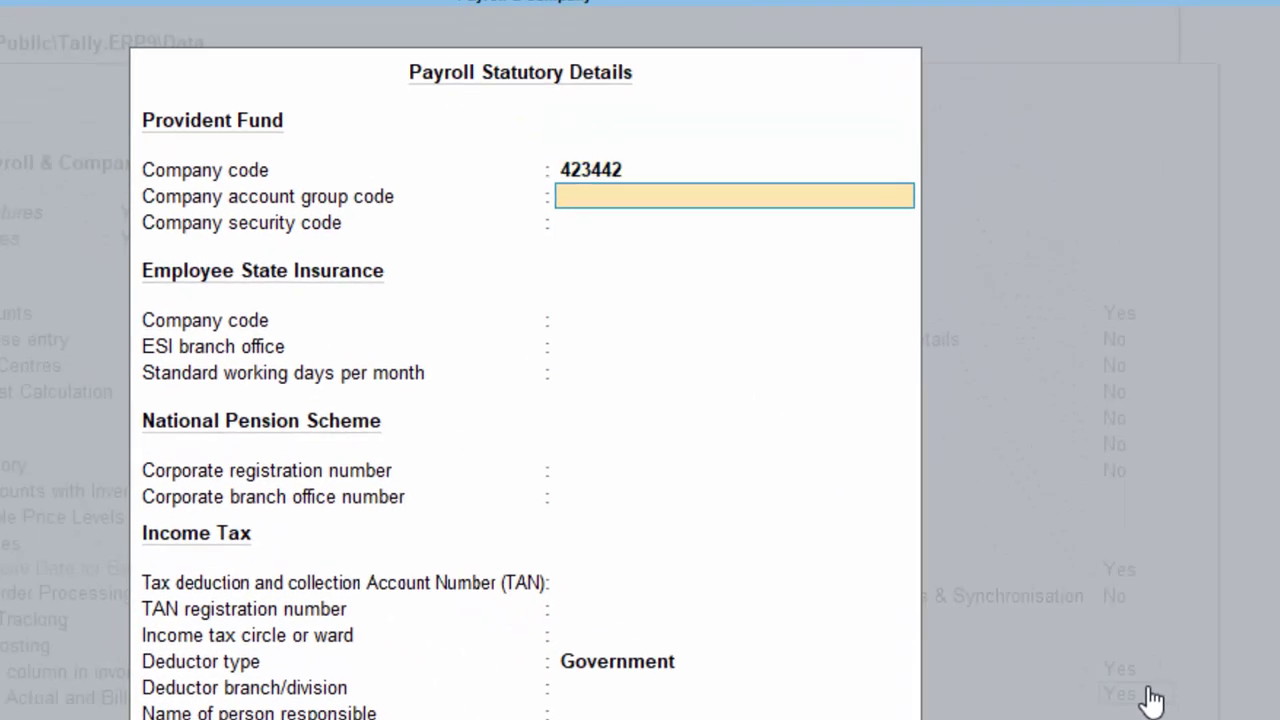
{"action": "type", "text": "4644"}
{"action": "key", "text": "Return"}
{"action": "type", "text": "7857"}
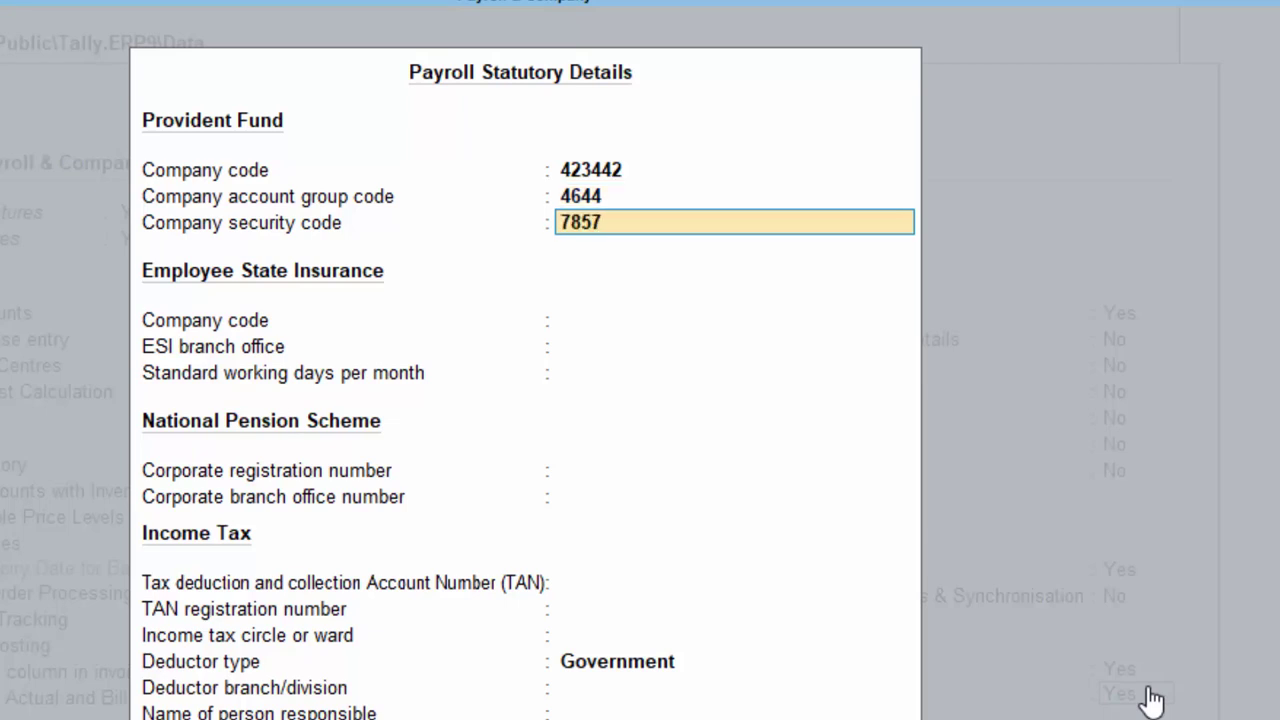
{"action": "key", "text": "Return"}
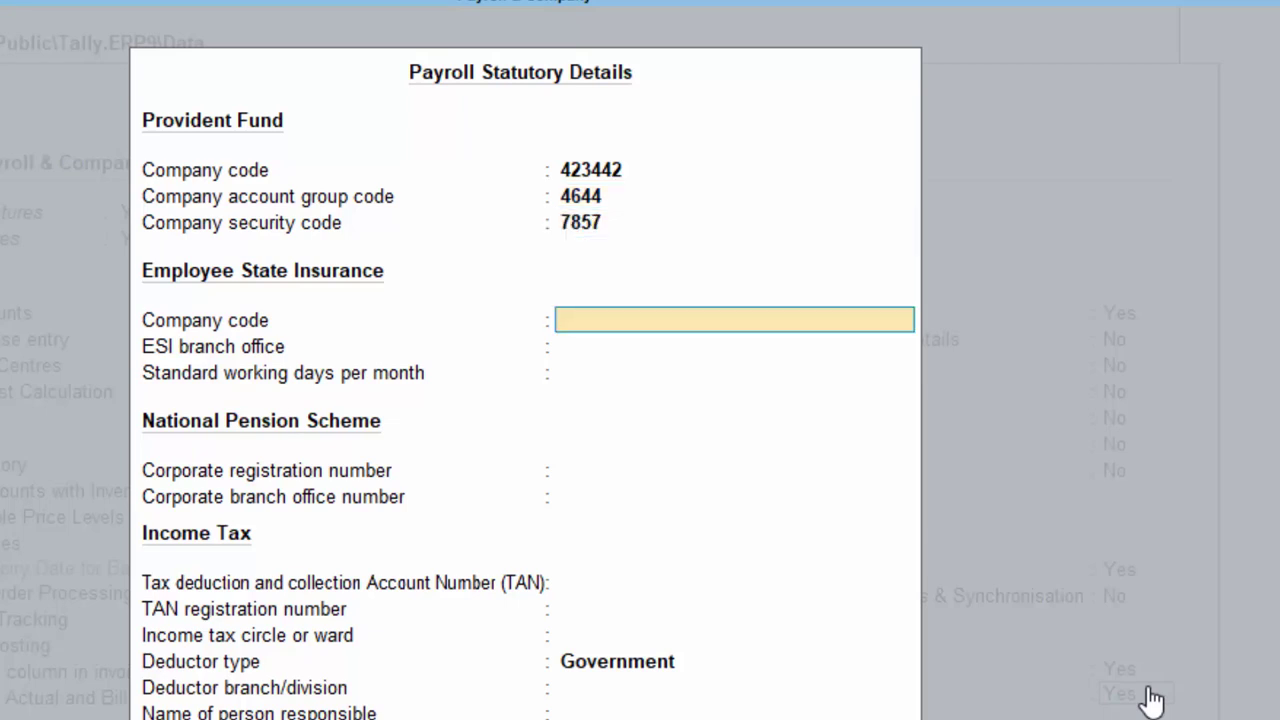
{"action": "type", "text": "768"}
{"action": "key", "text": "Return"}
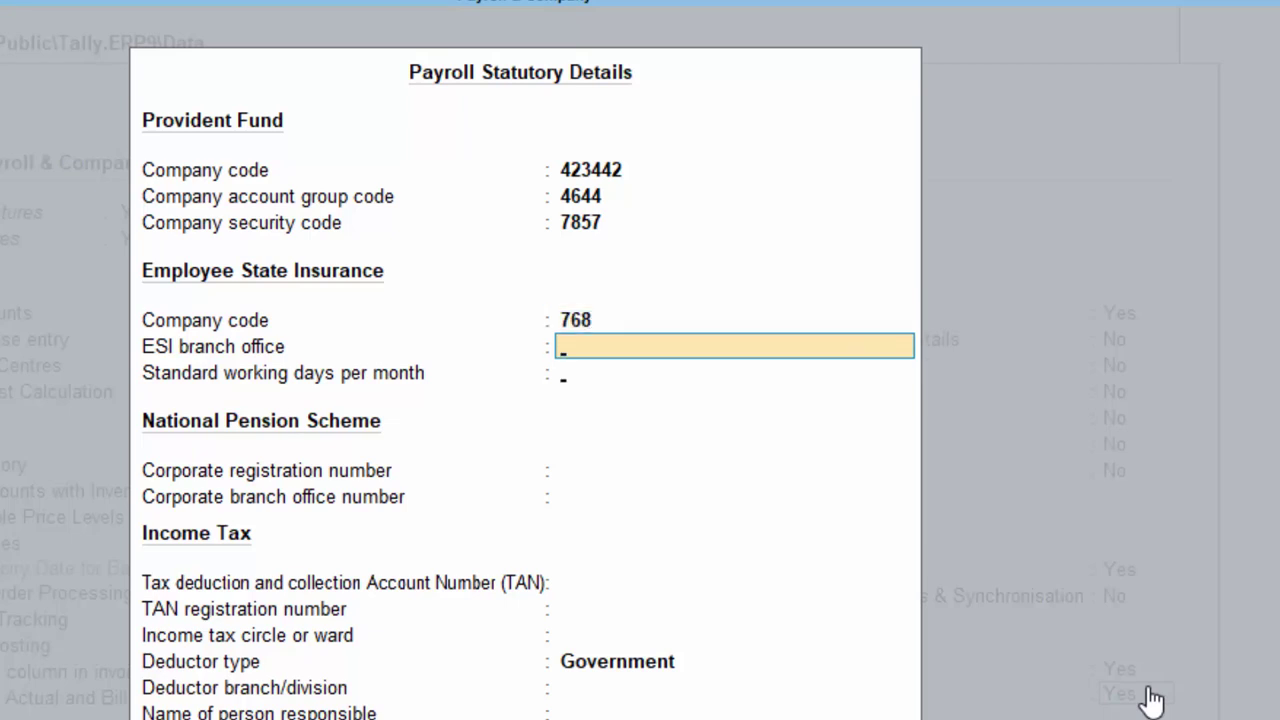
{"action": "key", "text": "Return"}
{"action": "key", "text": "Return"}
Set deductor type Others, branch Deoria, and enter the responsible person's name and PAN.
{"action": "key", "text": "Return"}
{"action": "key", "text": "Return"}
{"action": "key", "text": "Return"}
{"action": "key", "text": "Return"}
{"action": "key", "text": "Return"}
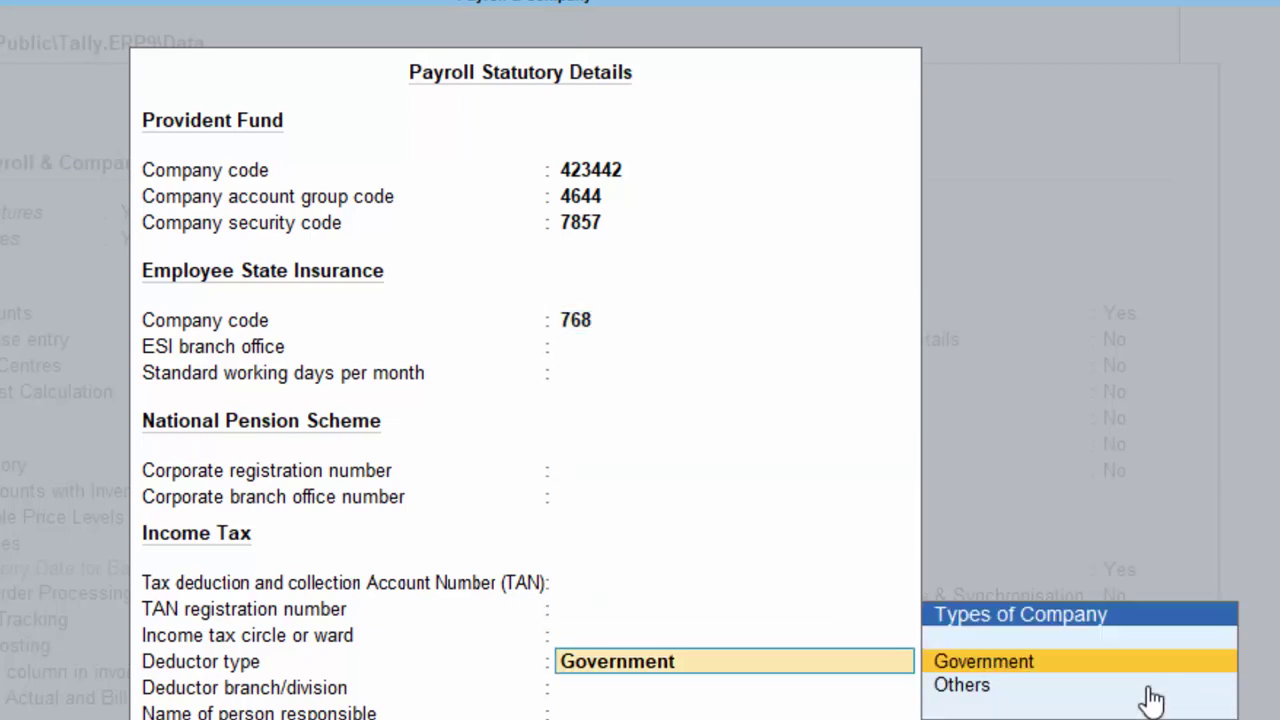
{"action": "key", "text": "Down"}
{"action": "key", "text": "Return"}
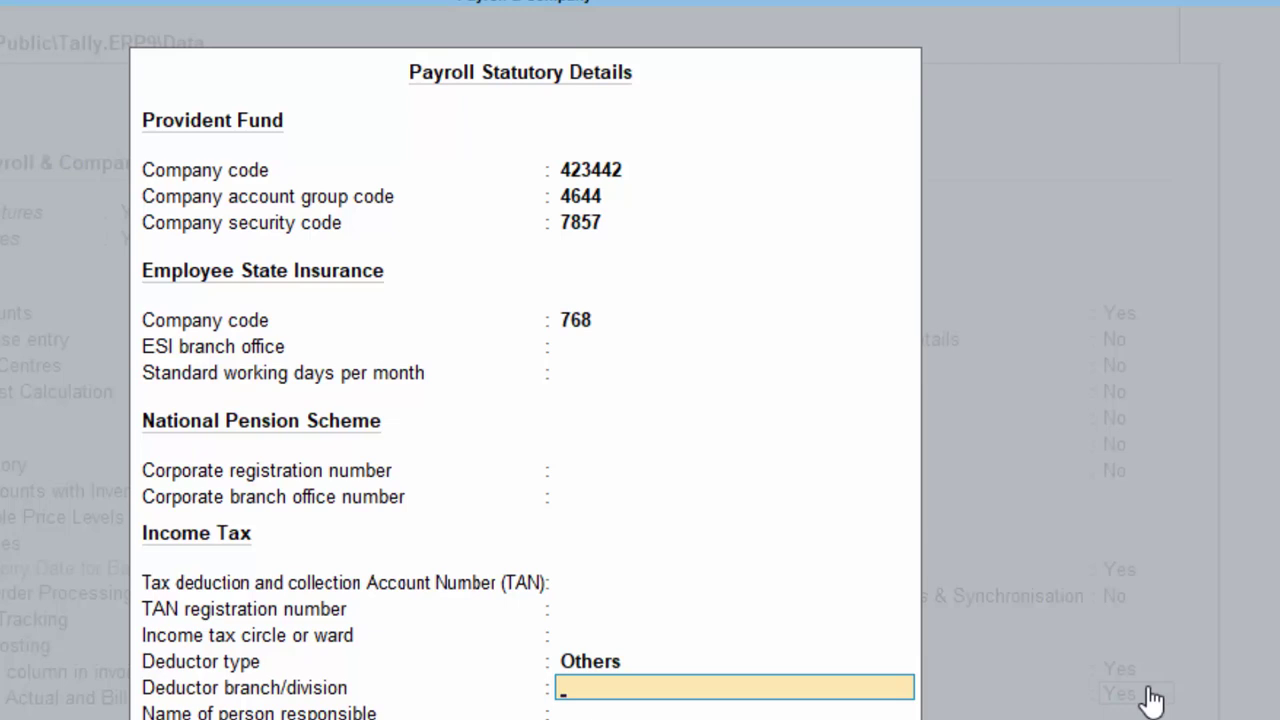
{"action": "key", "text": "Return"}
{"action": "key", "text": "Return"}
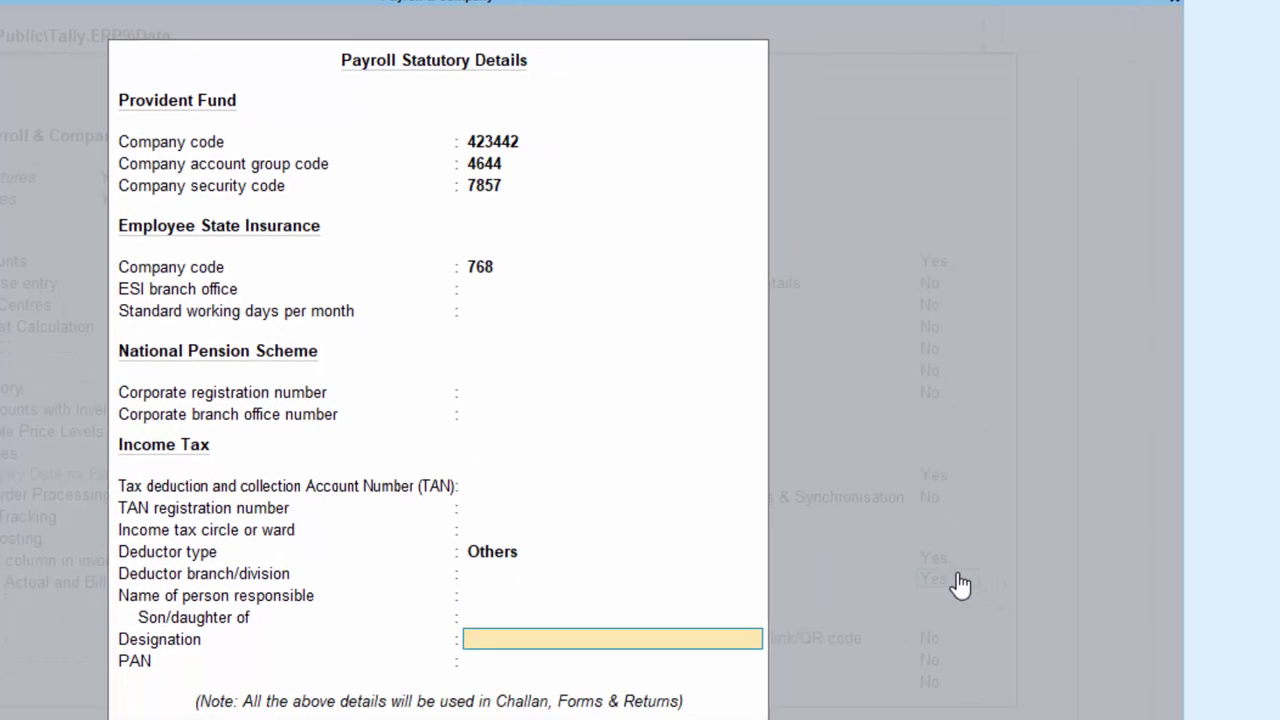
{"action": "key", "text": "BackSpace"}
{"action": "key", "text": "BackSpace"}
{"action": "key", "text": "BackSpace"}
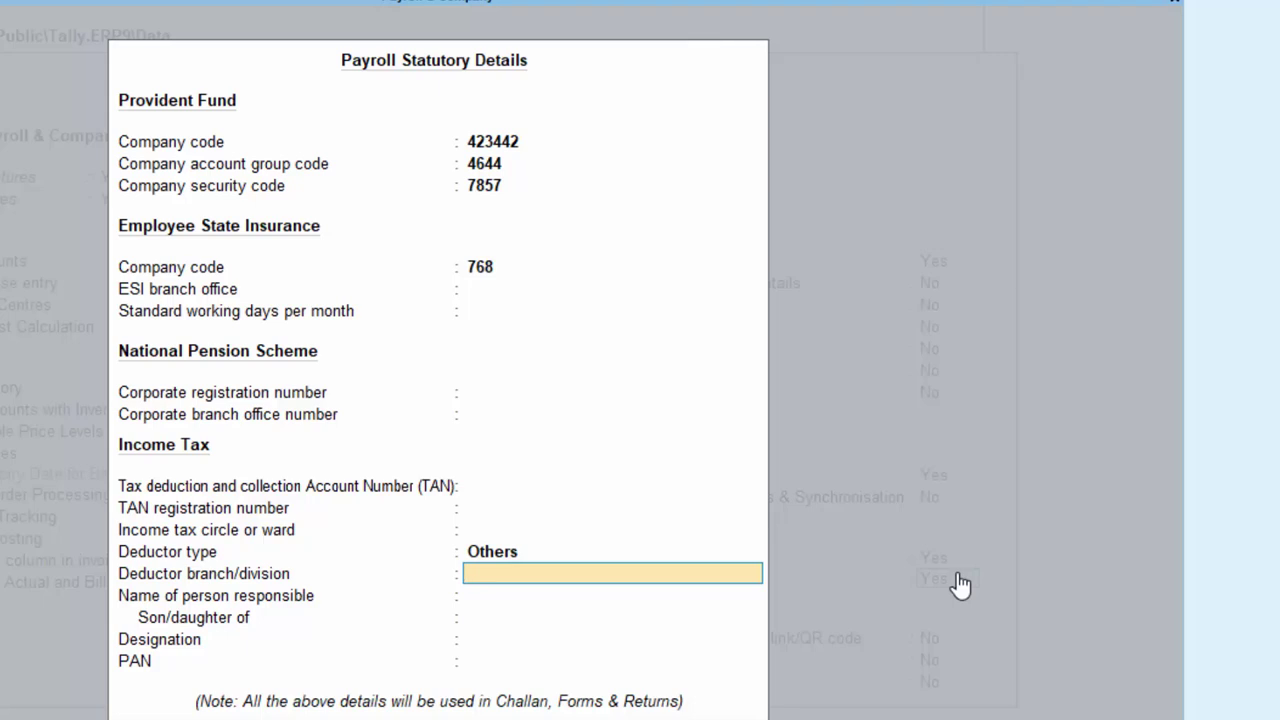
{"action": "type", "text": "Deoria"}
{"action": "key", "text": "Return"}
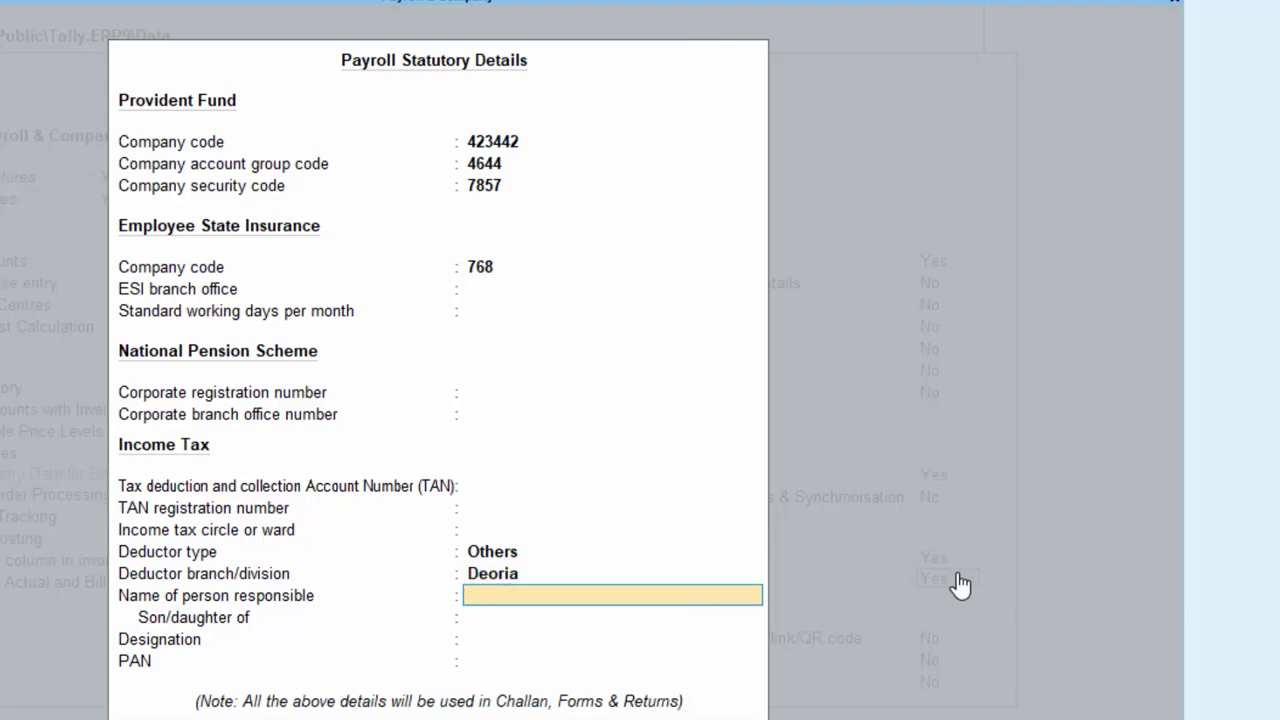
{"action": "type", "text": "Mr Akash"}
{"action": "key", "text": "Return"}
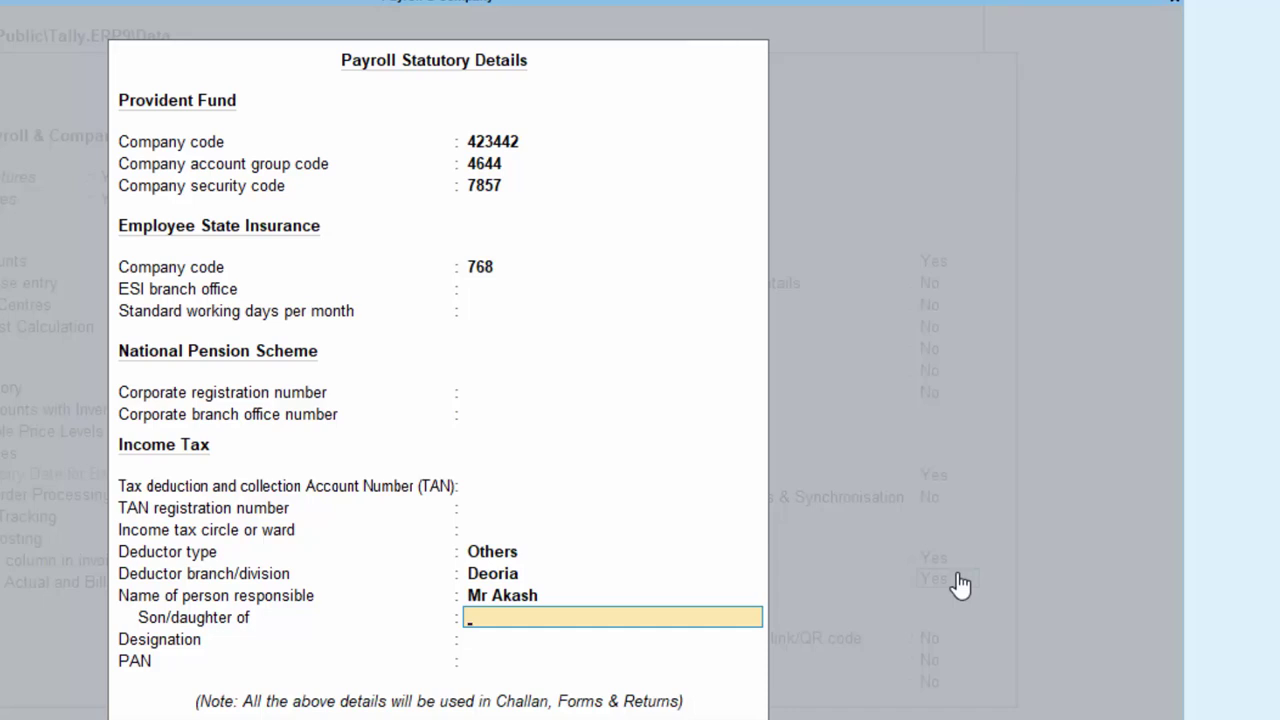
{"action": "key", "text": "Return"}
{"action": "key", "text": "Return"}
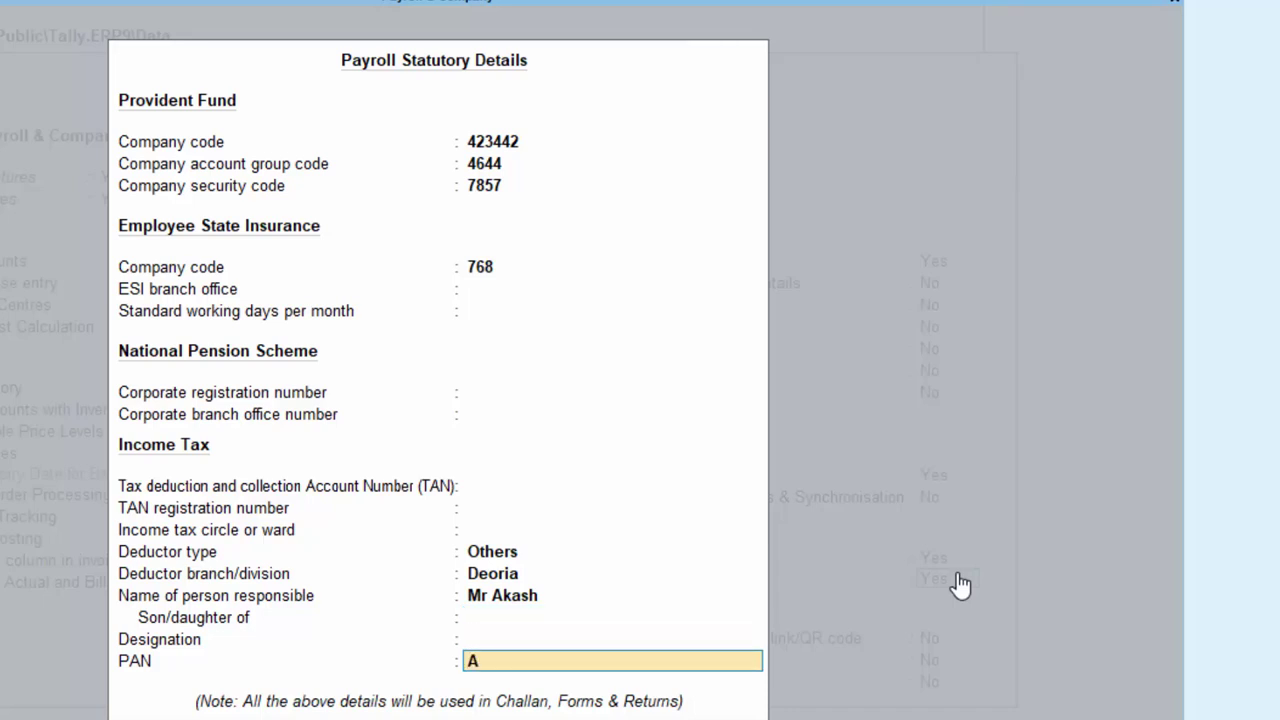
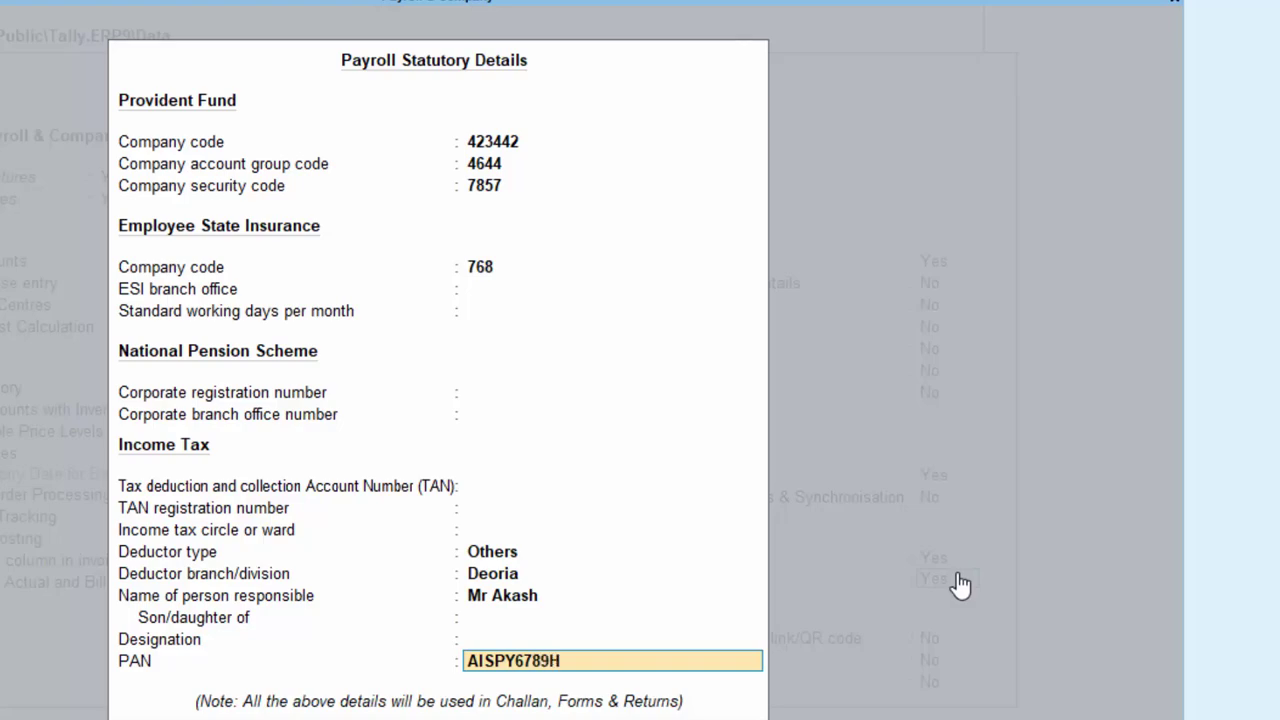
{"action": "key", "text": "Return"}
{"action": "key", "text": "Return"}
{"action": "key", "text": "Return"}
{"action": "key", "text": "Return"}
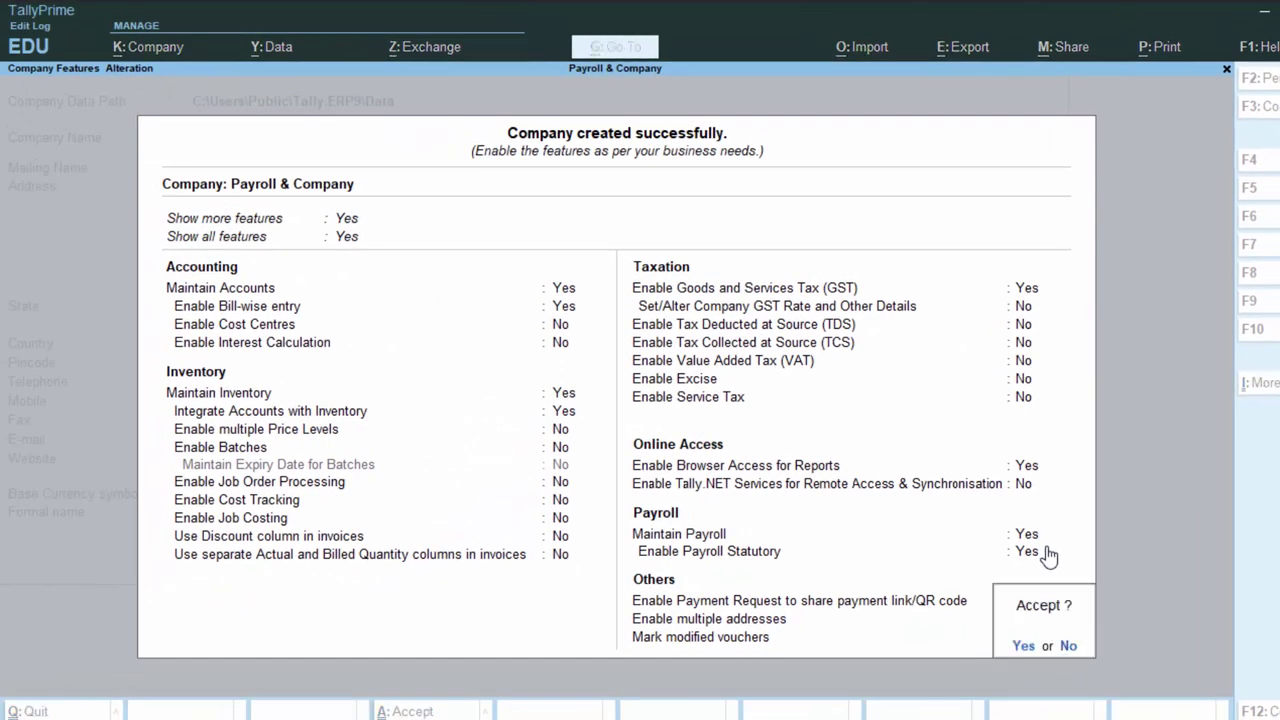
{"action": "key", "text": "Return"}
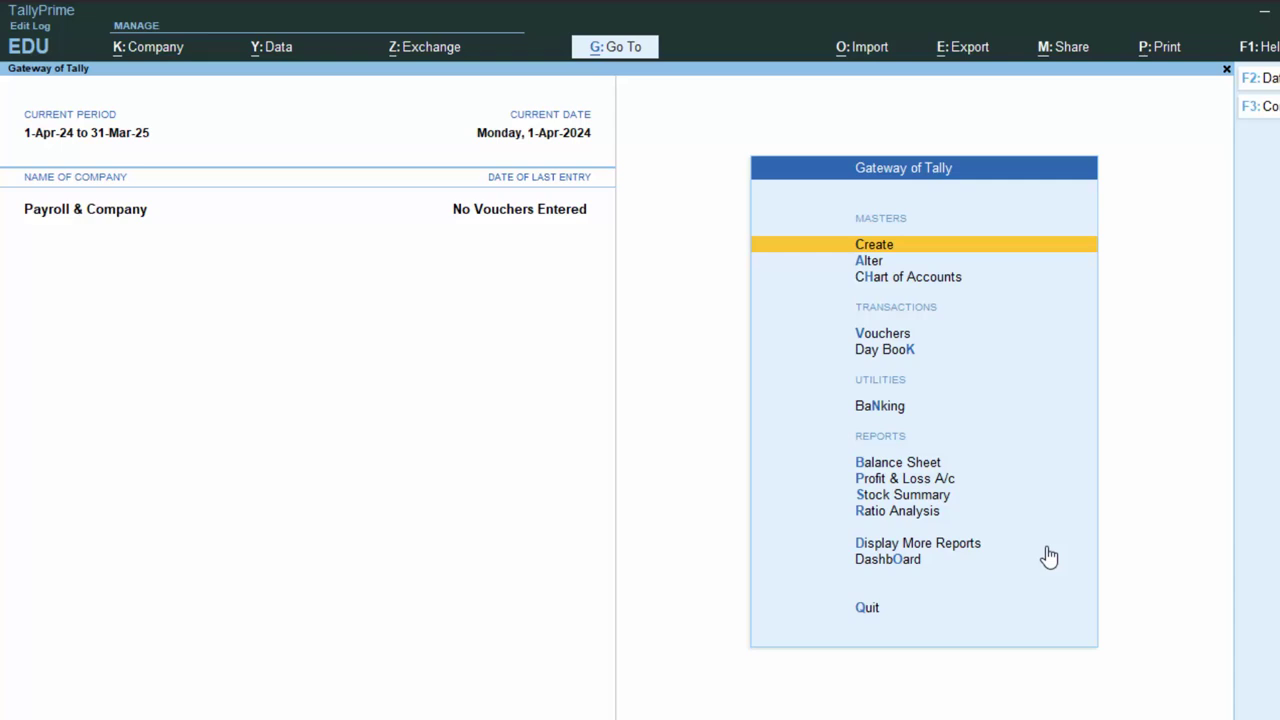
Open Create's List of Masters and close it again back to the Gateway of Tally.
{"action": "key", "text": "Return"}
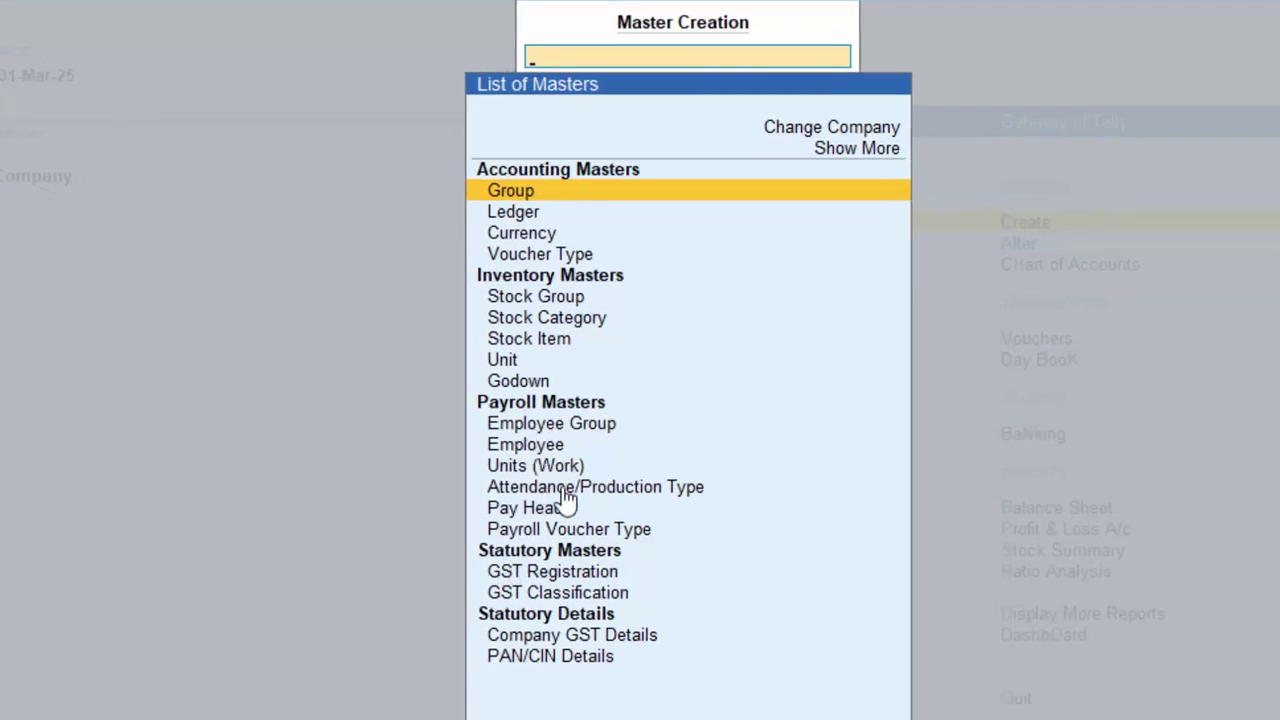
{"action": "key", "text": "Escape"}
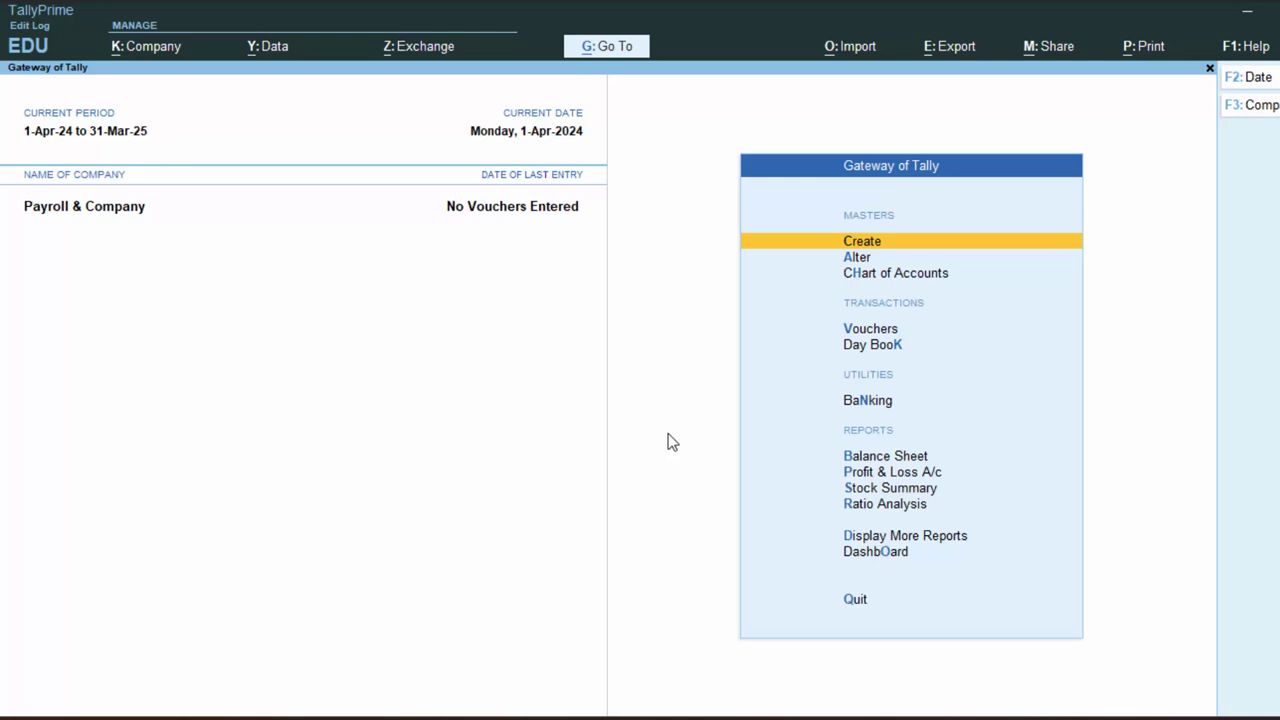
Browse voucher types in voucher entry, then exit to the List of Masters at Employee Group.
{"action": "key", "text": "v"}
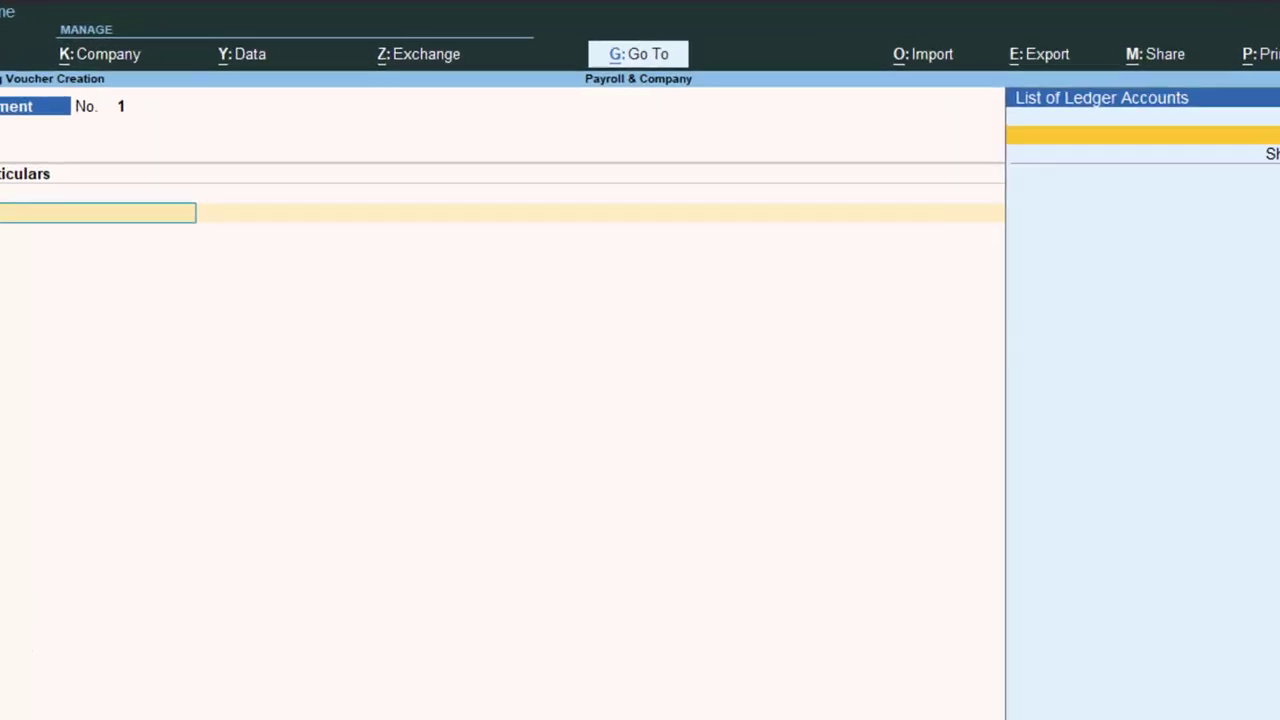
{"action": "key", "text": "F10"}
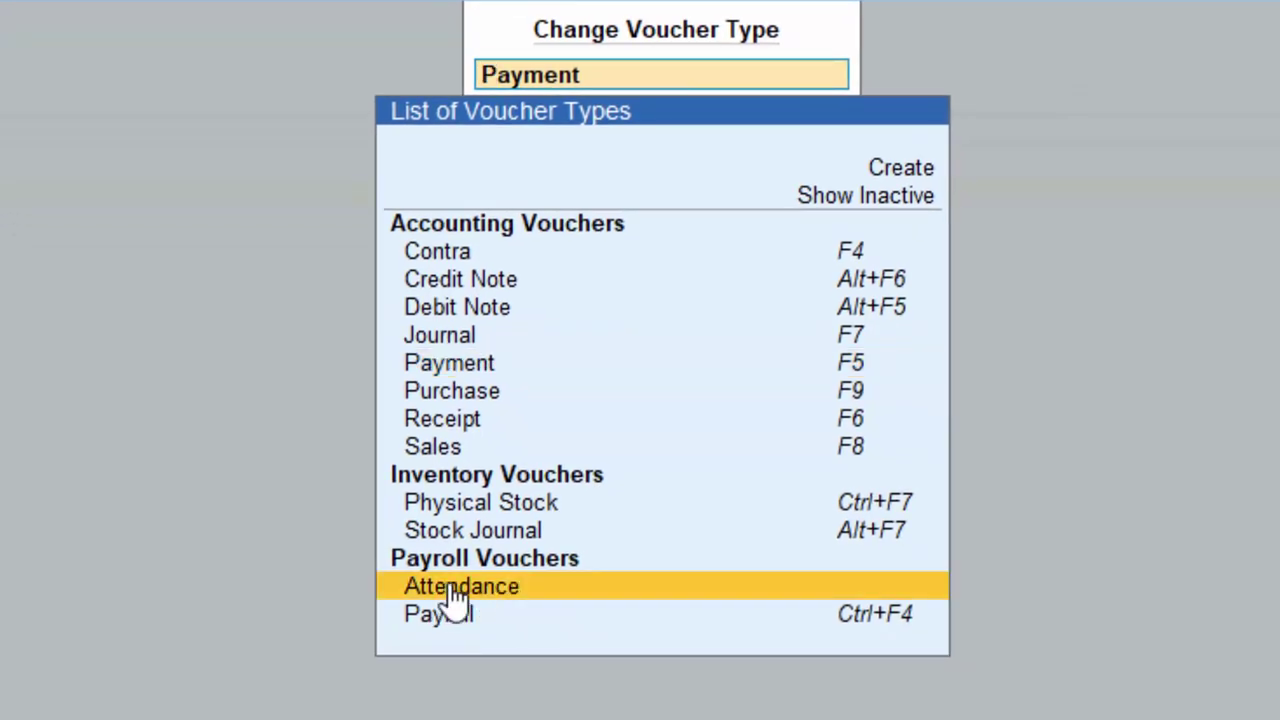
{"action": "key", "text": "Escape"}
{"action": "key", "text": "Escape"}
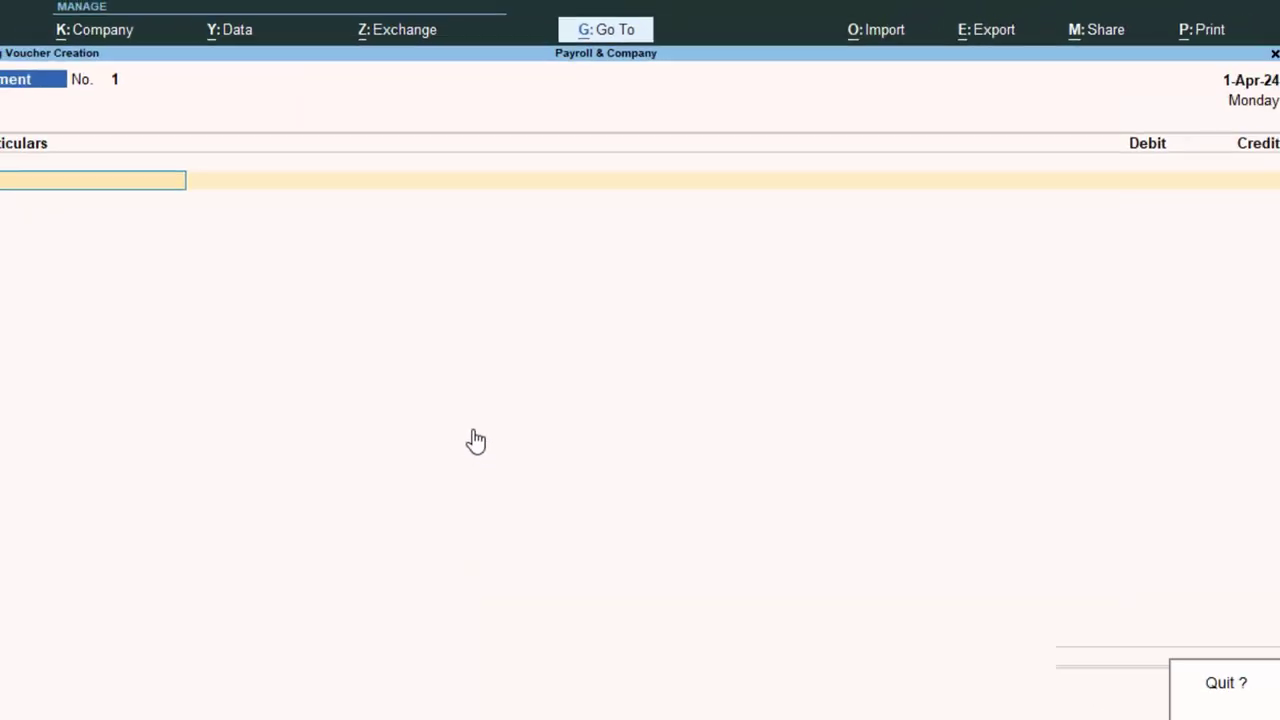
{"action": "key", "text": "Return"}
{"action": "key", "text": "Up"}
{"action": "key", "text": "Up"}
{"action": "key", "text": "Up"}
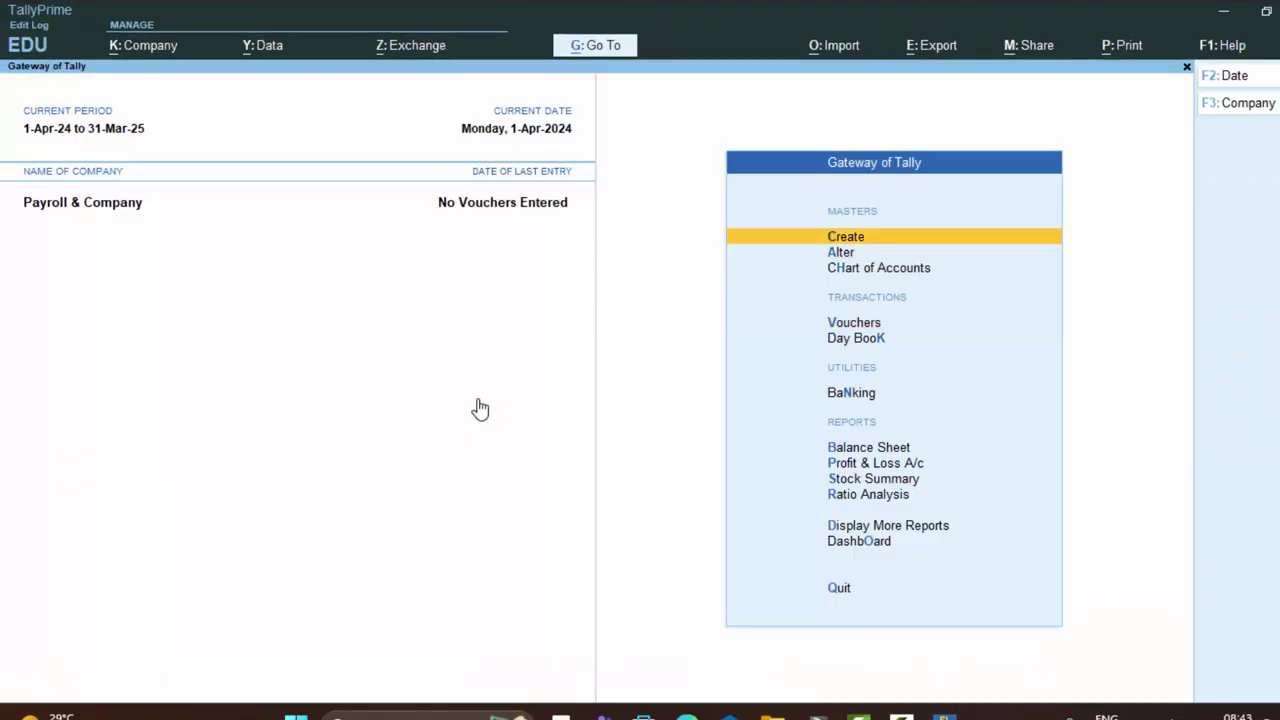
{"action": "key", "text": "Return"}
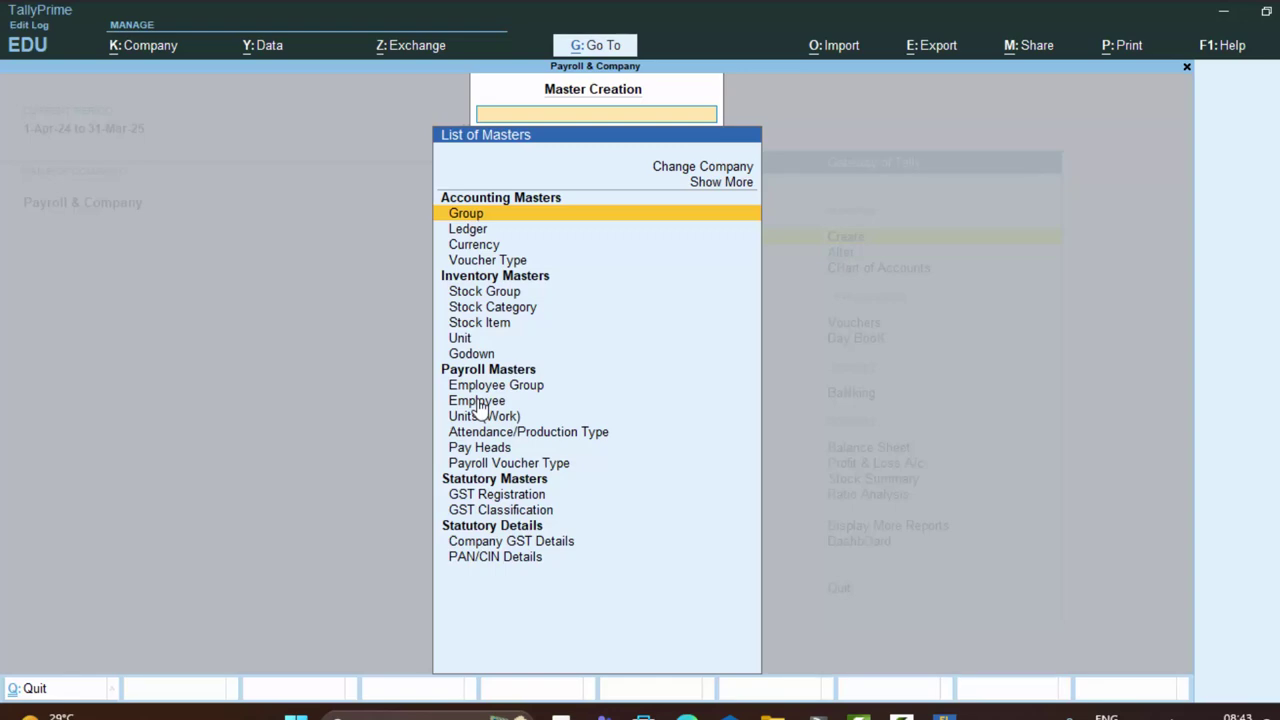
{"action": "key", "text": "Down"}
{"action": "key", "text": "Down"}
{"action": "key", "text": "Down"}
{"action": "key", "text": "Down"}
{"action": "key", "text": "Down"}
{"action": "key", "text": "Down"}
{"action": "key", "text": "Down"}
{"action": "key", "text": "Down"}
{"action": "key", "text": "Down"}
{"action": "key", "text": "Down"}
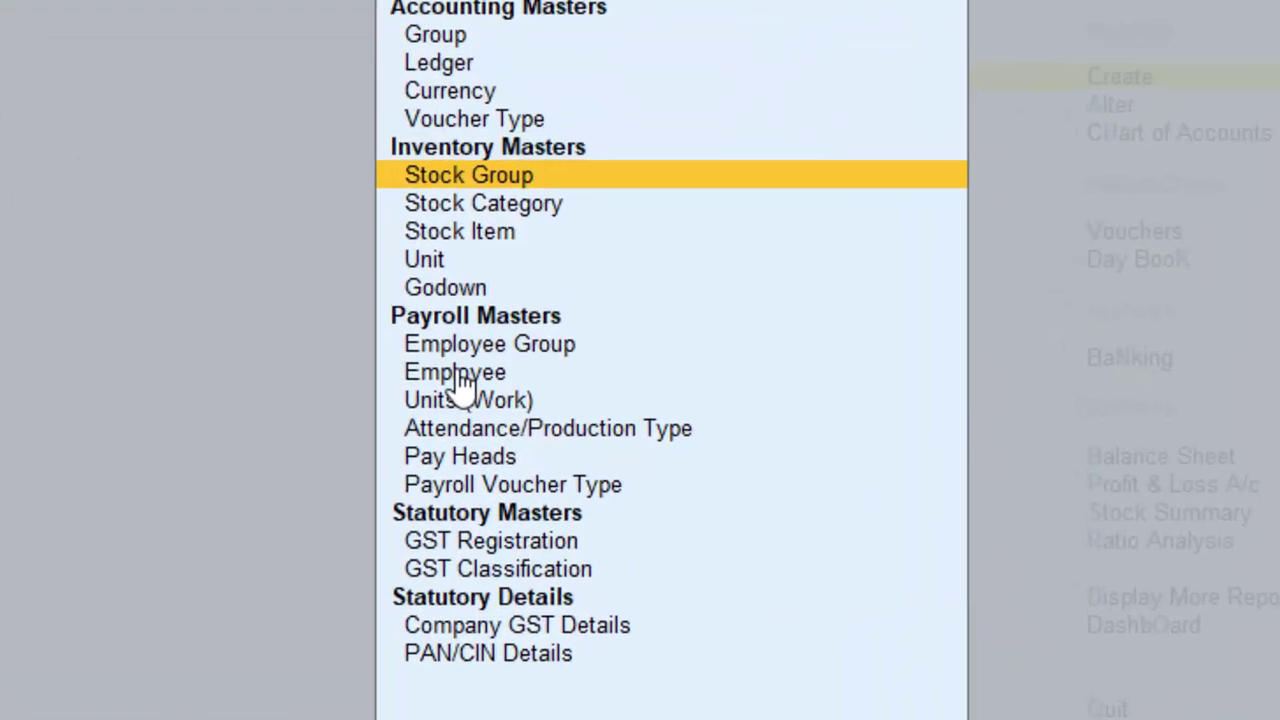
{"action": "key", "text": "Down"}
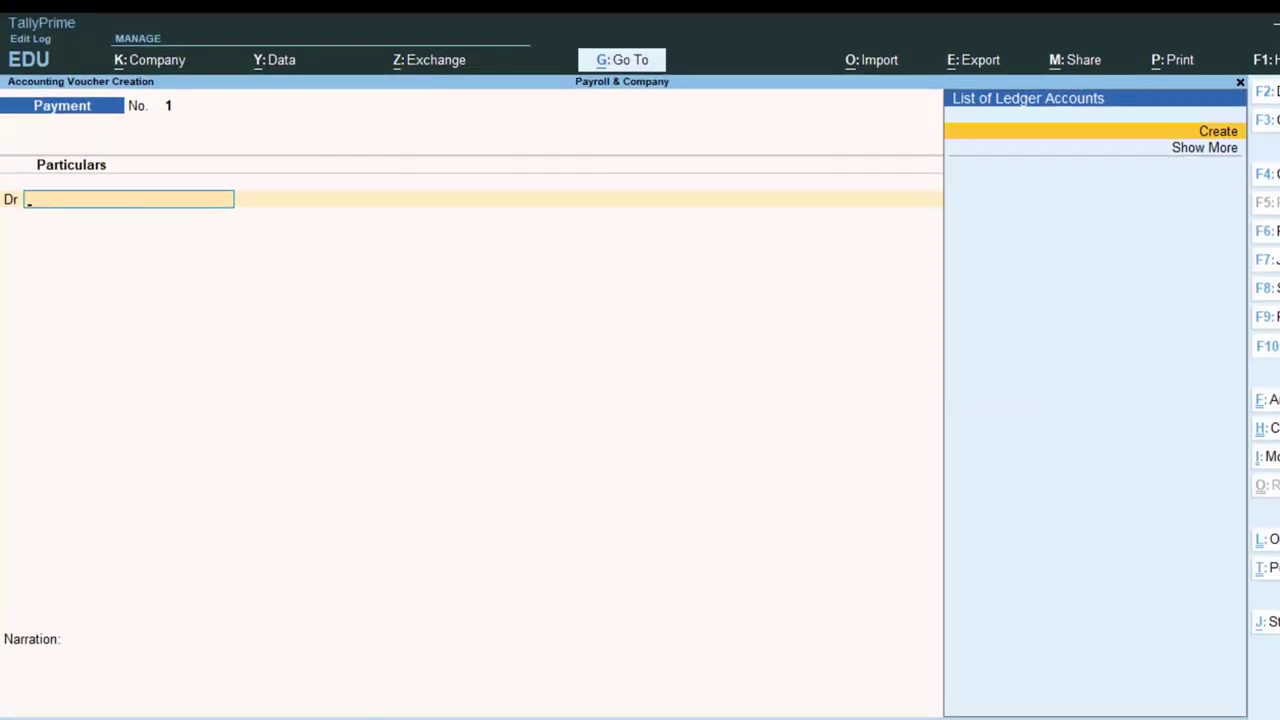
Try the Attendance voucher type, exit voucher entry, and return to Employee Group in the masters list.
{"action": "key", "text": "F10"}
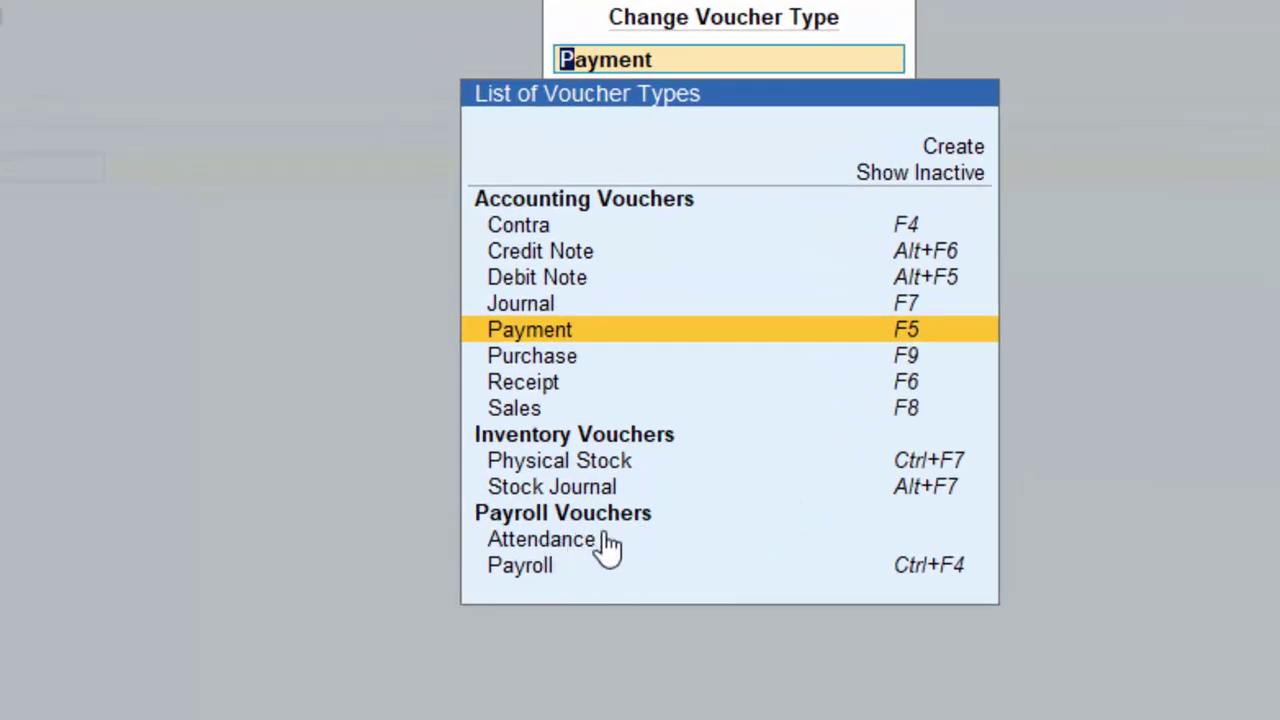
{"action": "left_click", "coordinate": [572, 543]}
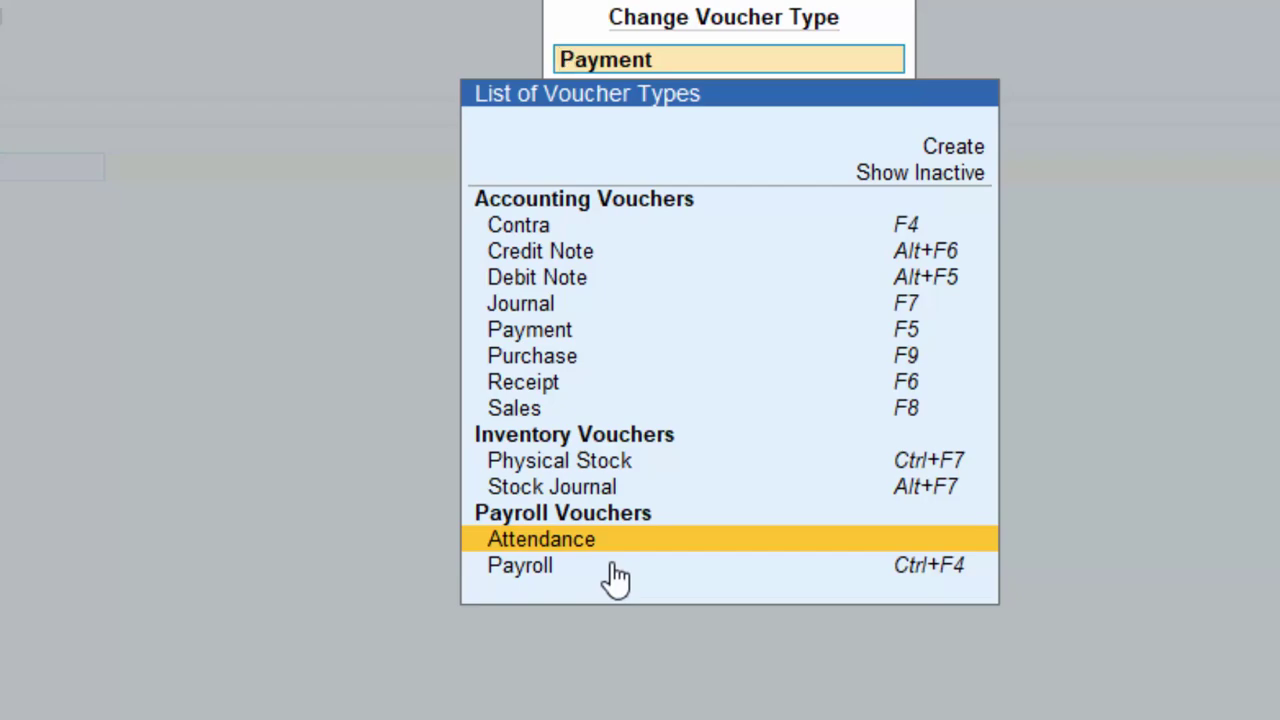
{"action": "key", "text": "Escape"}
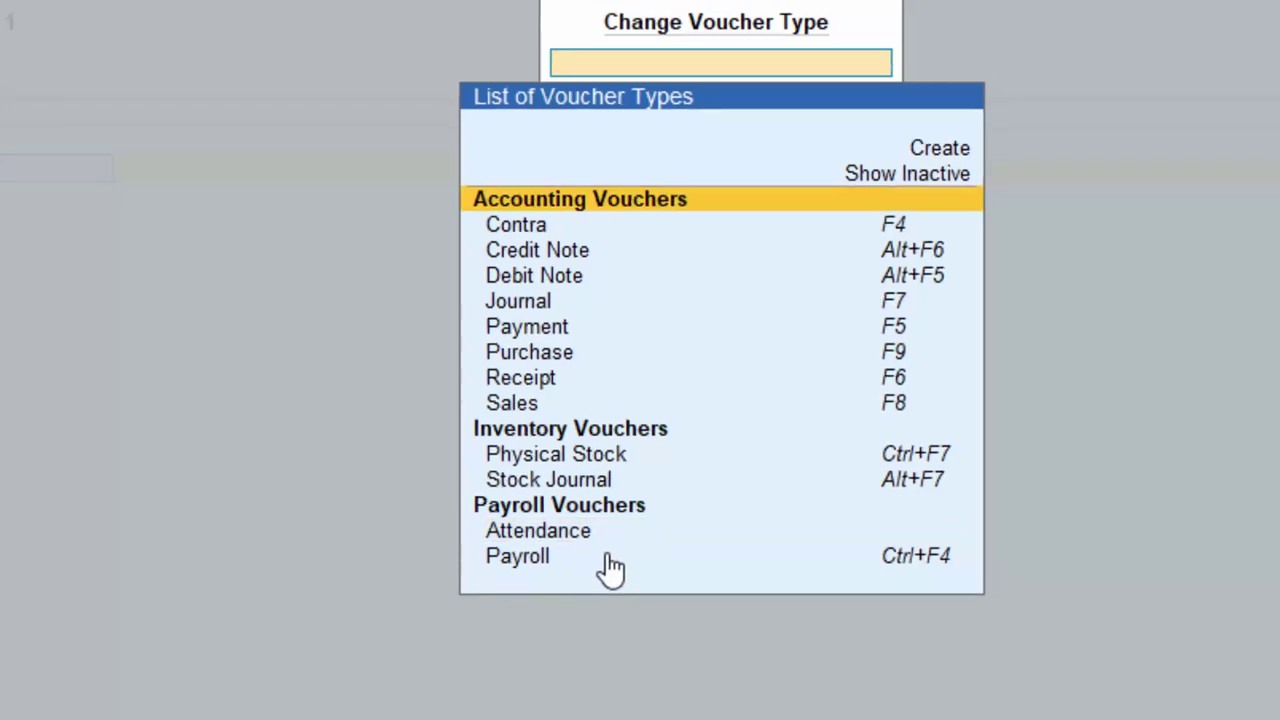
{"action": "key", "text": "Escape"}
{"action": "key", "text": "Escape"}
{"action": "key", "text": "y"}
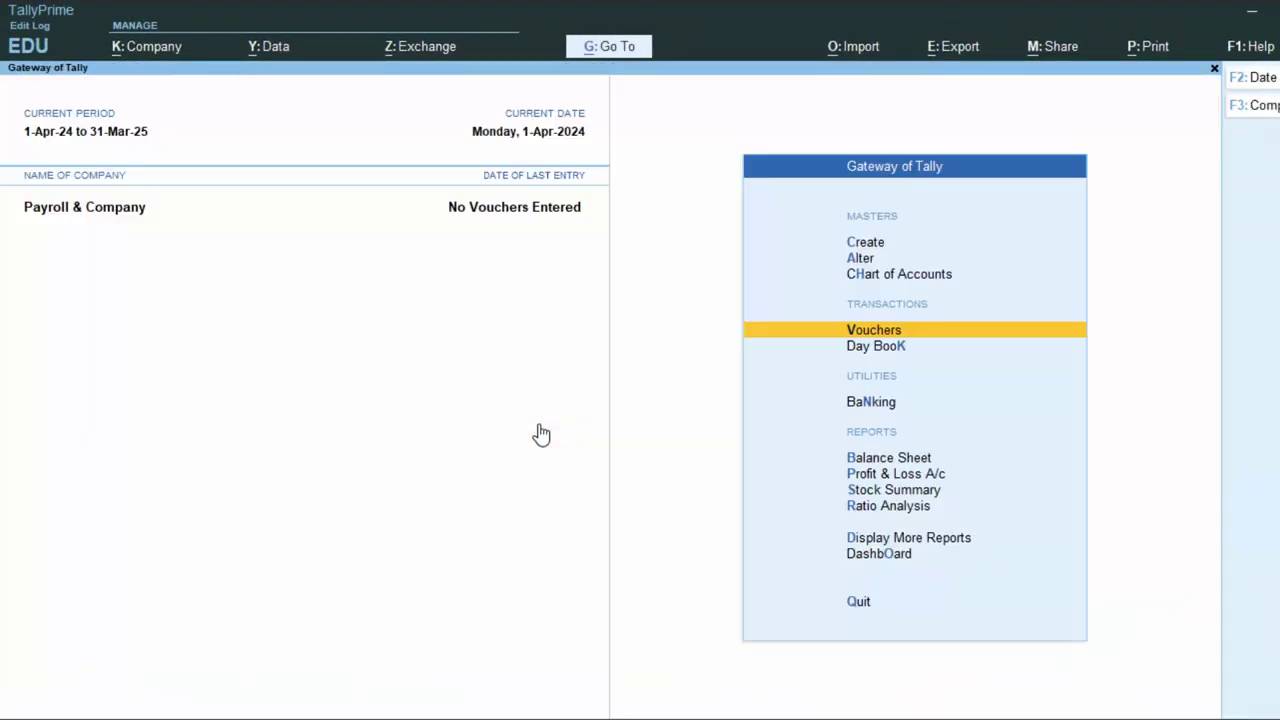
{"action": "key", "text": "Up"}
{"action": "key", "text": "Up"}
{"action": "key", "text": "Up"}
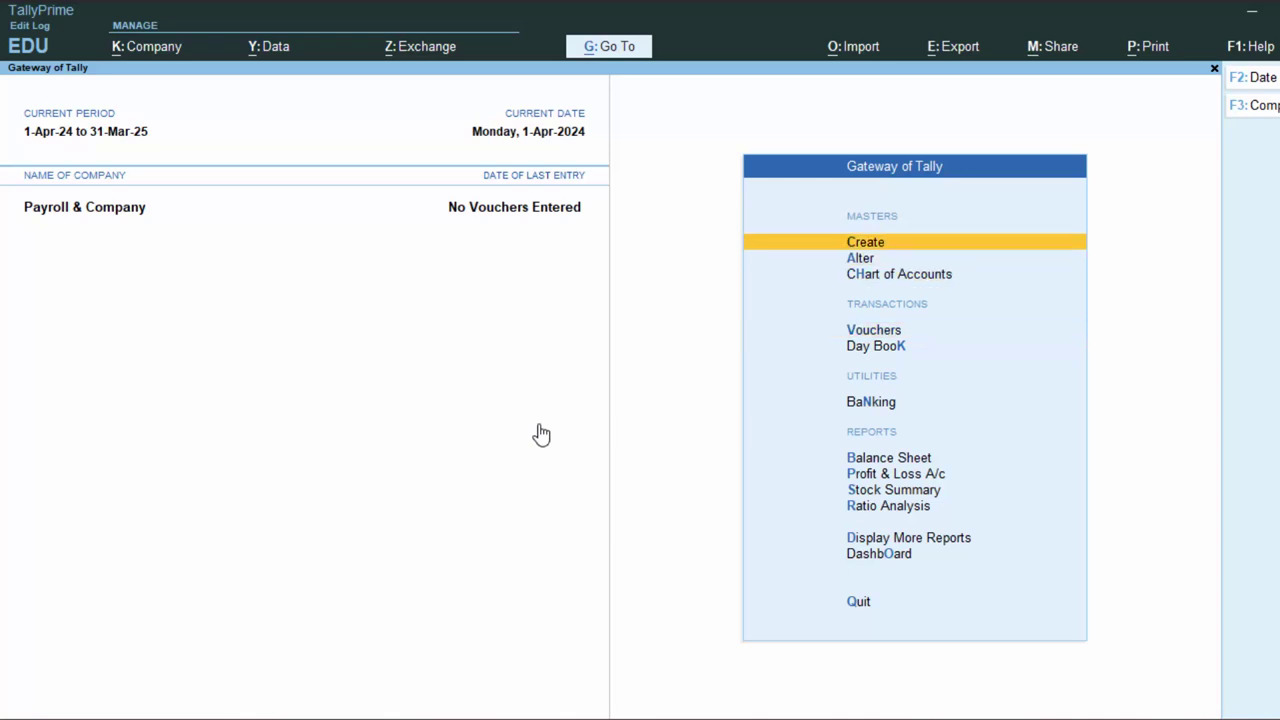
{"action": "key", "text": "Return"}
{"action": "key", "text": "Down"}
{"action": "key", "text": "Down"}
{"action": "key", "text": "Down"}
{"action": "key", "text": "Down"}
{"action": "key", "text": "Down"}
{"action": "key", "text": "Down"}
{"action": "key", "text": "Down"}
{"action": "key", "text": "Down"}
{"action": "key", "text": "Down"}
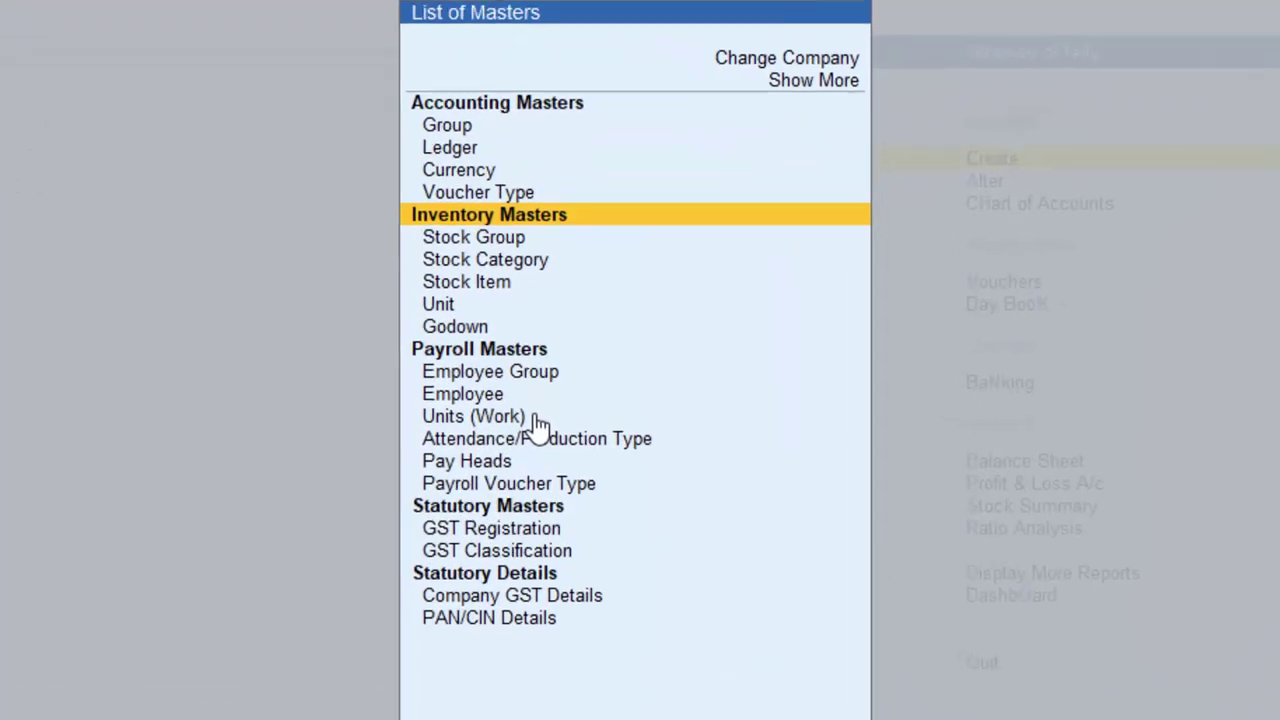
{"action": "key", "text": "Down"}
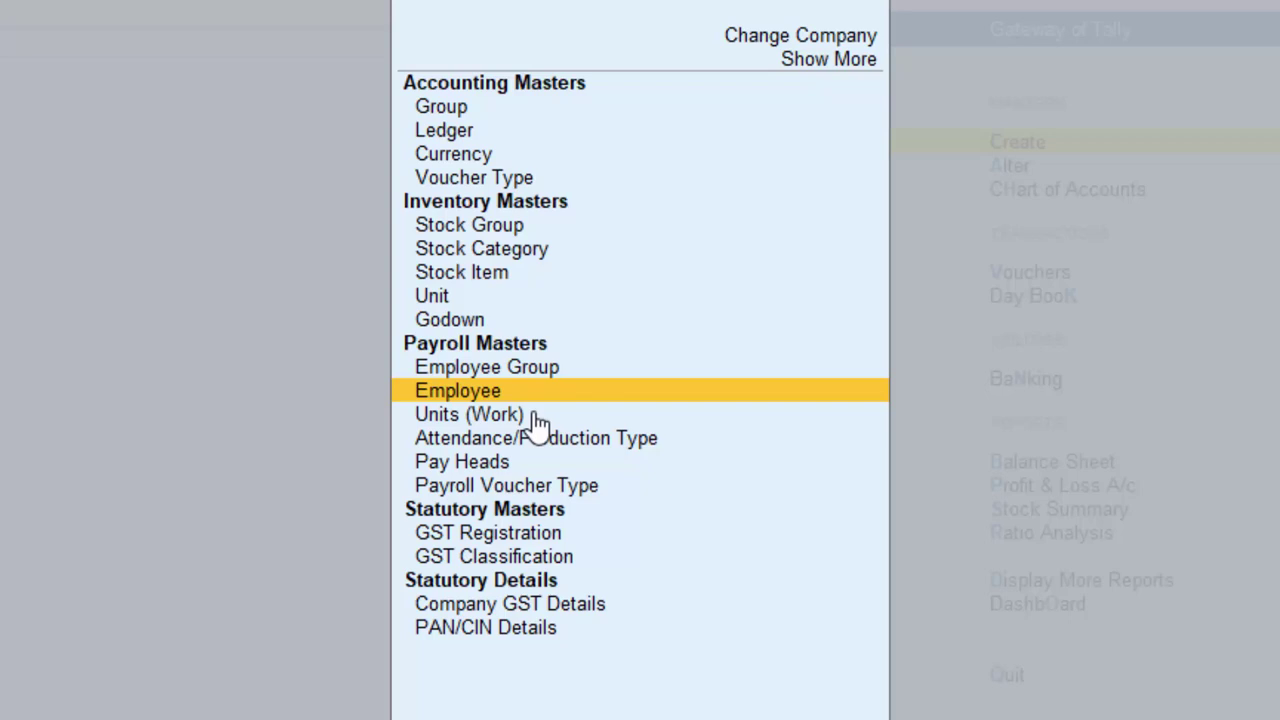
{"action": "key", "text": "Up"}
Create the 'Management' employee group under Primary with Define salary details set to Yes.
{"action": "key", "text": "Return"}
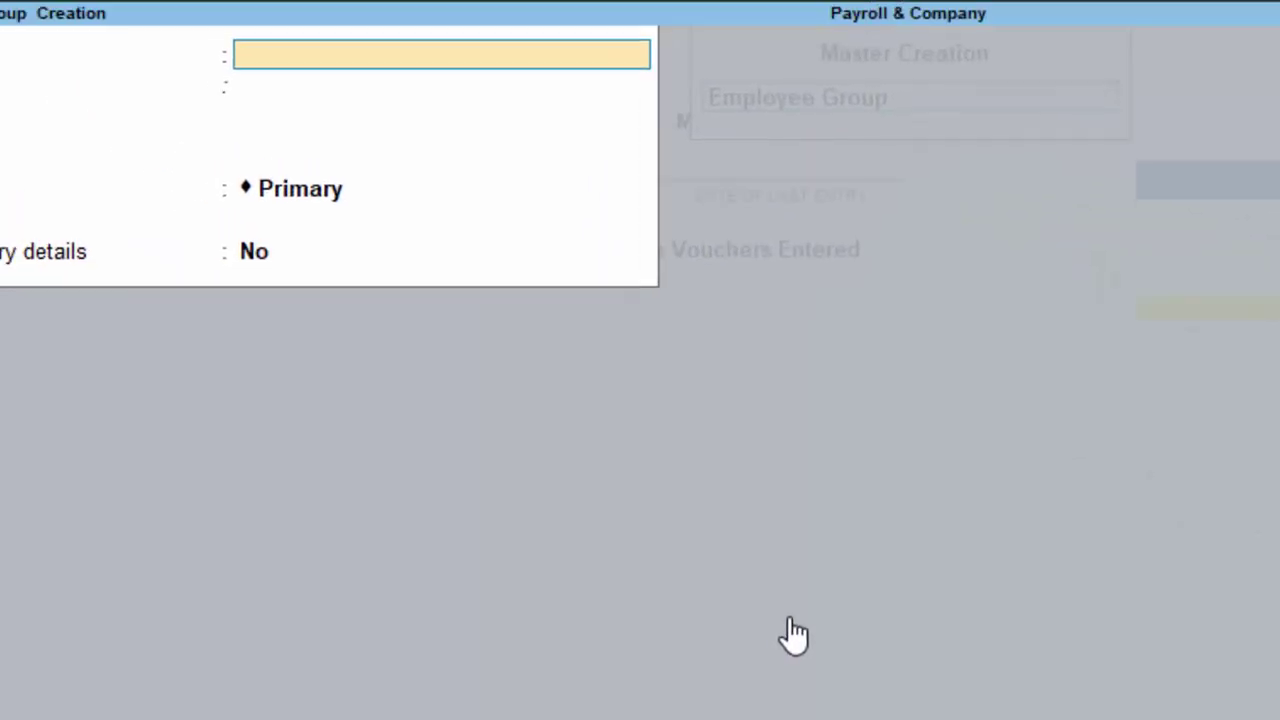
{"action": "type", "text": "Ma"}
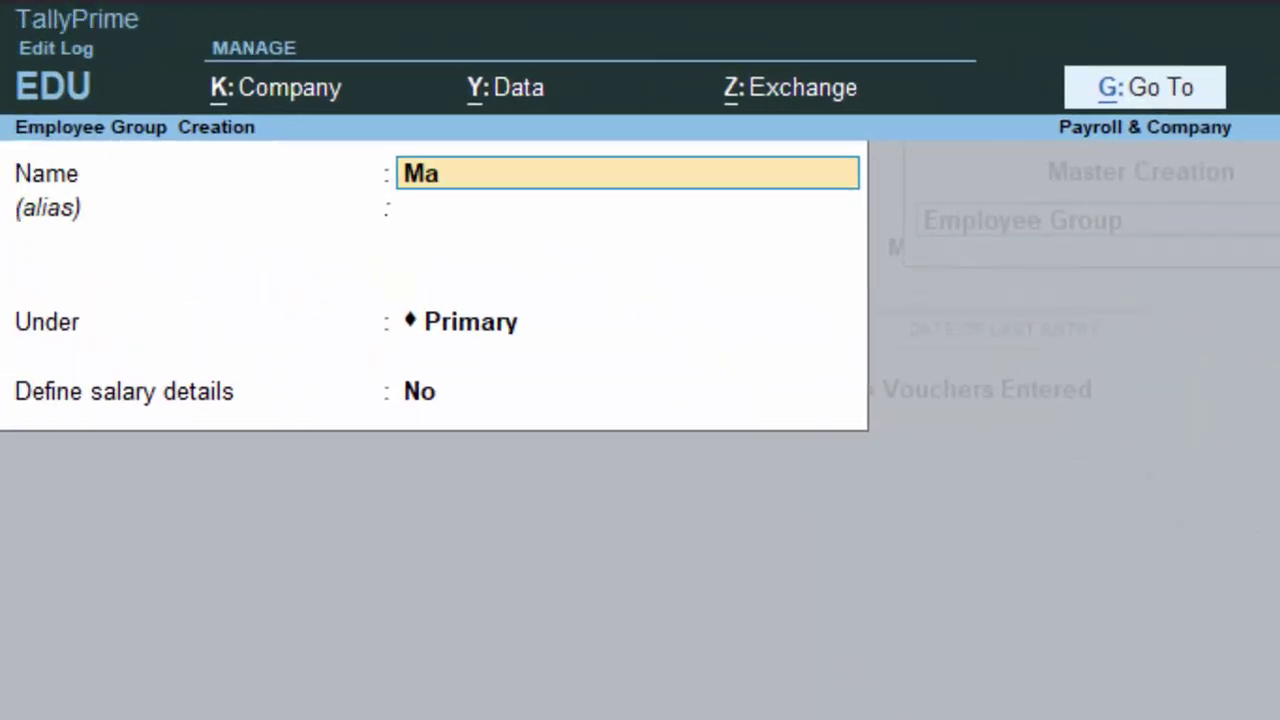
{"action": "type", "text": "nagem"}
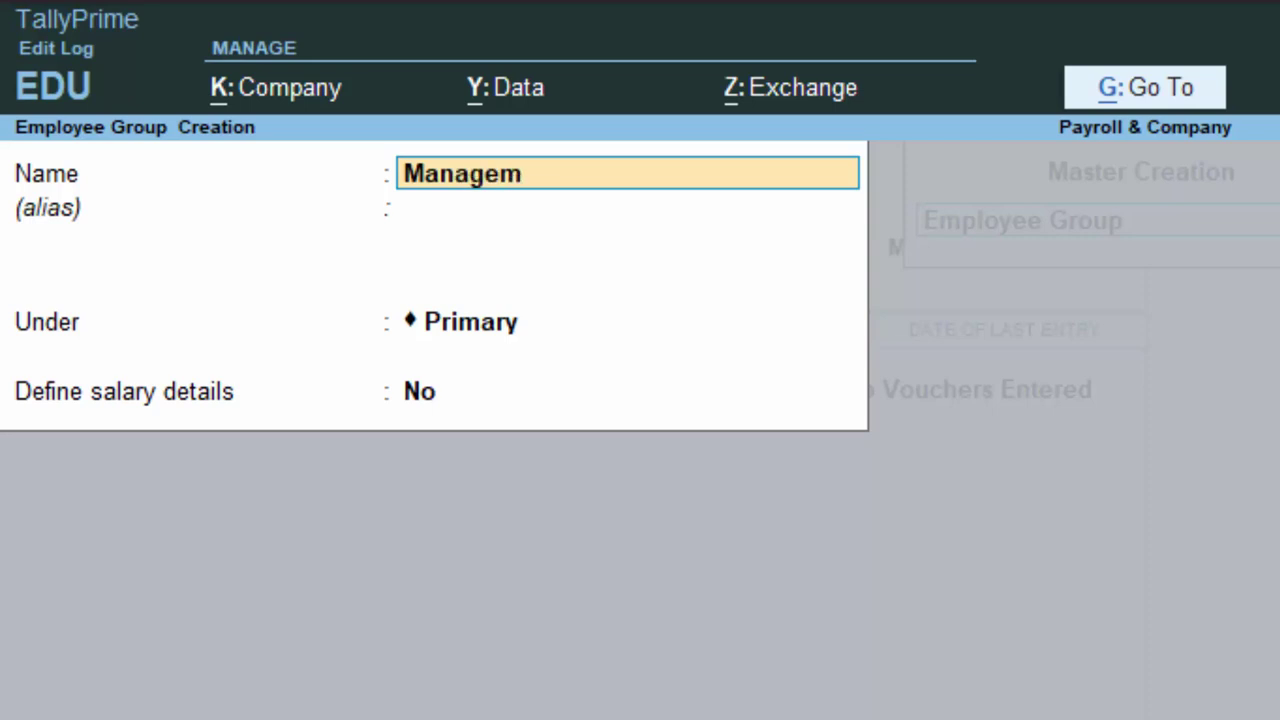
{"action": "type", "text": "ent"}
{"action": "key", "text": "Return"}
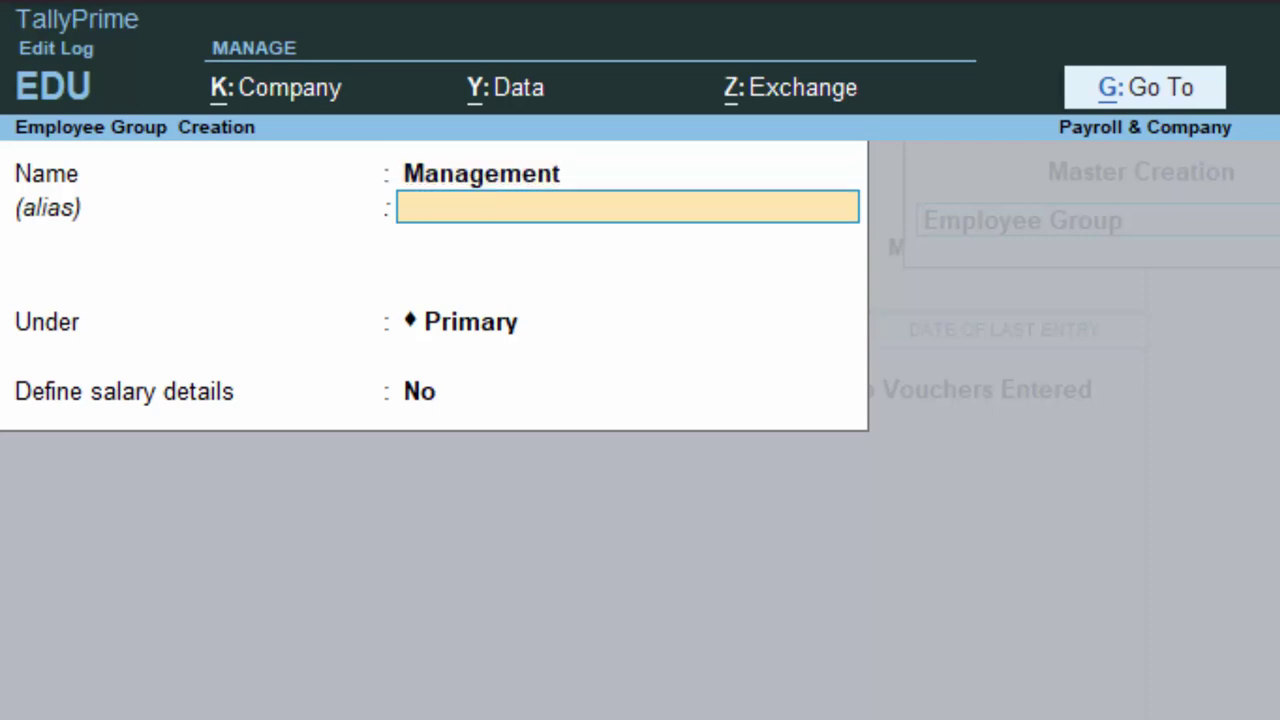
{"action": "key", "text": "Return"}
{"action": "key", "text": "Return"}
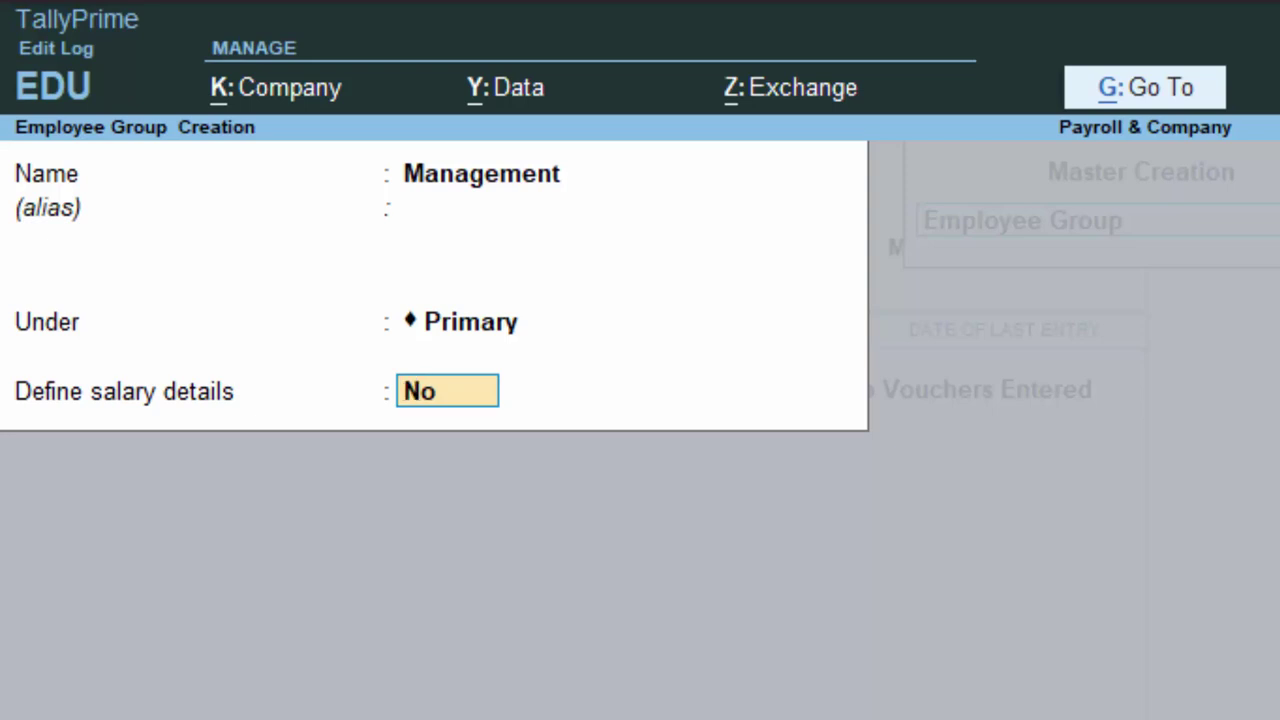
{"action": "type", "text": "y"}
{"action": "key", "text": "Return"}
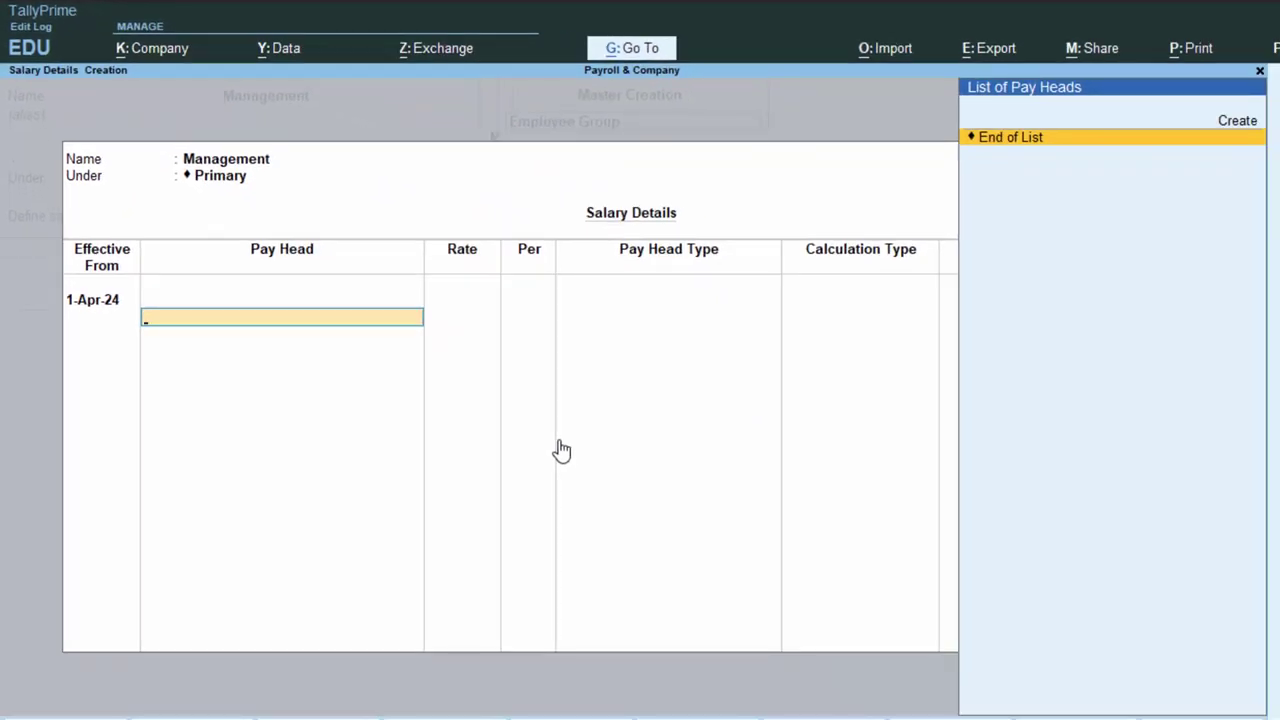
{"action": "key", "text": "Up"}
Create the 'Basic Salary' pay head under Indirect Expenses, on attendance, with leave-with-pay Not Applicable.
{"action": "key", "text": "Return"}
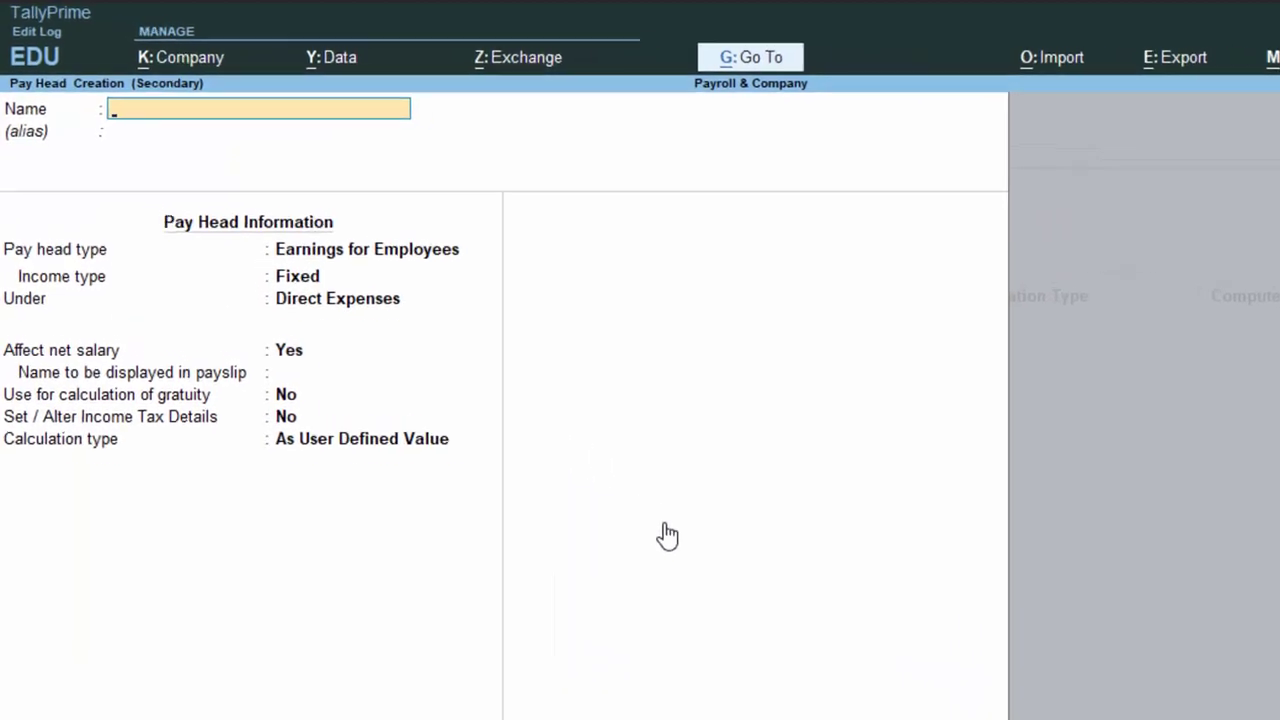
{"action": "type", "text": "Bas"}
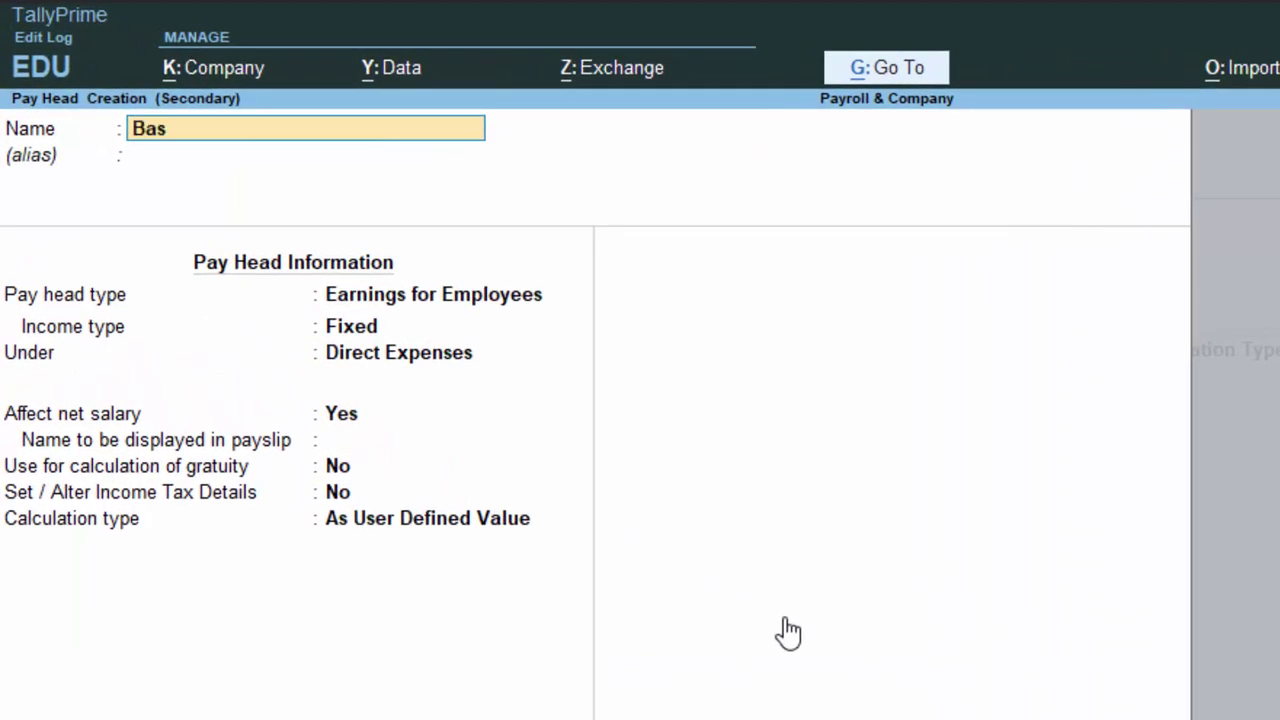
{"action": "type", "text": "ic Salary"}
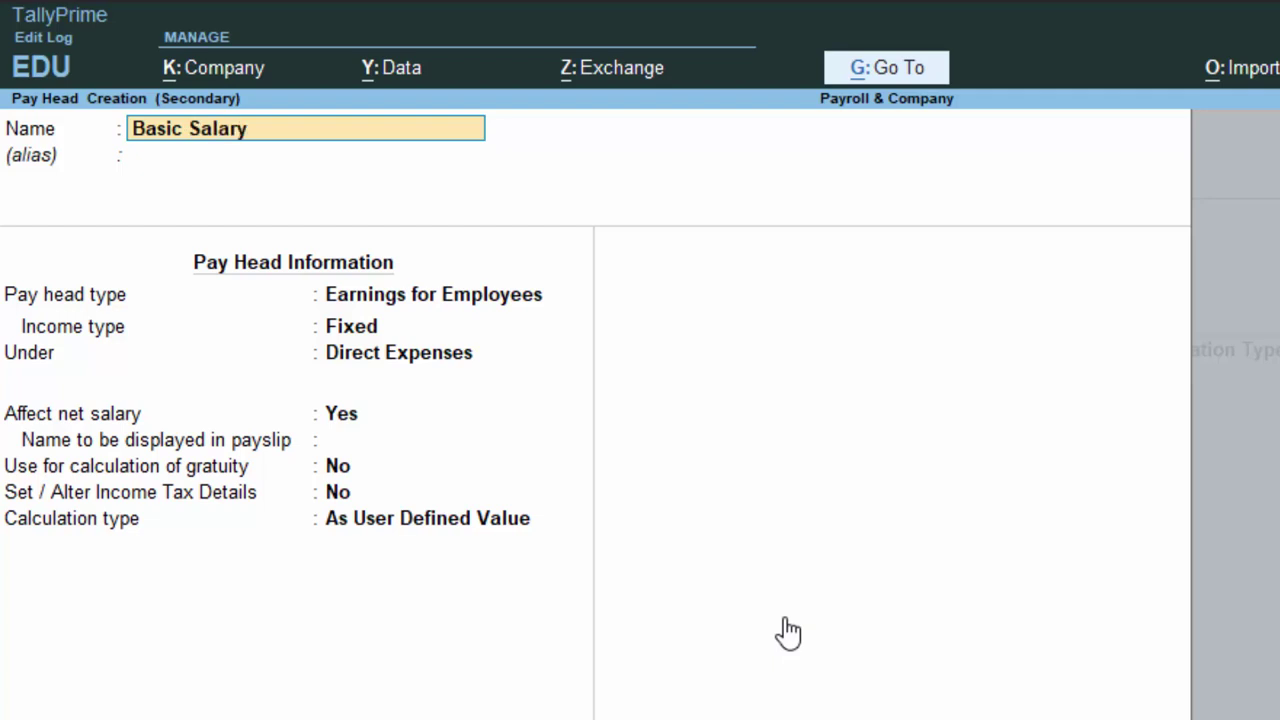
{"action": "key", "text": "Return"}
{"action": "key", "text": "Return"}
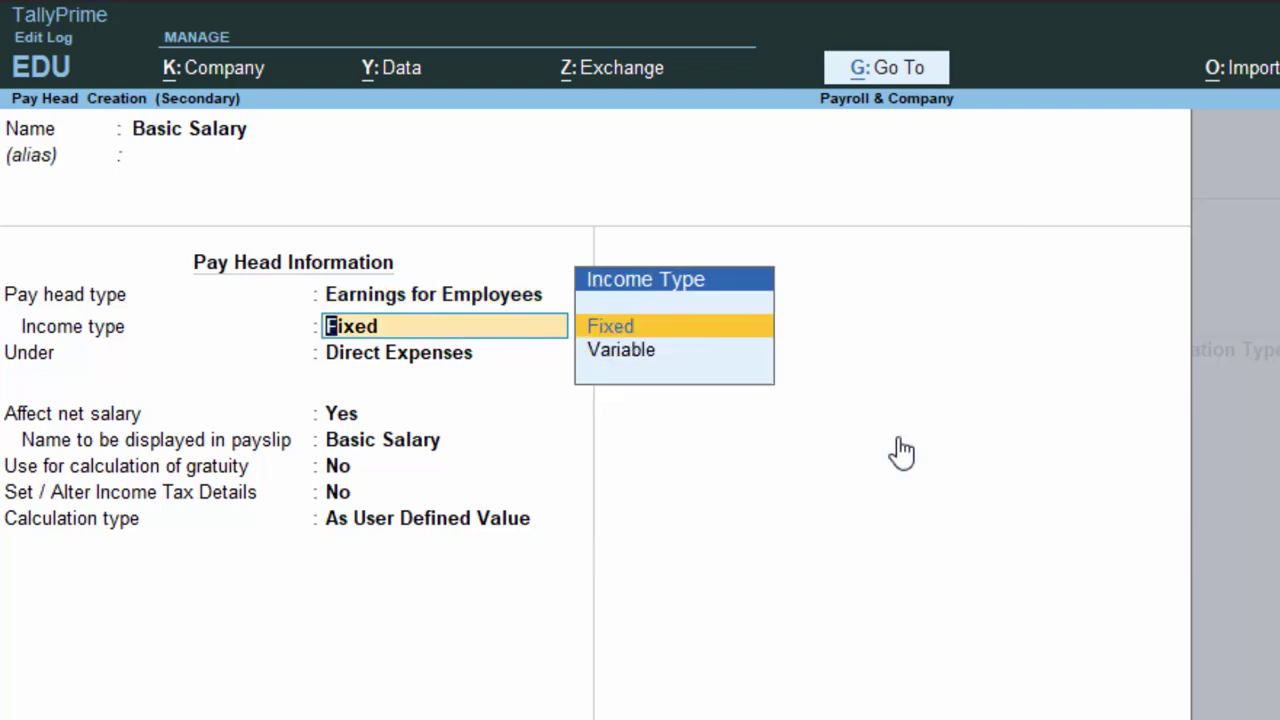
{"action": "key", "text": "Return"}
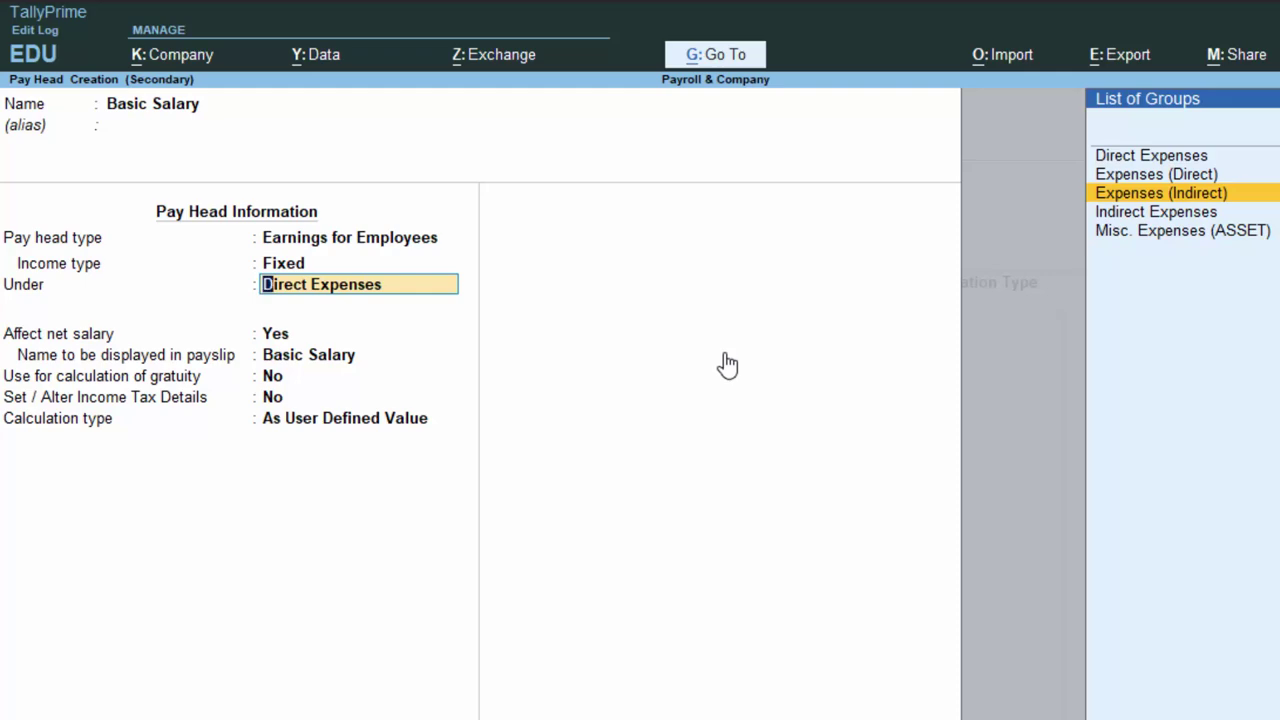
{"action": "key", "text": "Return"}
{"action": "key", "text": "Return"}
{"action": "key", "text": "Return"}
{"action": "key", "text": "Return"}
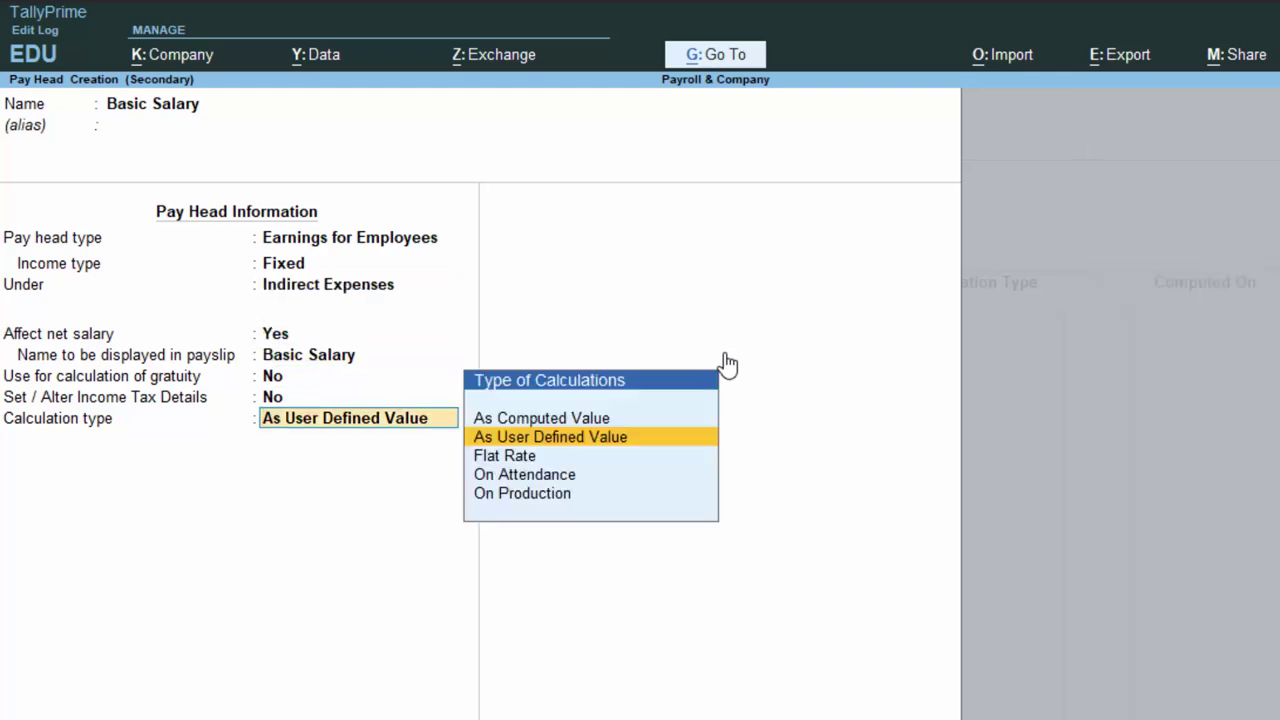
{"action": "key", "text": "Down"}
{"action": "key", "text": "Down"}
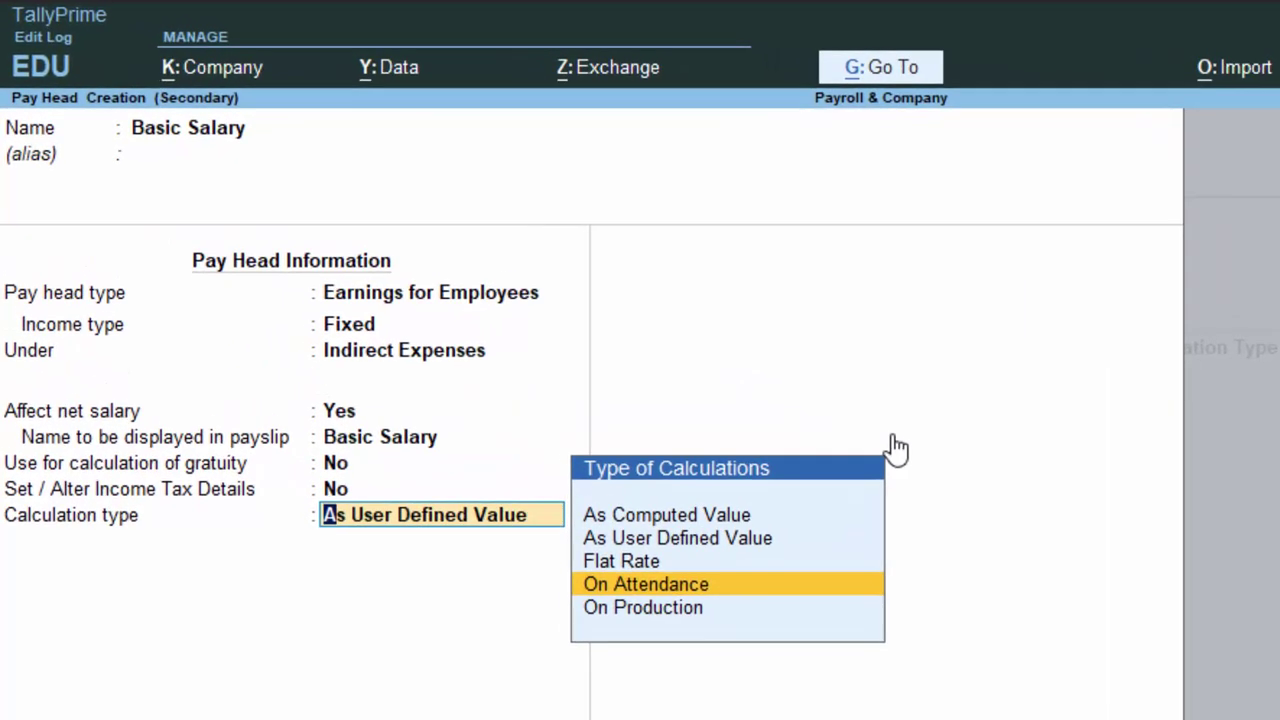
{"action": "key", "text": "Return"}
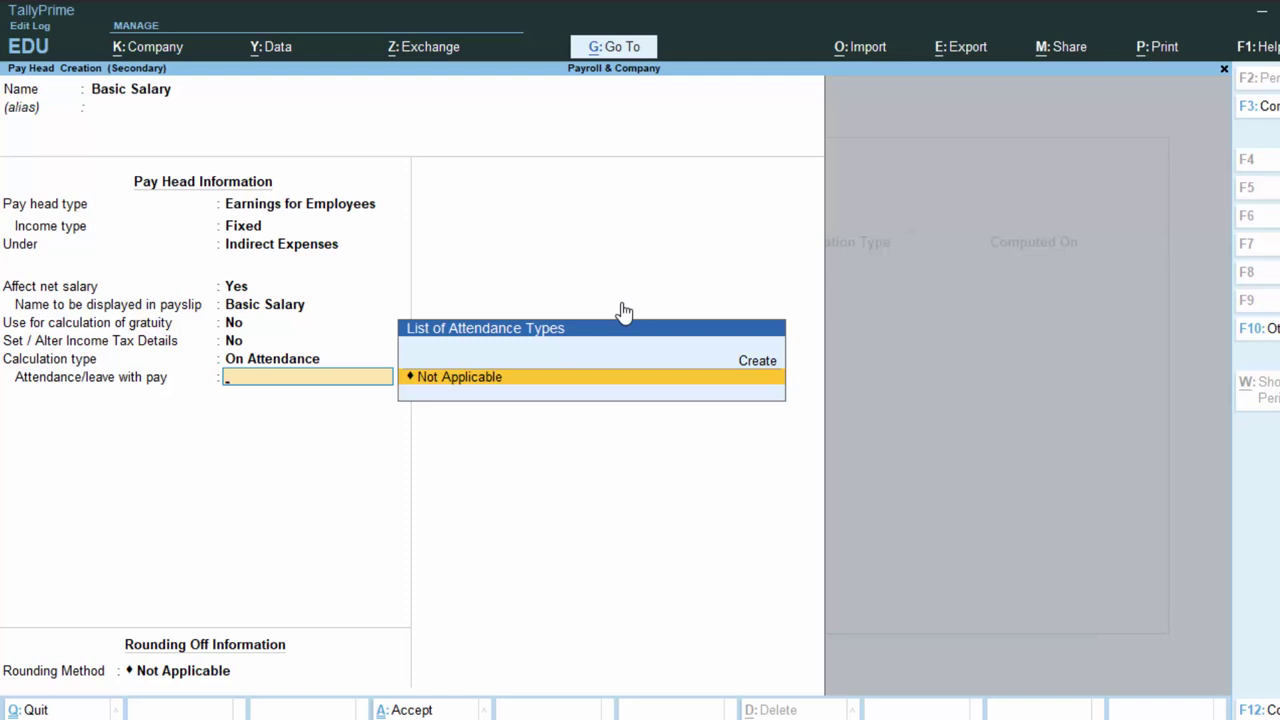
{"action": "key", "text": "Return"}
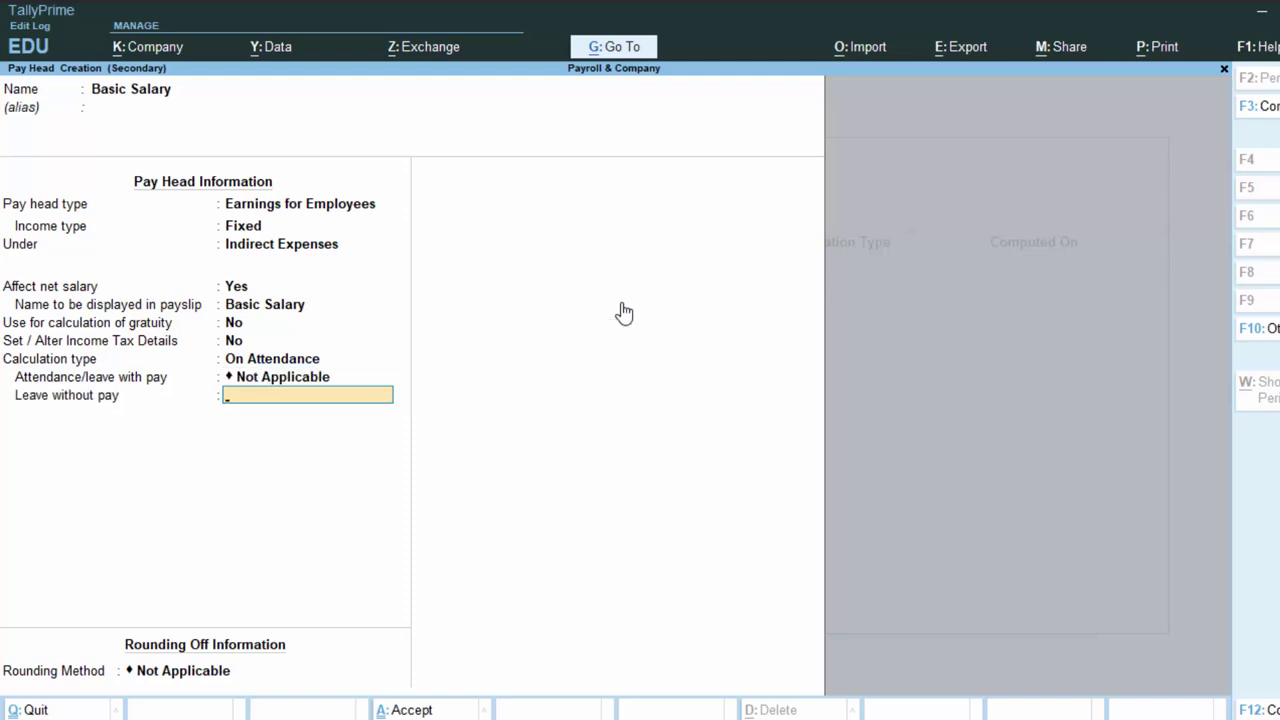
Add a 'Leave' attendance type, then set Months period, calendar-period basis and Normal Rounding.
{"action": "key", "text": "alt+c"}
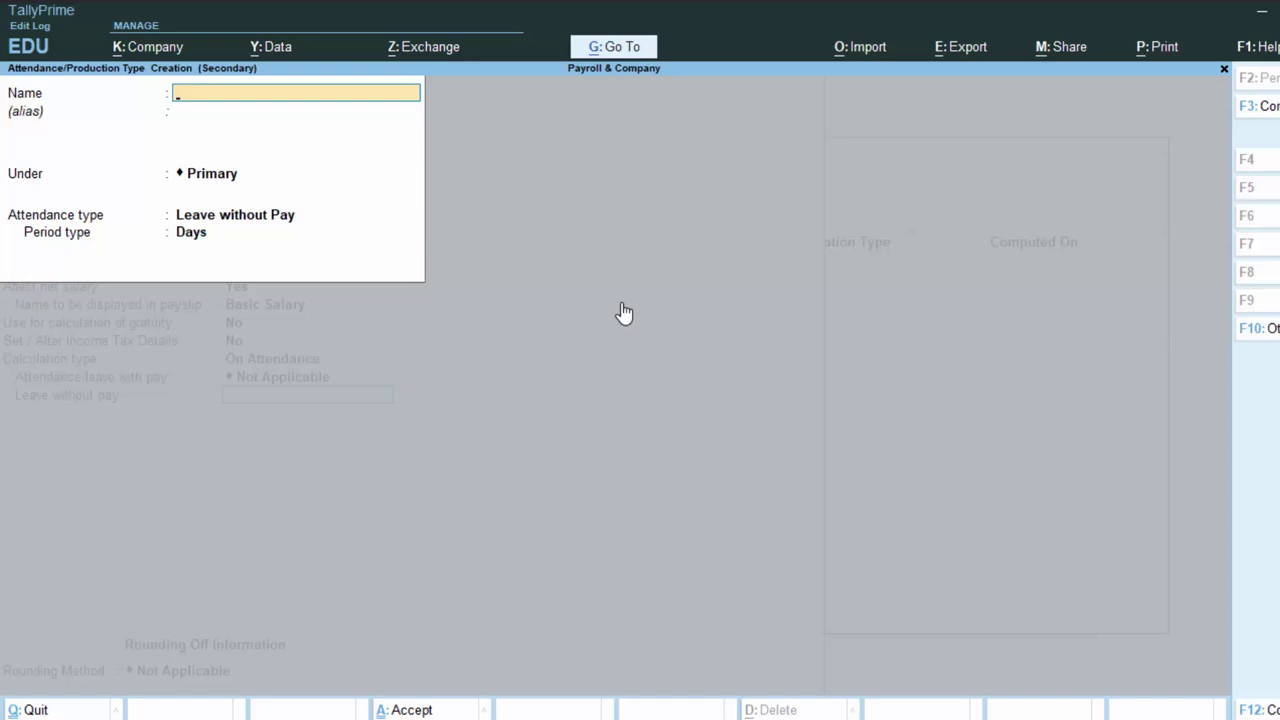
{"action": "type", "text": "Leave"}
{"action": "key", "text": "Return"}
{"action": "key", "text": "Return"}
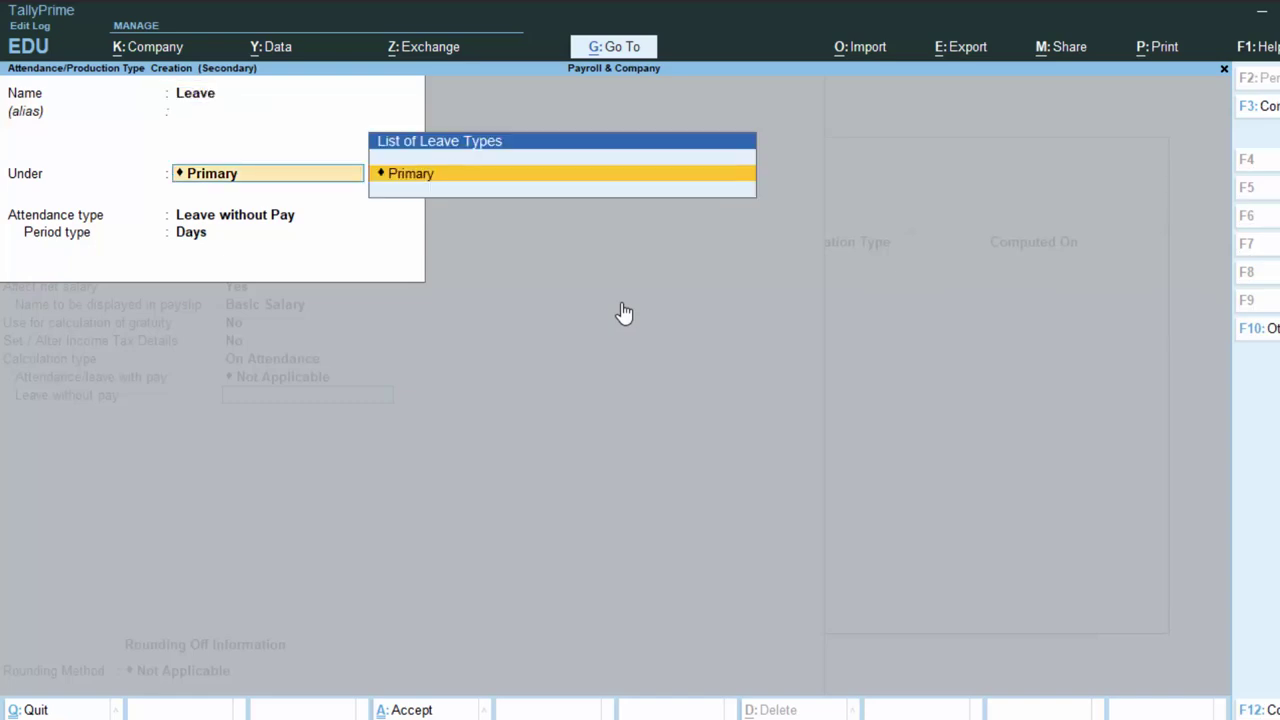
{"action": "key", "text": "Return"}
{"action": "key", "text": "Return"}
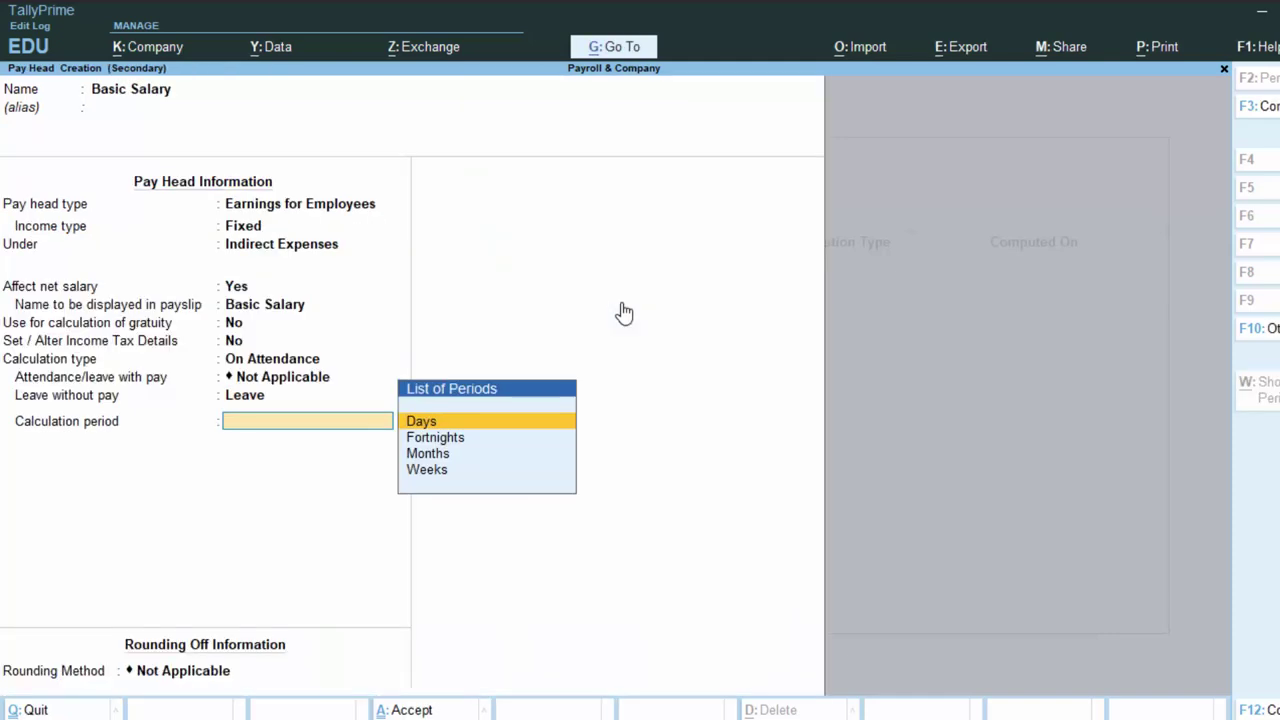
{"action": "key", "text": "Down"}
{"action": "key", "text": "Down"}
{"action": "key", "text": "Return"}
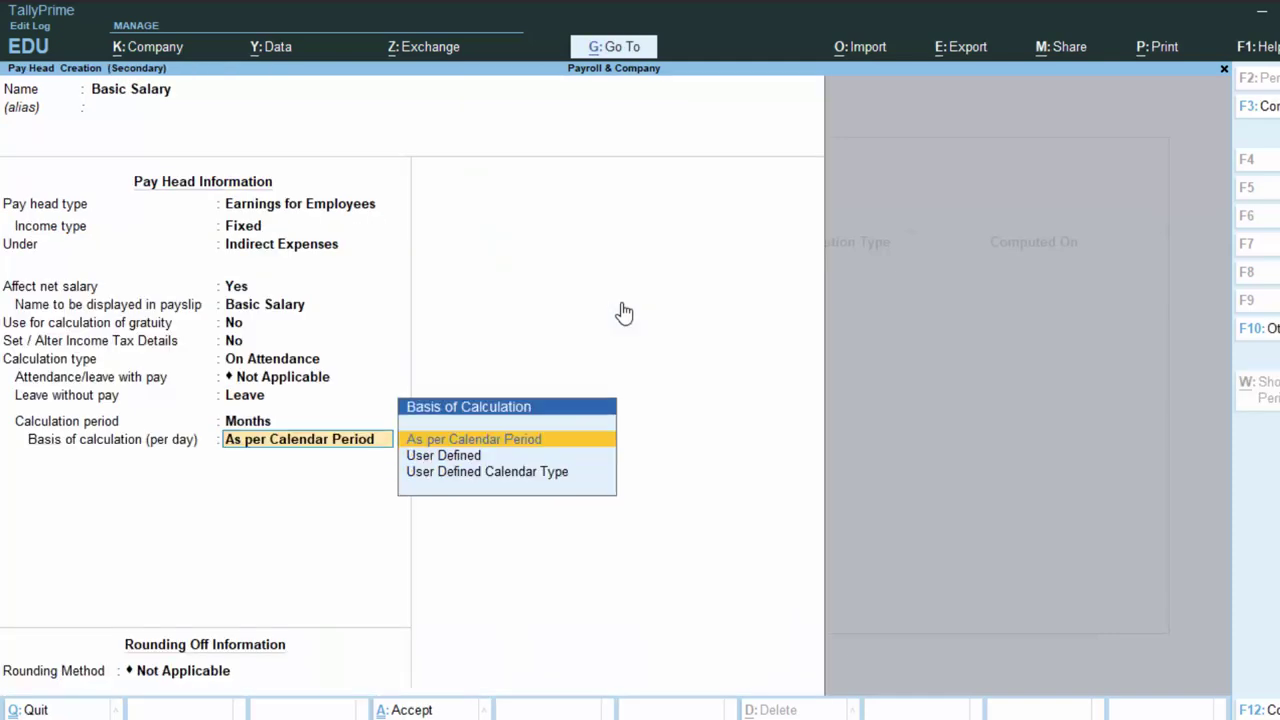
{"action": "key", "text": "Return"}
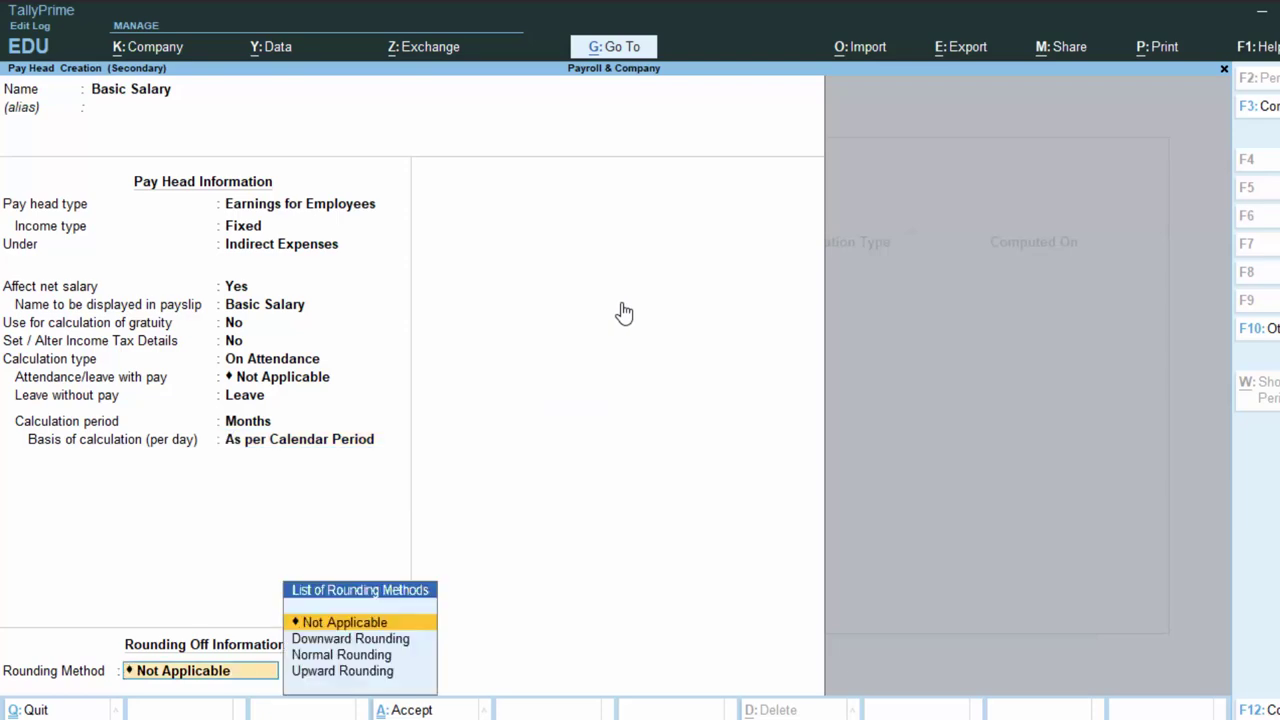
{"action": "key", "text": "Down"}
{"action": "key", "text": "Down"}
{"action": "key", "text": "Return"}
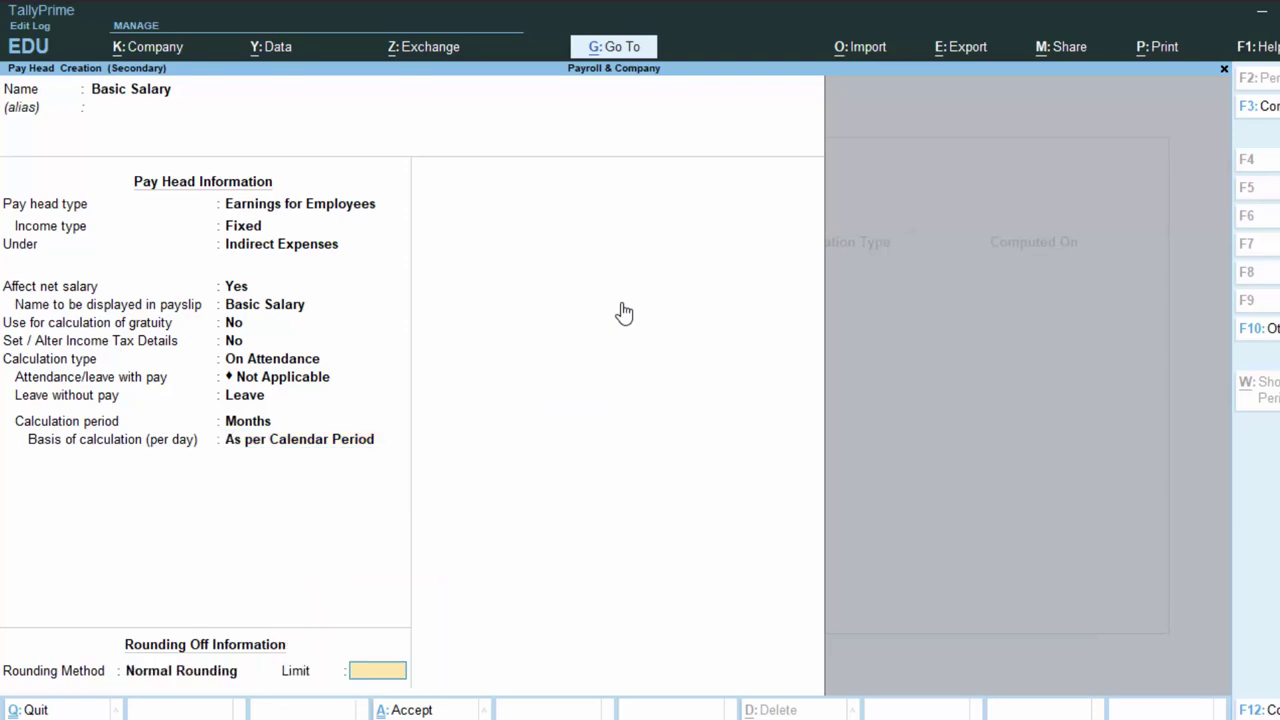
{"action": "key", "text": "Return"}
{"action": "key", "text": "Return"}
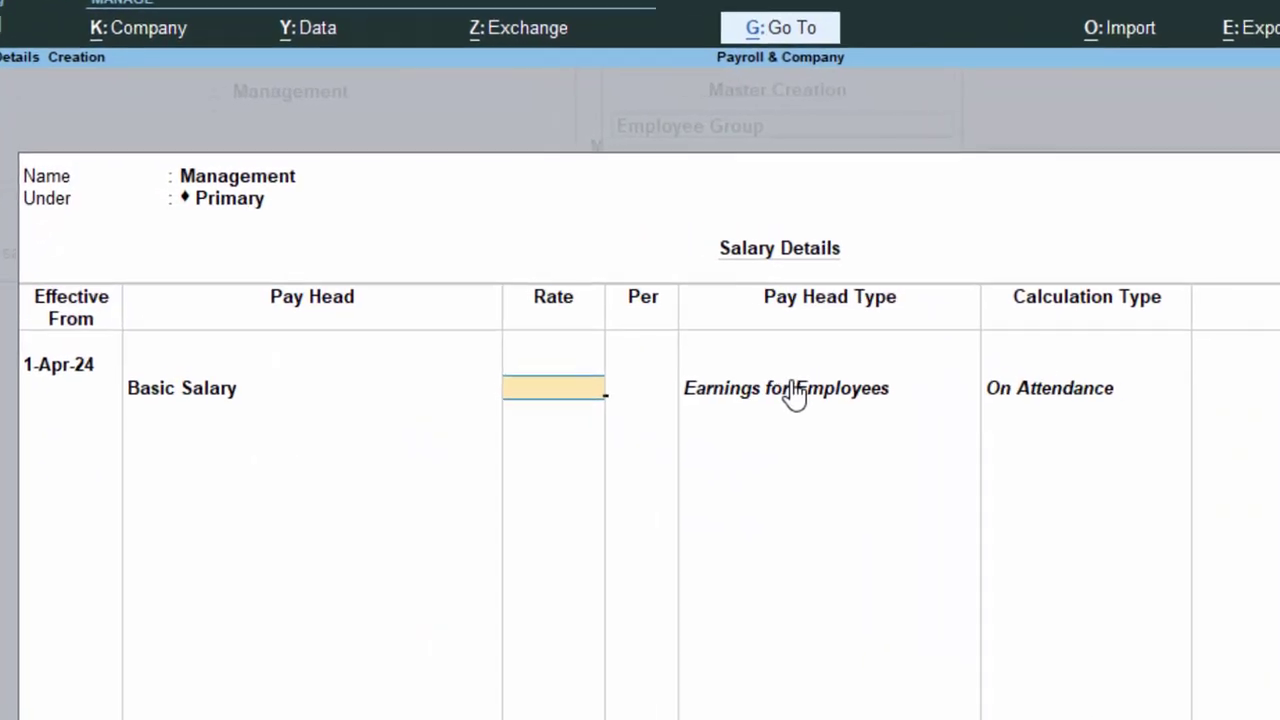
Give Basic Salary a rate of 2000, then save the Management group without salary details.
{"action": "type", "text": "2"}
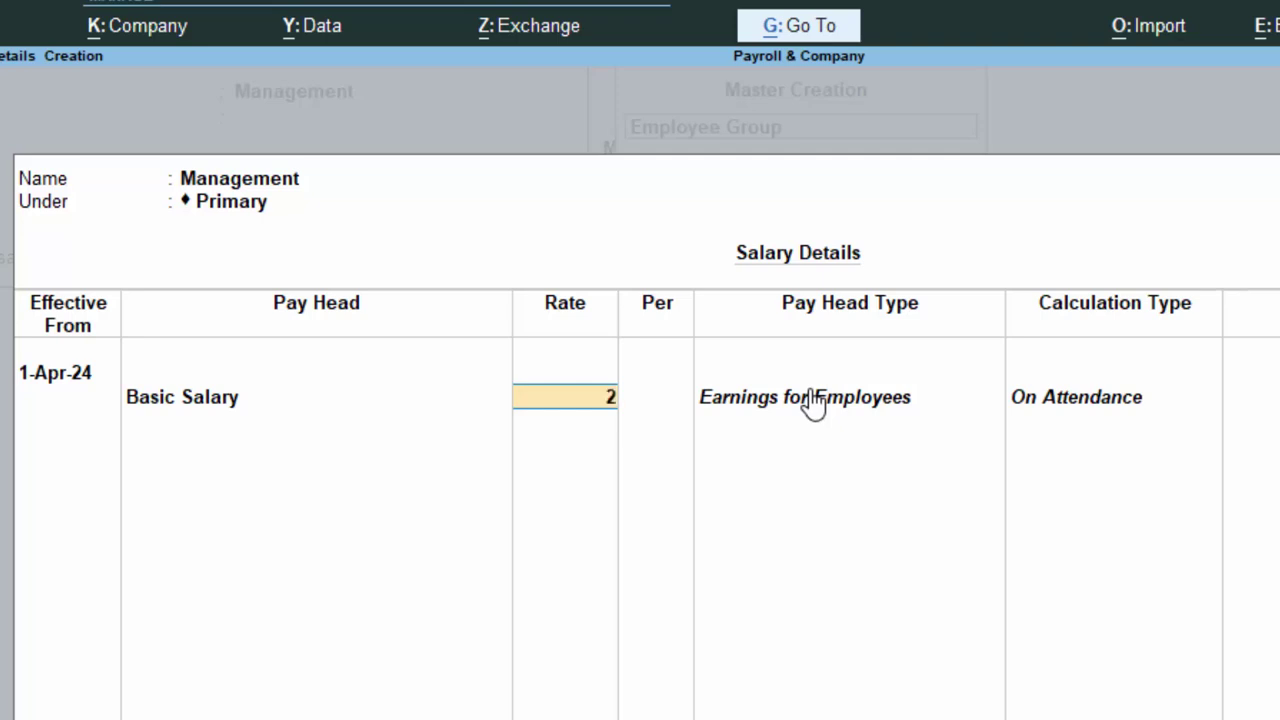
{"action": "type", "text": "000"}
{"action": "key", "text": "ctrl+a"}
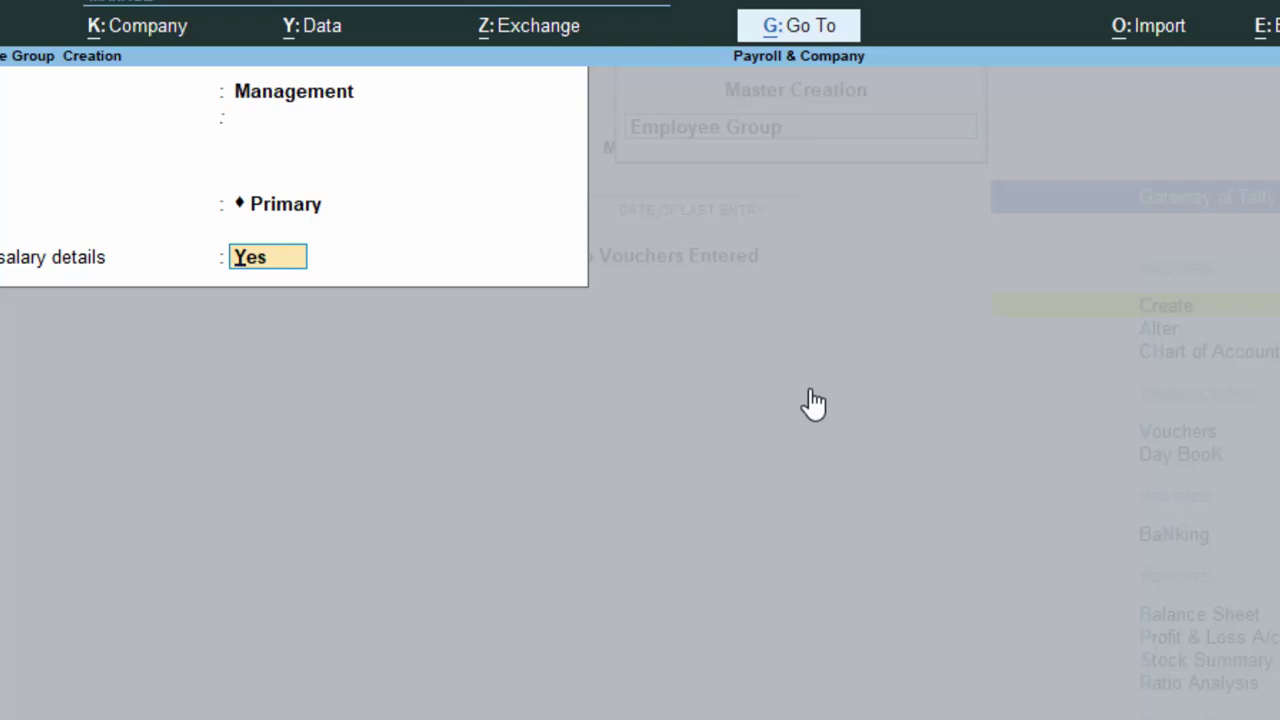
{"action": "type", "text": "n"}
{"action": "key", "text": "Return"}
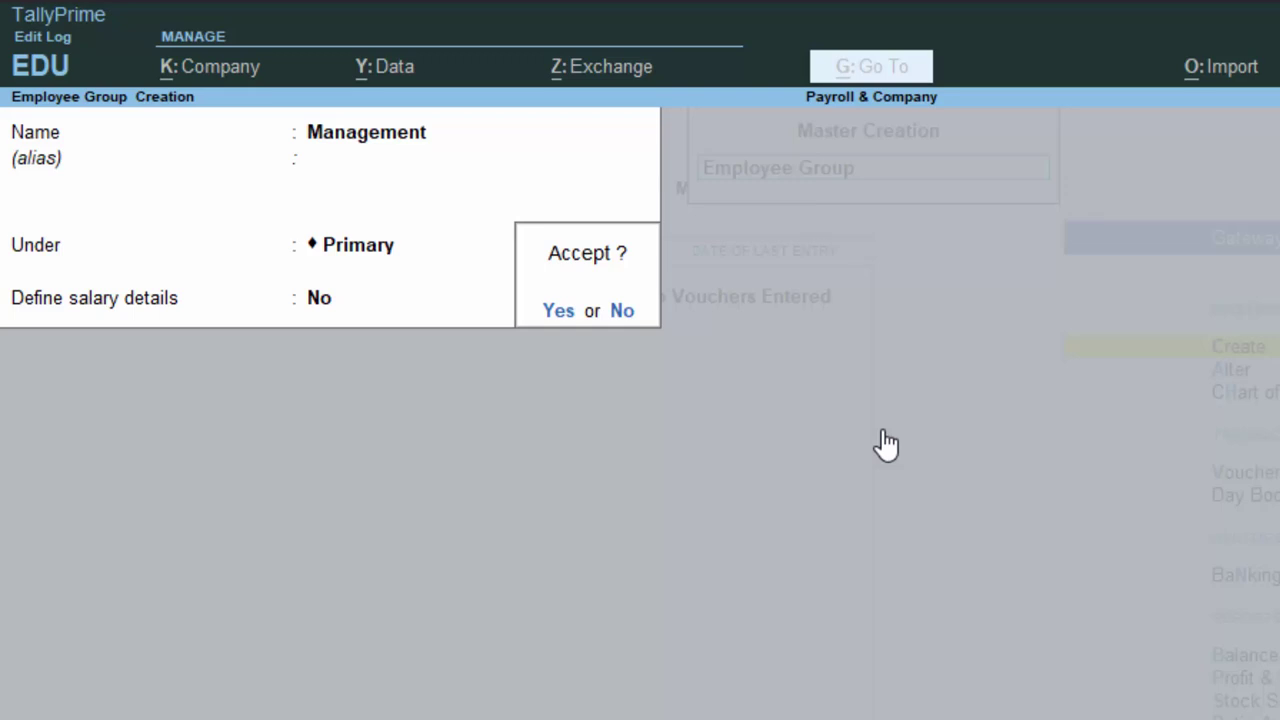
{"action": "key", "text": "Return"}
{"action": "key", "text": "Escape"}
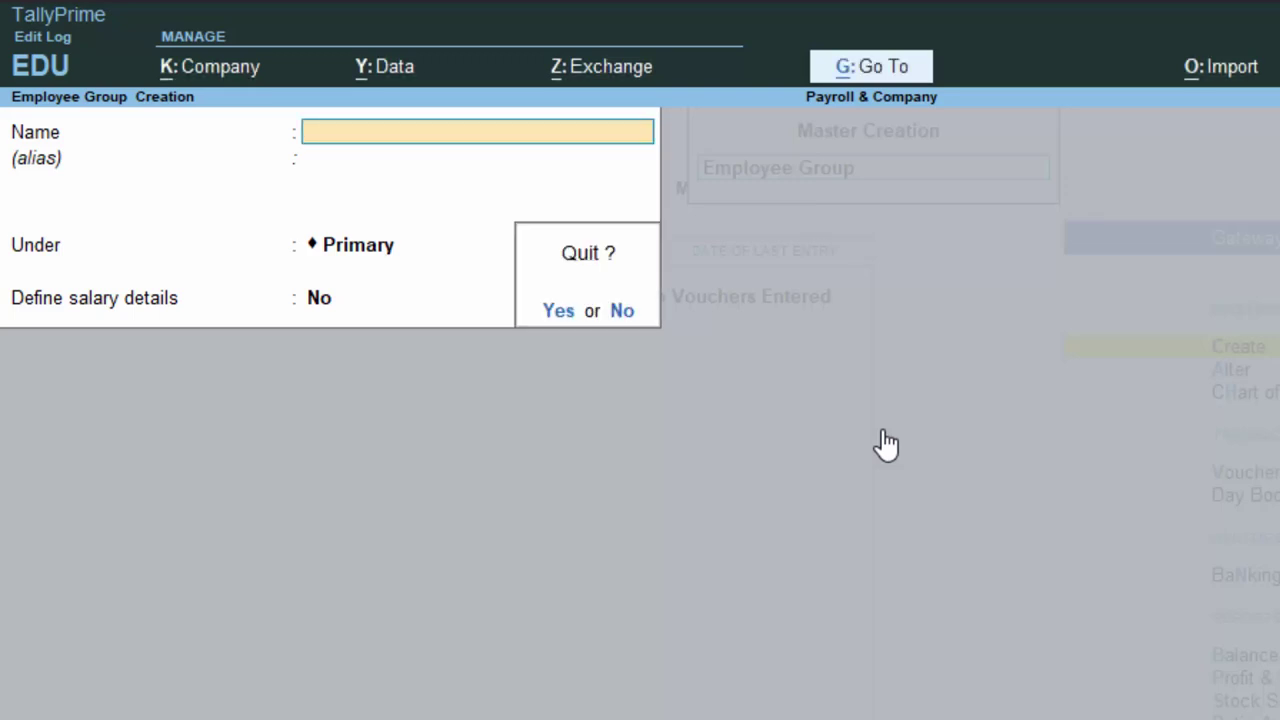
{"action": "key", "text": "Return"}
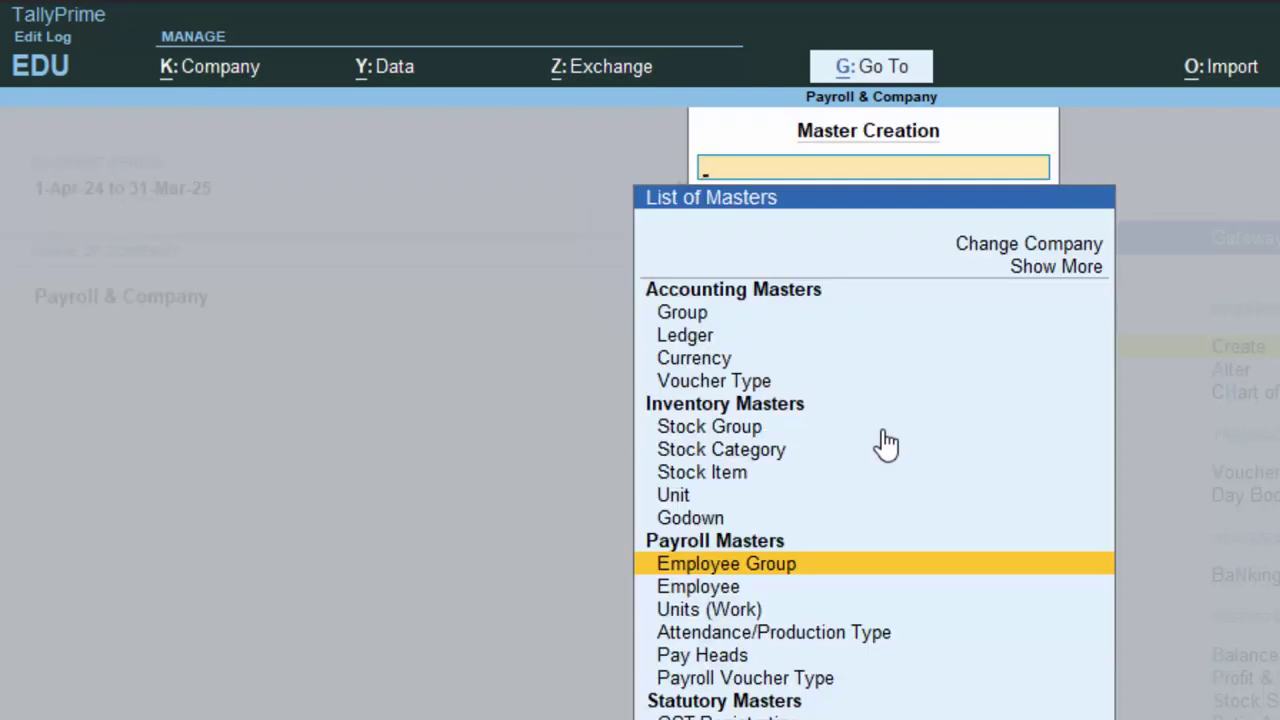
Enter the employee's full name, group Management, joining date 1-Apr-2024, and salary details Yes.
{"action": "key", "text": "Down"}
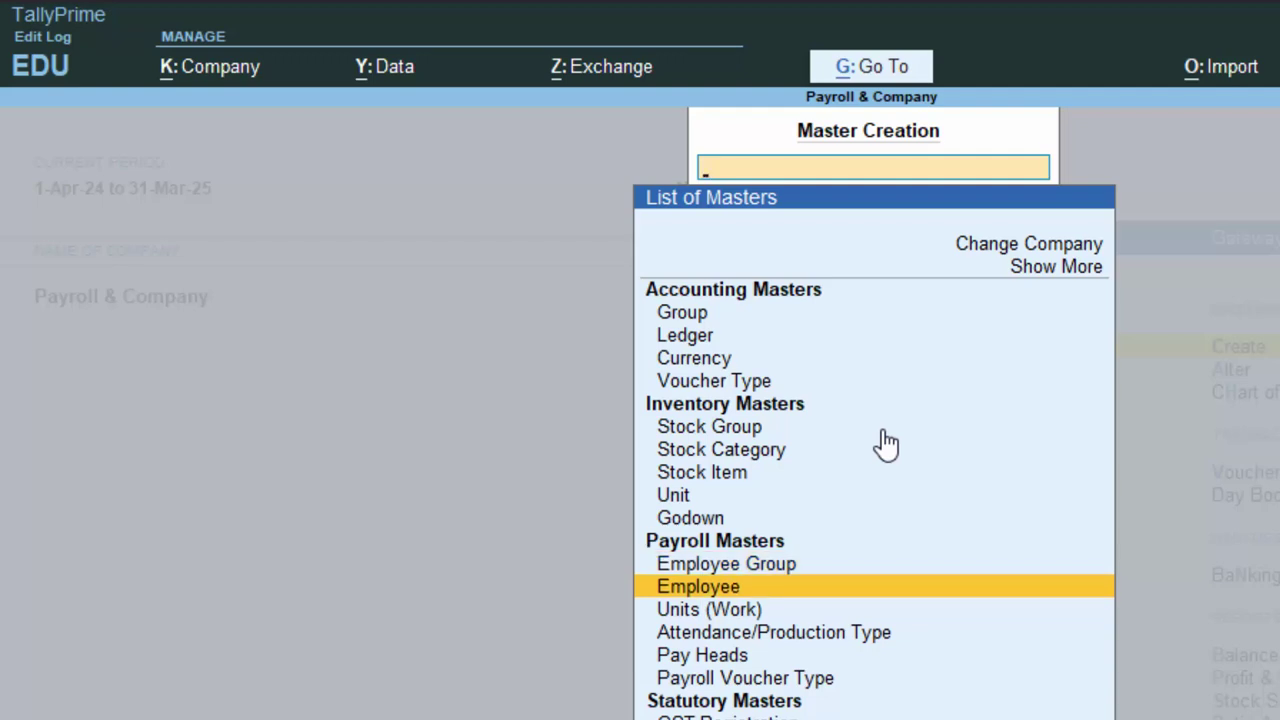
{"action": "key", "text": "Return"}
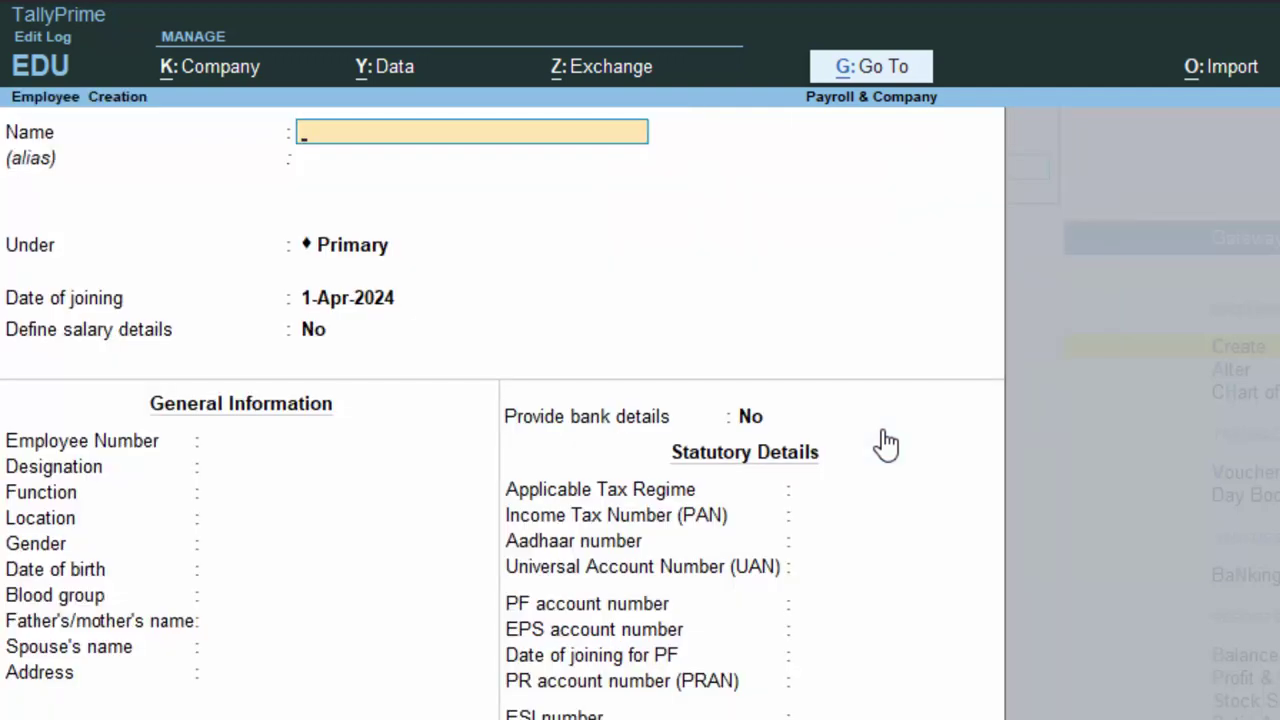
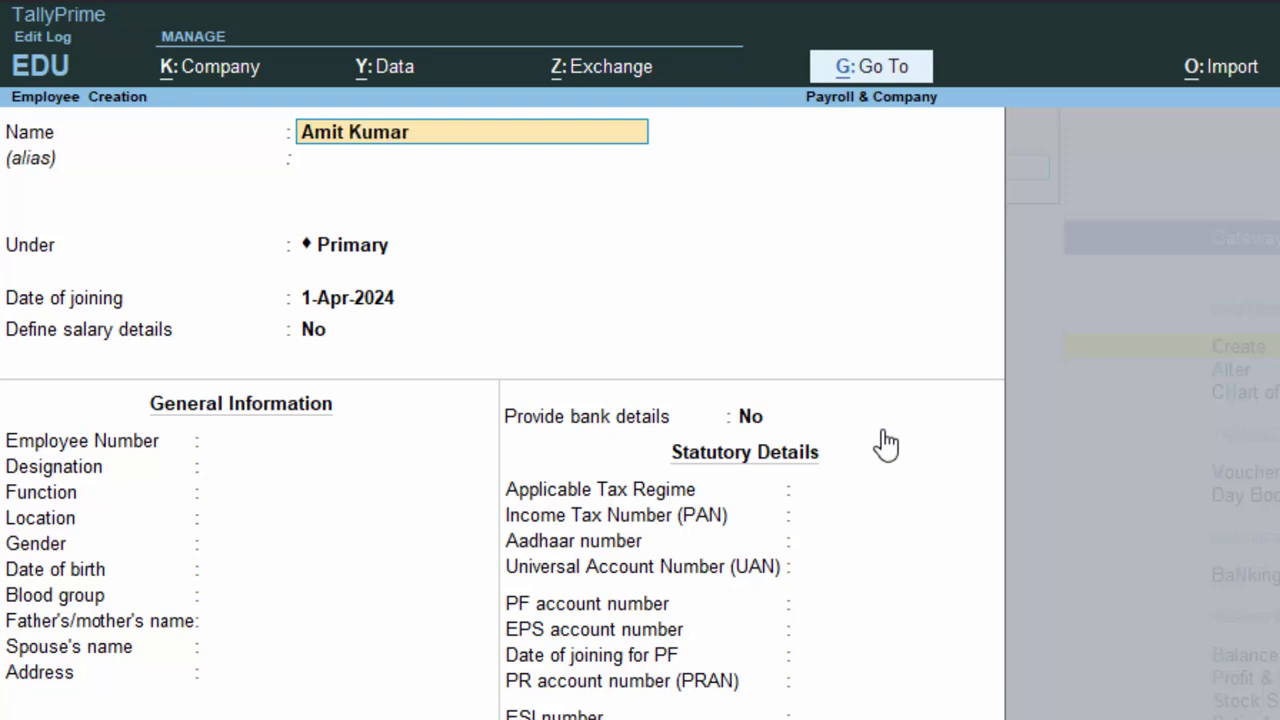
{"action": "key", "text": "Return"}
{"action": "key", "text": "Return"}
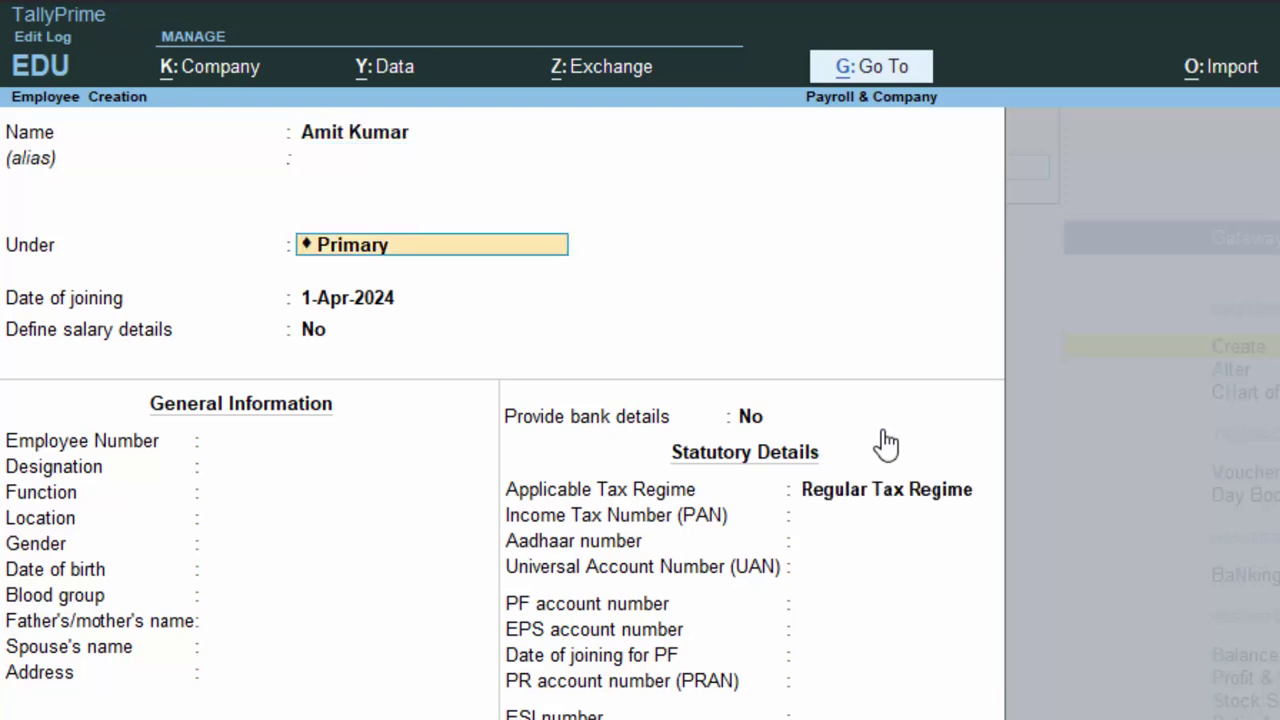
{"action": "key", "text": "BackSpace"}
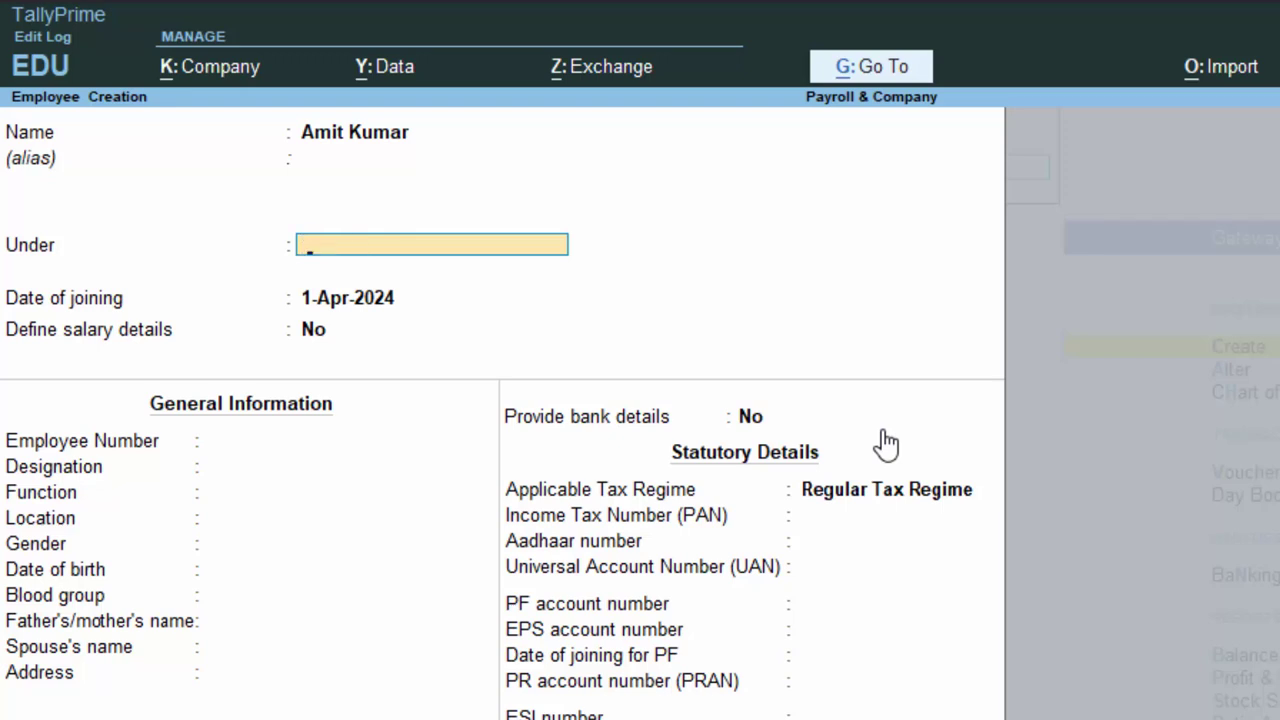
{"action": "type", "text": "Management"}
{"action": "key", "text": "Return"}
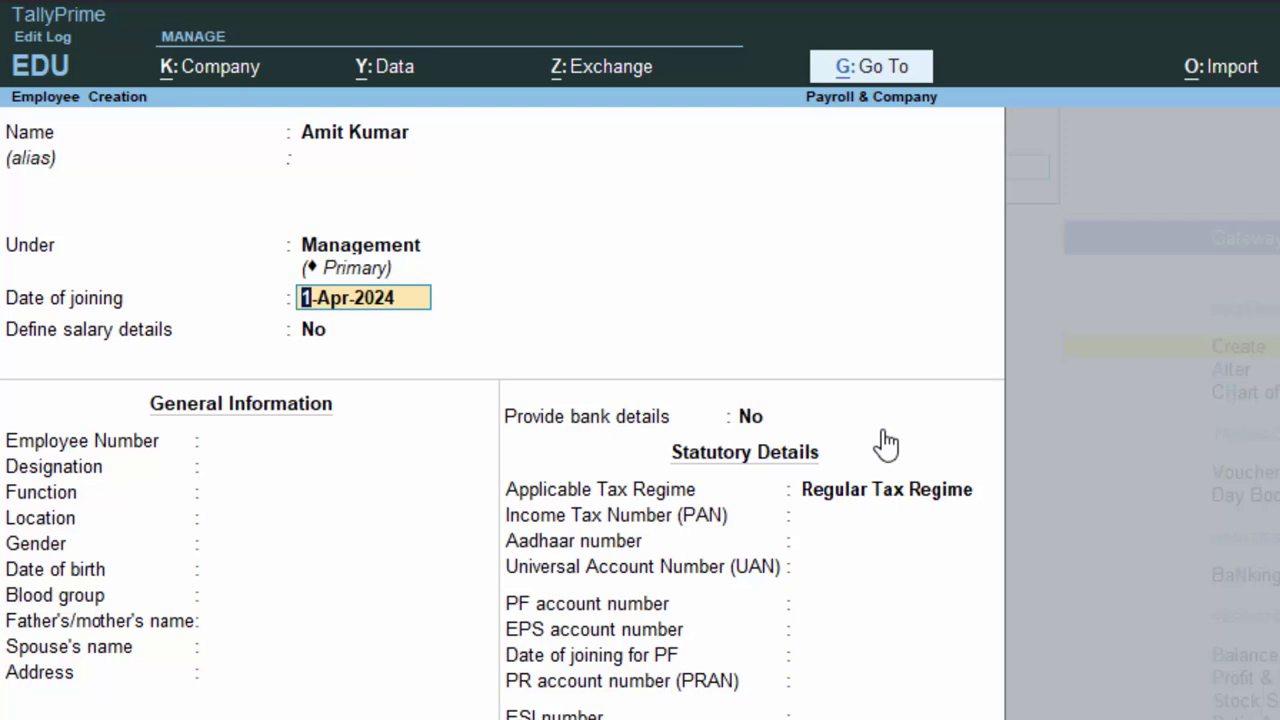
{"action": "key", "text": "Return"}
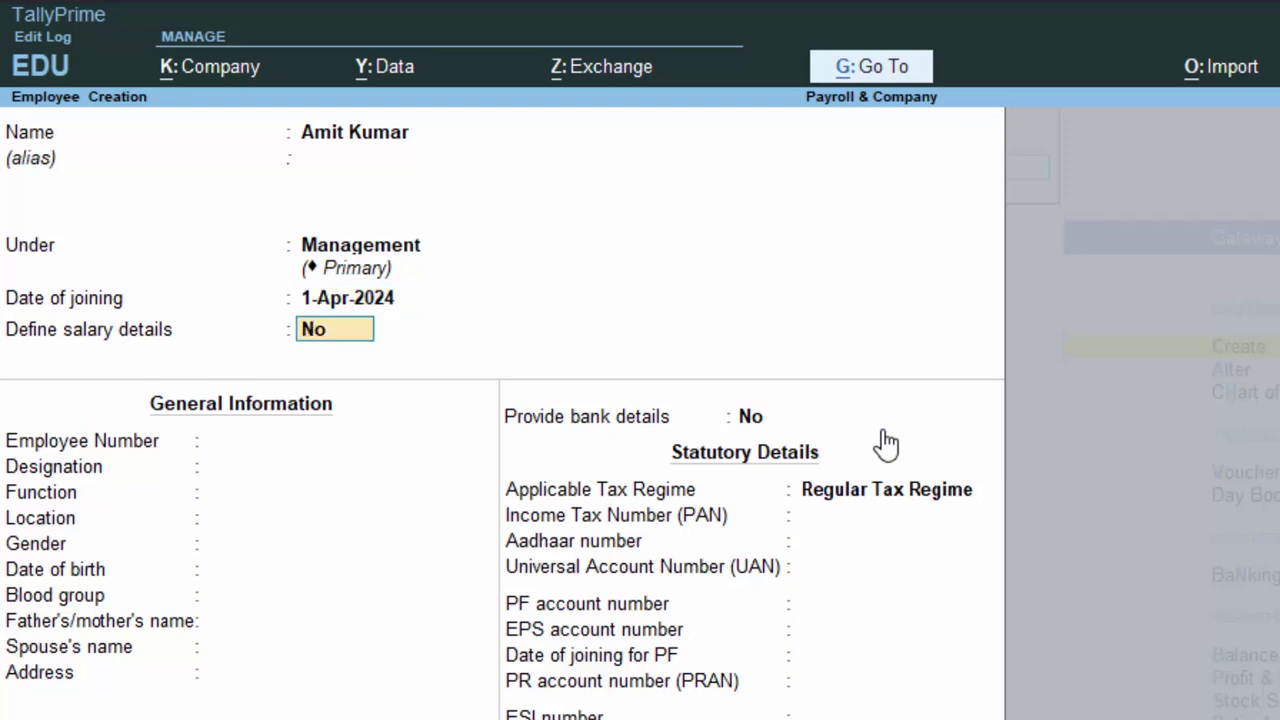
{"action": "type", "text": "y"}
{"action": "key", "text": "Return"}
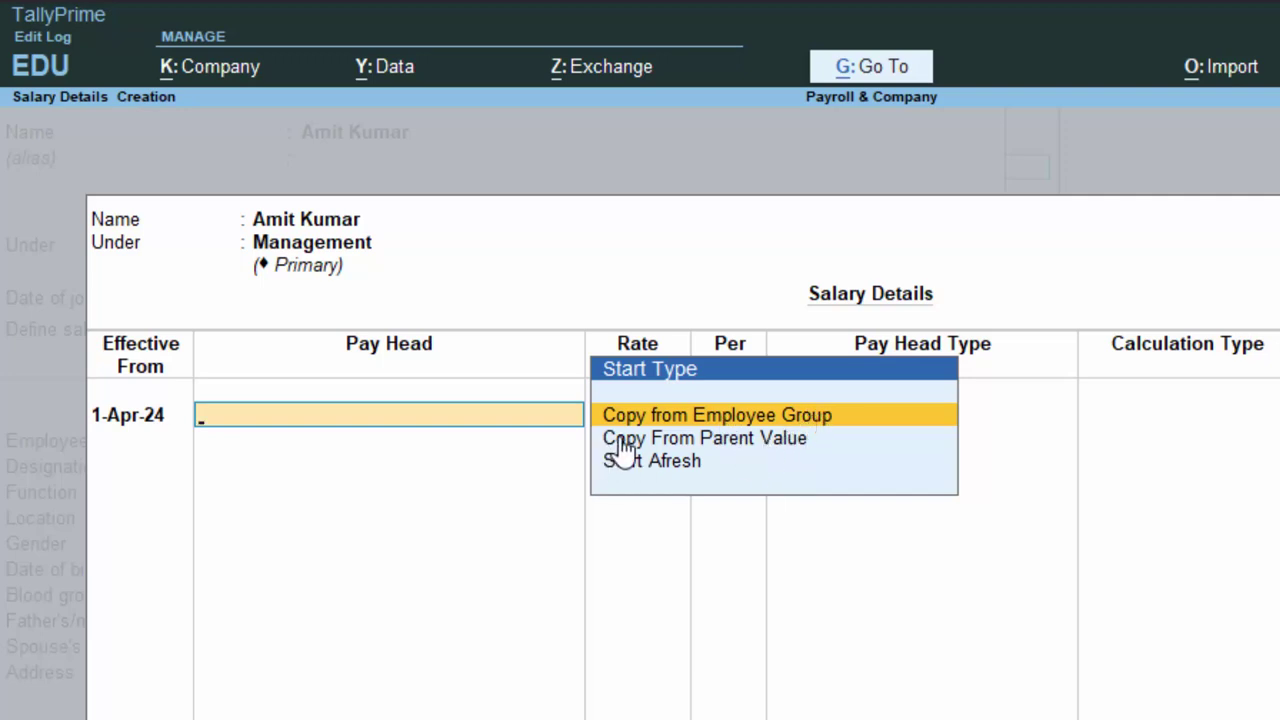
Build the salary structure afresh with Basic Salary at 22,000 per month, then add another pay head.
{"action": "left_click", "coordinate": [663, 473]}
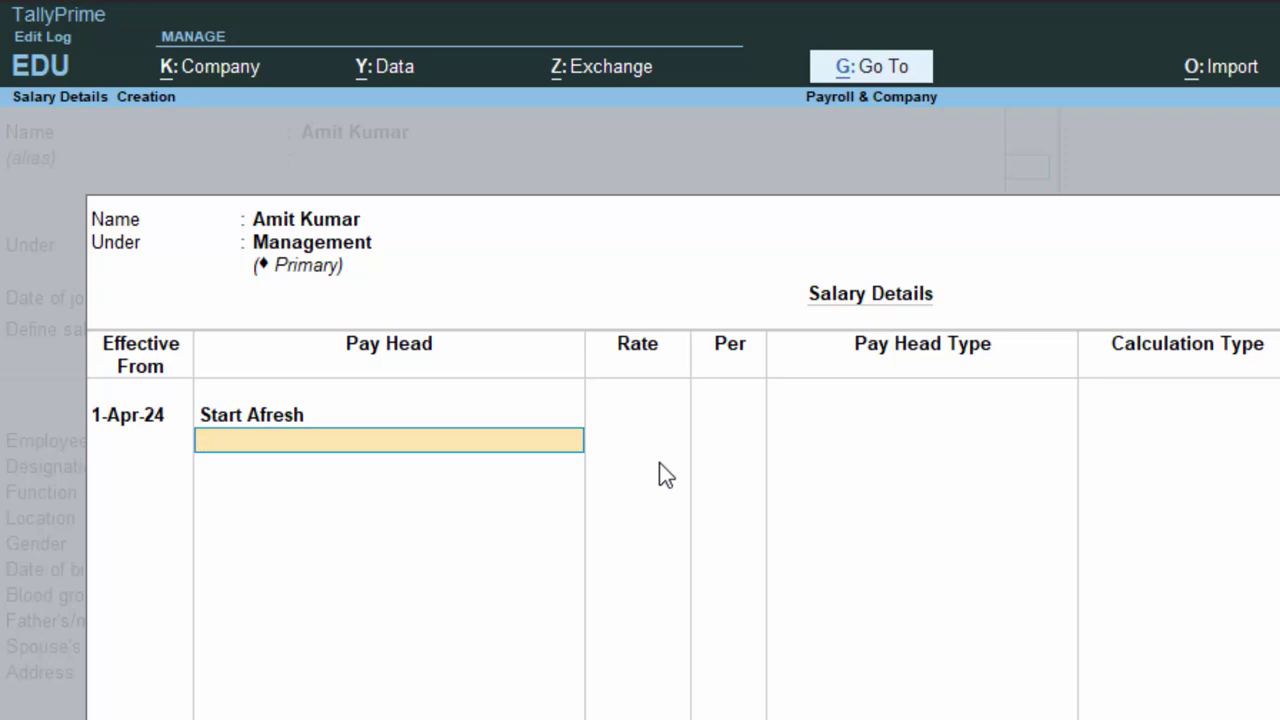
{"action": "key", "text": "Return"}
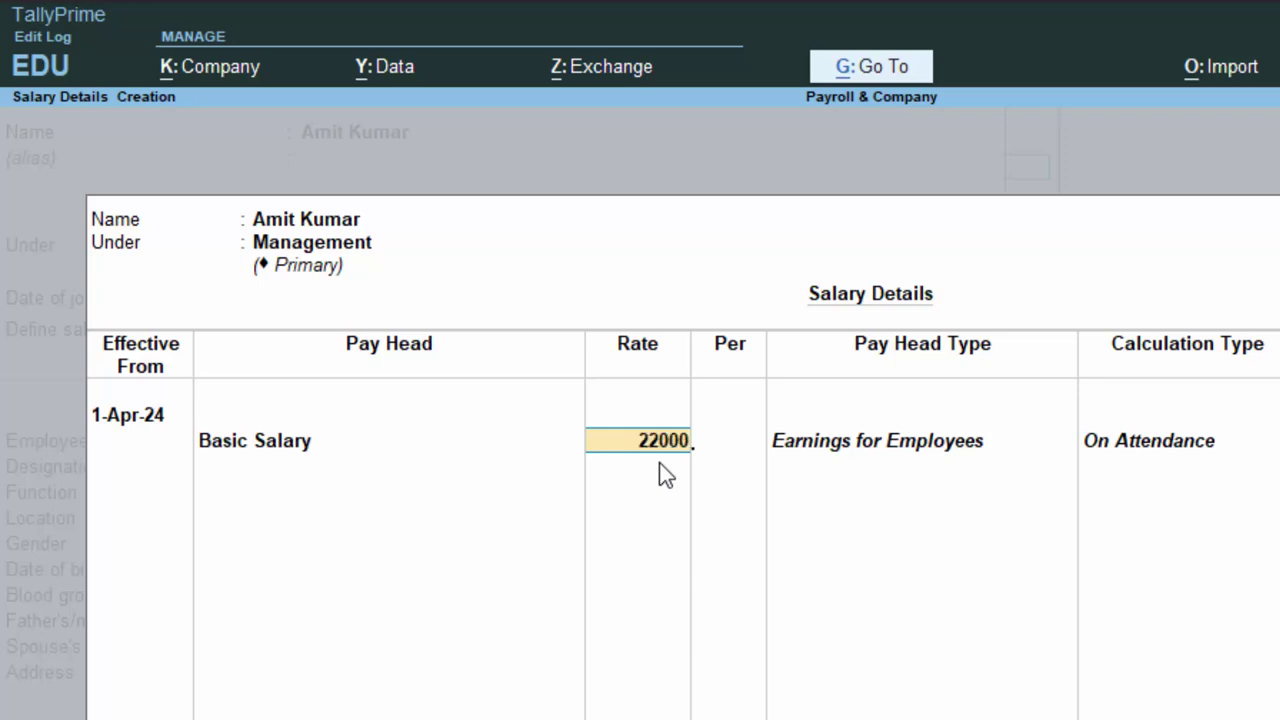
{"action": "key", "text": "Return"}
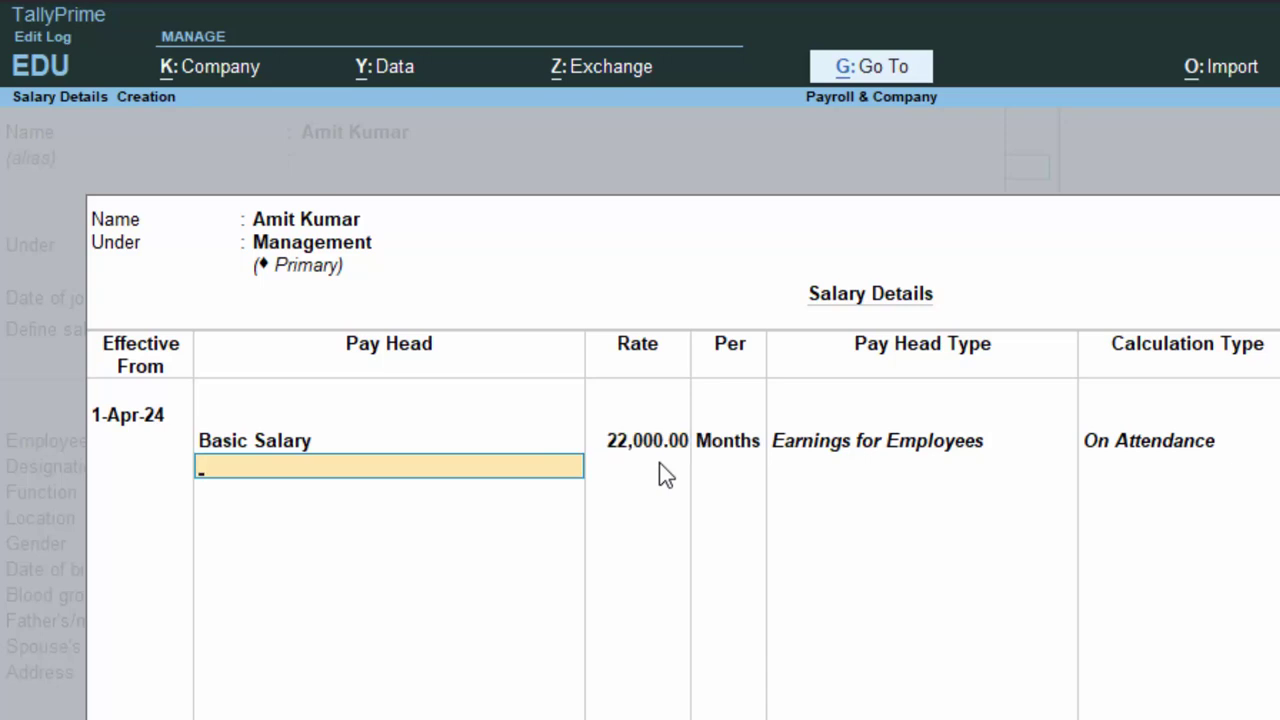
{"action": "key", "text": "alt+c"}
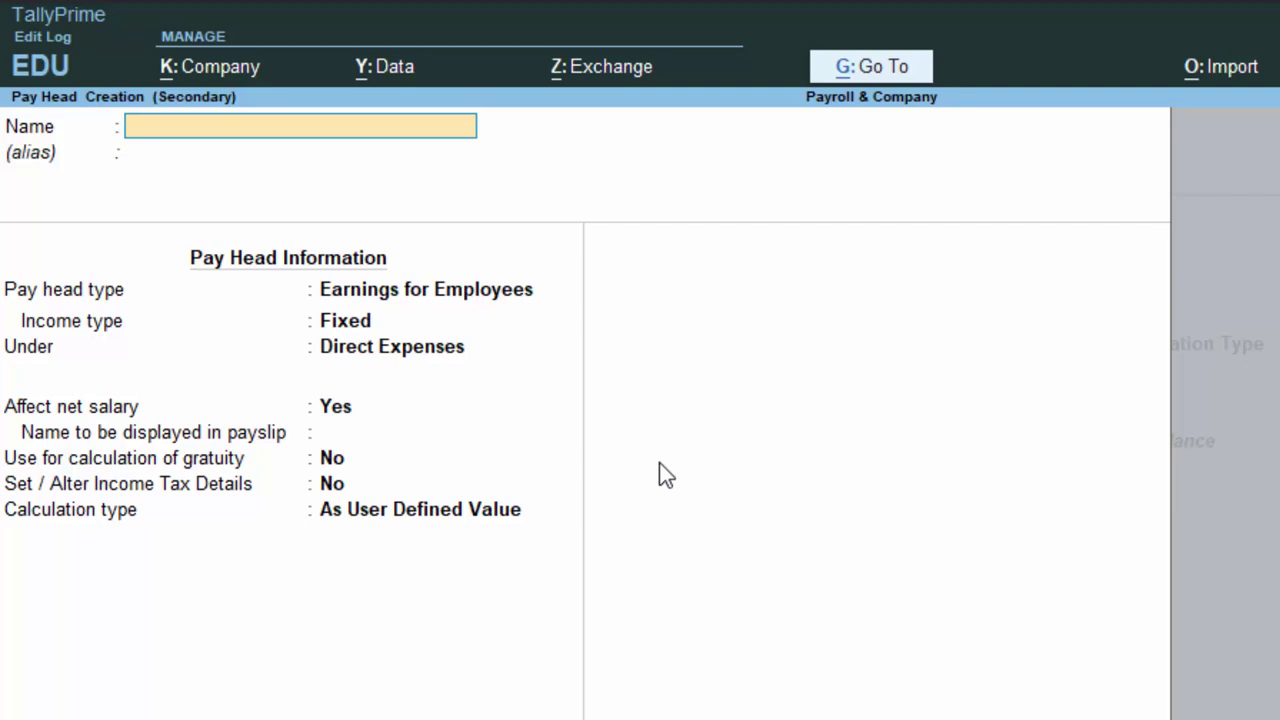
Name the new pay head TA, an Earnings for Employees head under Indirect Expenses.
{"action": "type", "text": "TA"}
{"action": "key", "text": "Return"}
{"action": "key", "text": "Return"}
{"action": "key", "text": "Return"}
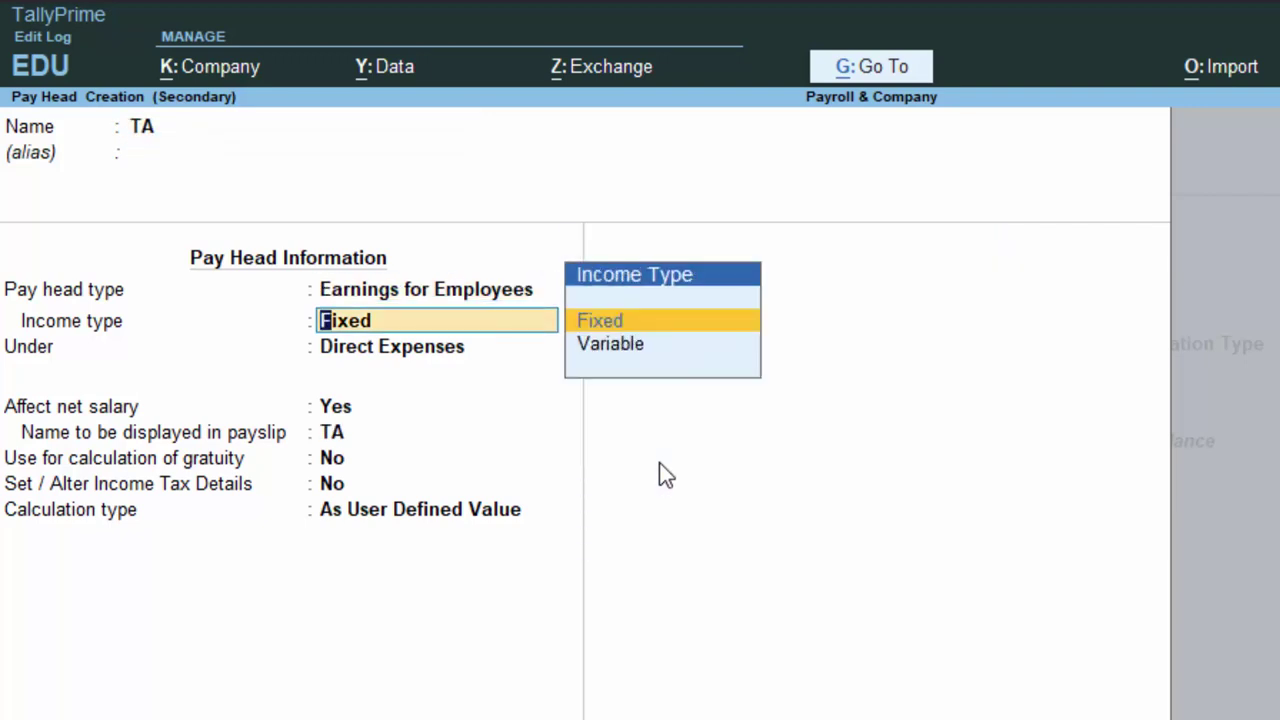
{"action": "key", "text": "Return"}
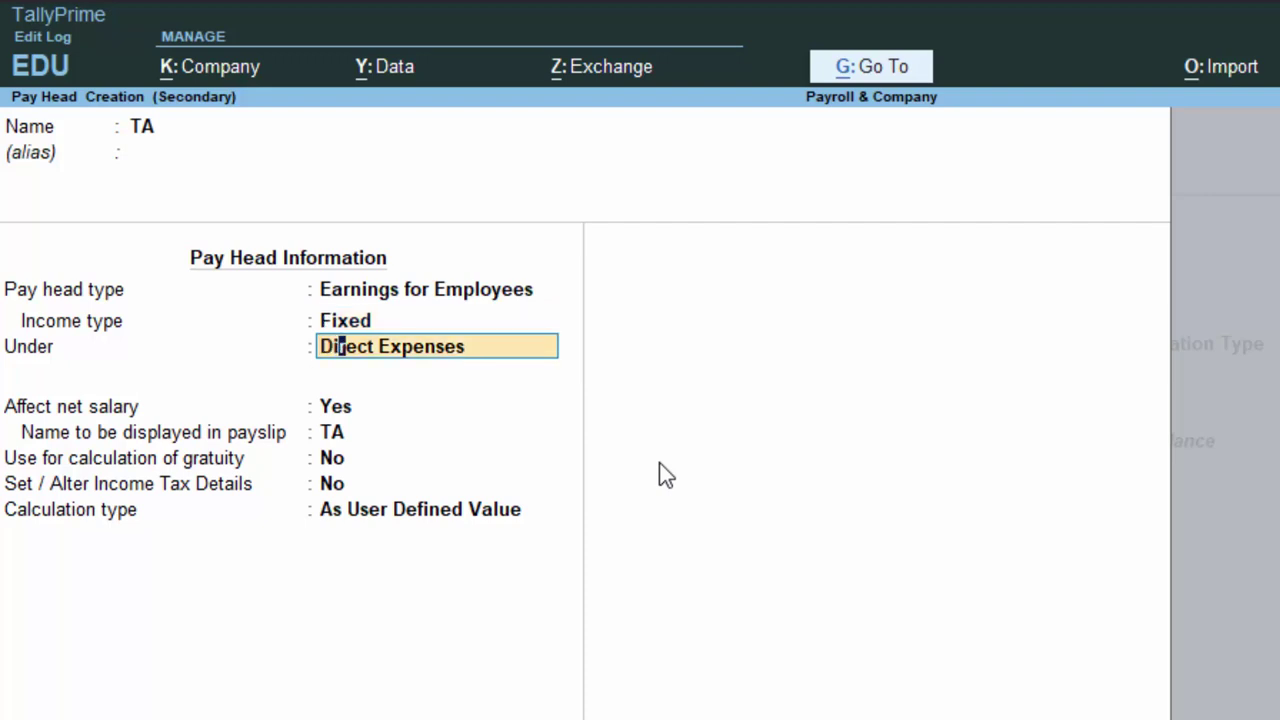
{"action": "type", "text": "i"}
{"action": "key", "text": "Return"}
{"action": "key", "text": "Return"}
{"action": "key", "text": "Return"}
{"action": "key", "text": "Return"}
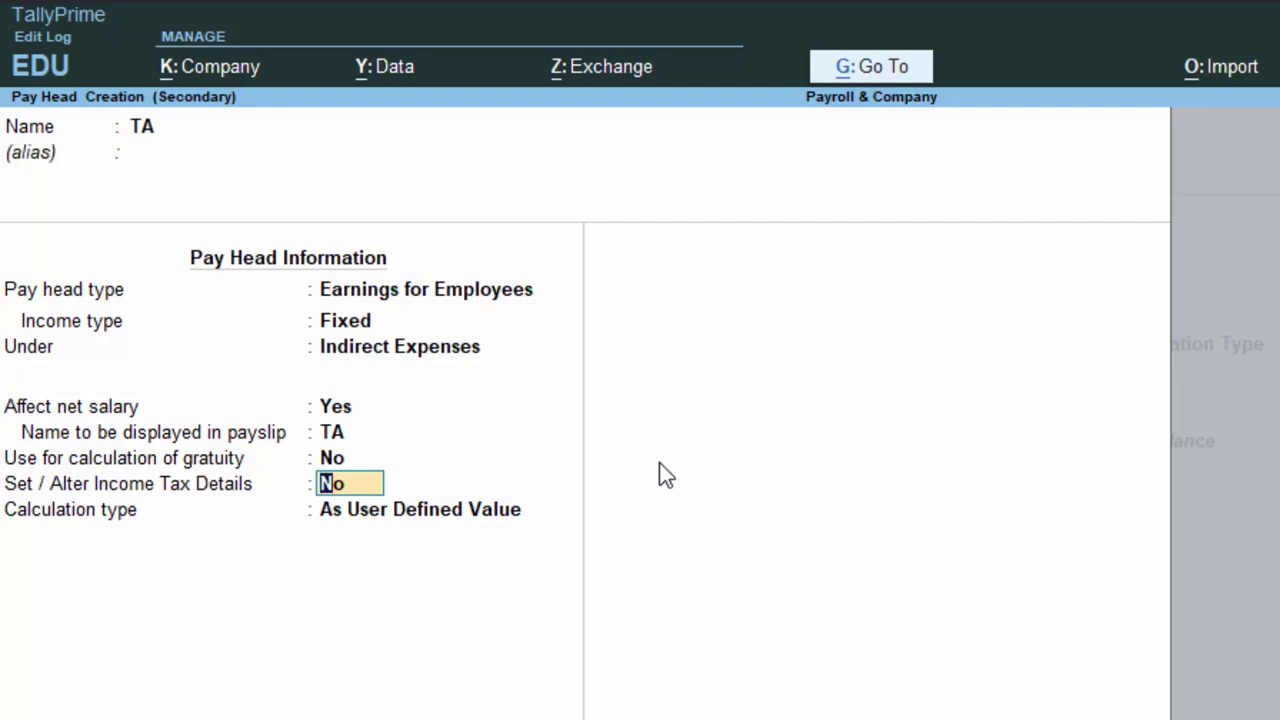
{"action": "key", "text": "Return"}
Calculate TA at a flat monthly rate, save it, and add it at 2,000 per month.
{"action": "key", "text": "Down"}
{"action": "key", "text": "Down"}
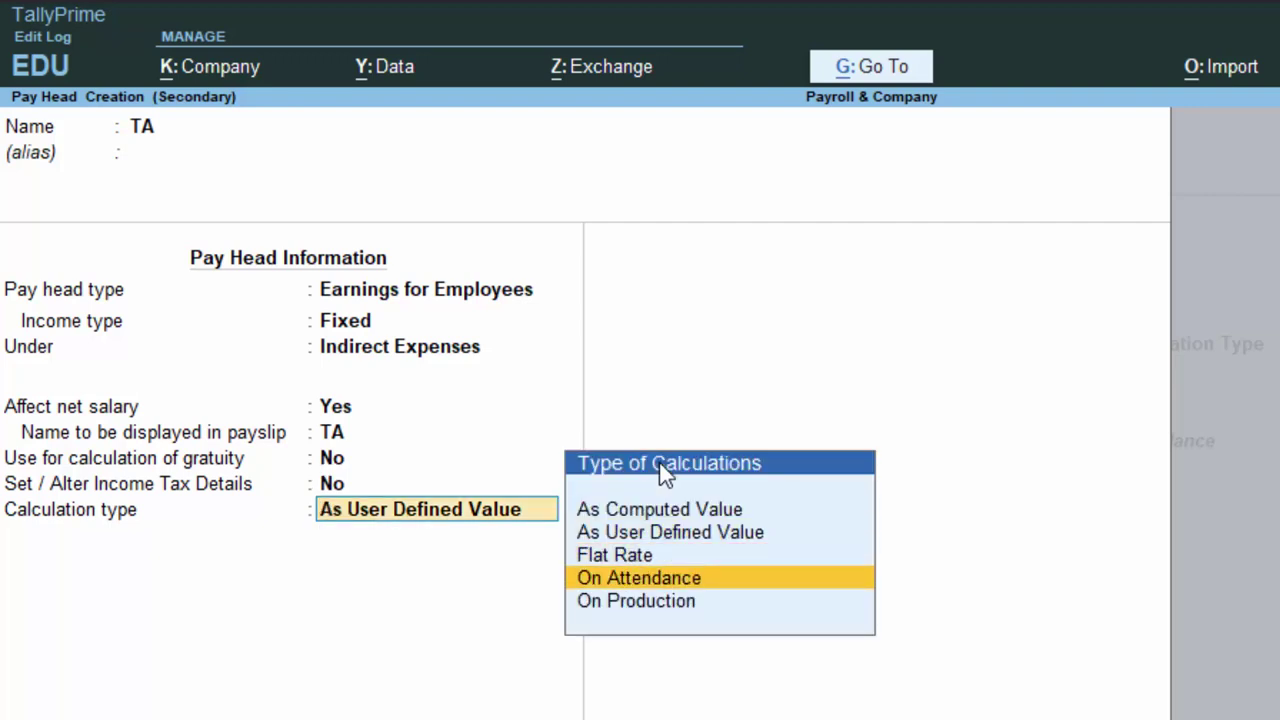
{"action": "key", "text": "Up"}
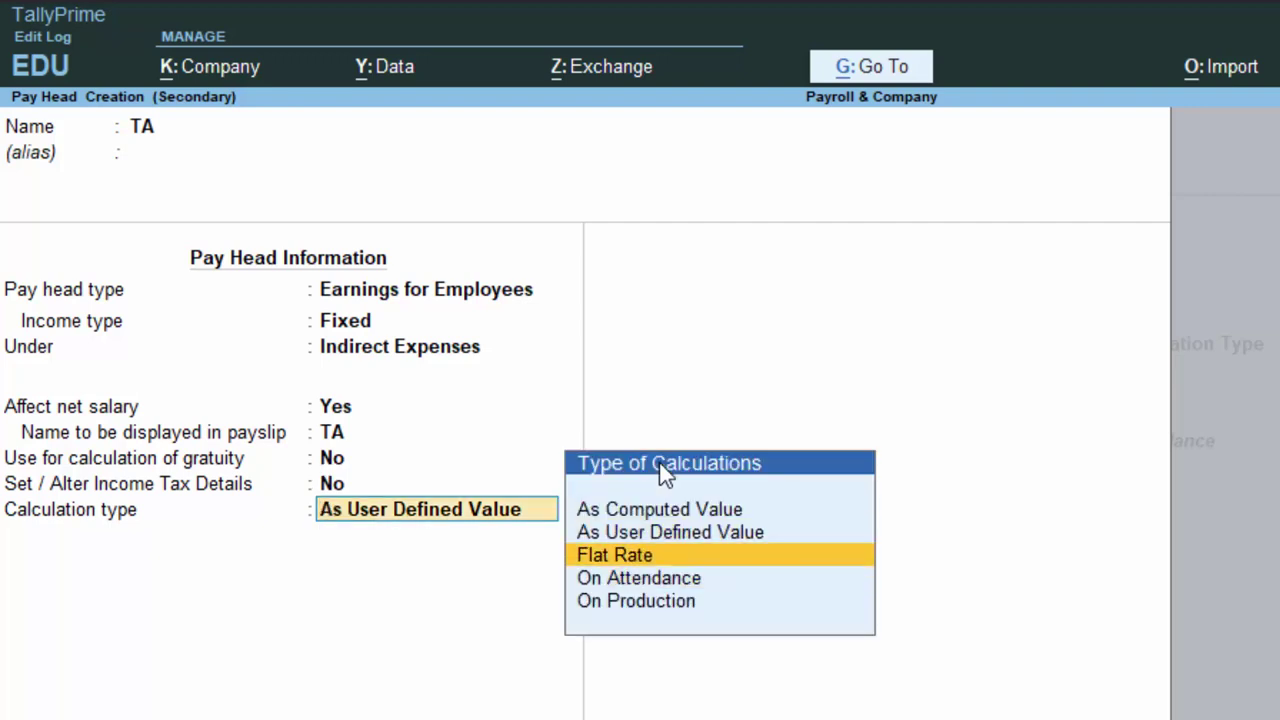
{"action": "key", "text": "Return"}
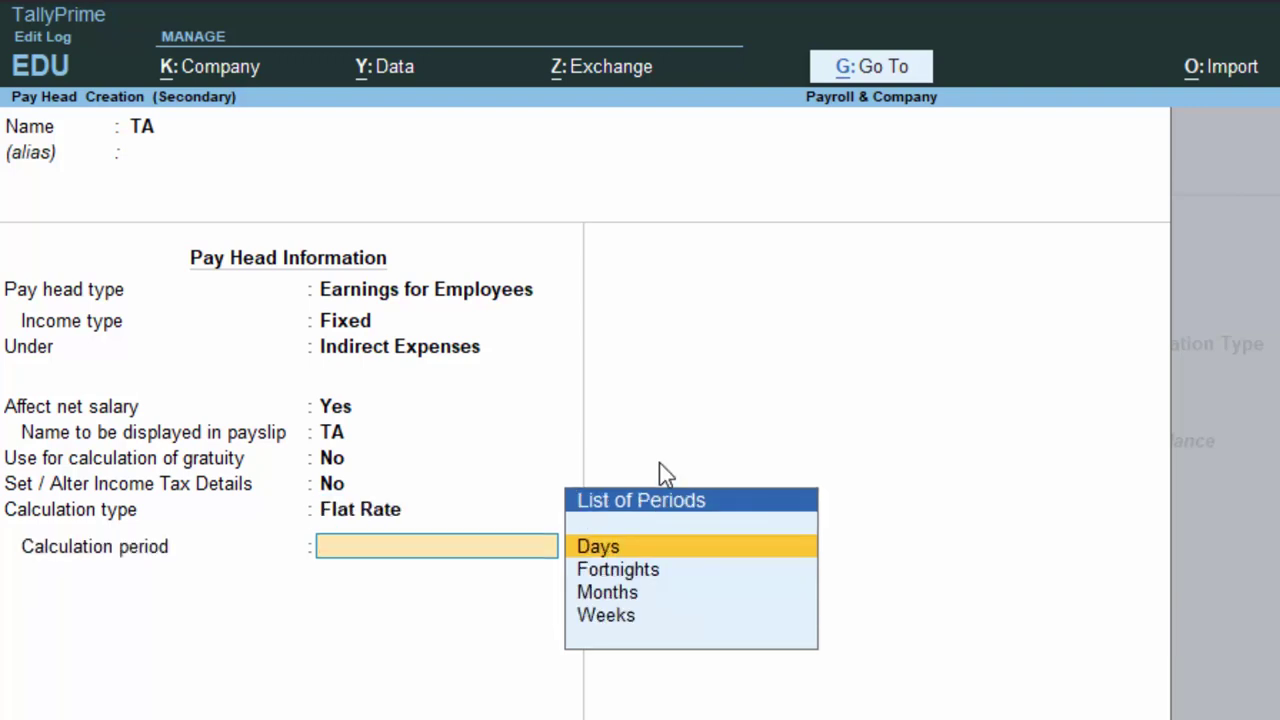
{"action": "key", "text": "Down"}
{"action": "key", "text": "Down"}
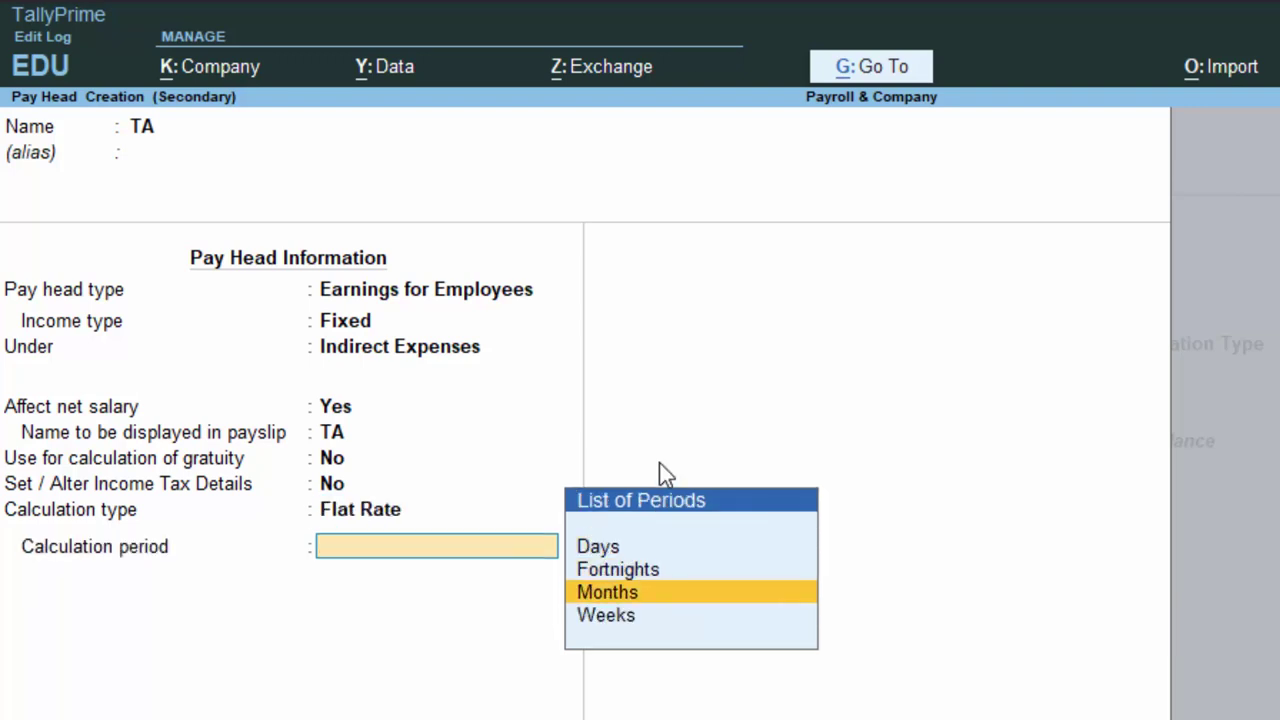
{"action": "key", "text": "Return"}
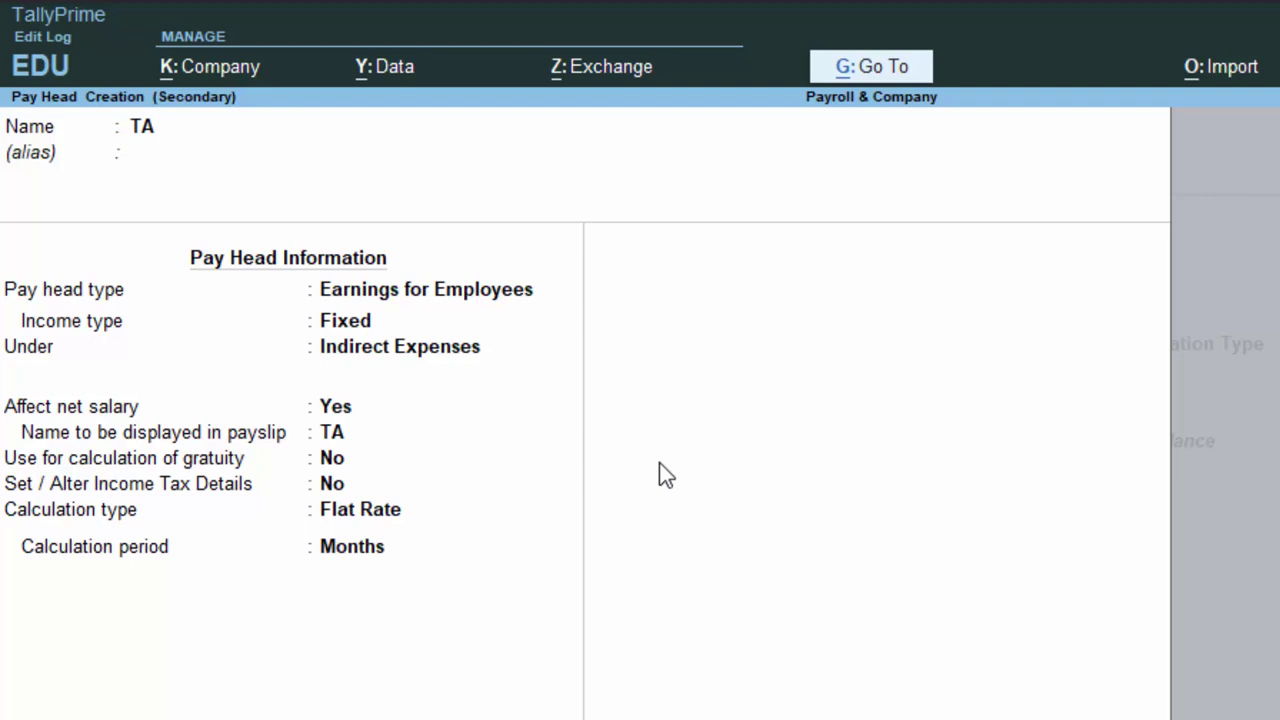
{"action": "key", "text": "ctrl+a"}
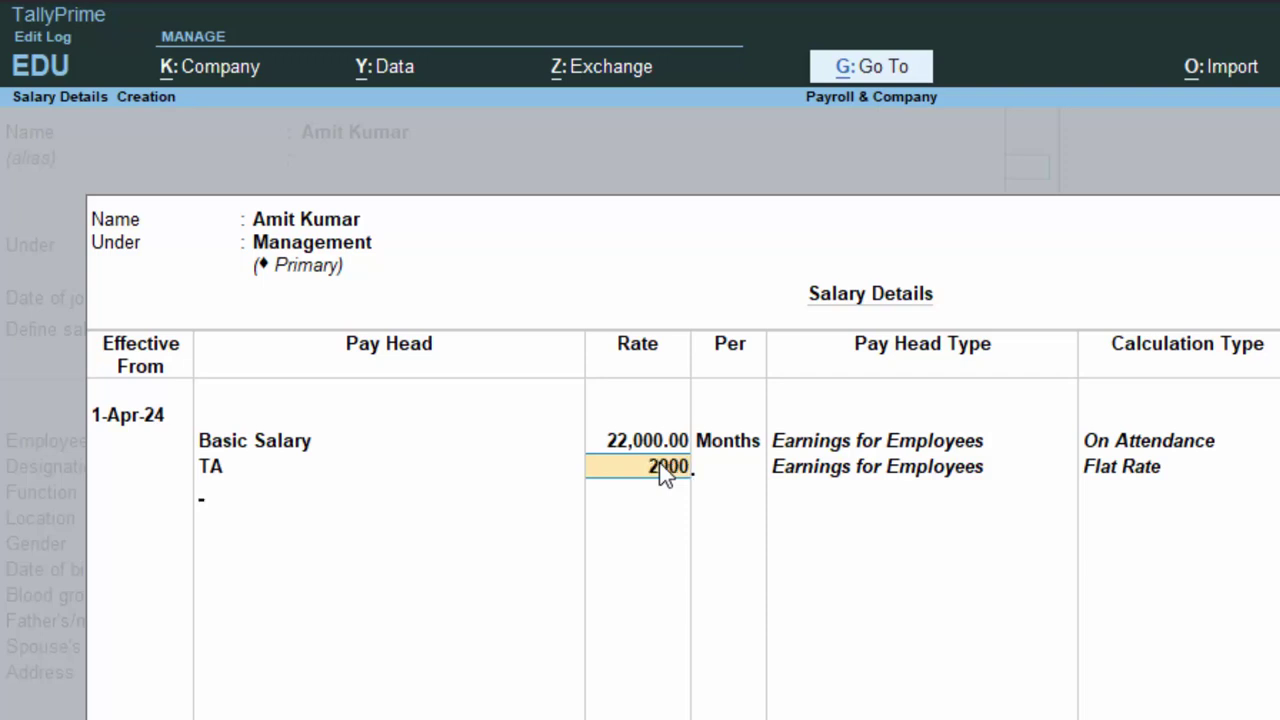
{"action": "key", "text": "Return"}
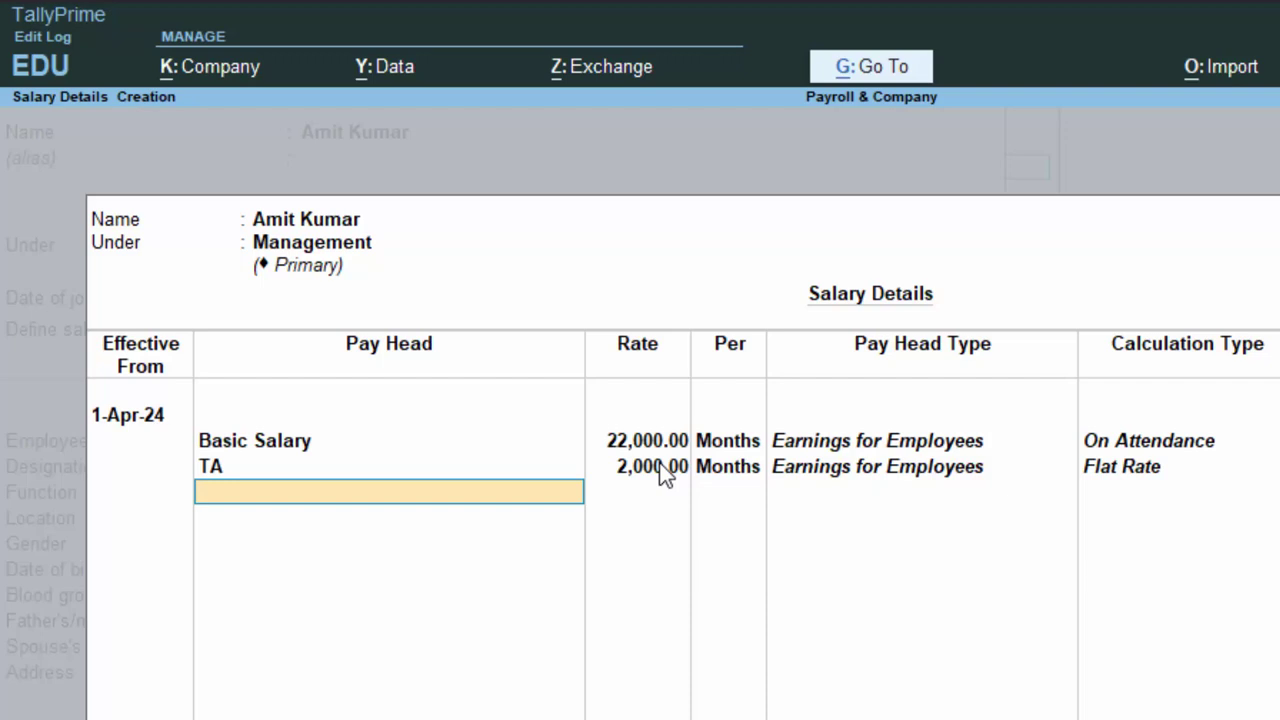
{"action": "key", "text": "alt+c"}
Create DA as a Fixed earnings pay head under Indirect Expenses with user-defined value.
{"action": "type", "text": "DA"}
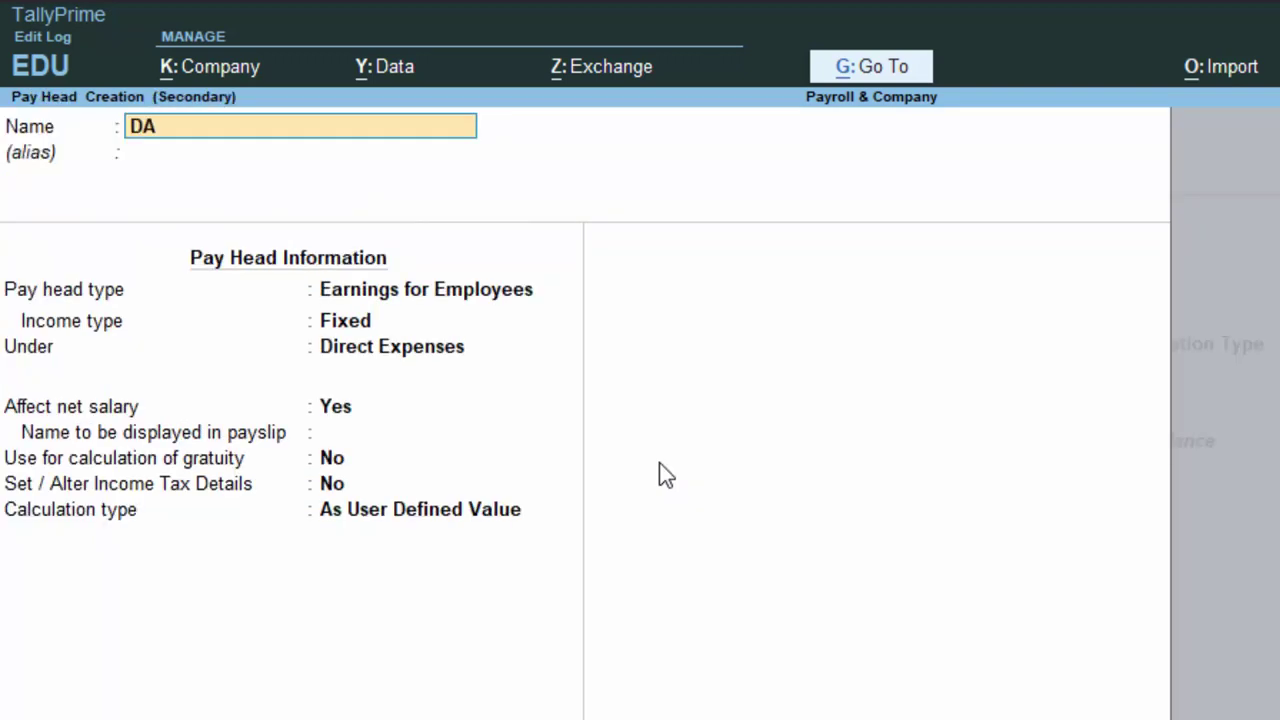
{"action": "key", "text": "Return"}
{"action": "key", "text": "Return"}
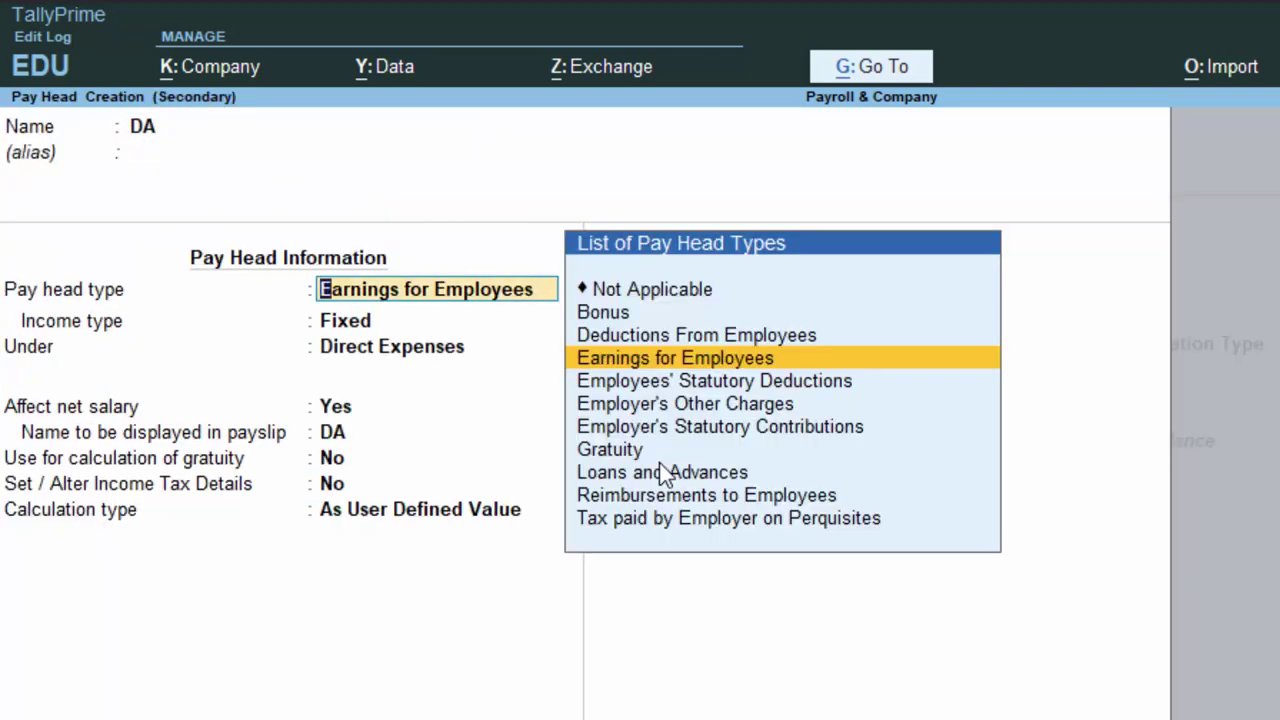
{"action": "key", "text": "Return"}
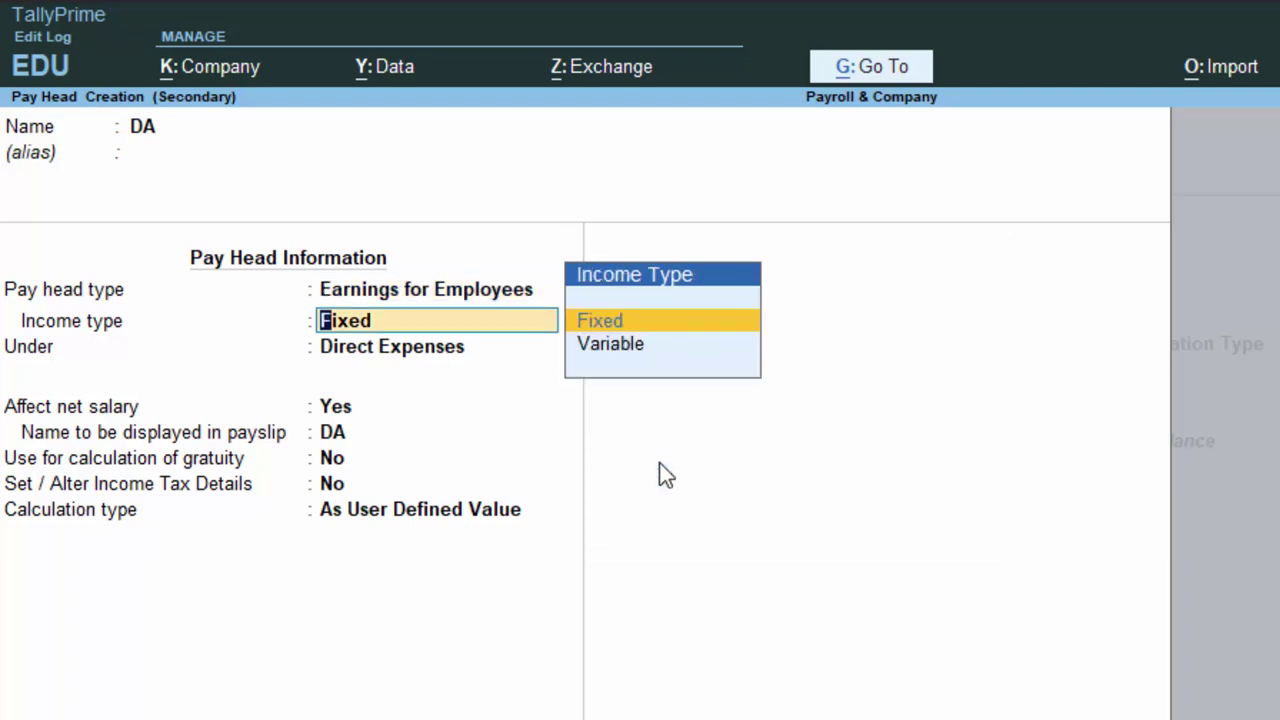
{"action": "key", "text": "Return"}
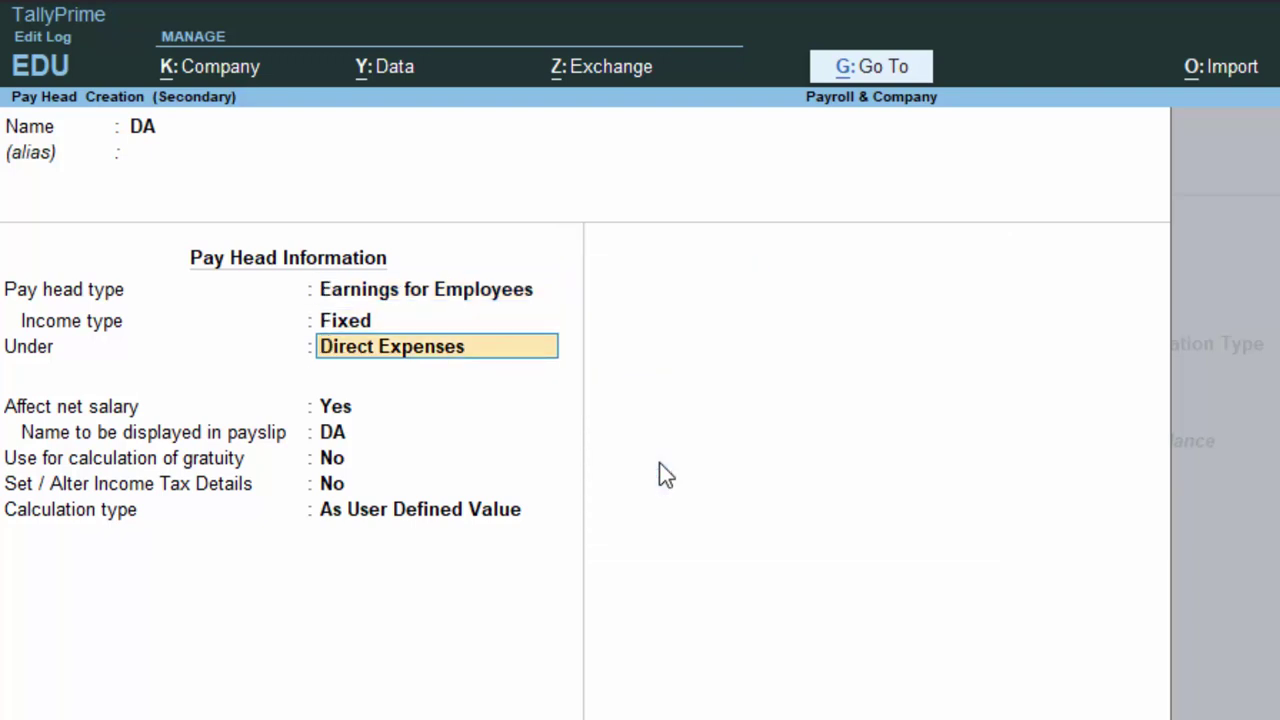
{"action": "key", "text": "Return"}
{"action": "key", "text": "Return"}
{"action": "key", "text": "Return"}
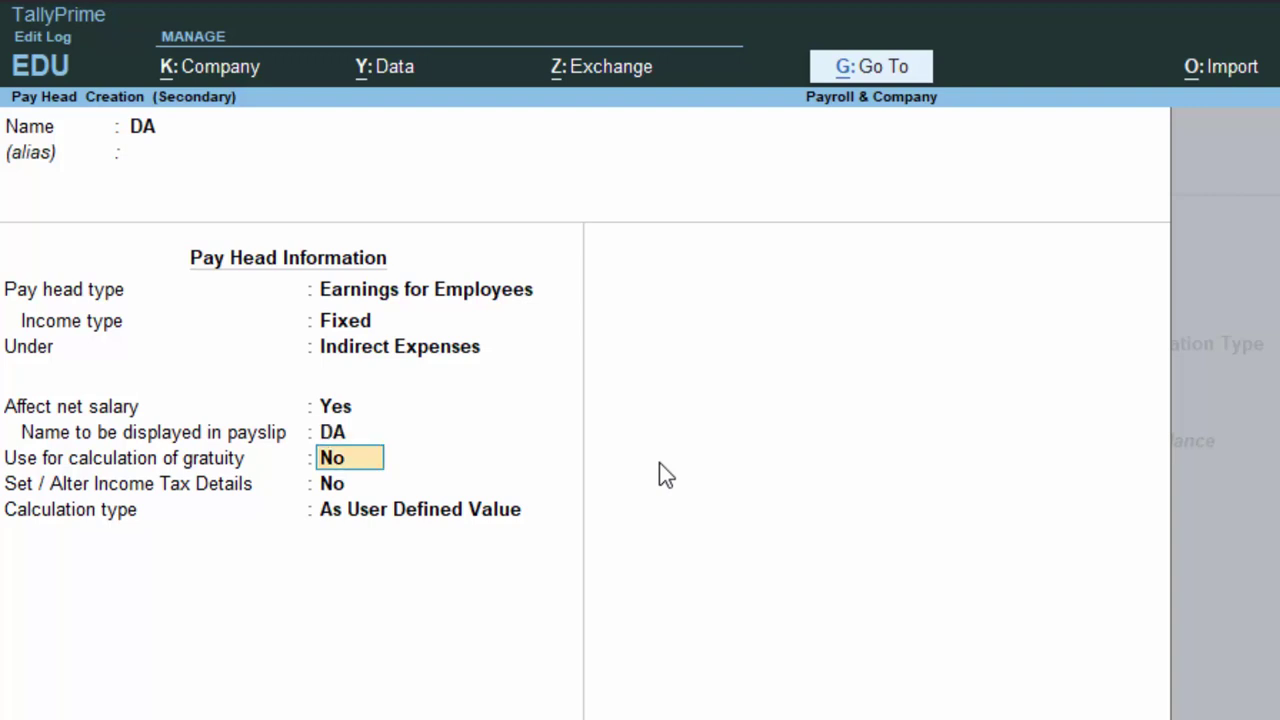
{"action": "key", "text": "Return"}
{"action": "key", "text": "Return"}
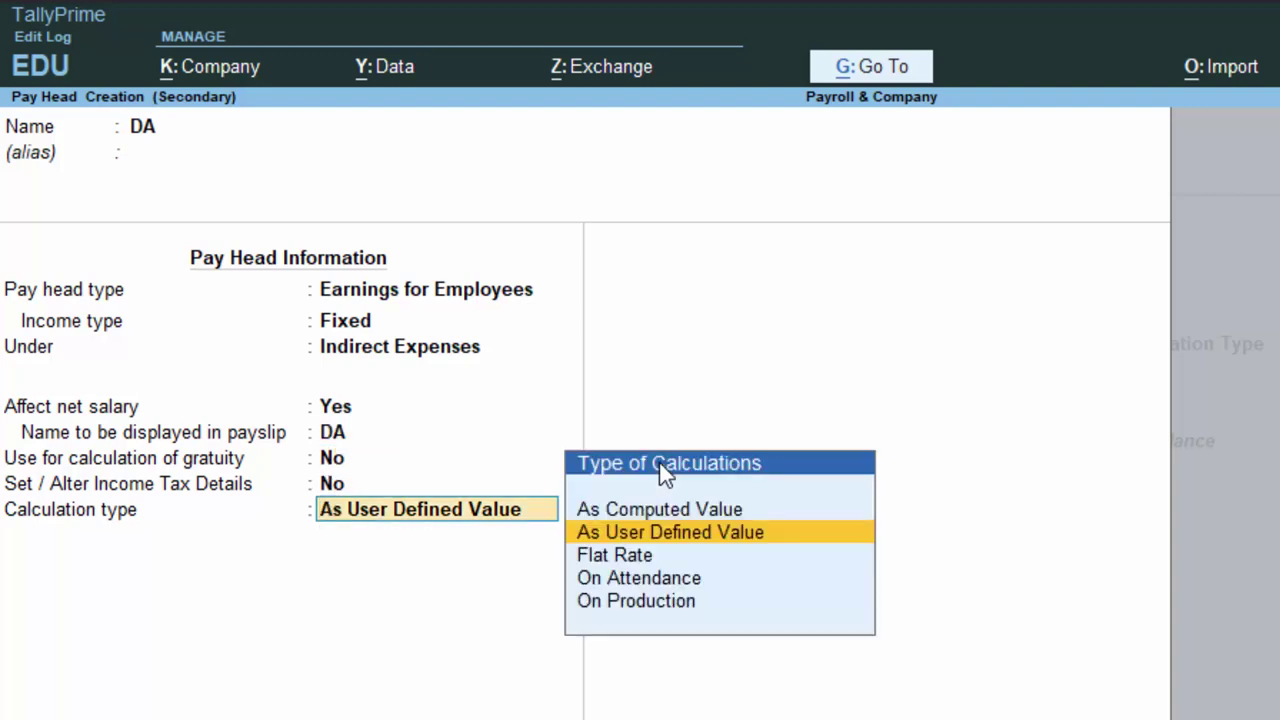
{"action": "key", "text": "Return"}
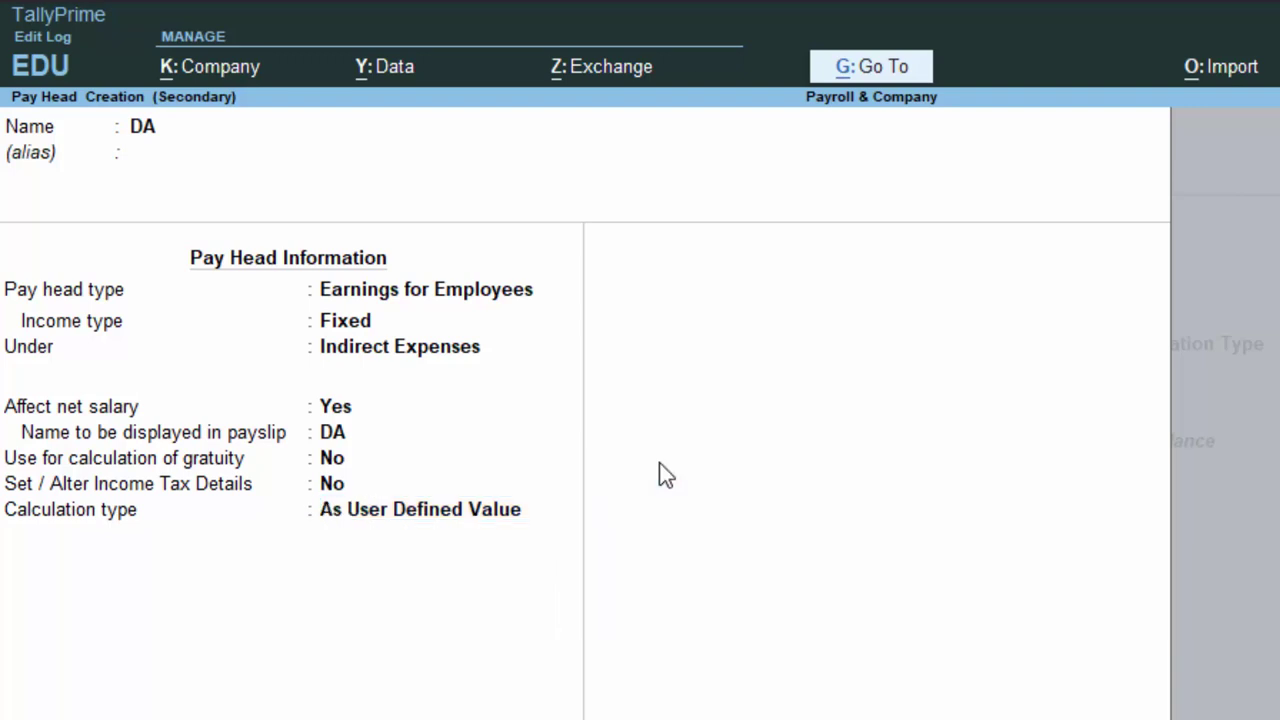
{"action": "key", "text": "ctrl+a"}
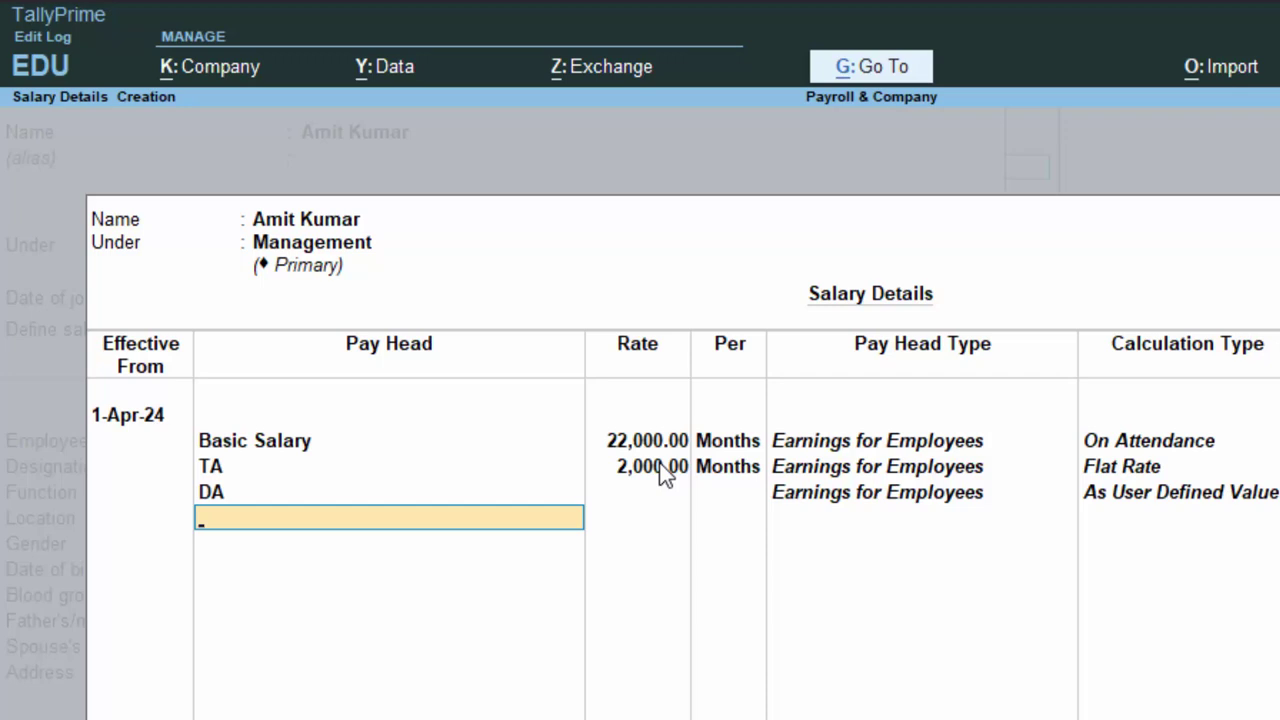
Remove the DA row from the salary details and return to the employee form.
{"action": "key", "text": "Up"}
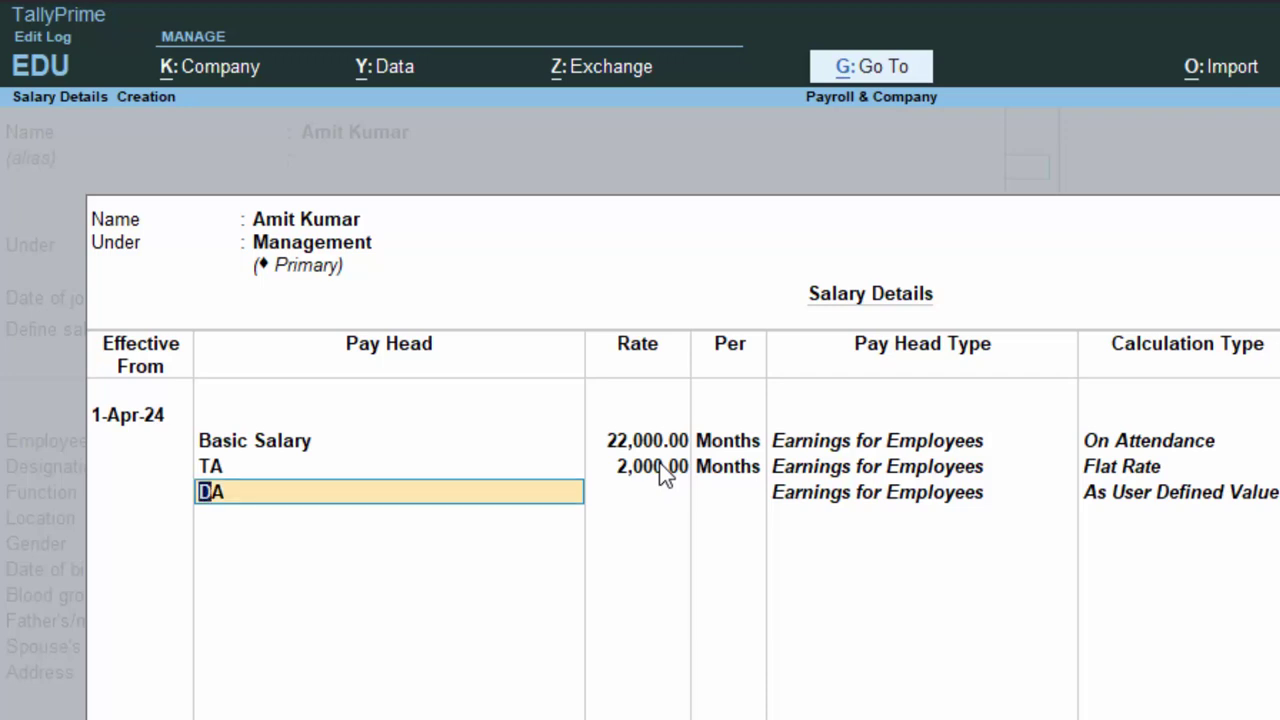
{"action": "key", "text": "Down"}
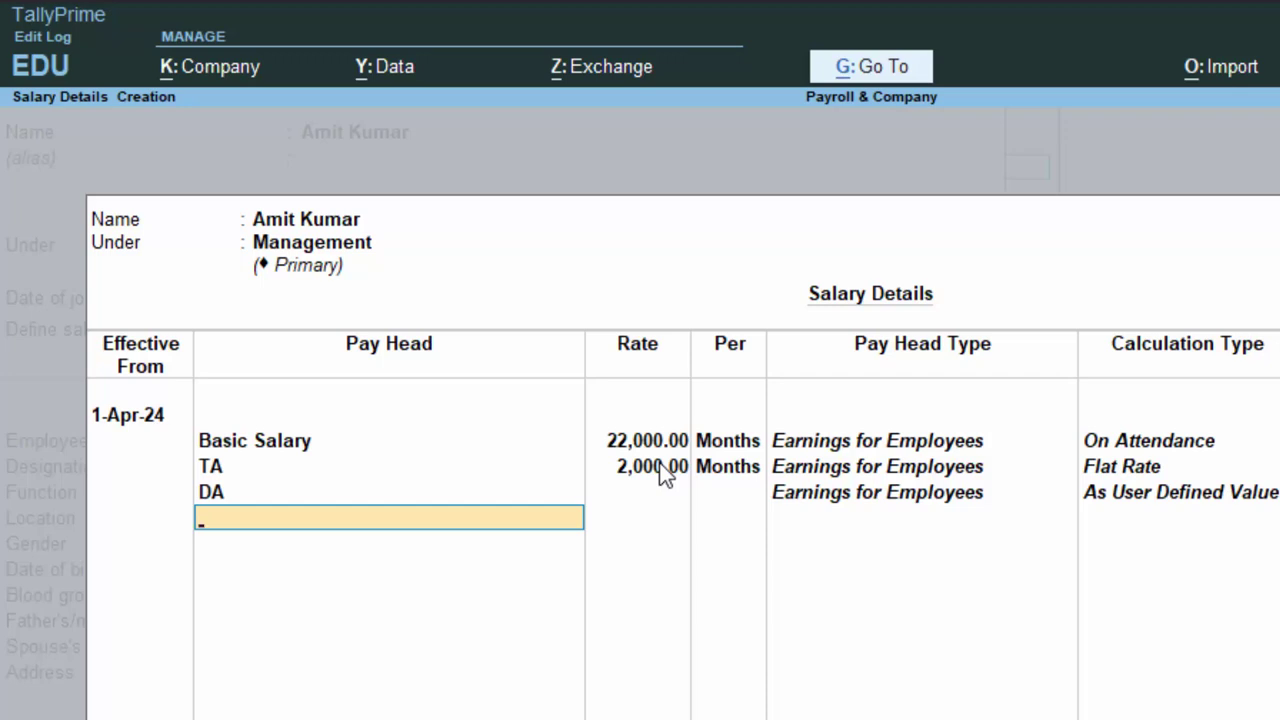
{"action": "key", "text": "Up"}
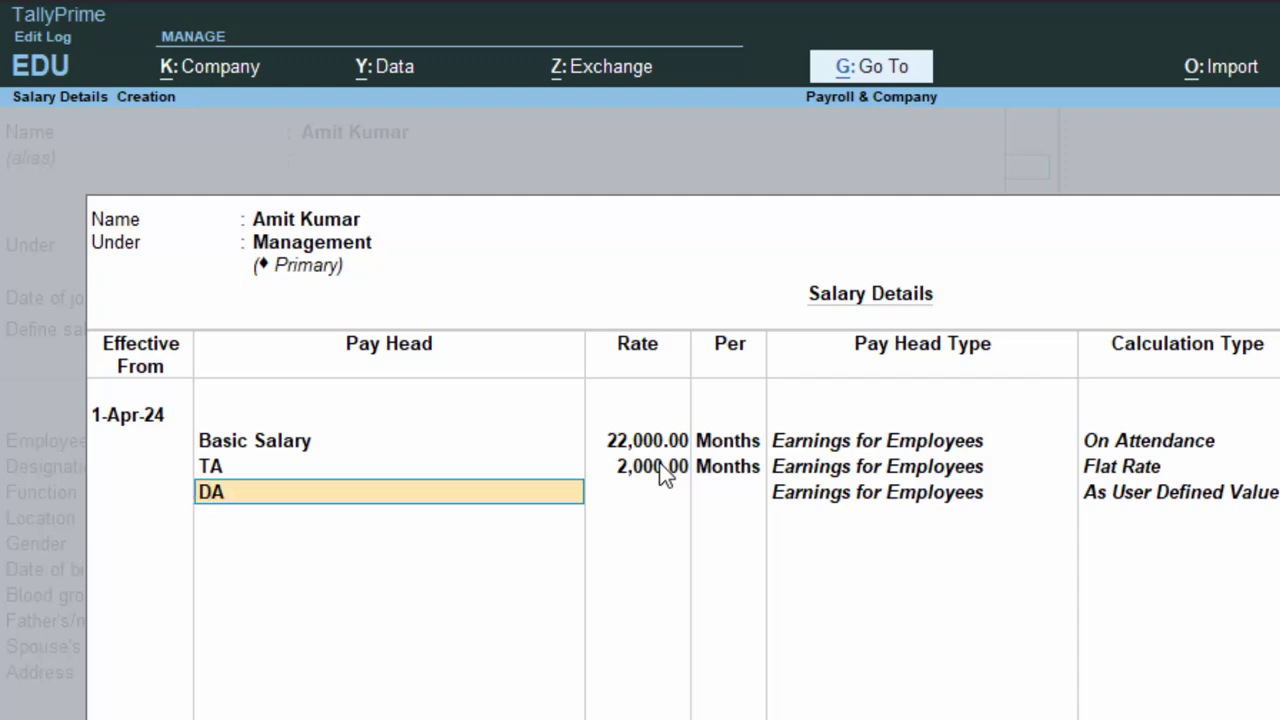
{"action": "key", "text": "BackSpace"}
{"action": "key", "text": "BackSpace"}
{"action": "key", "text": "Return"}
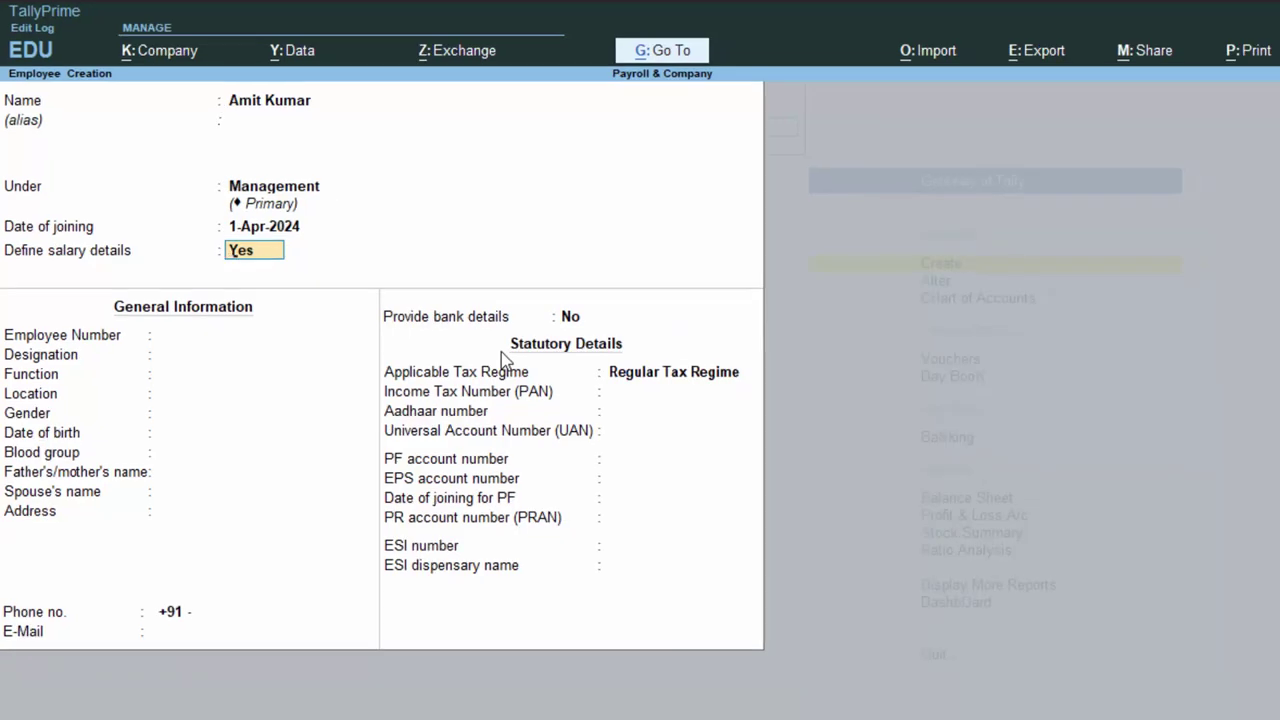
Abandon the unsaved employee form and return to the main menu.
{"action": "key", "text": "Escape"}
{"action": "key", "text": "y"}
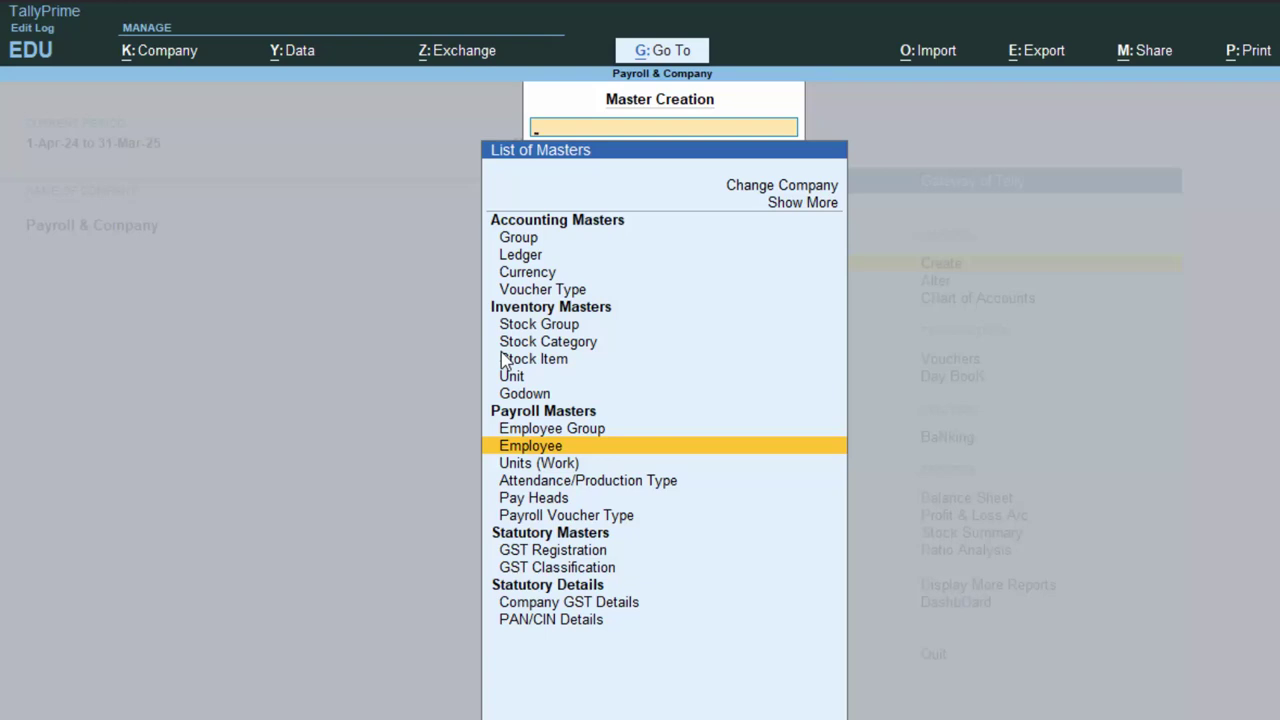
{"action": "left_click", "coordinate": [802, 204]}
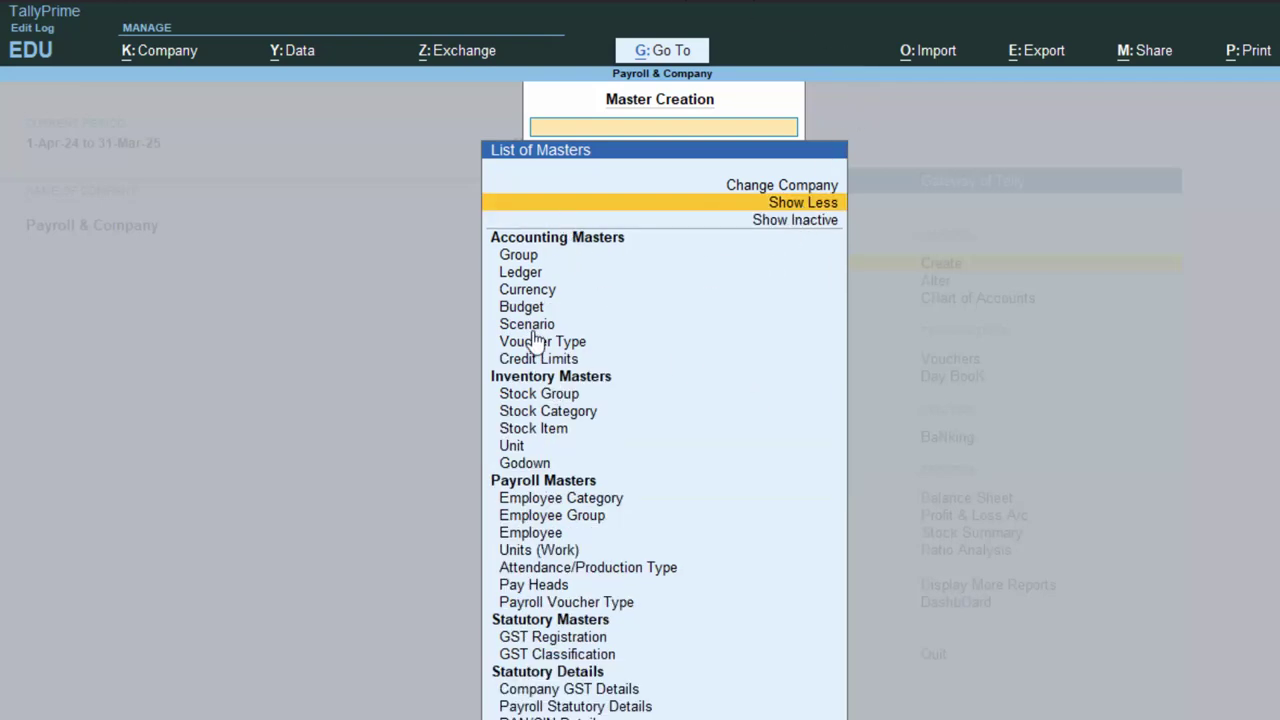
{"action": "key", "text": "Escape"}
Open the DA pay head for alteration from the masters list.
{"action": "key", "text": "Down"}
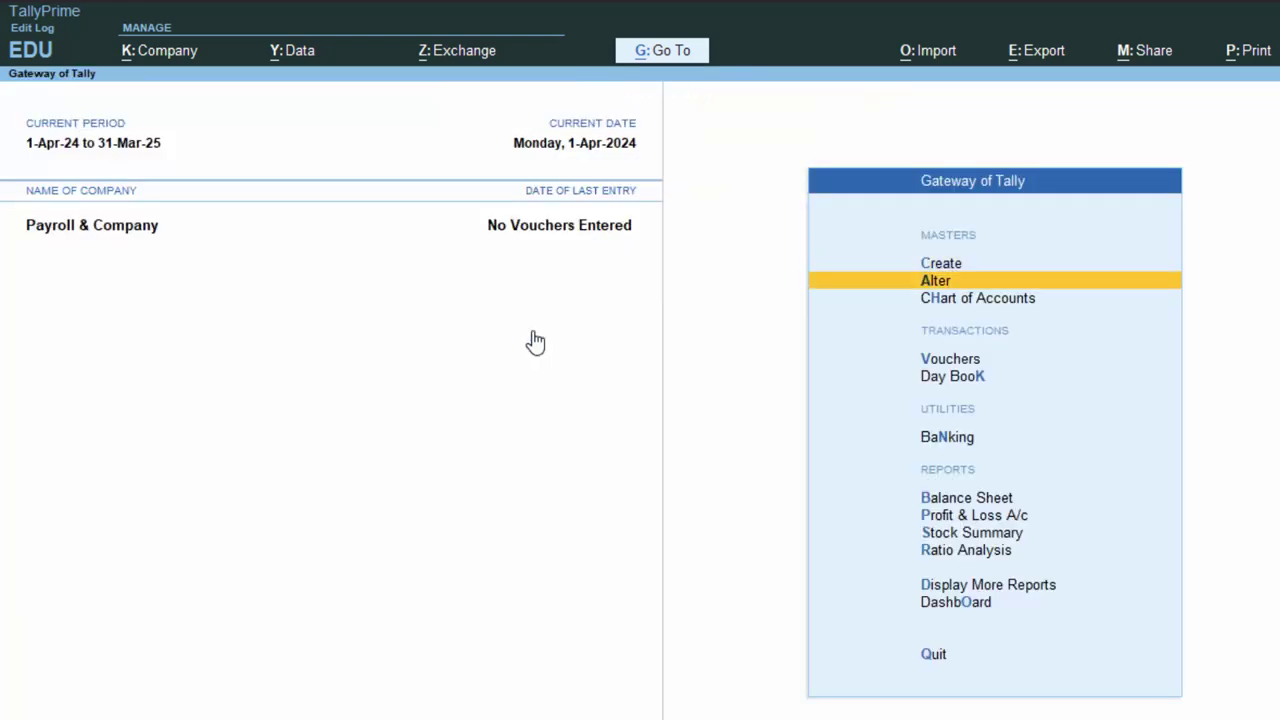
{"action": "key", "text": "Return"}
{"action": "key", "text": "Down"}
{"action": "key", "text": "Down"}
{"action": "key", "text": "Down"}
{"action": "key", "text": "Down"}
{"action": "key", "text": "Down"}
{"action": "key", "text": "Down"}
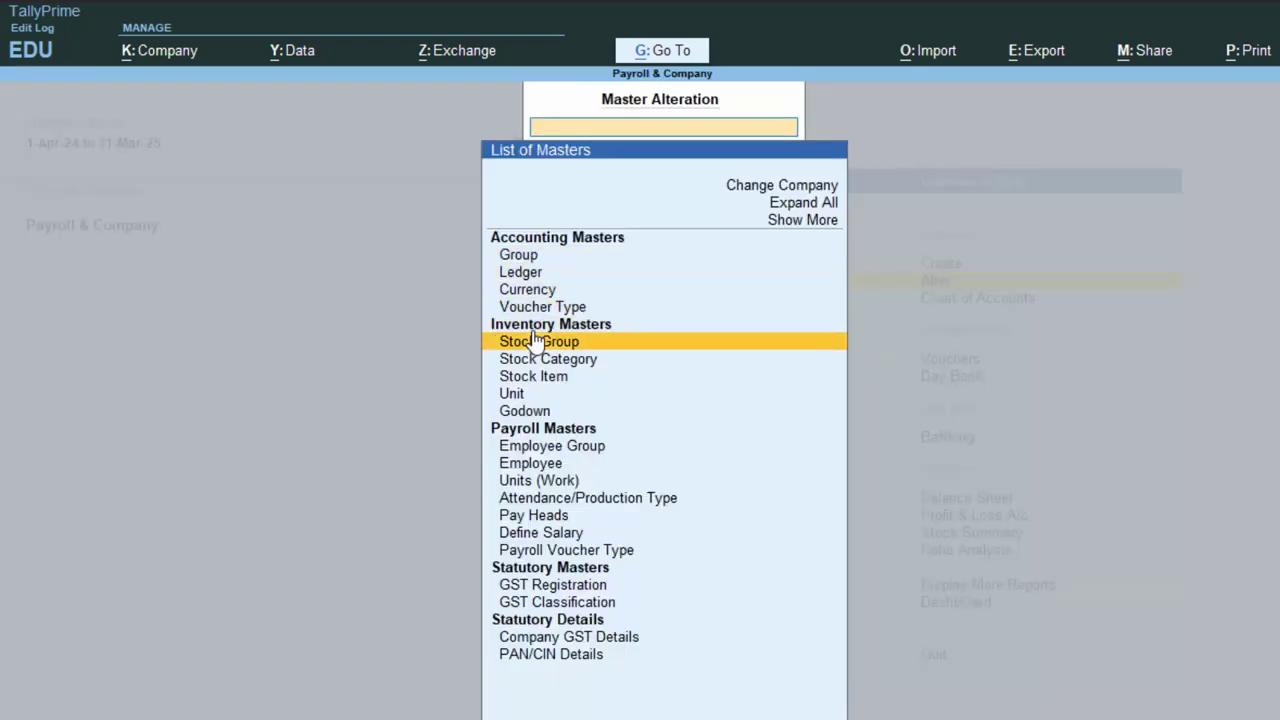
{"action": "key", "text": "Down"}
{"action": "key", "text": "Down"}
{"action": "key", "text": "Down"}
{"action": "key", "text": "Down"}
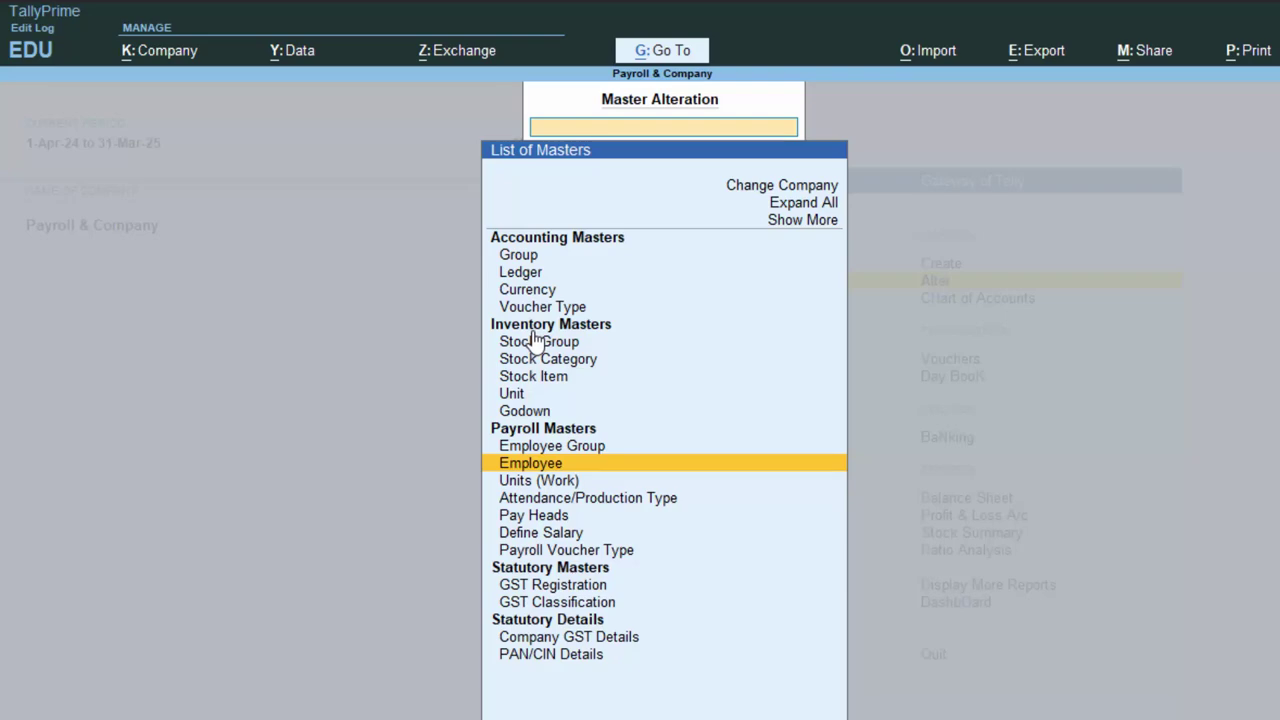
{"action": "key", "text": "Down"}
{"action": "key", "text": "Down"}
{"action": "key", "text": "Down"}
{"action": "key", "text": "Return"}
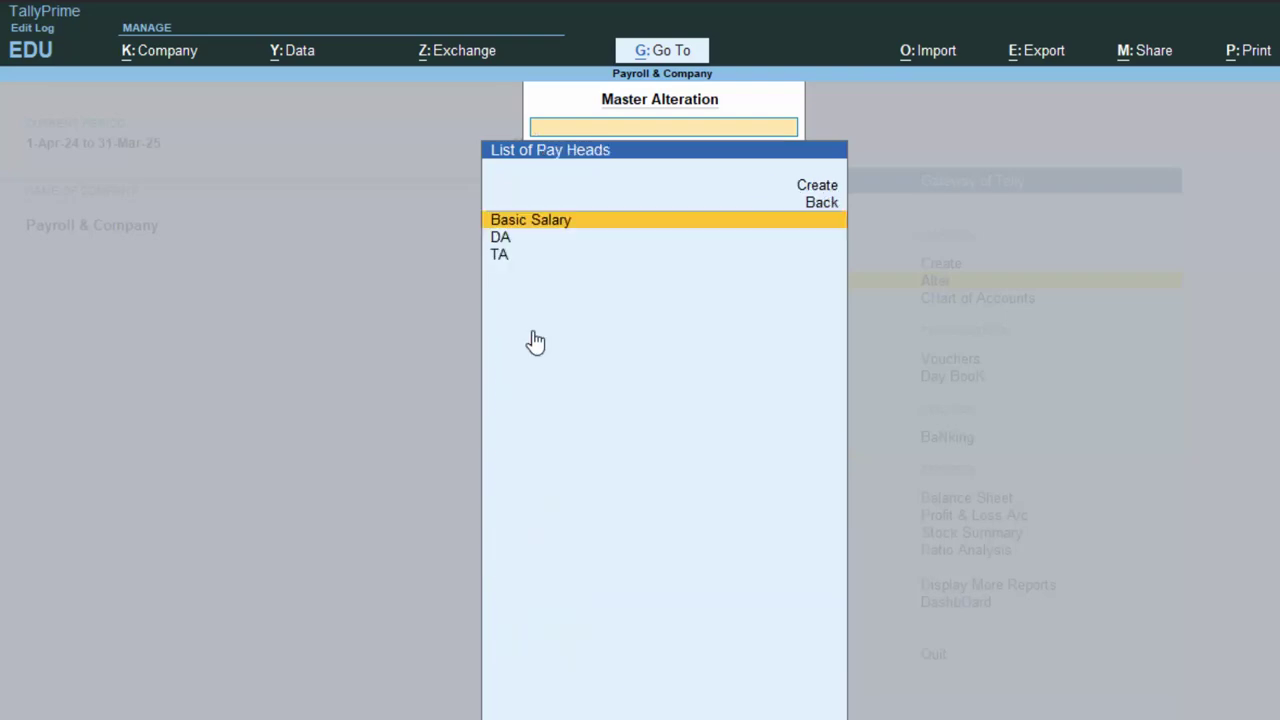
{"action": "key", "text": "Down"}
{"action": "key", "text": "Down"}
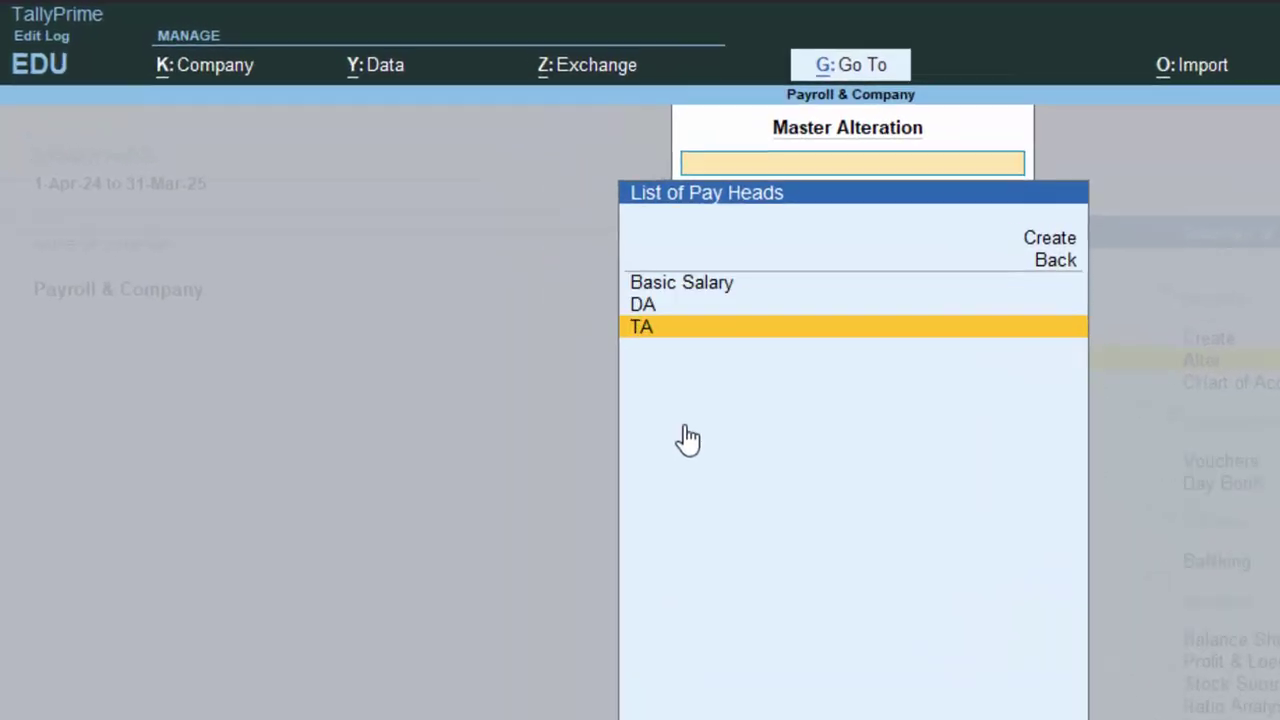
{"action": "key", "text": "Up"}
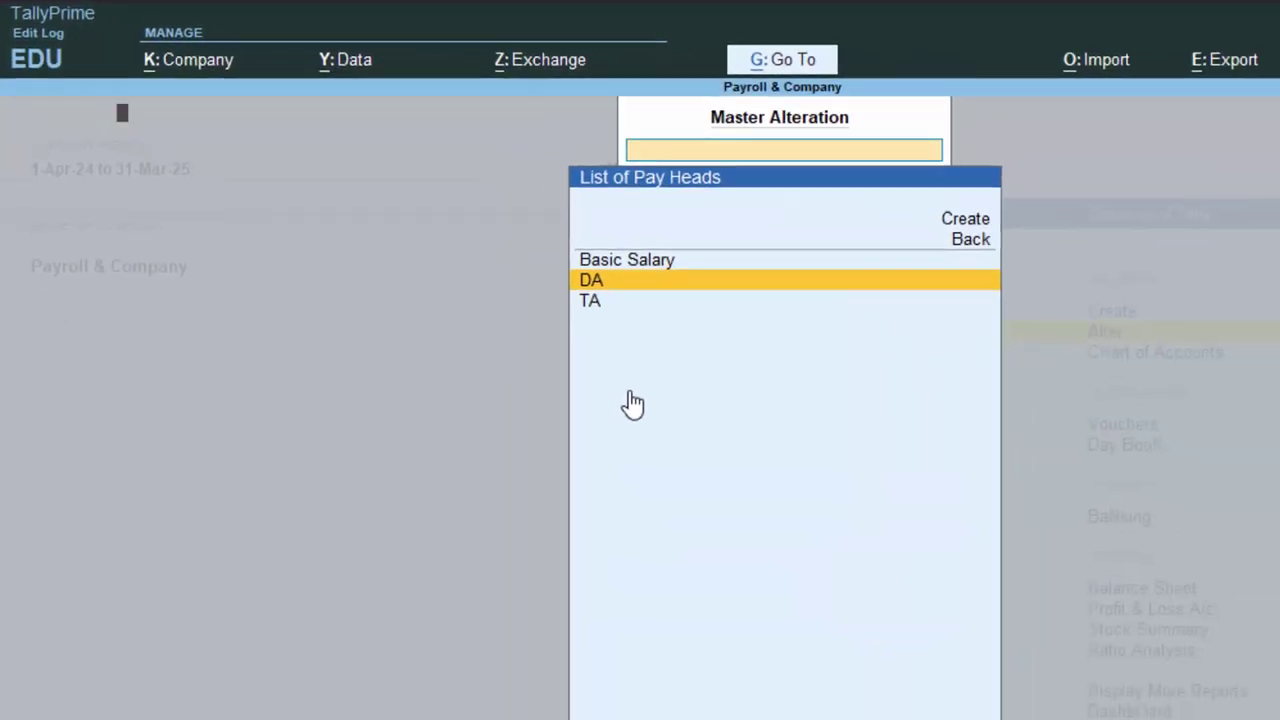
{"action": "key", "text": "Return"}
{"action": "key", "text": "Return"}
{"action": "key", "text": "Return"}
{"action": "key", "text": "Return"}
{"action": "key", "text": "Return"}
{"action": "key", "text": "Return"}
{"action": "key", "text": "Return"}
{"action": "key", "text": "Return"}
{"action": "key", "text": "Return"}
{"action": "key", "text": "Return"}
{"action": "key", "text": "Return"}
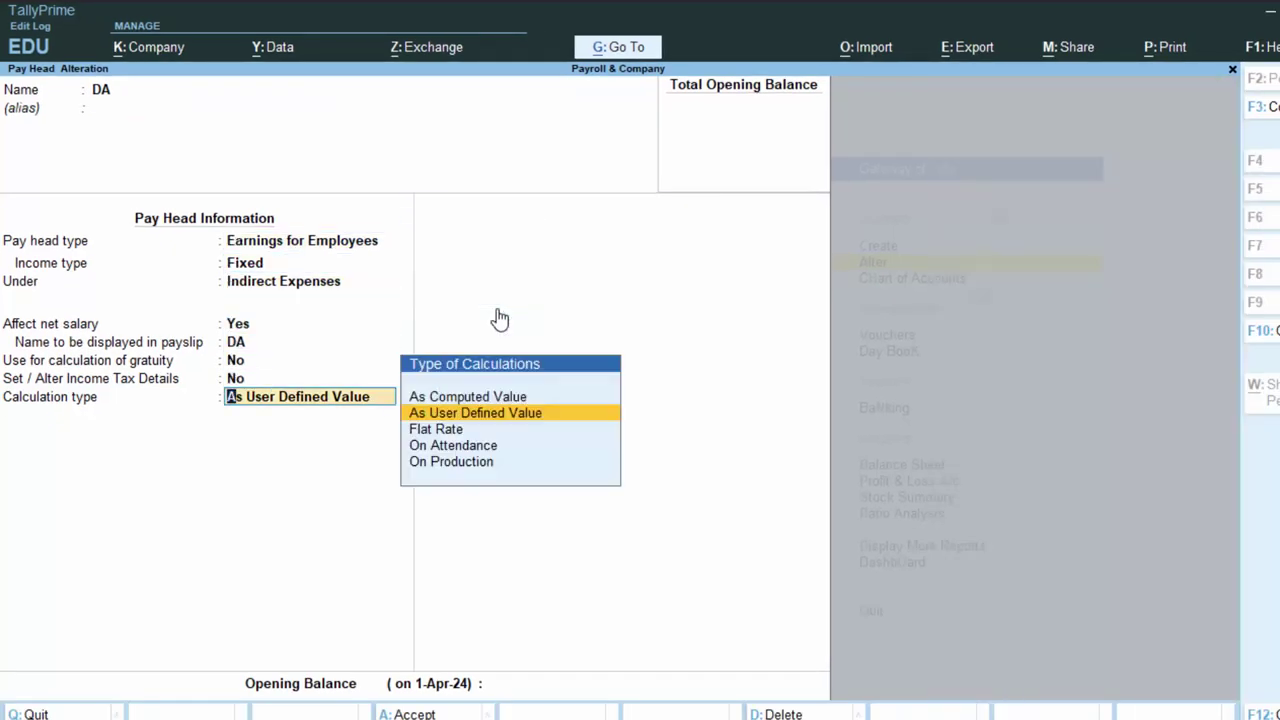
Change DA to Flat Rate by Months with Normal Rounding and save it.
{"action": "key", "text": "Escape"}
{"action": "key", "text": "BackSpace"}
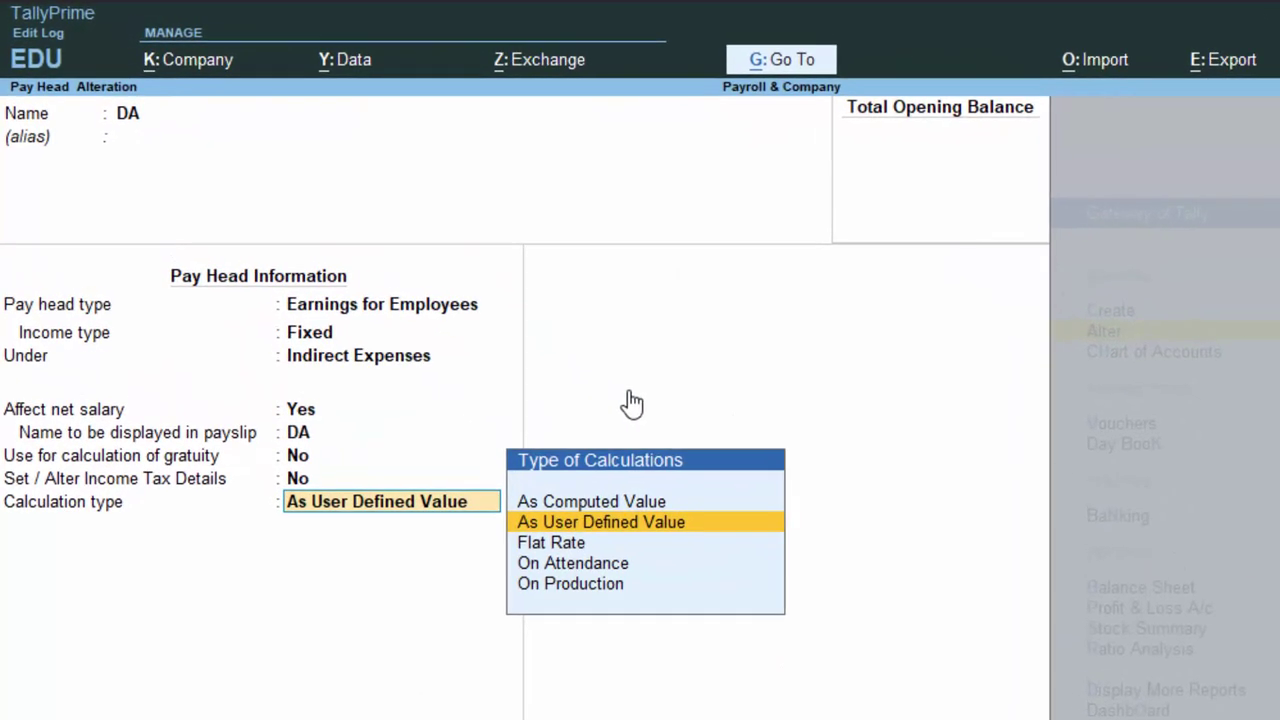
{"action": "key", "text": "Down"}
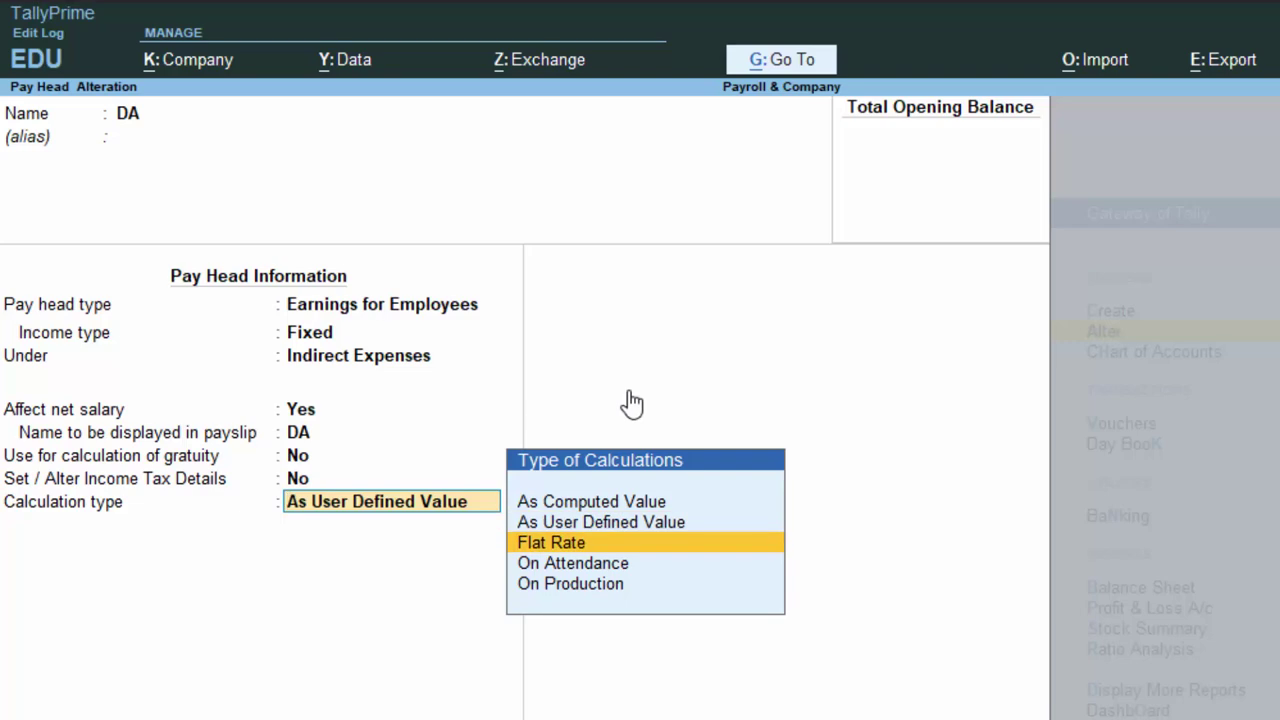
{"action": "key", "text": "Return"}
{"action": "key", "text": "Down"}
{"action": "key", "text": "Down"}
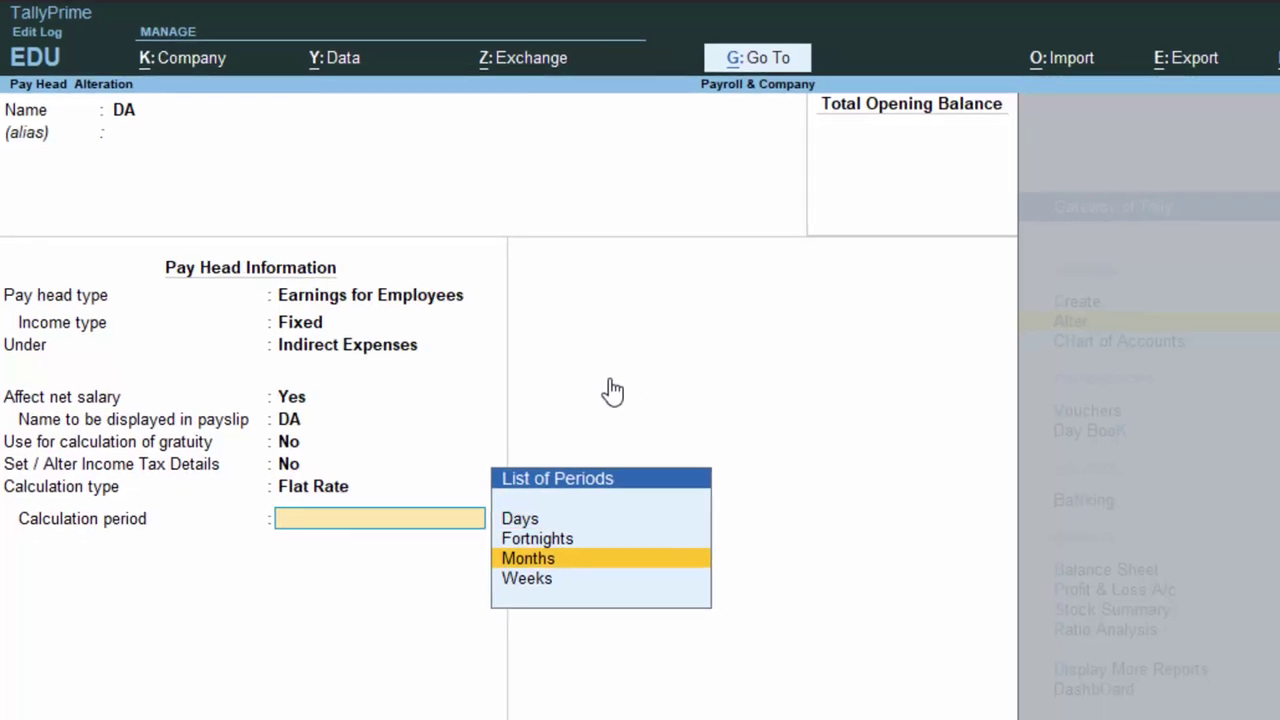
{"action": "key", "text": "Return"}
{"action": "key", "text": "Down"}
{"action": "key", "text": "Down"}
{"action": "key", "text": "Return"}
{"action": "key", "text": "Return"}
{"action": "key", "text": "Return"}
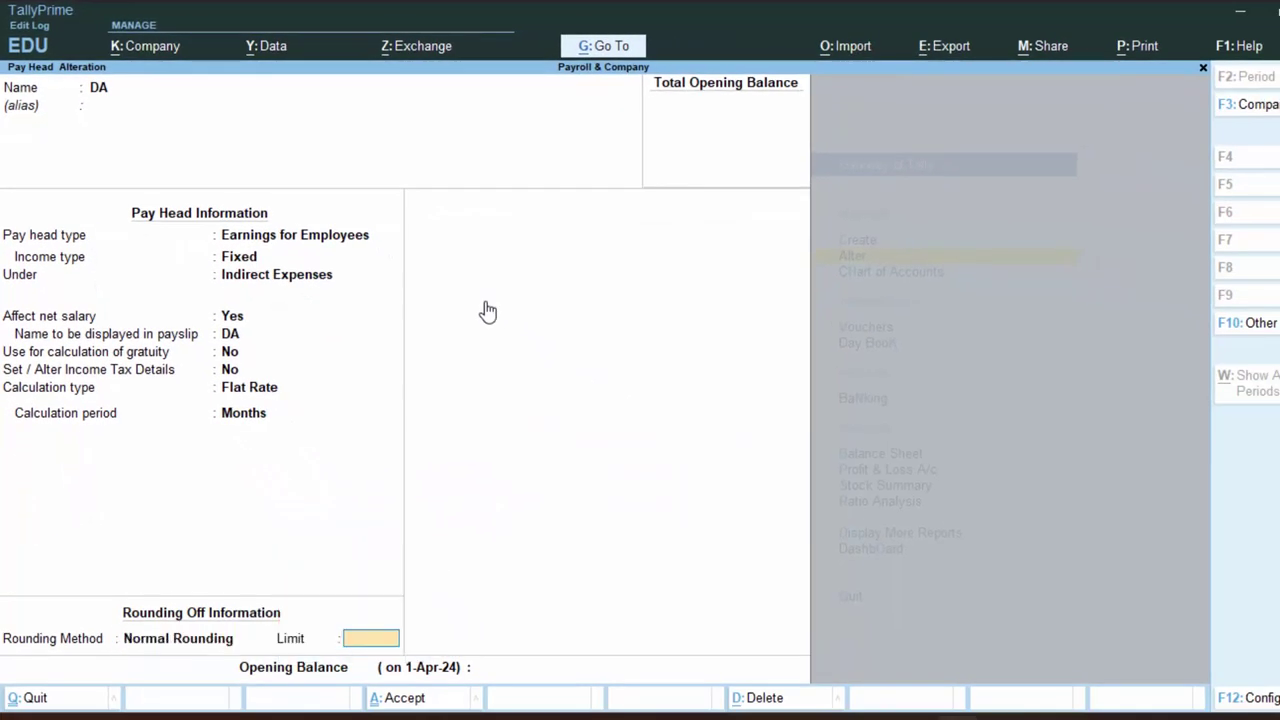
{"action": "key", "text": "Return"}
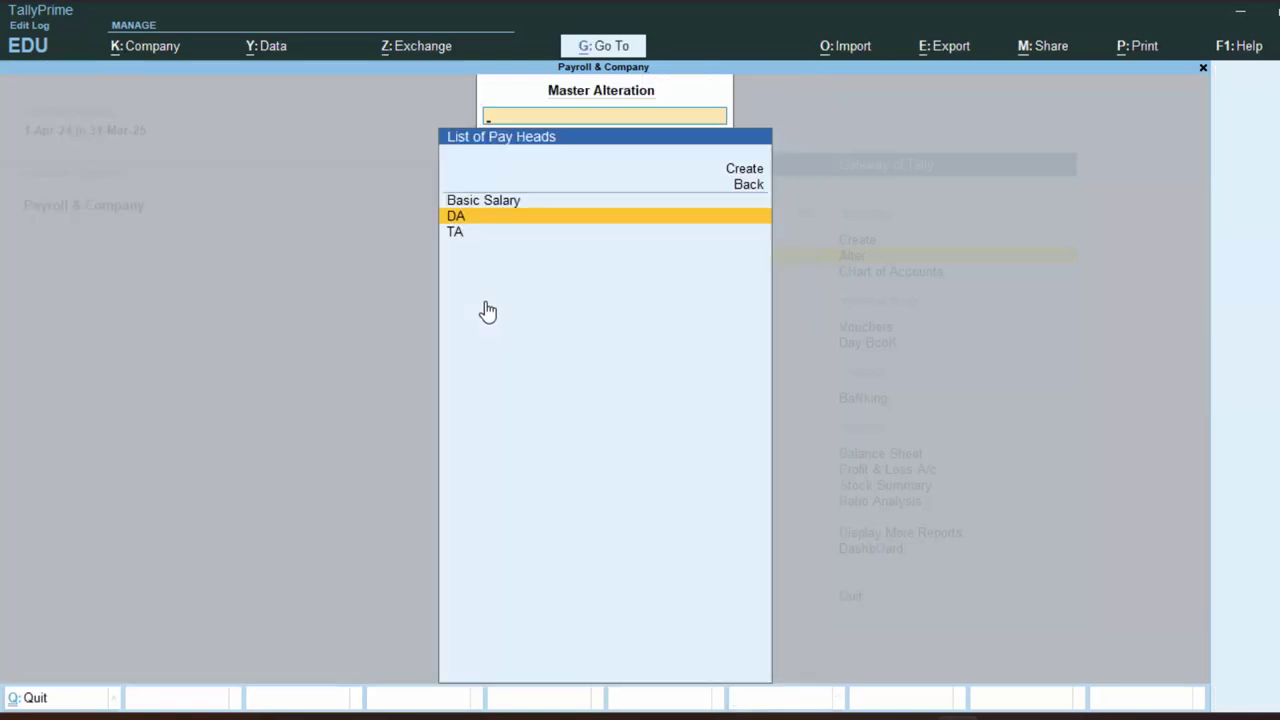
{"action": "key", "text": "Escape"}
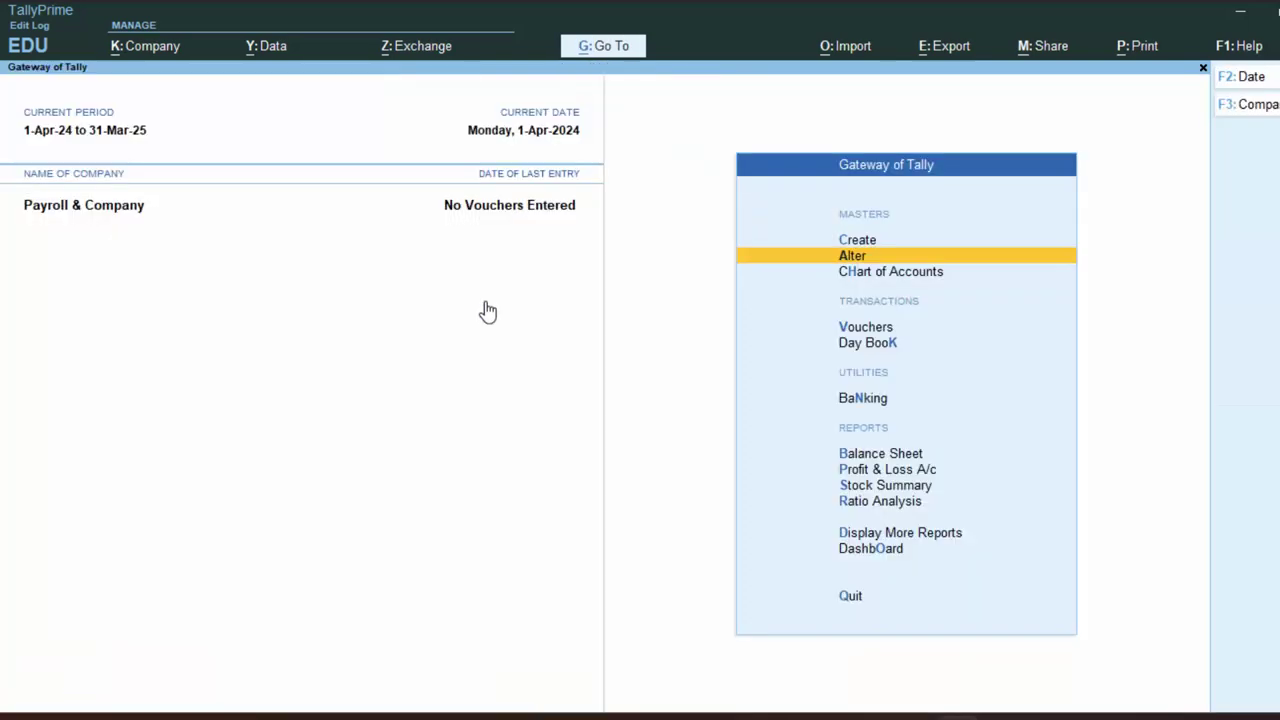
Open a new Attendance voucher.
{"action": "key", "text": "v"}
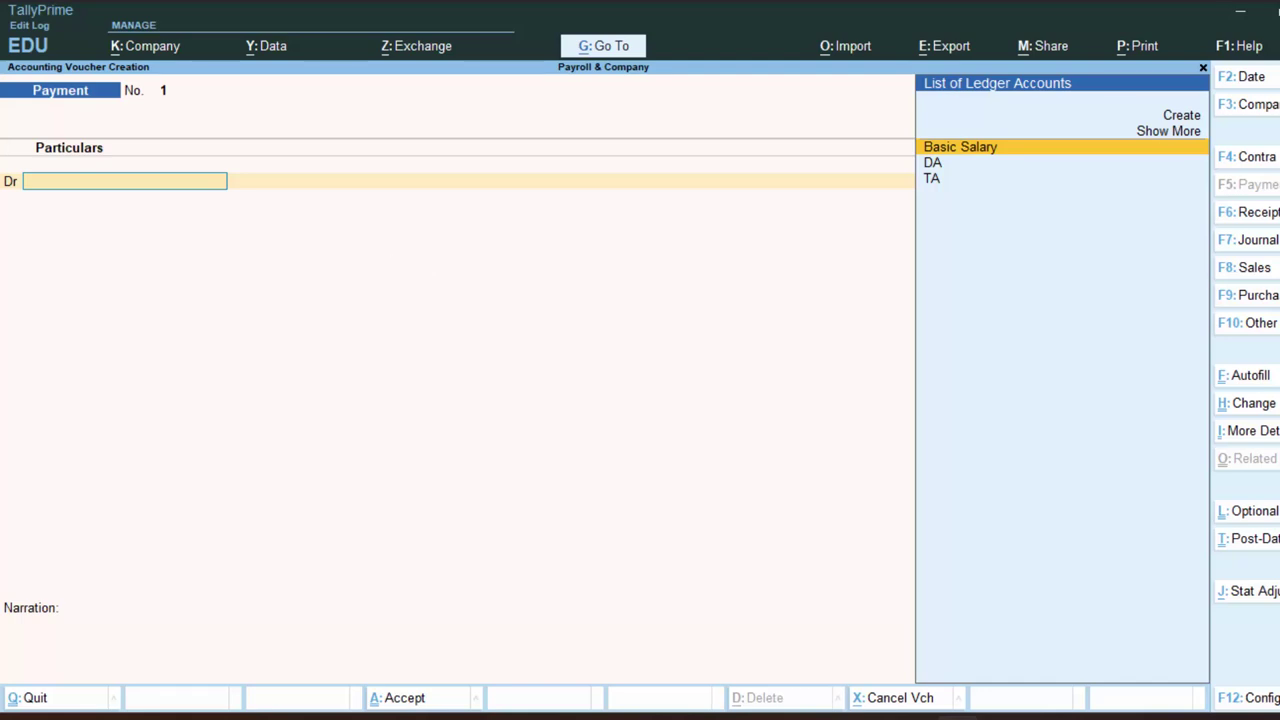
{"action": "left_click", "coordinate": [1262, 325]}
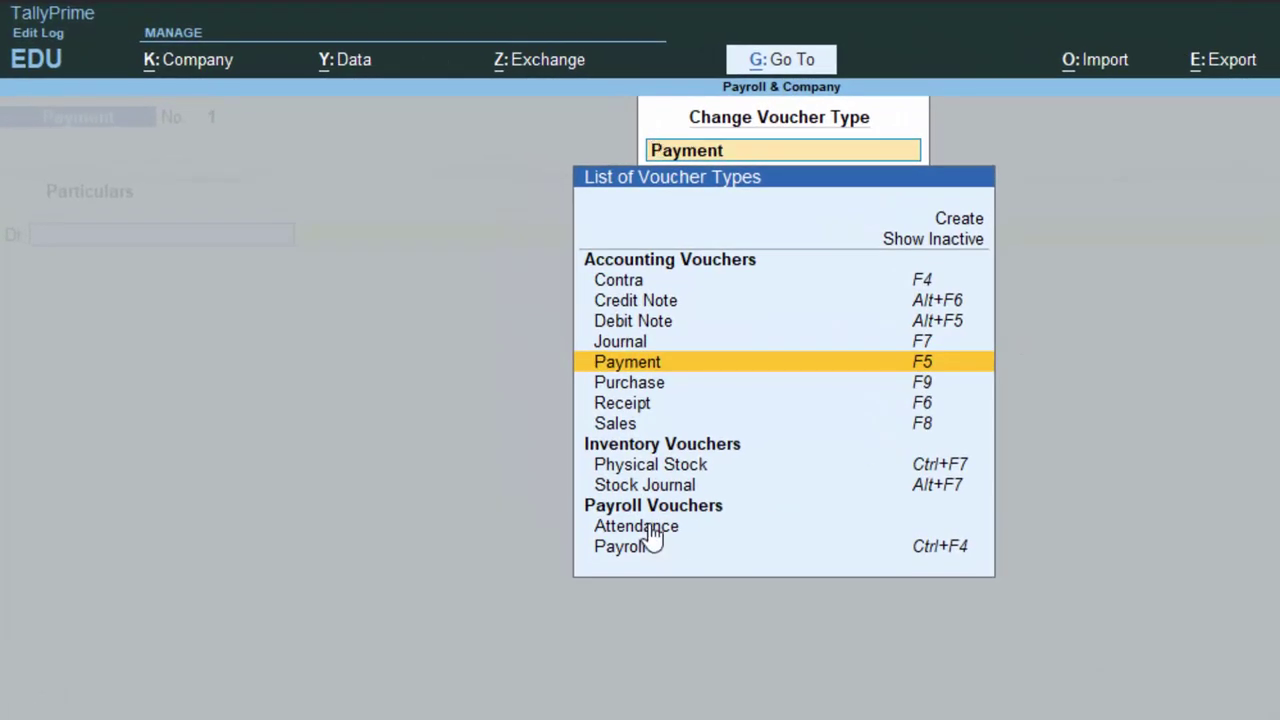
{"action": "left_click", "coordinate": [652, 530]}
{"action": "key", "text": "Return"}
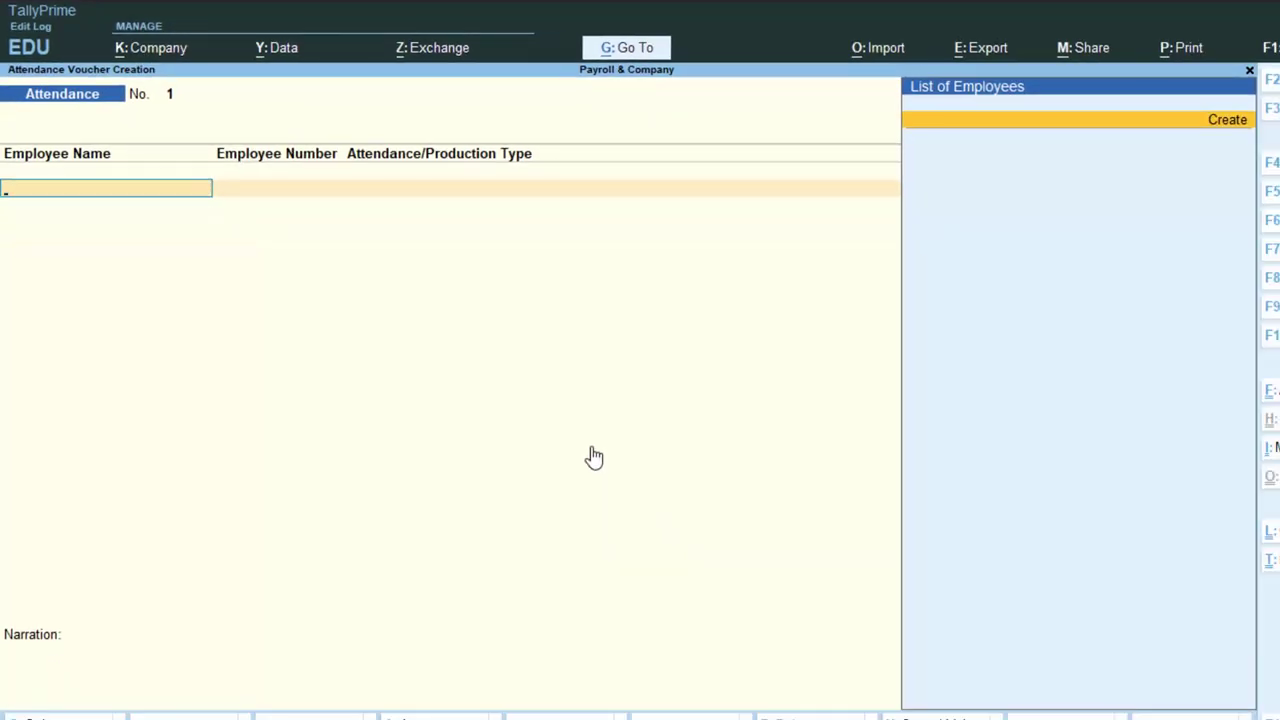
Create employee Amit under the Management group with joining date 1-Apr-2024.
{"action": "key", "text": "Return"}
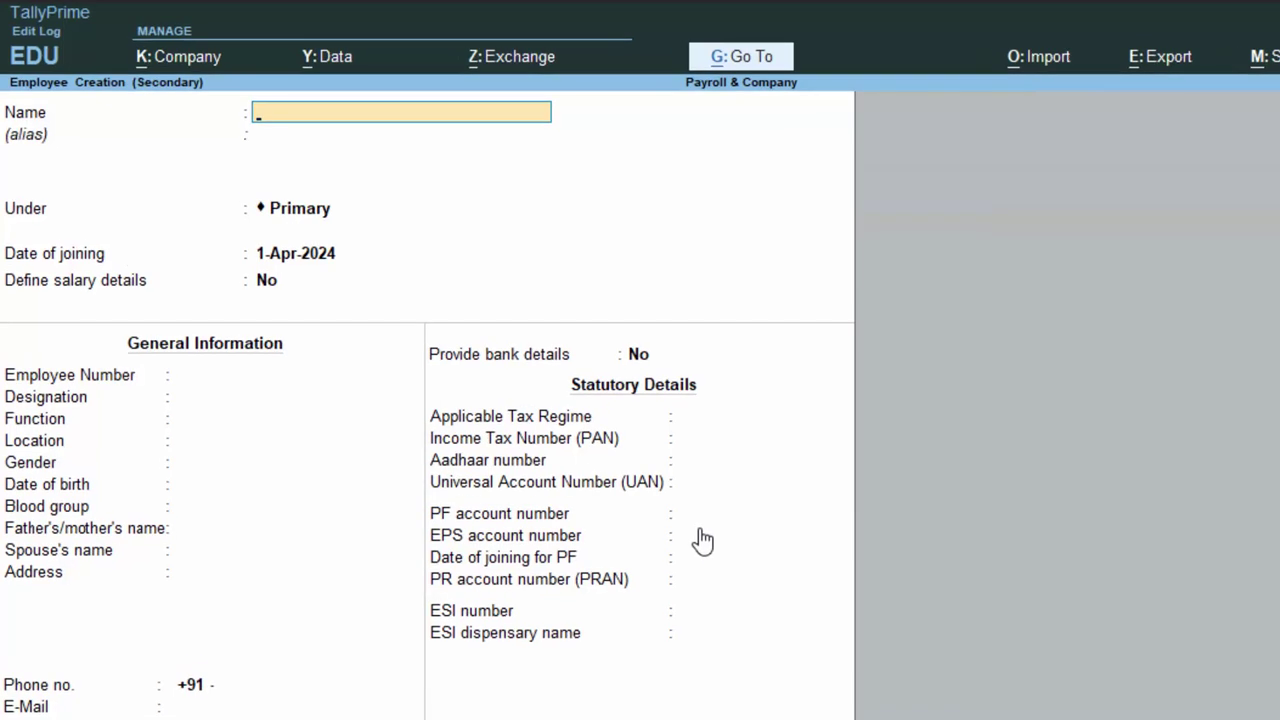
{"action": "type", "text": "Amit"}
{"action": "key", "text": "Return"}
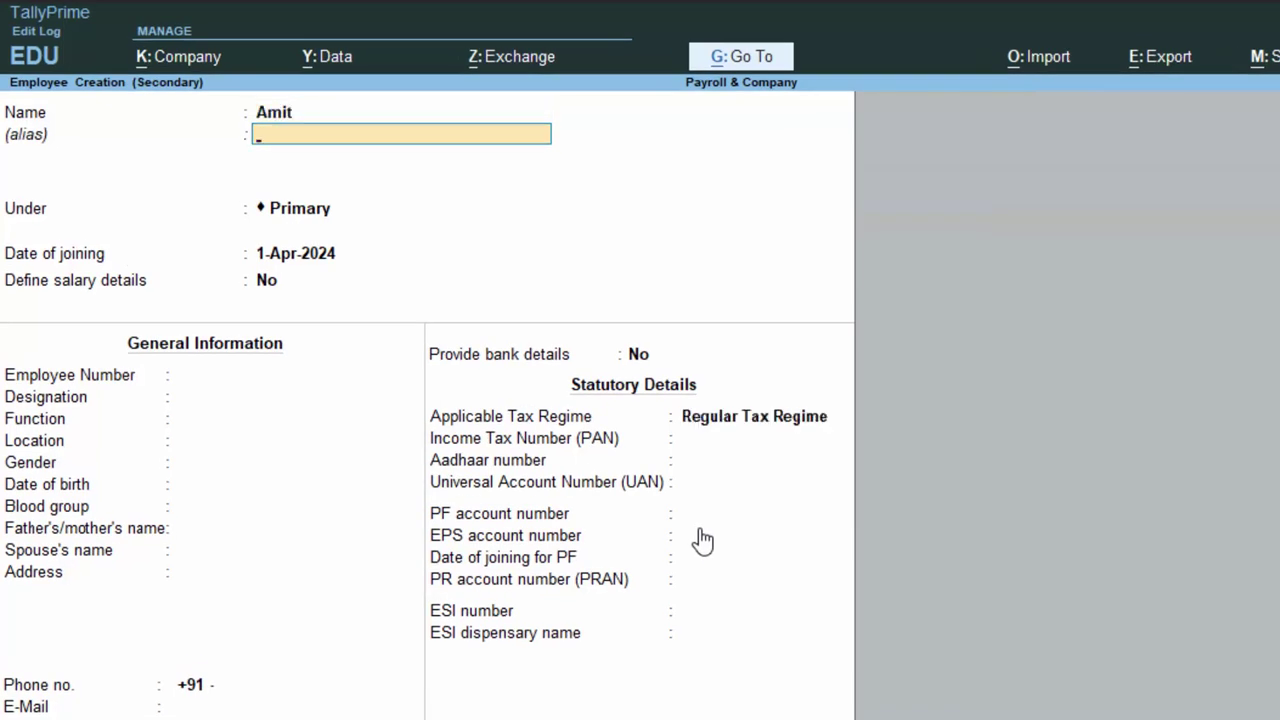
{"action": "key", "text": "Return"}
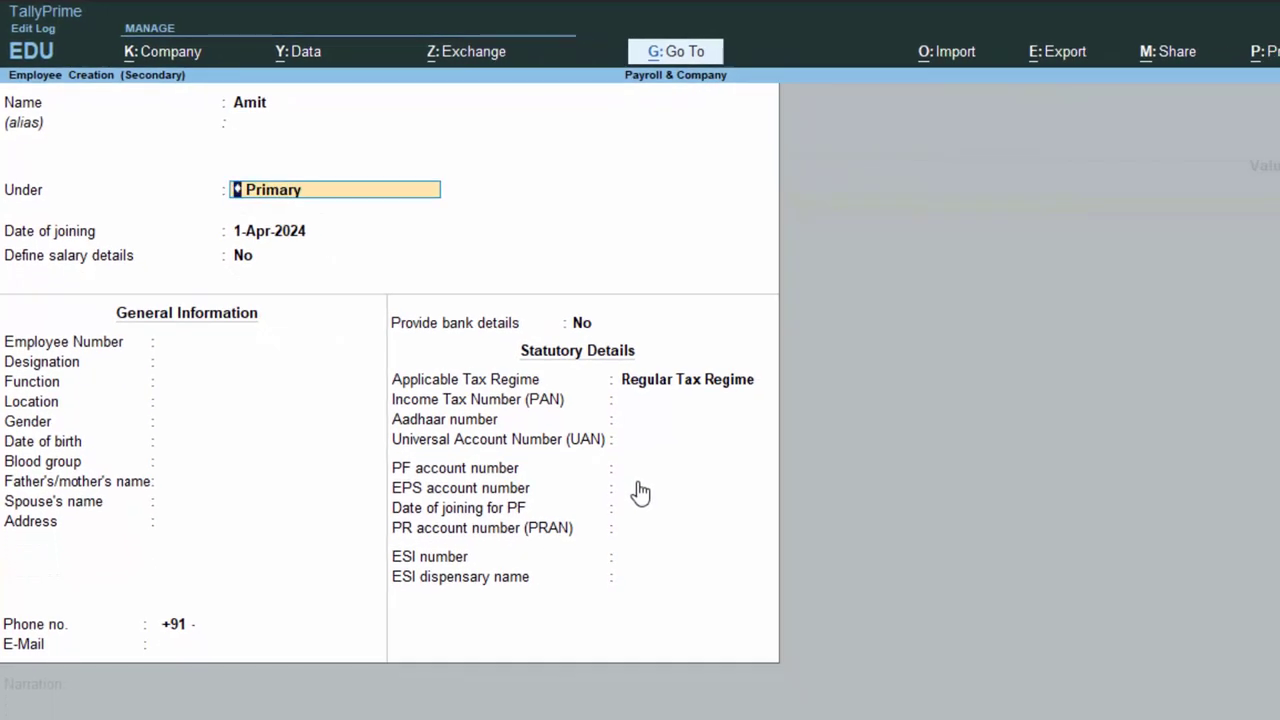
{"action": "key", "text": "BackSpace"}
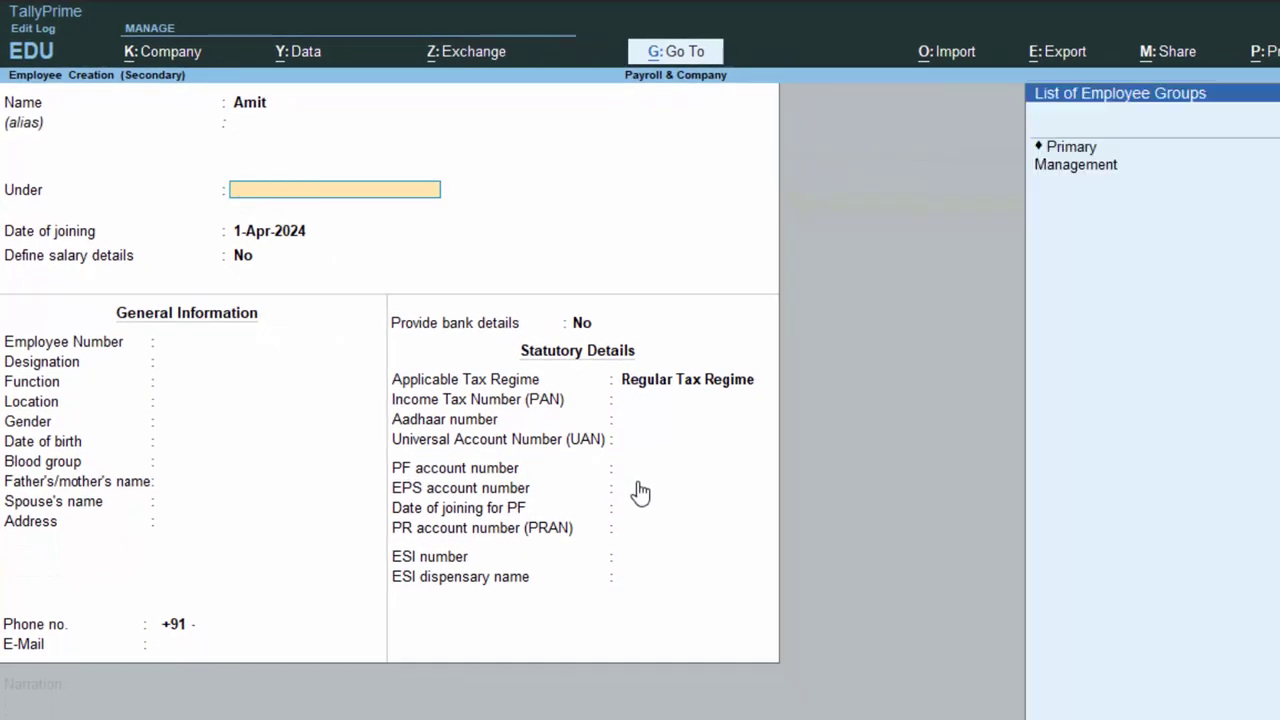
{"action": "key", "text": "Down"}
{"action": "key", "text": "Down"}
{"action": "key", "text": "Return"}
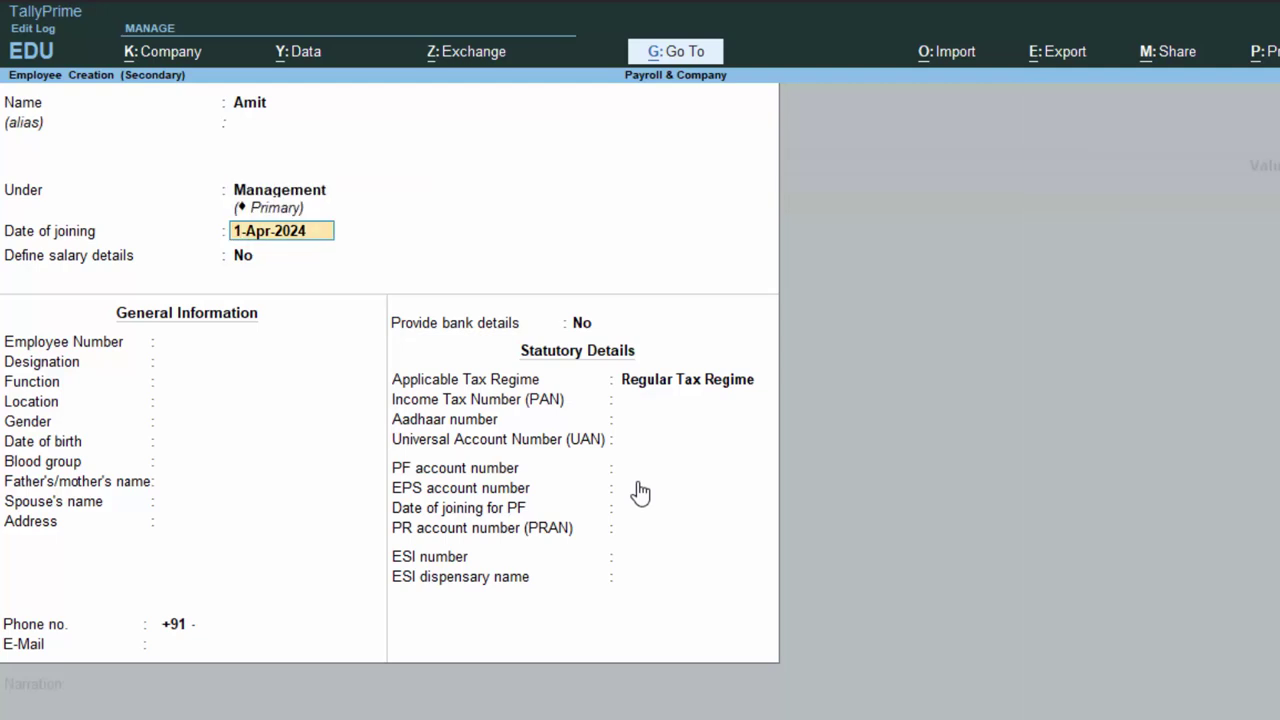
{"action": "key", "text": "Return"}
Define Amit's salary afresh, starting with Basic Salary at 22,000 per month.
{"action": "type", "text": "y"}
{"action": "key", "text": "Return"}
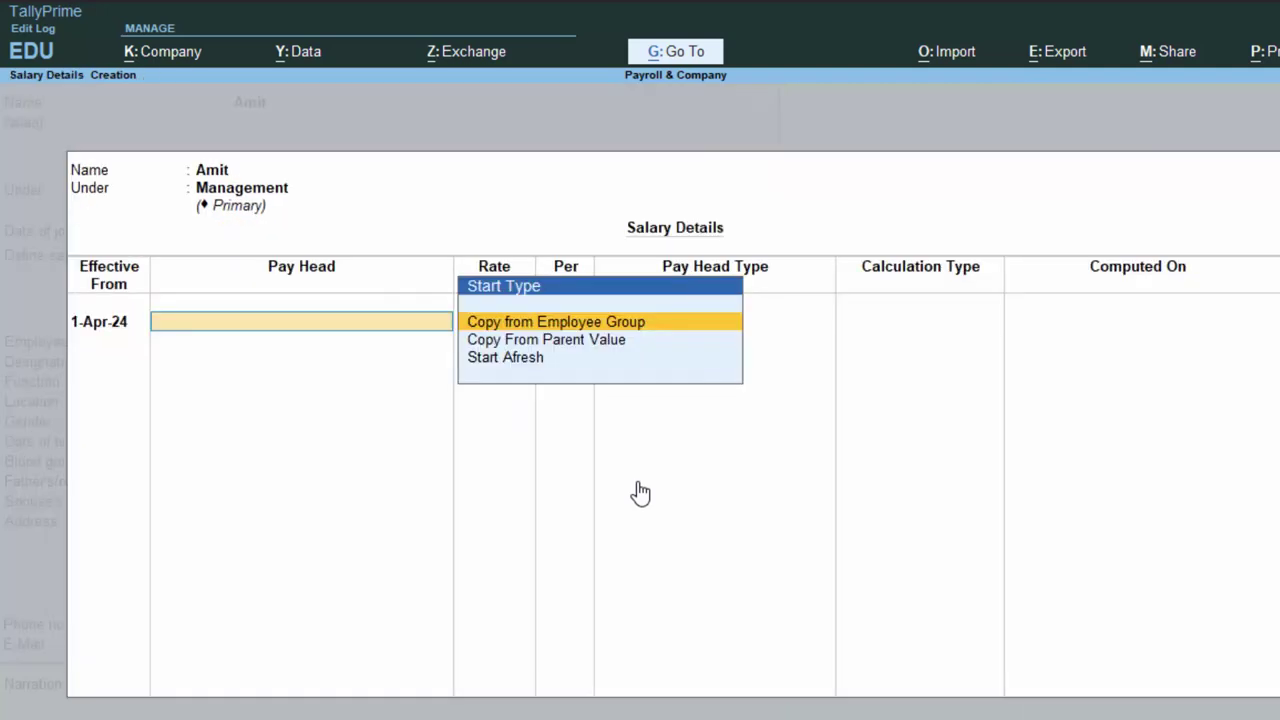
{"action": "key", "text": "Down"}
{"action": "key", "text": "Down"}
{"action": "key", "text": "Return"}
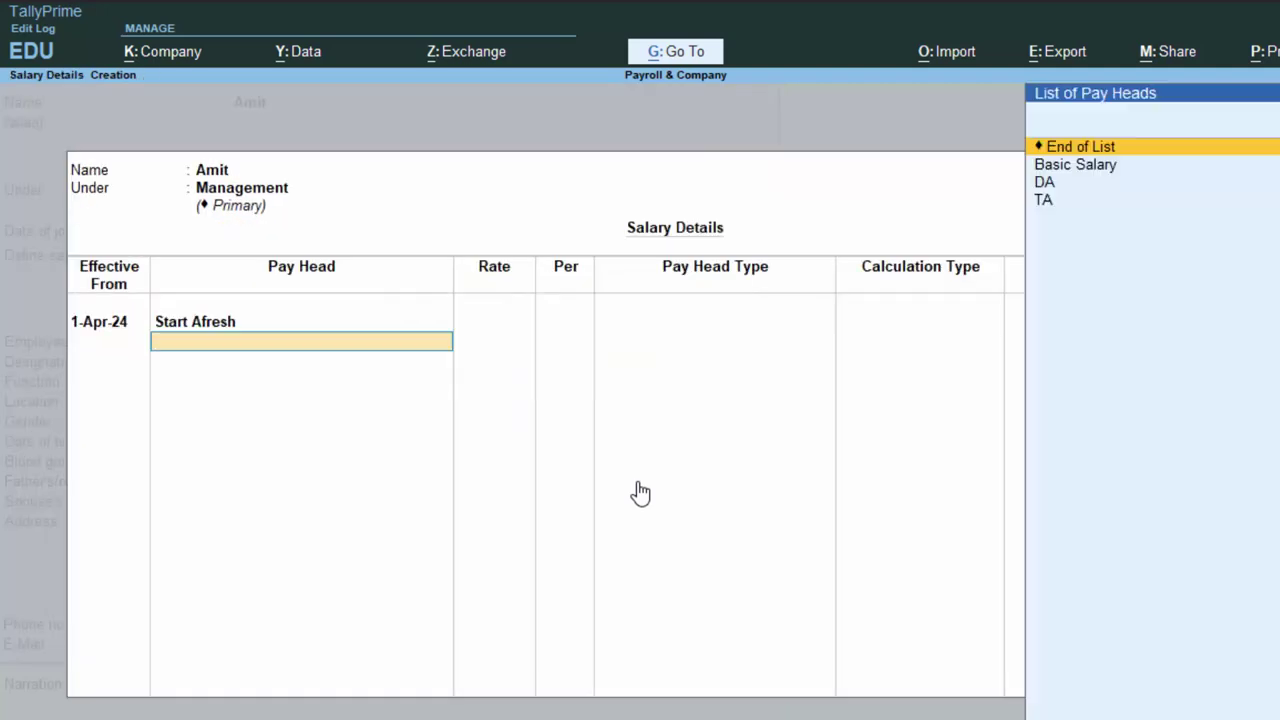
{"action": "key", "text": "Down"}
{"action": "key", "text": "Return"}
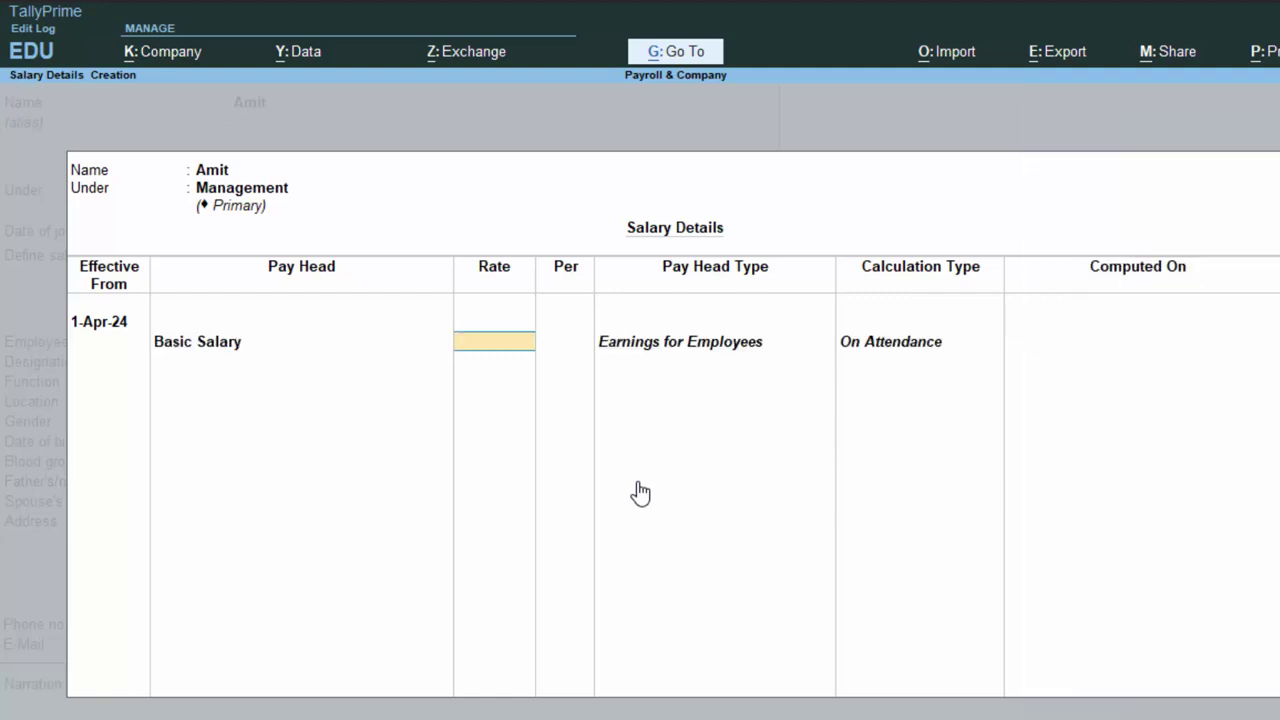
{"action": "type", "text": "22000"}
{"action": "key", "text": "Return"}
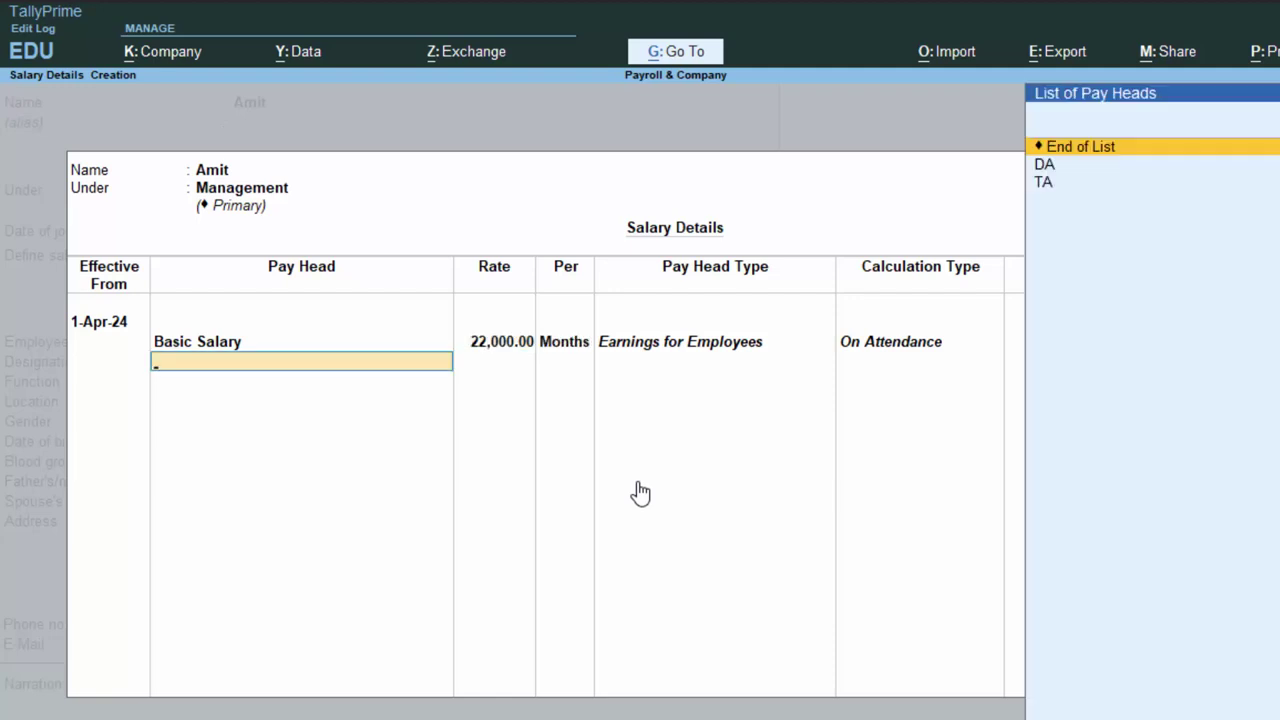
Add DA at 1,000 and TA at 2,000 per month to Amit's salary.
{"action": "key", "text": "Down"}
{"action": "key", "text": "Return"}
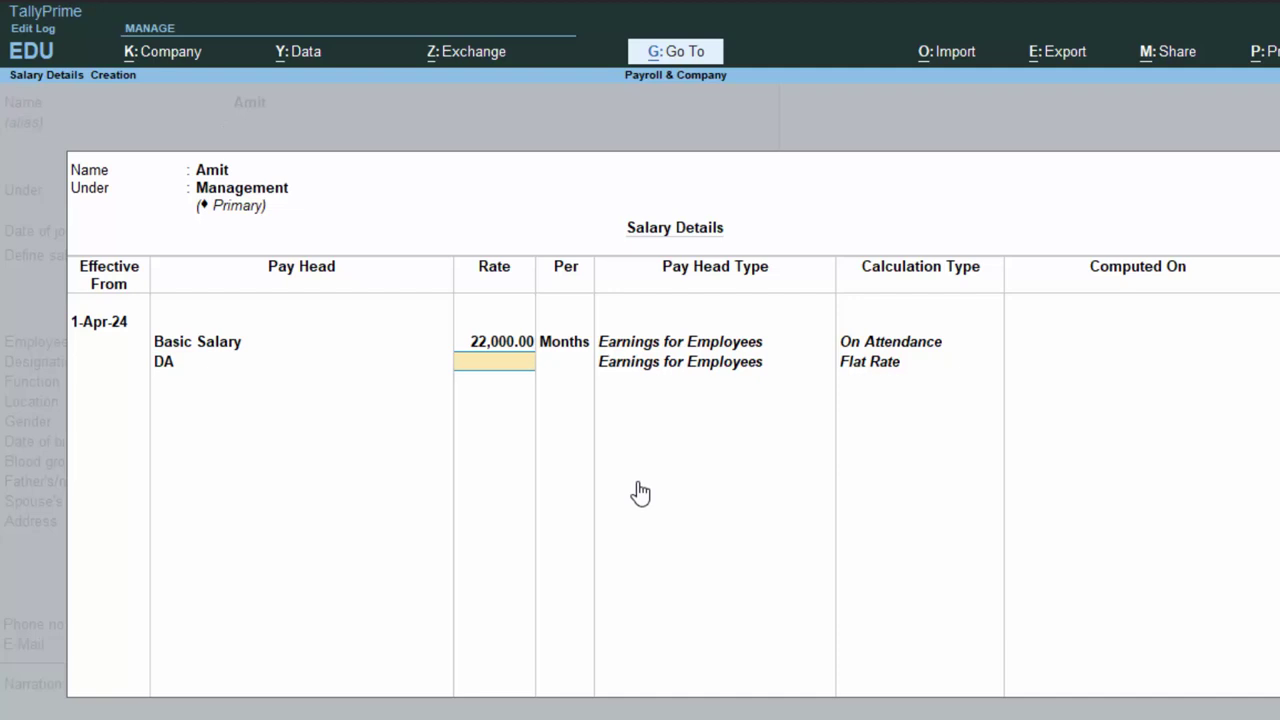
{"action": "type", "text": "1,"}
{"action": "type", "text": "000"}
{"action": "key", "text": "Return"}
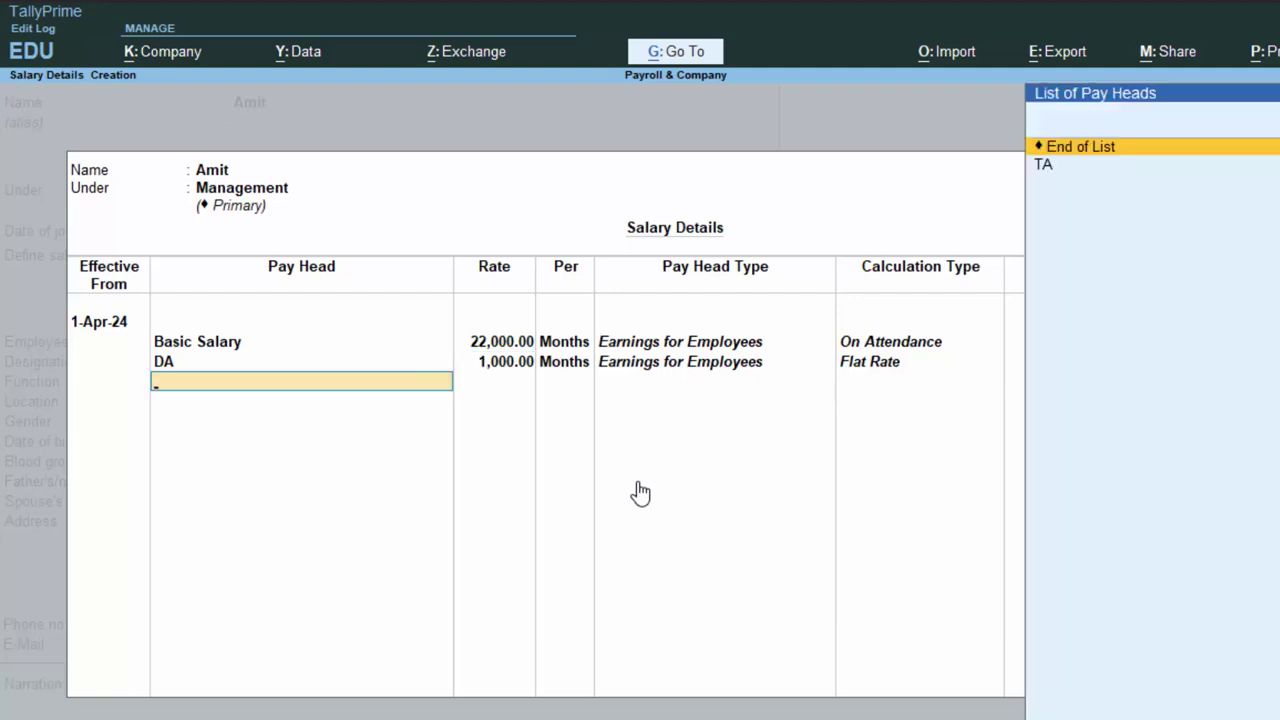
{"action": "key", "text": "Down"}
{"action": "key", "text": "Return"}
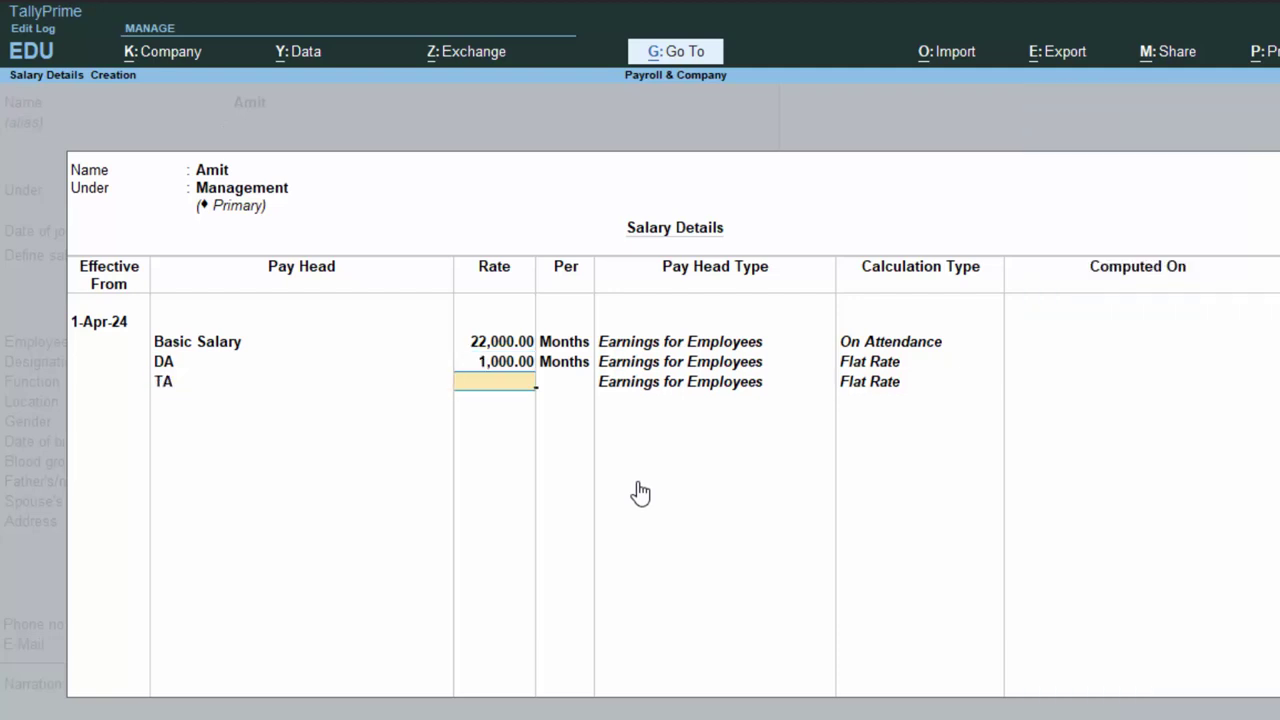
{"action": "type", "text": "2000"}
{"action": "key", "text": "Return"}
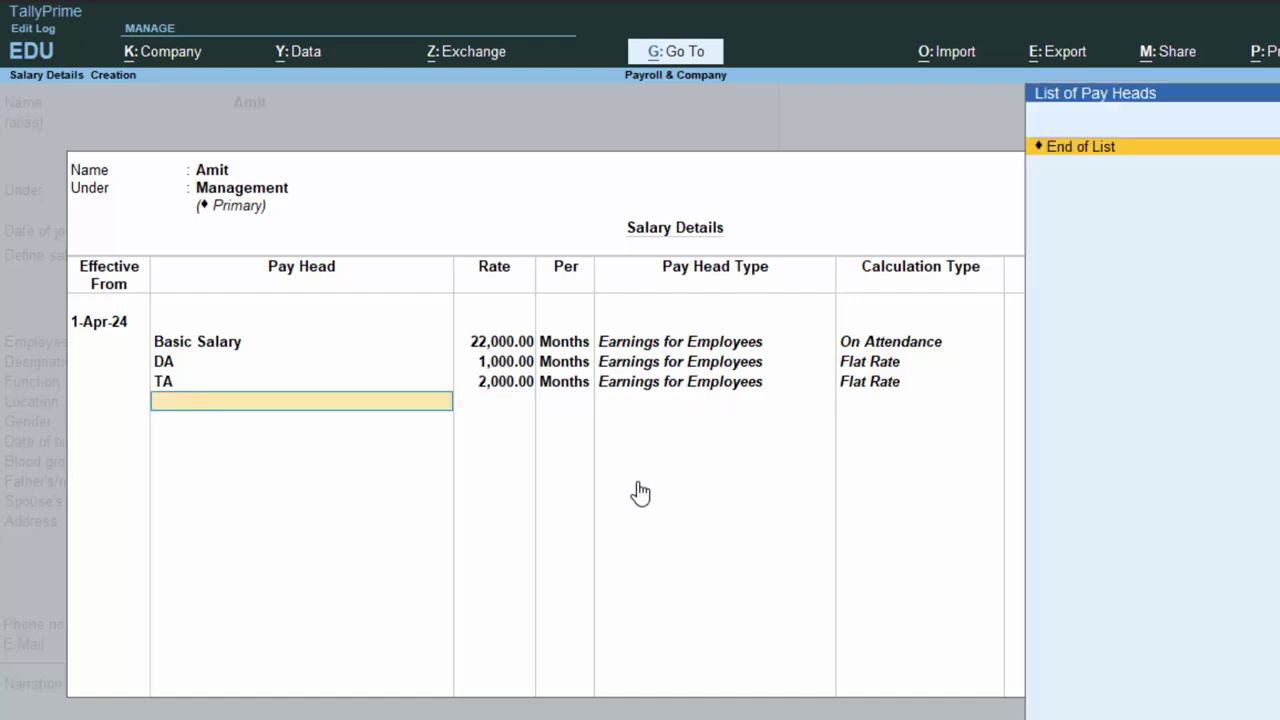
{"action": "key", "text": "Up"}
{"action": "key", "text": "Return"}
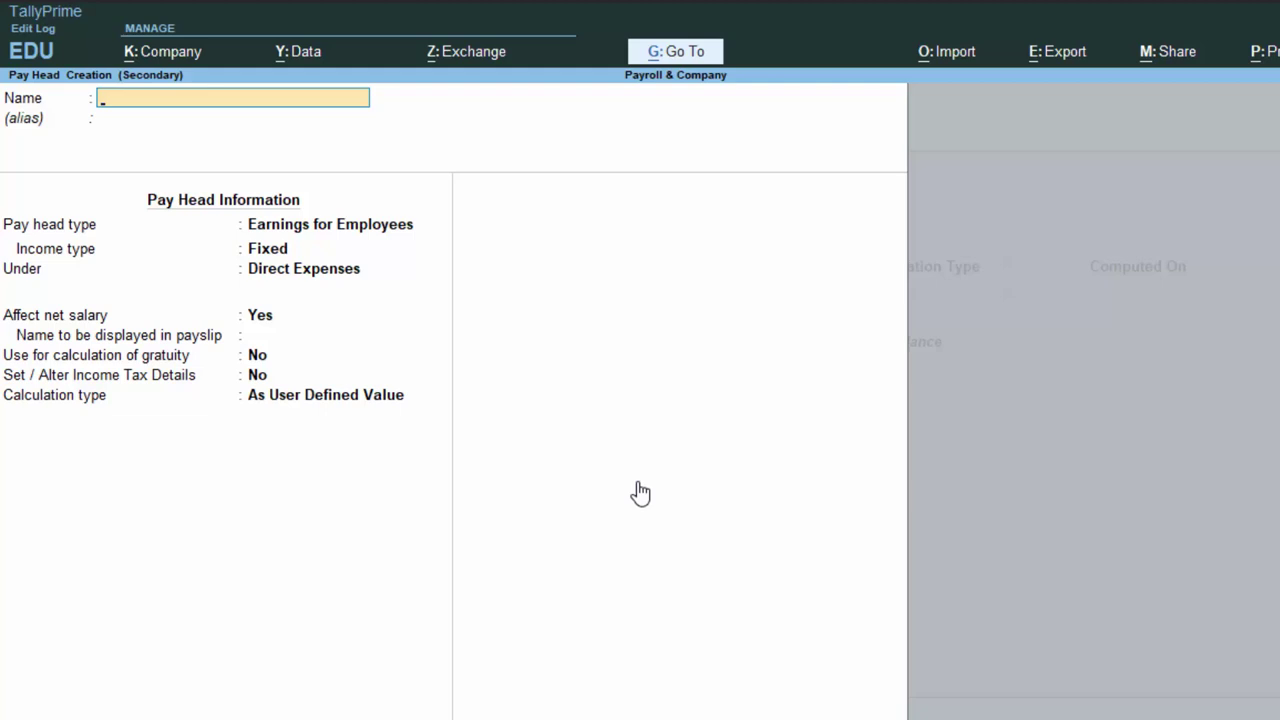
Name the new pay head PF as an Employees' Statutory Deduction for PF Account (A/c No. 1).
{"action": "type", "text": "PF"}
{"action": "key", "text": "Return"}
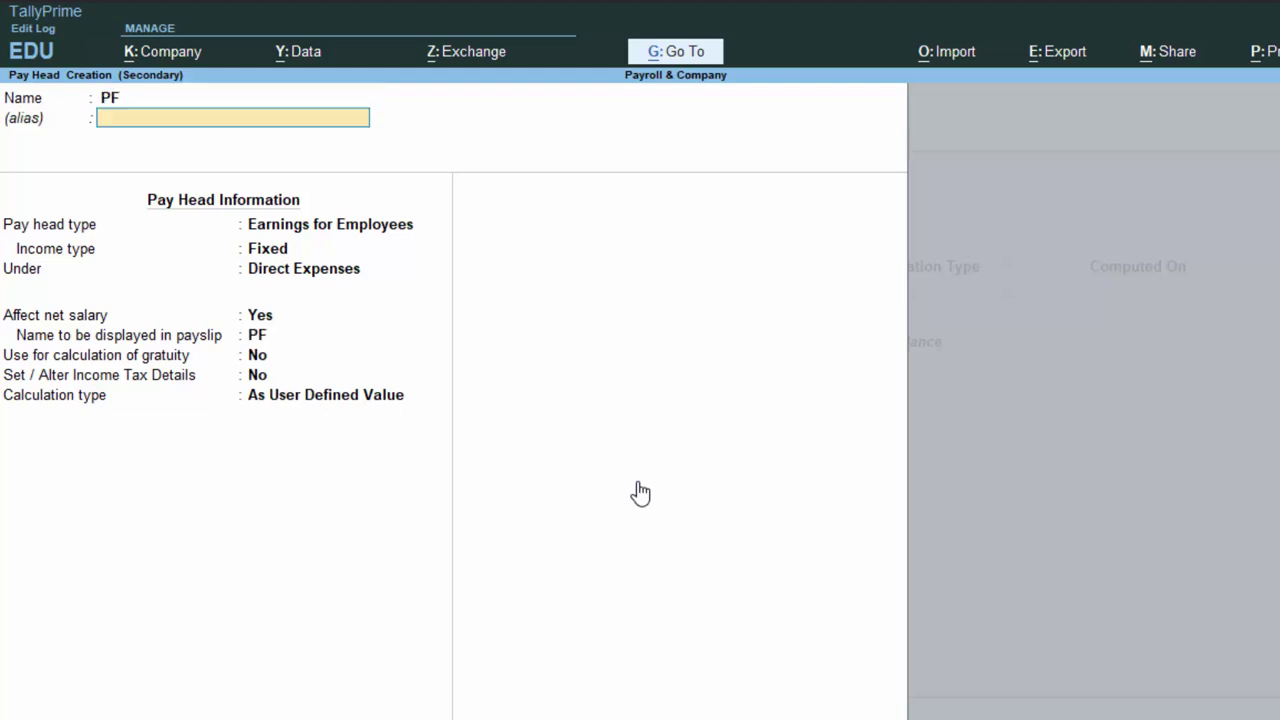
{"action": "key", "text": "Return"}
{"action": "key", "text": "Up"}
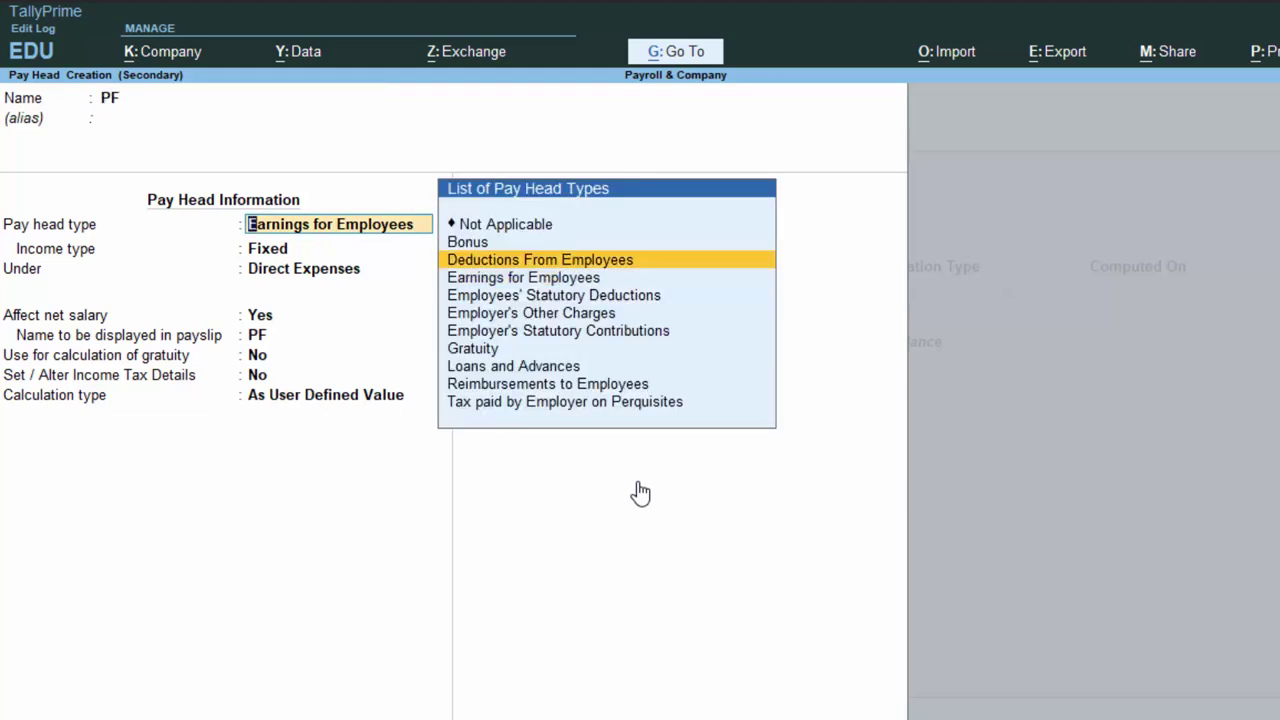
{"action": "key", "text": "Down"}
{"action": "key", "text": "Down"}
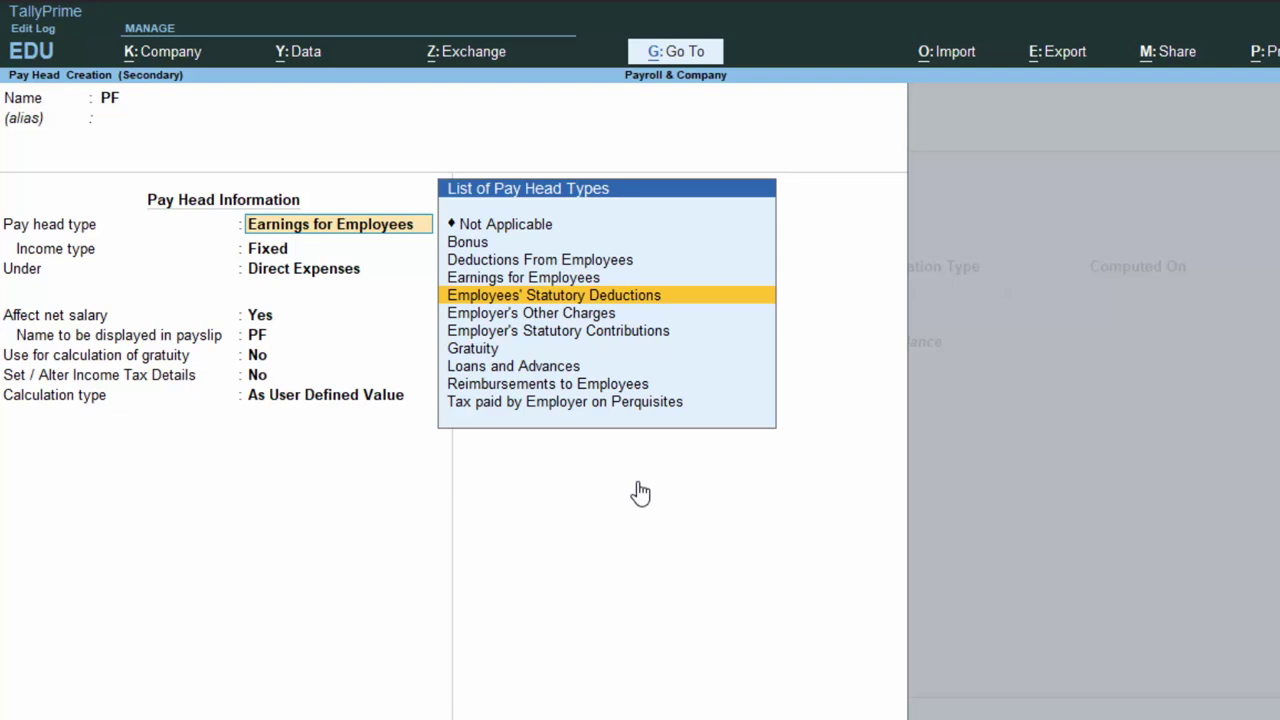
{"action": "key", "text": "Return"}
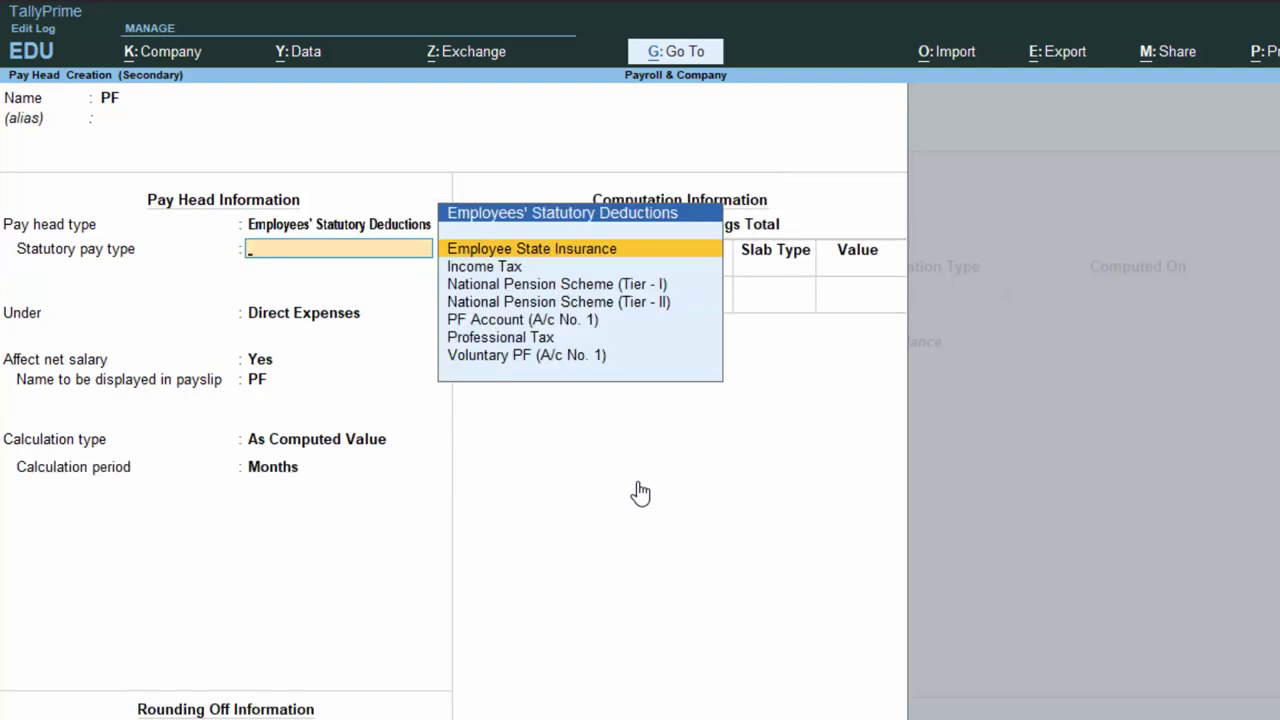
{"action": "key", "text": "Down"}
{"action": "key", "text": "Down"}
{"action": "key", "text": "Down"}
{"action": "key", "text": "Down"}
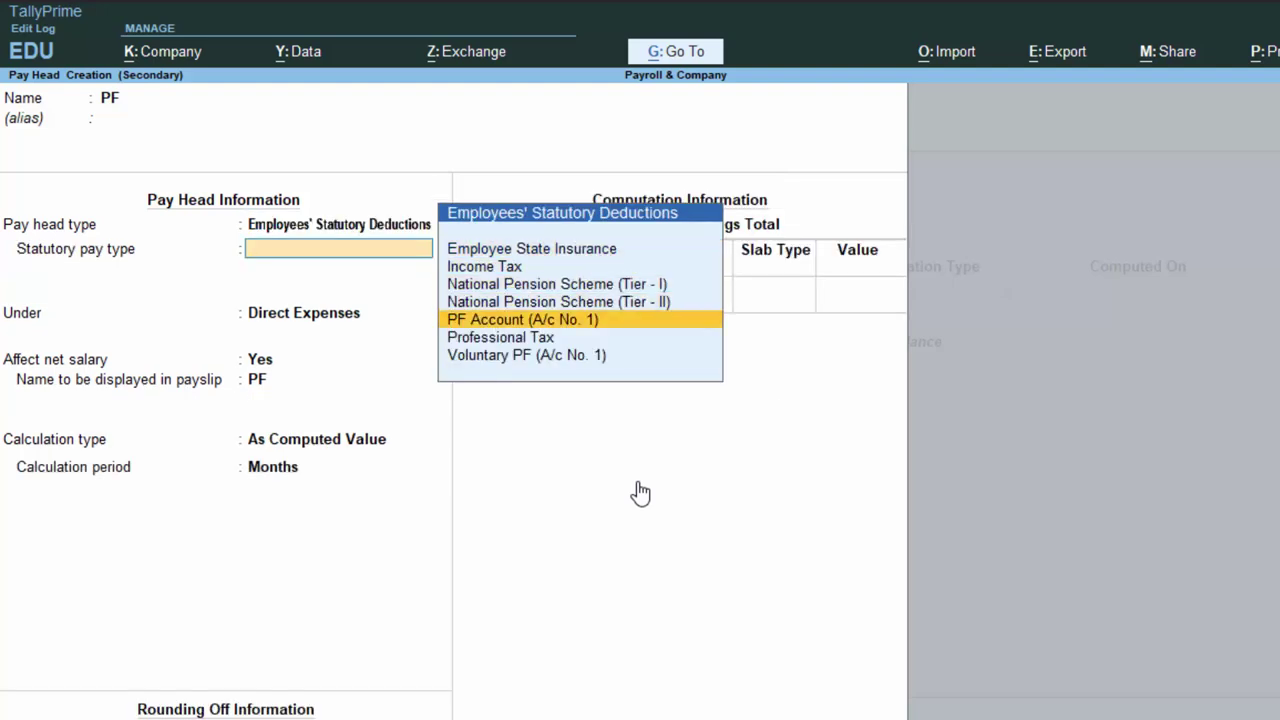
{"action": "key", "text": "Return"}
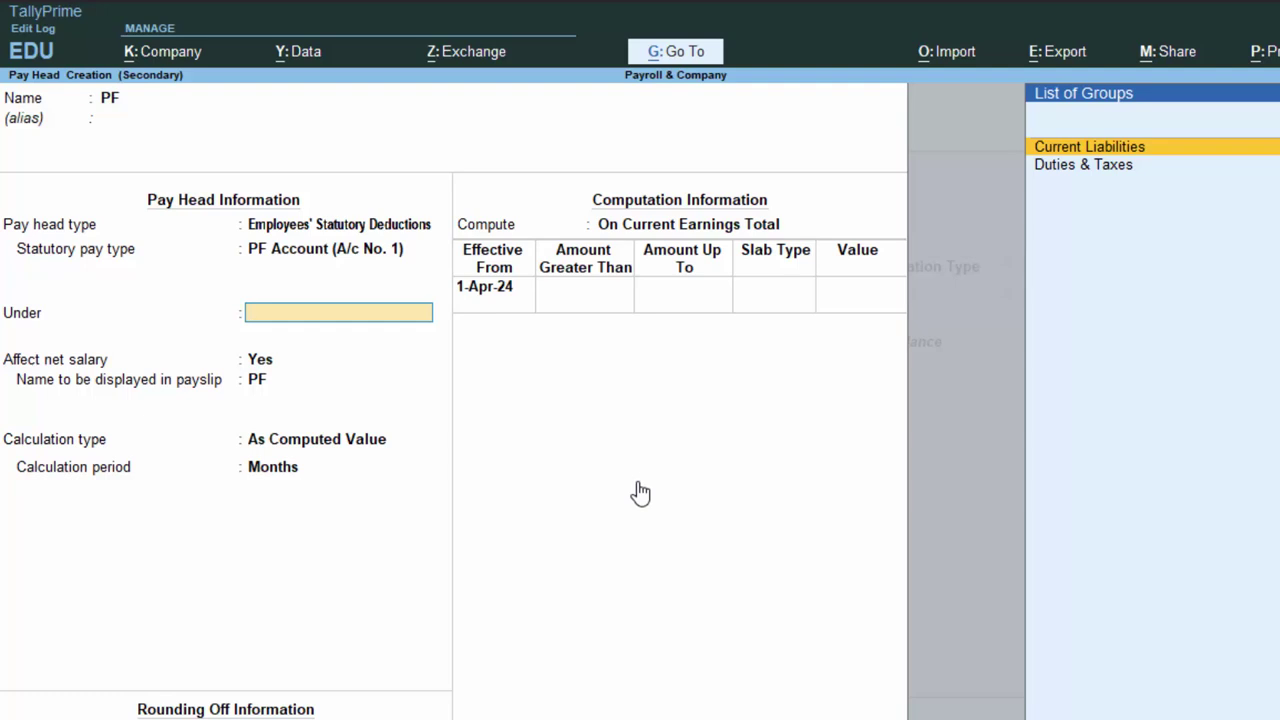
File PF under Current Liabilities, no rounding, and compute it on a specified formula.
{"action": "key", "text": "Return"}
{"action": "key", "text": "Return"}
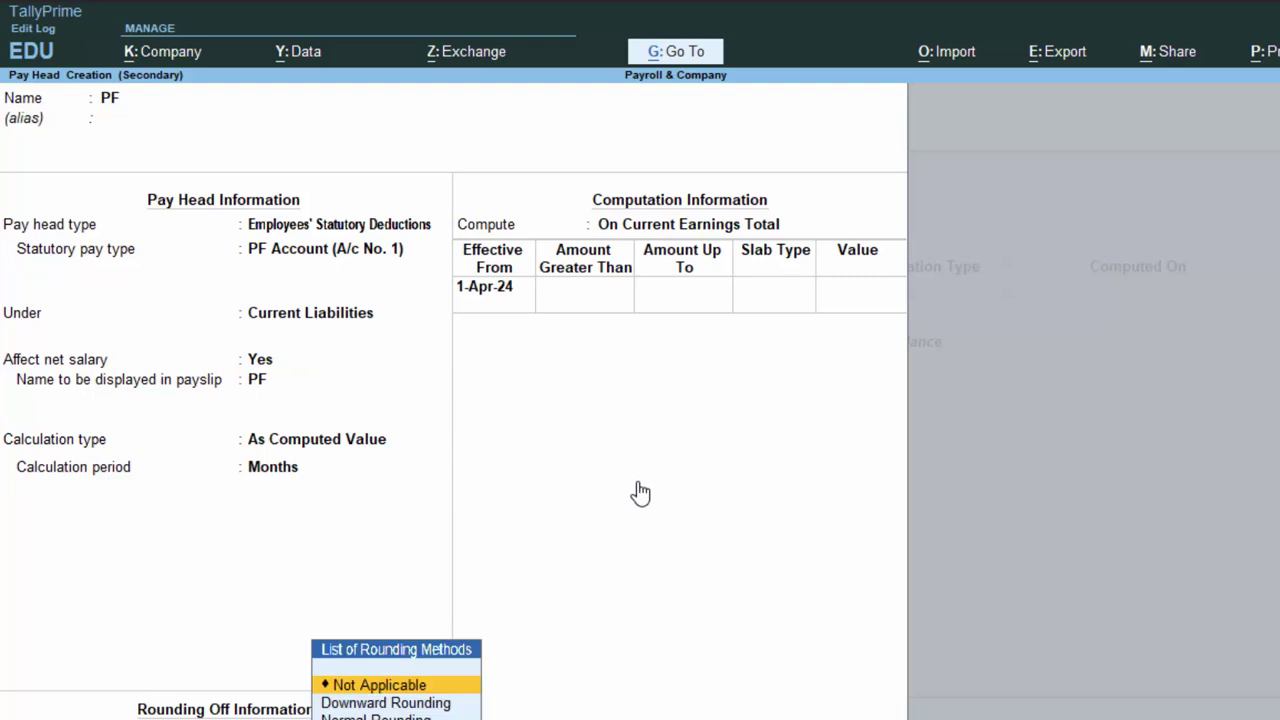
{"action": "key", "text": "Down"}
{"action": "key", "text": "Up"}
{"action": "key", "text": "Return"}
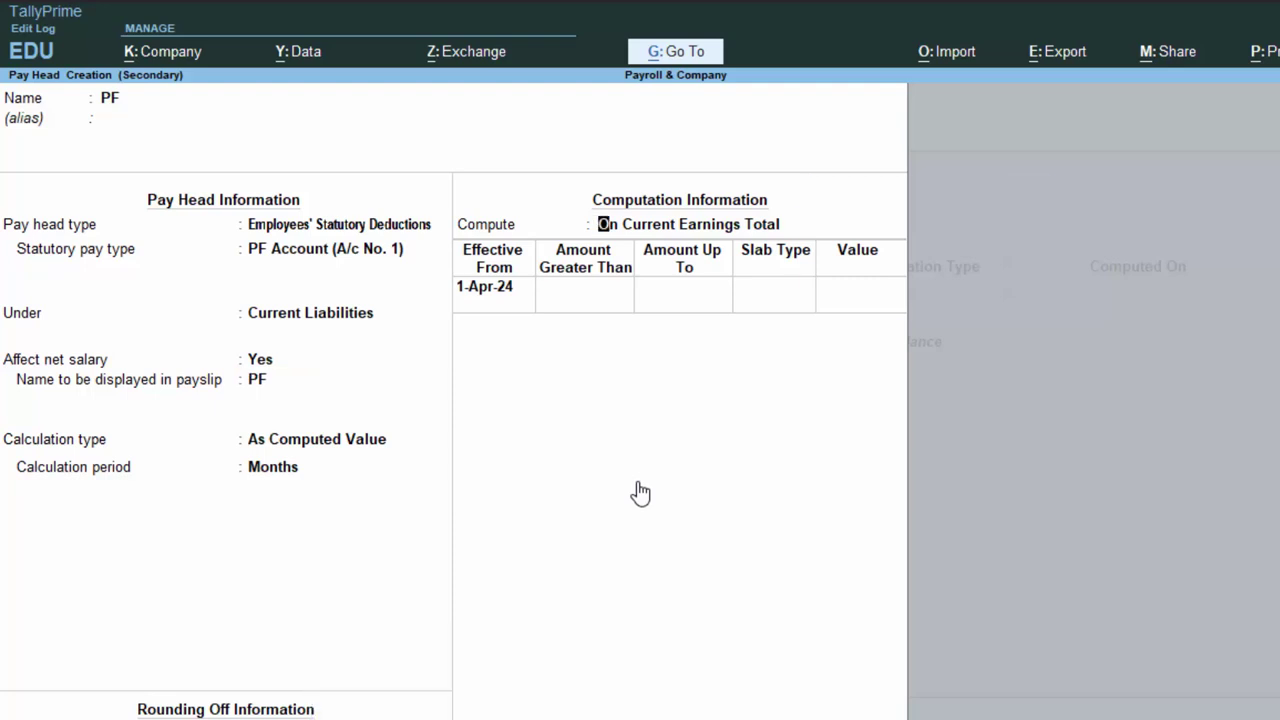
{"action": "key", "text": "Down"}
{"action": "key", "text": "Down"}
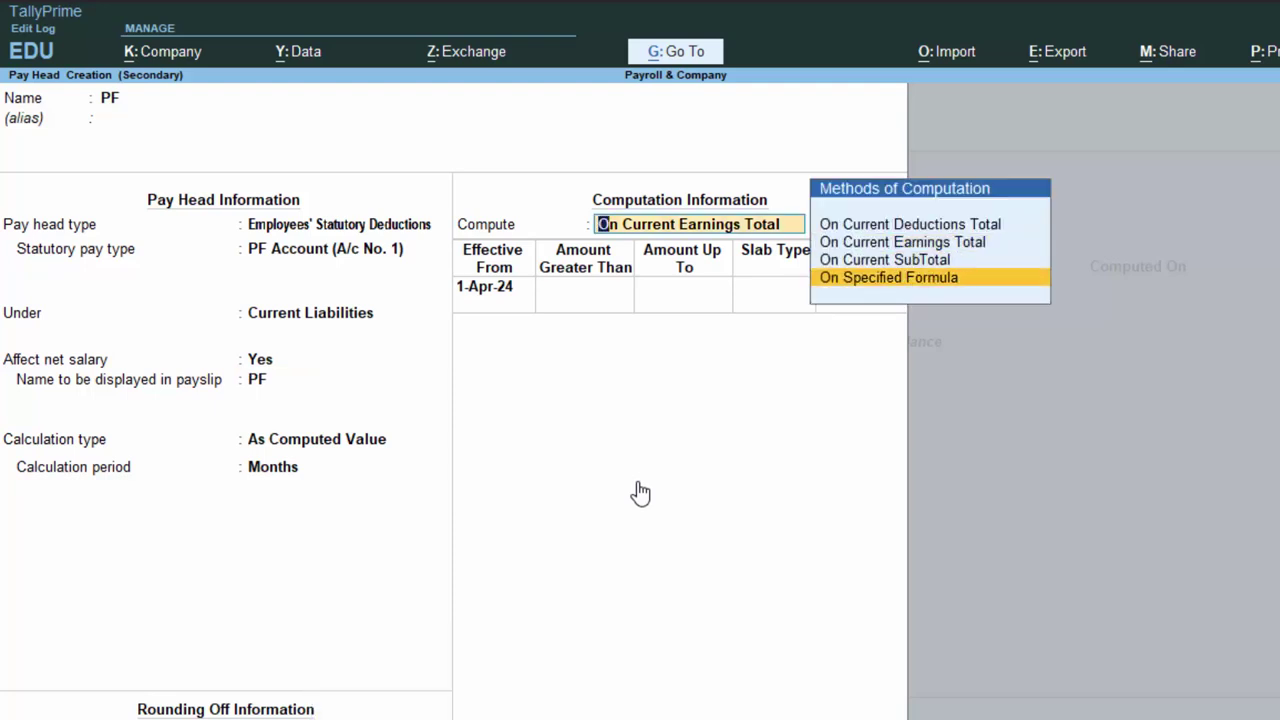
{"action": "key", "text": "Return"}
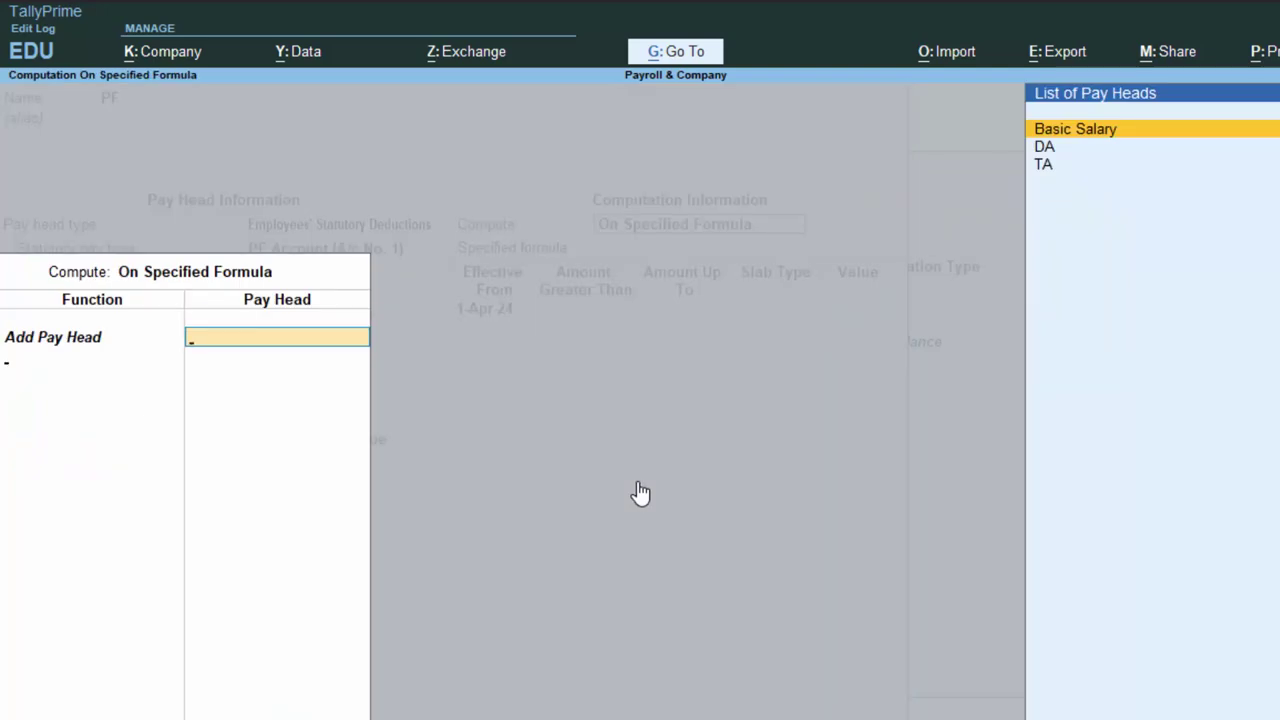
Base the PF formula on Basic Salary with a first slab up to 15,000 at 10%.
{"action": "key", "text": "Return"}
{"action": "key", "text": "Return"}
{"action": "key", "text": "Return"}
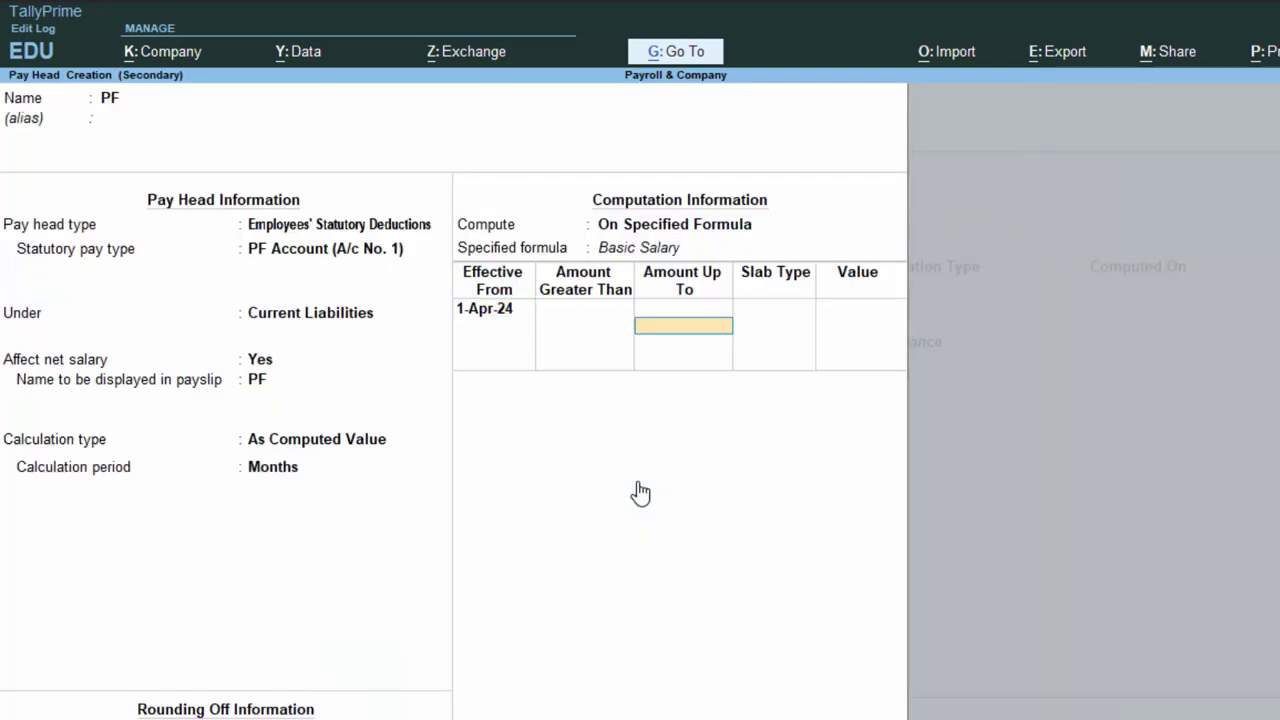
{"action": "type", "text": "15000"}
{"action": "key", "text": "Return"}
{"action": "key", "text": "Return"}
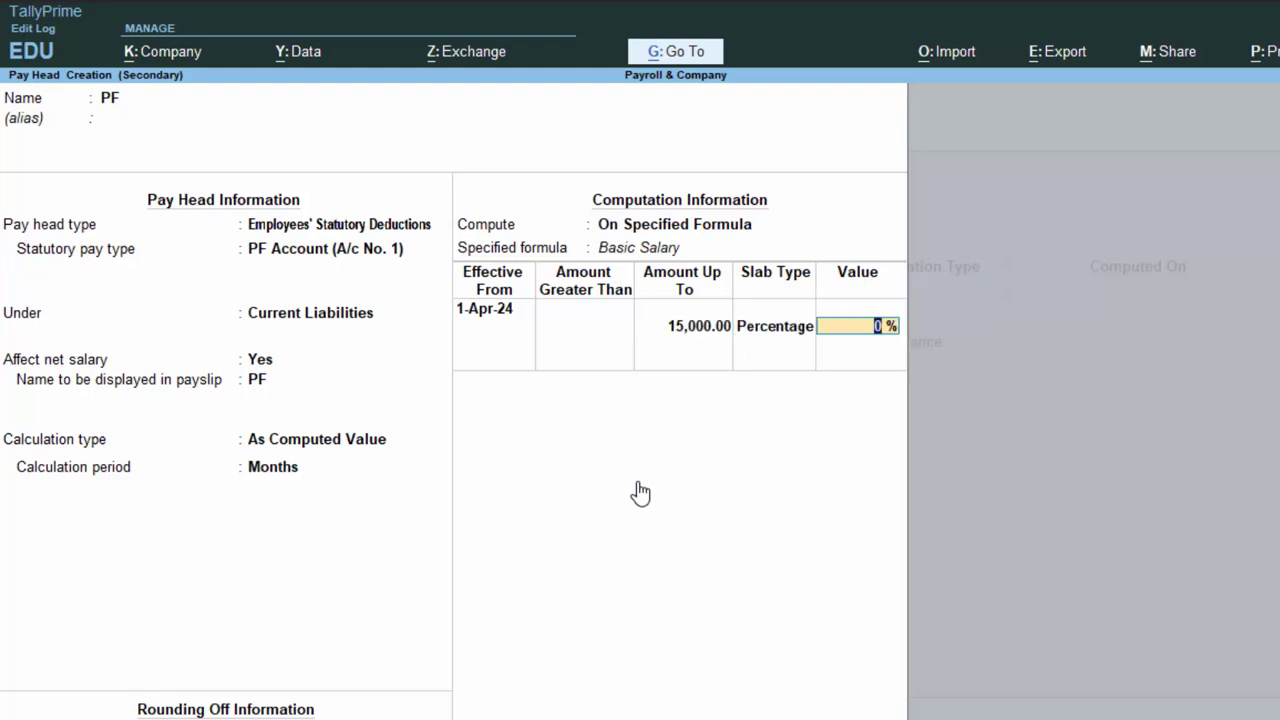
{"action": "type", "text": "10"}
{"action": "key", "text": "Return"}
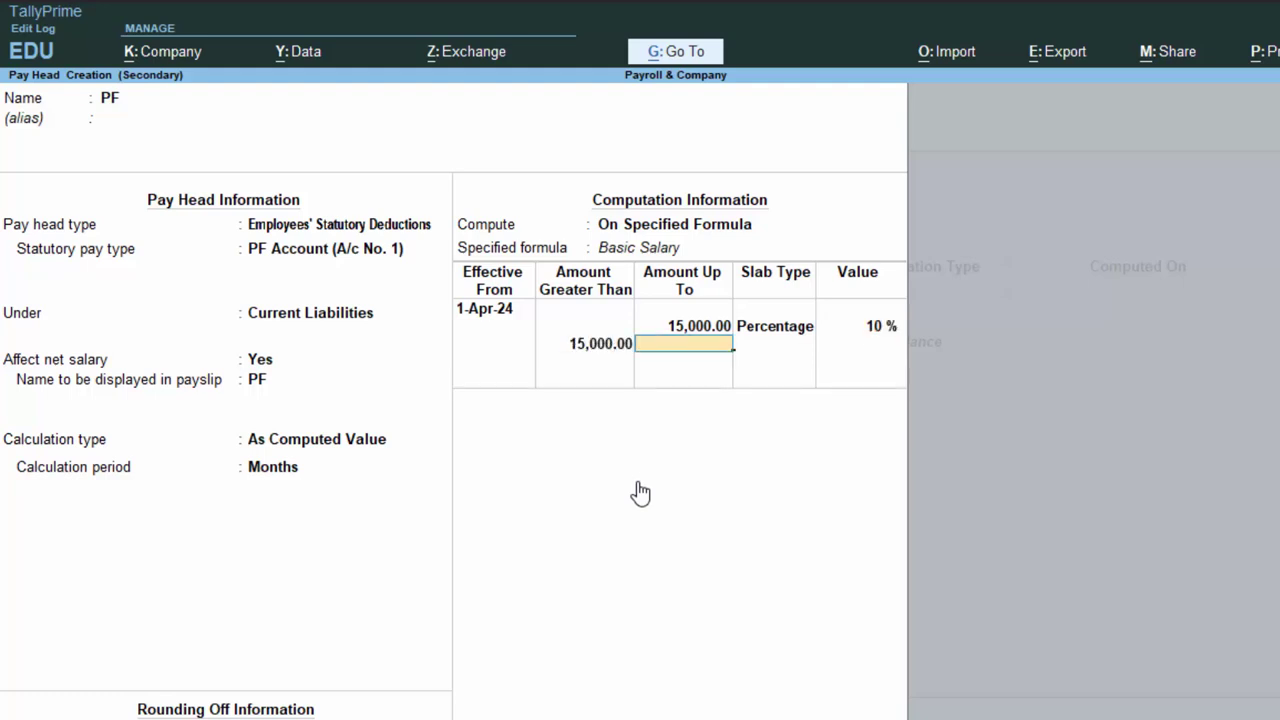
Add a 22,000 slab and a top slab at 15%, then save PF into the salary list.
{"action": "type", "text": "222"}
{"action": "key", "text": "BackSpace"}
{"action": "type", "text": "000"}
{"action": "key", "text": "Return"}
{"action": "key", "text": "Return"}
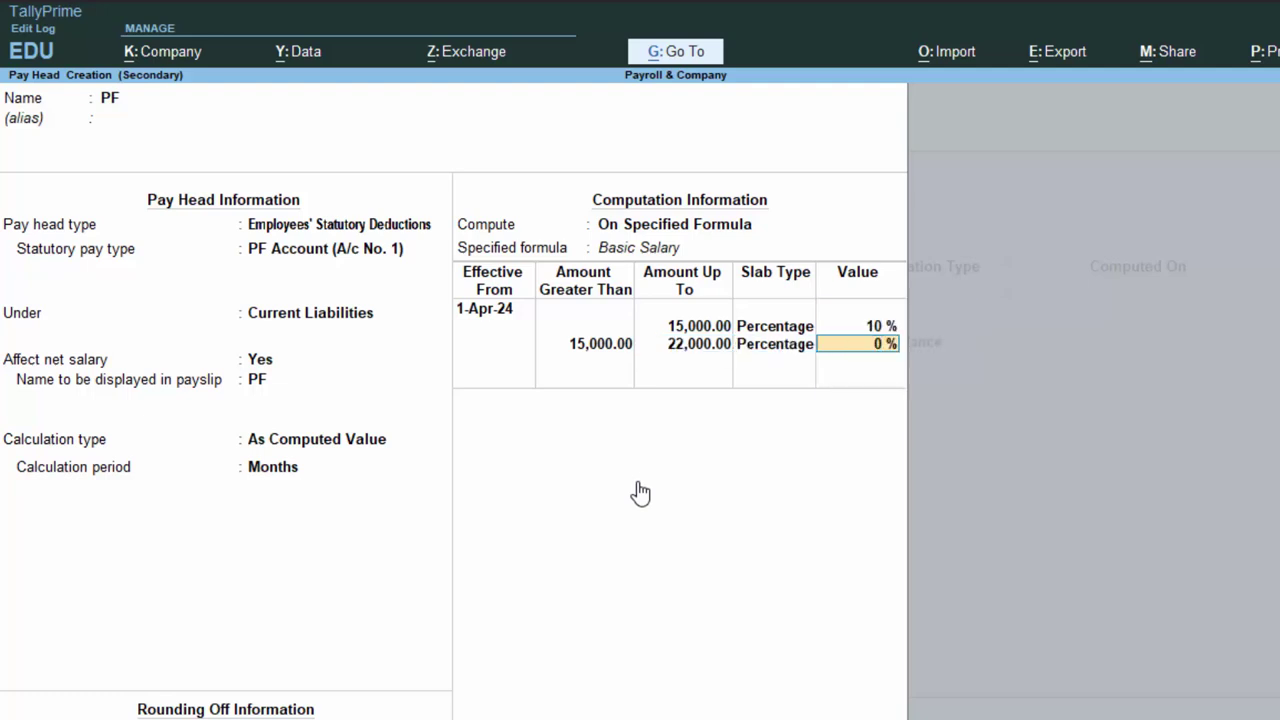
{"action": "type", "text": "15"}
{"action": "key", "text": "Return"}
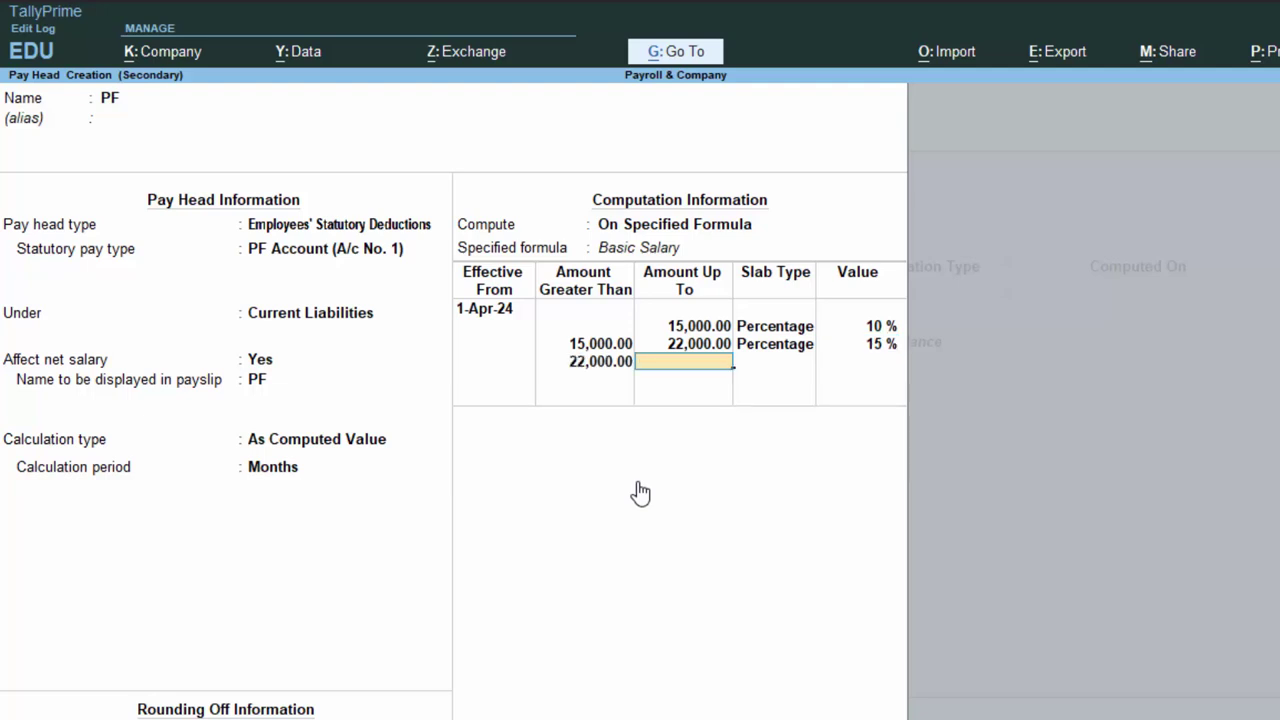
{"action": "key", "text": "Return"}
{"action": "key", "text": "Return"}
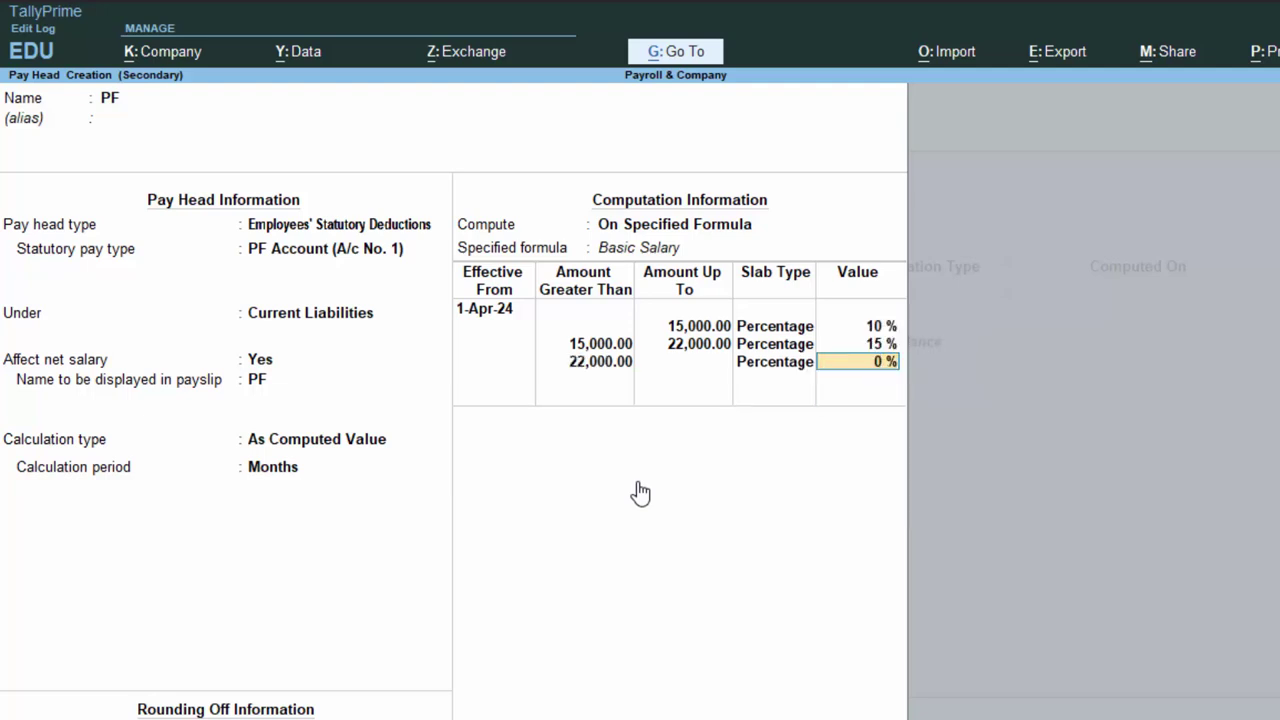
{"action": "type", "text": "15"}
{"action": "key", "text": "Return"}
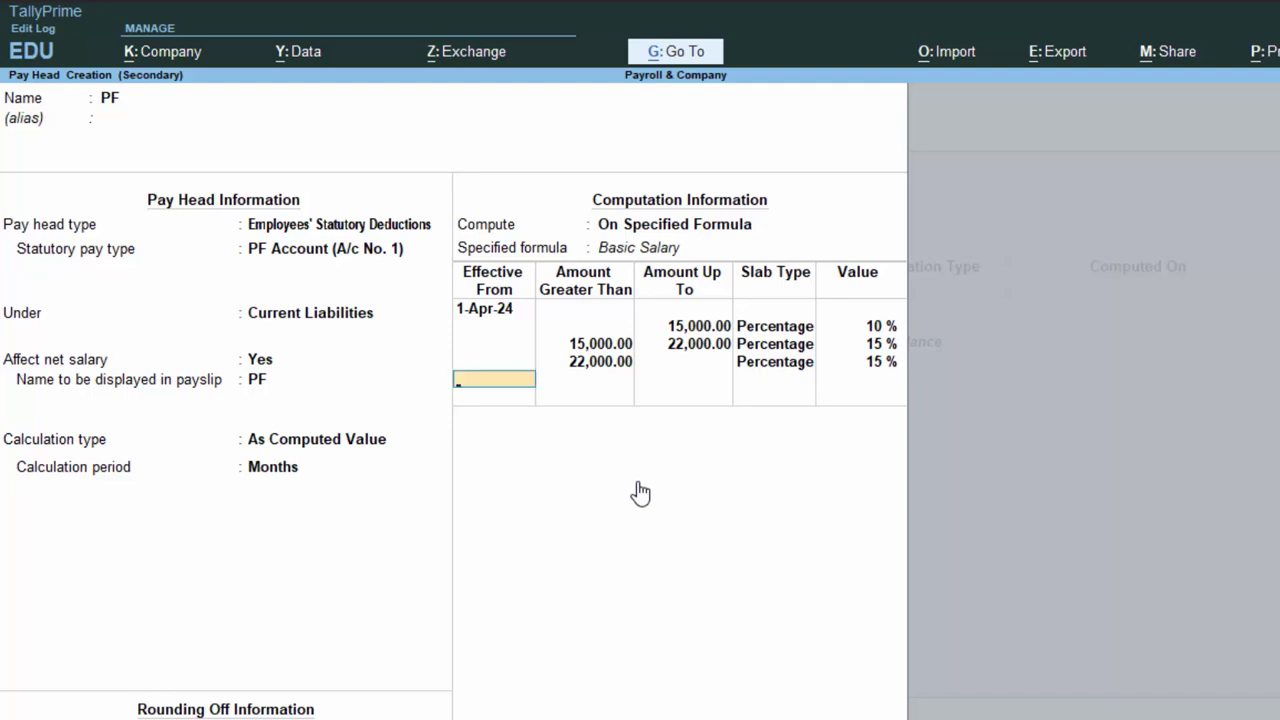
{"action": "key", "text": "Return"}
{"action": "key", "text": "Return"}
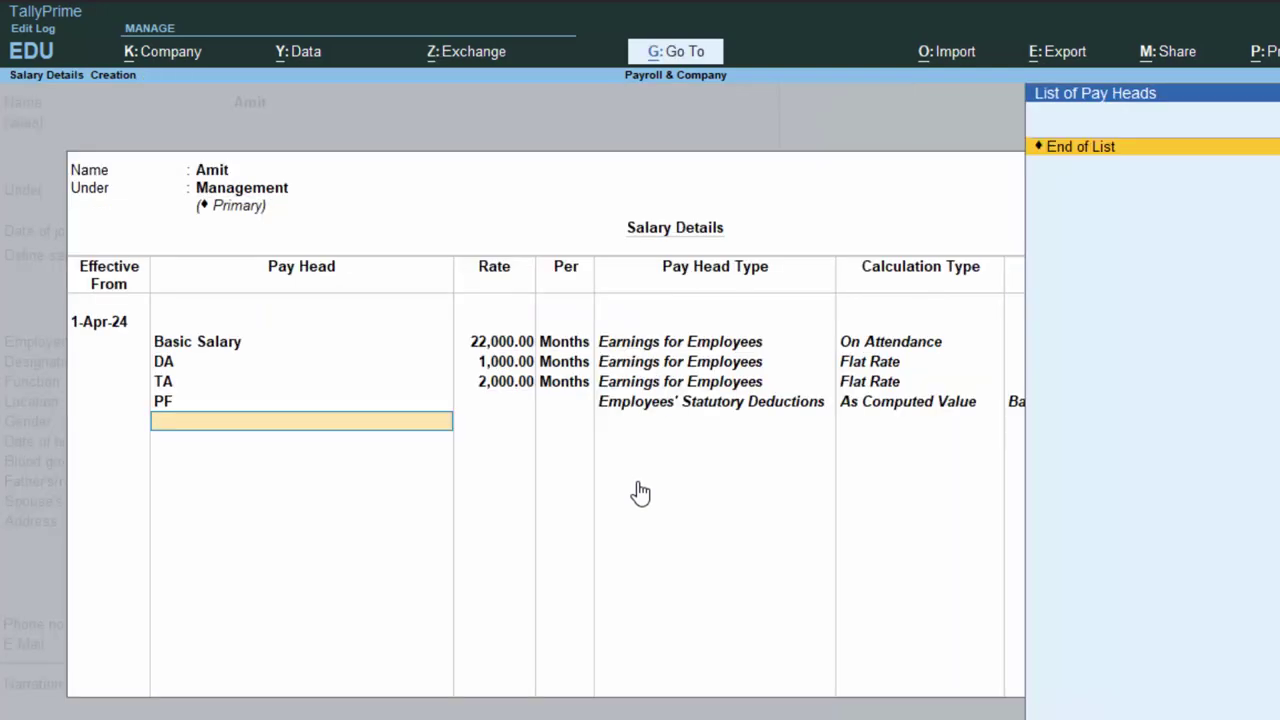
{"action": "key", "text": "Return"}
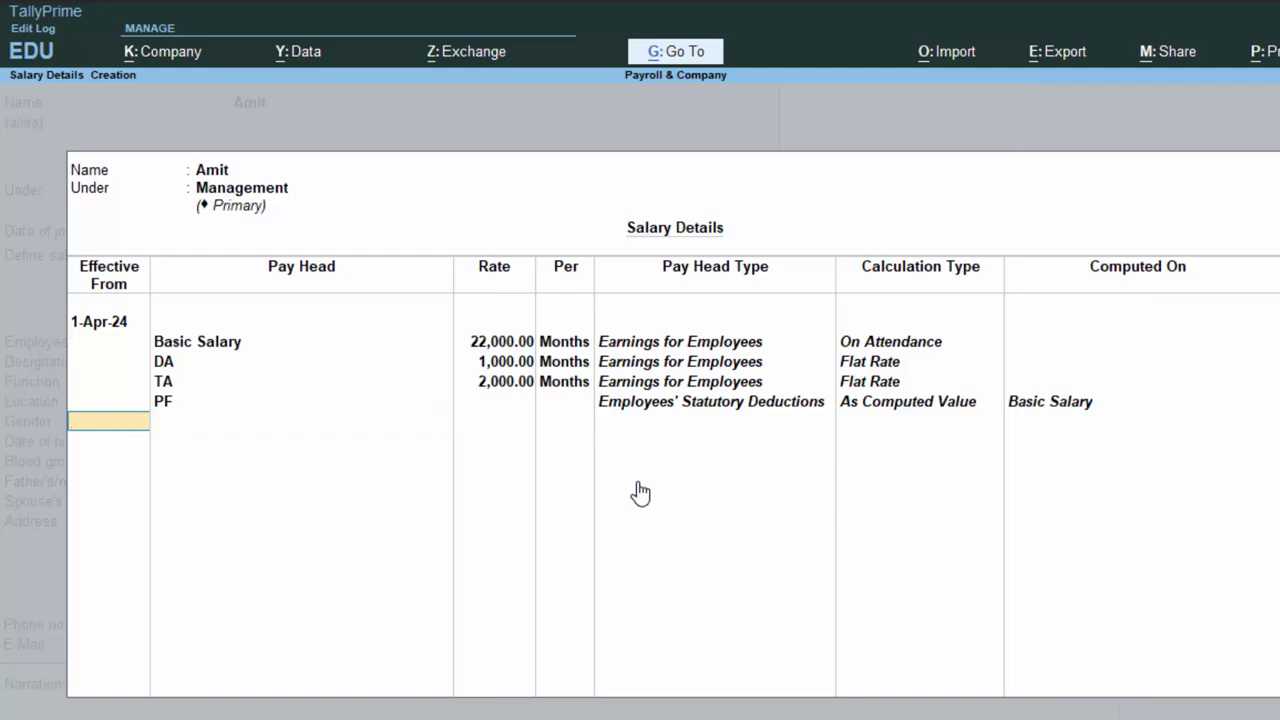
{"action": "key", "text": "Return"}
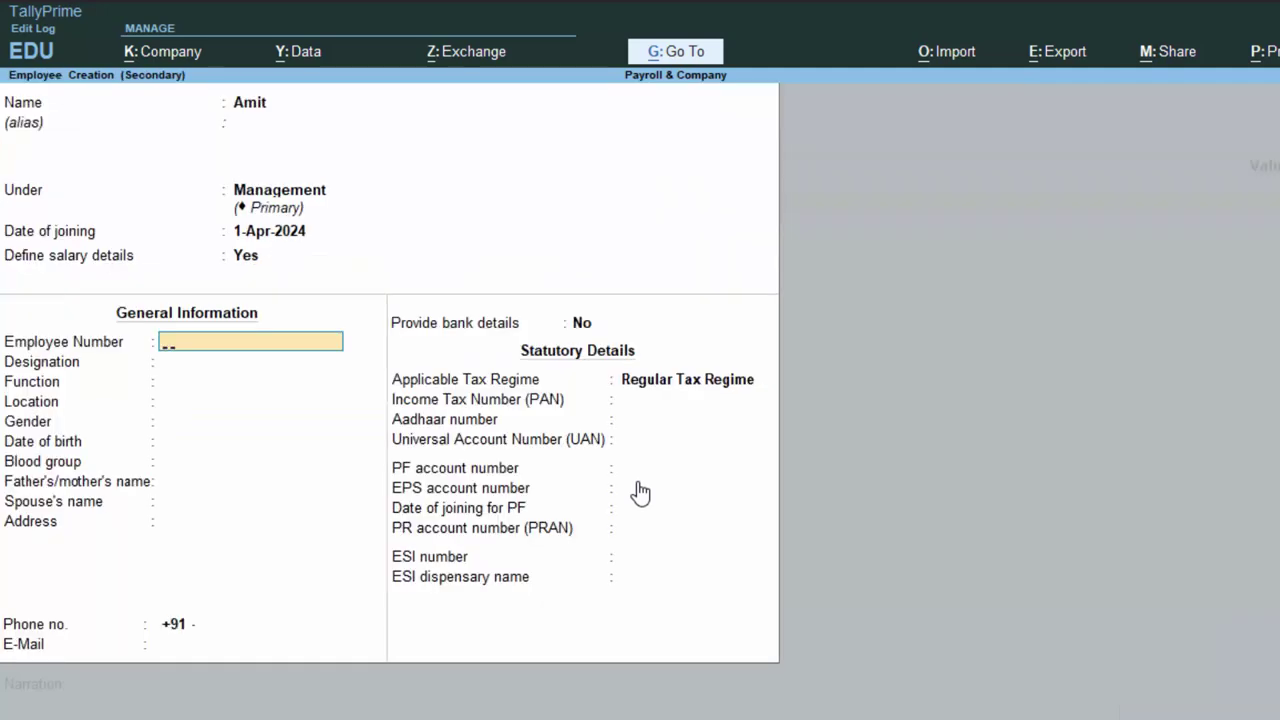
Enter the employee number, designation Manager, function Management and location Deoria.
{"action": "type", "text": "54335"}
{"action": "key", "text": "Return"}
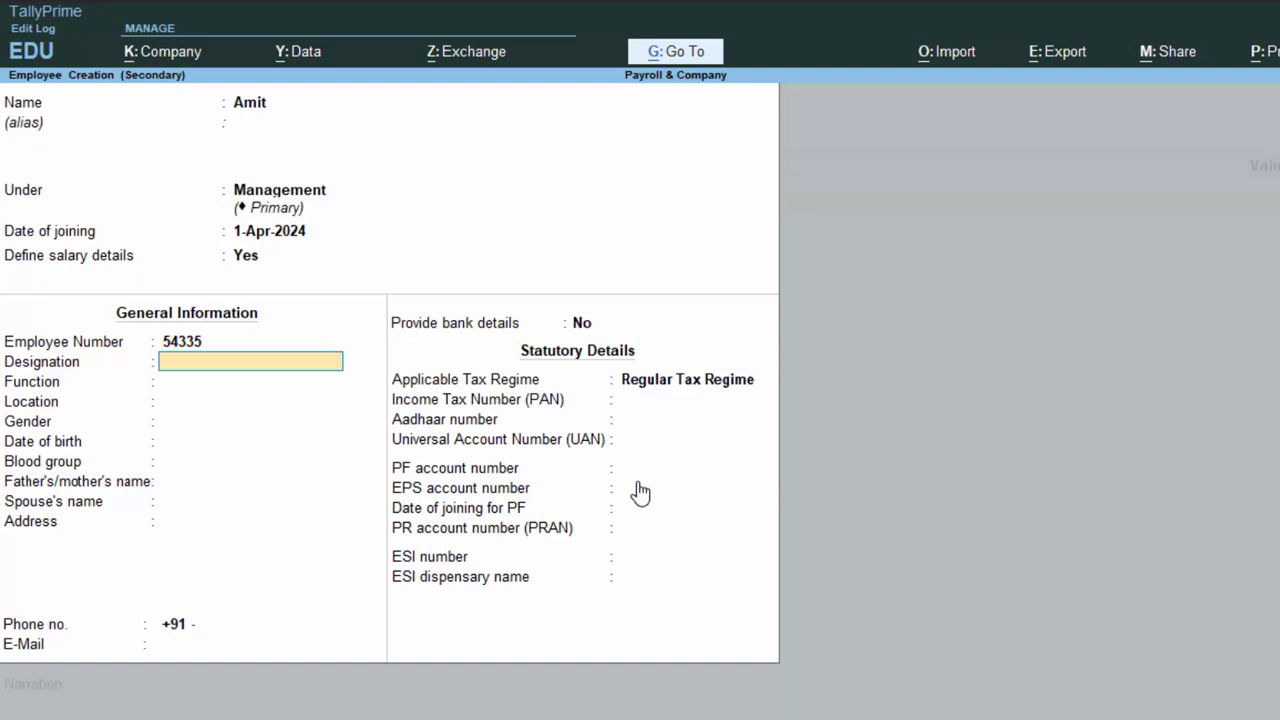
{"action": "type", "text": "Manager"}
{"action": "key", "text": "Return"}
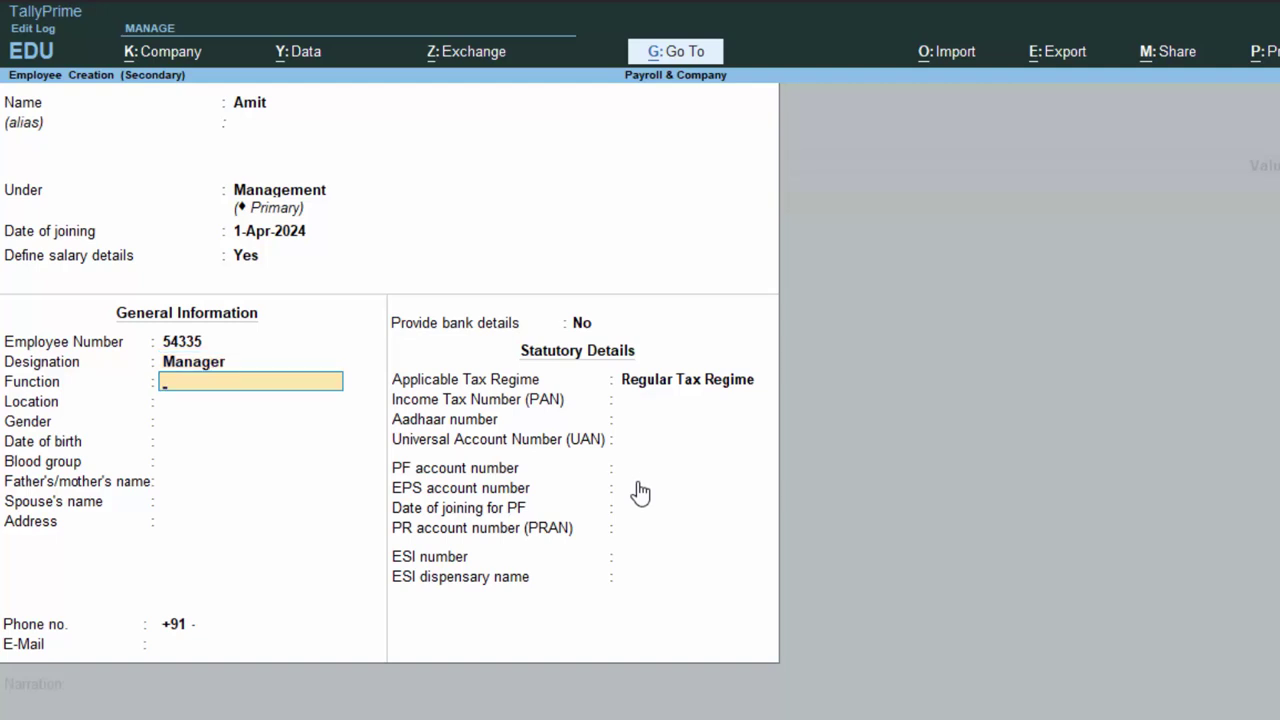
{"action": "type", "text": "Management"}
{"action": "key", "text": "Return"}
{"action": "key", "text": "Return"}
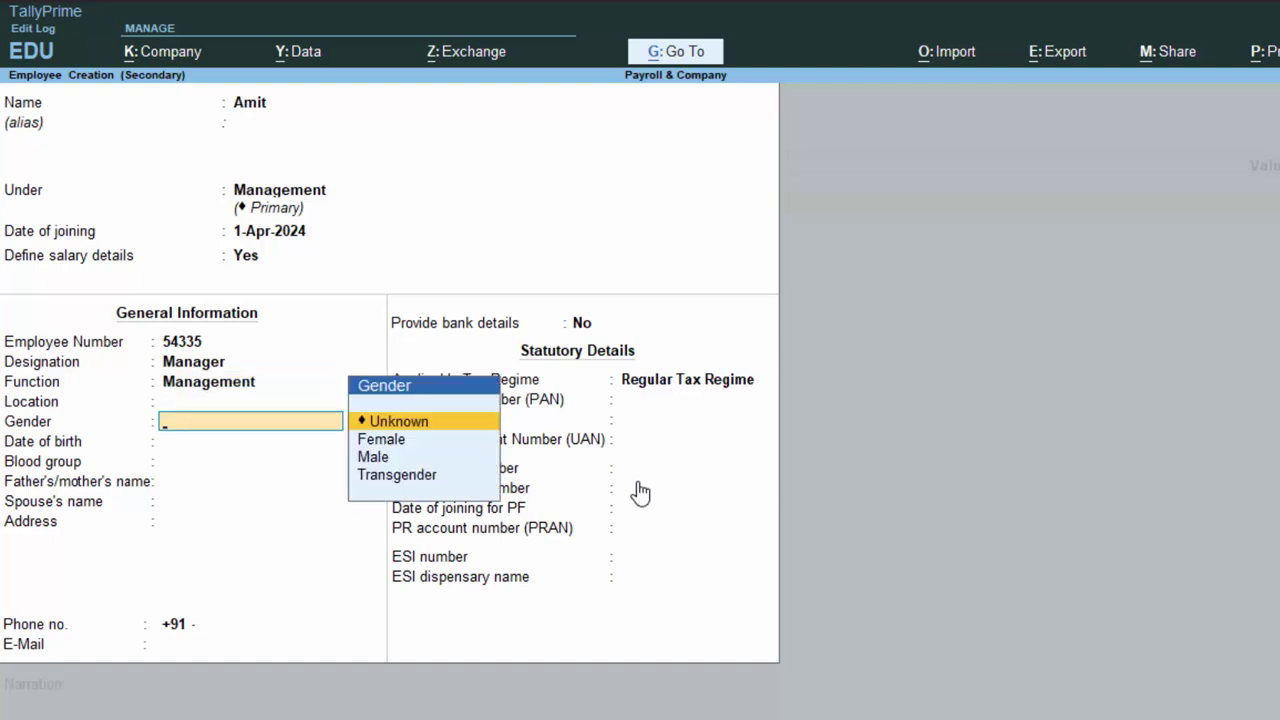
{"action": "key", "text": "BackSpace"}
{"action": "type", "text": "Deo"}
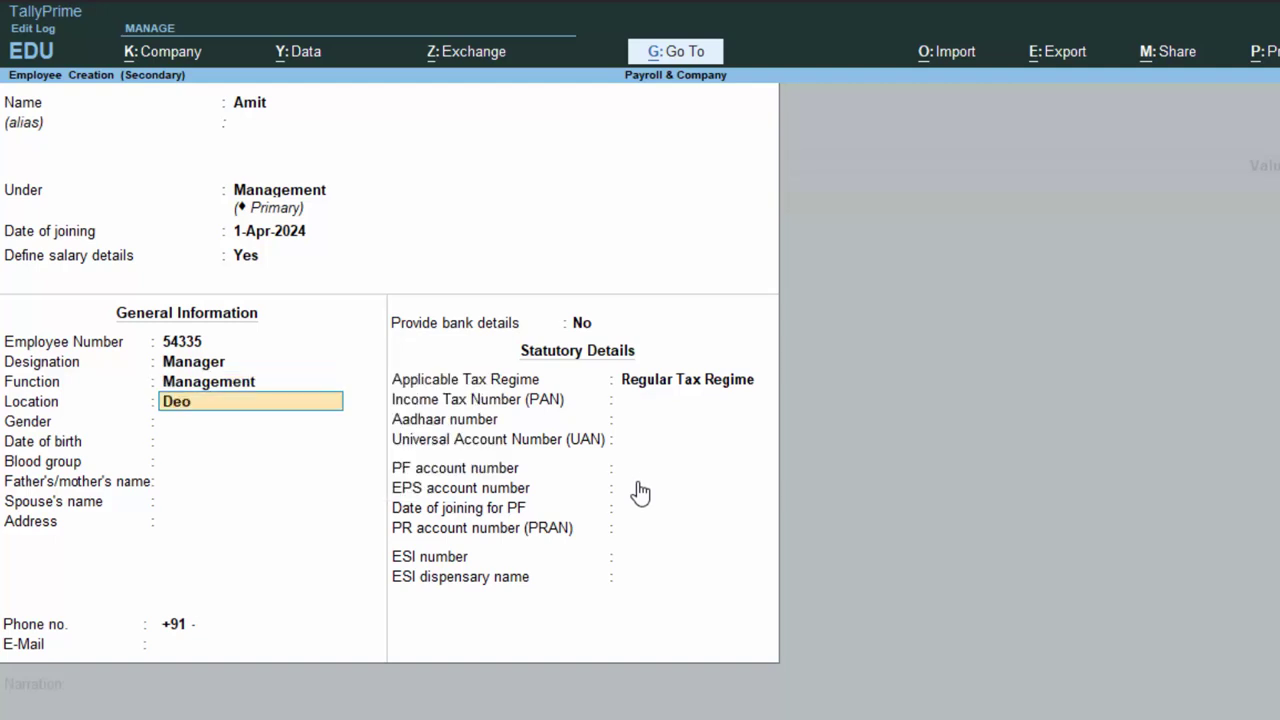
{"action": "type", "text": "ria"}
{"action": "key", "text": "Return"}
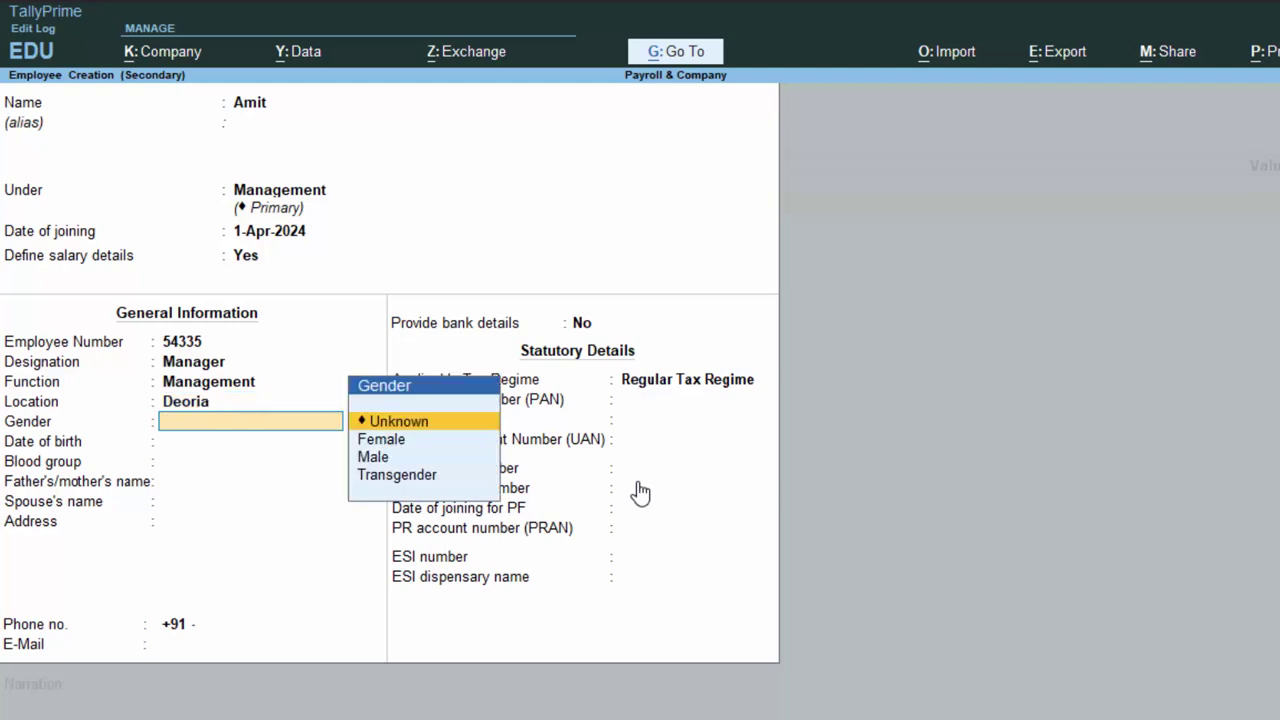
Set gender Male, birth date 1-May-1990, blood group A1B Positive, the address, and bank details Yes.
{"action": "key", "text": "Down"}
{"action": "key", "text": "Down"}
{"action": "key", "text": "Return"}
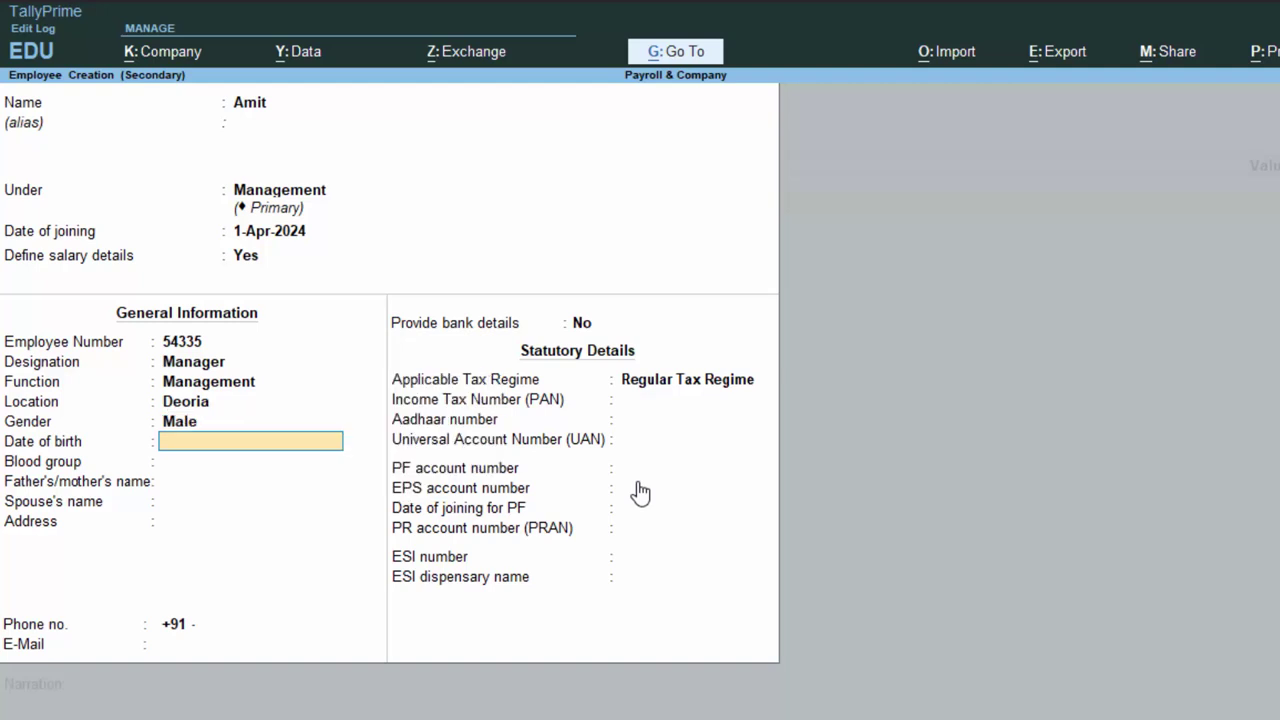
{"action": "type", "text": "1-5-1990"}
{"action": "key", "text": "Return"}
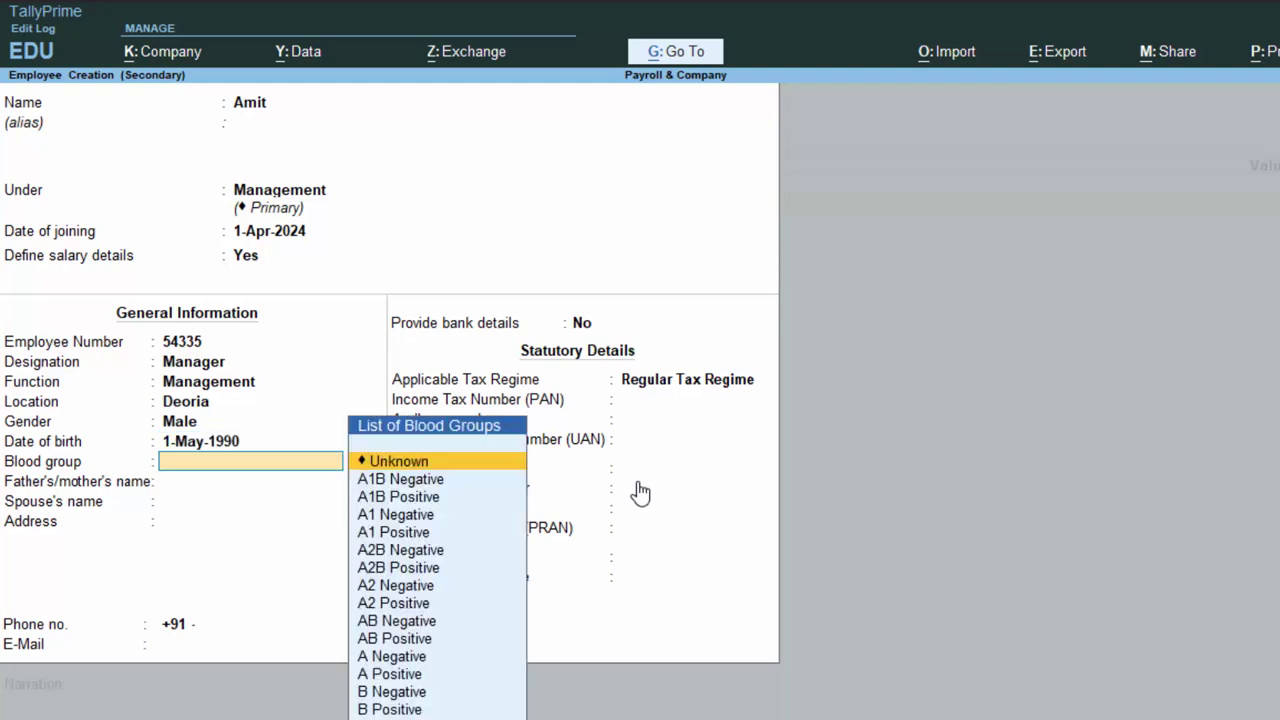
{"action": "key", "text": "Down"}
{"action": "key", "text": "Down"}
{"action": "key", "text": "Return"}
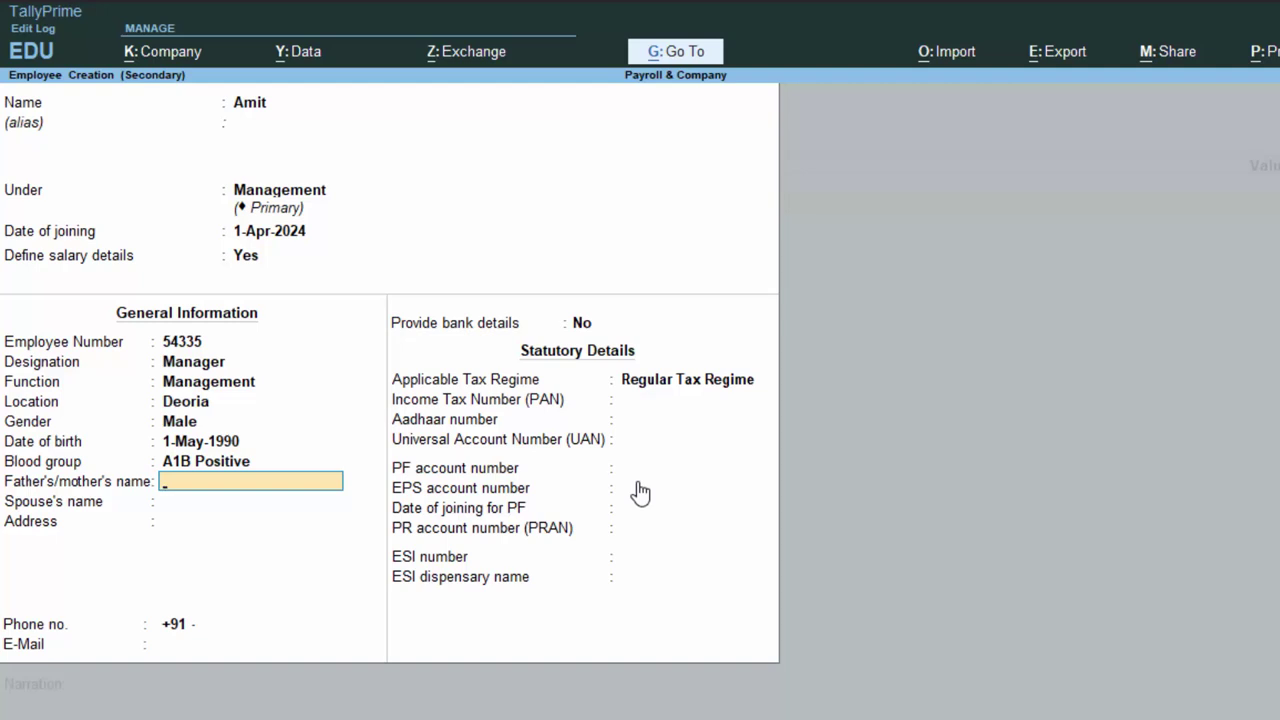
{"action": "key", "text": "Return"}
{"action": "key", "text": "Return"}
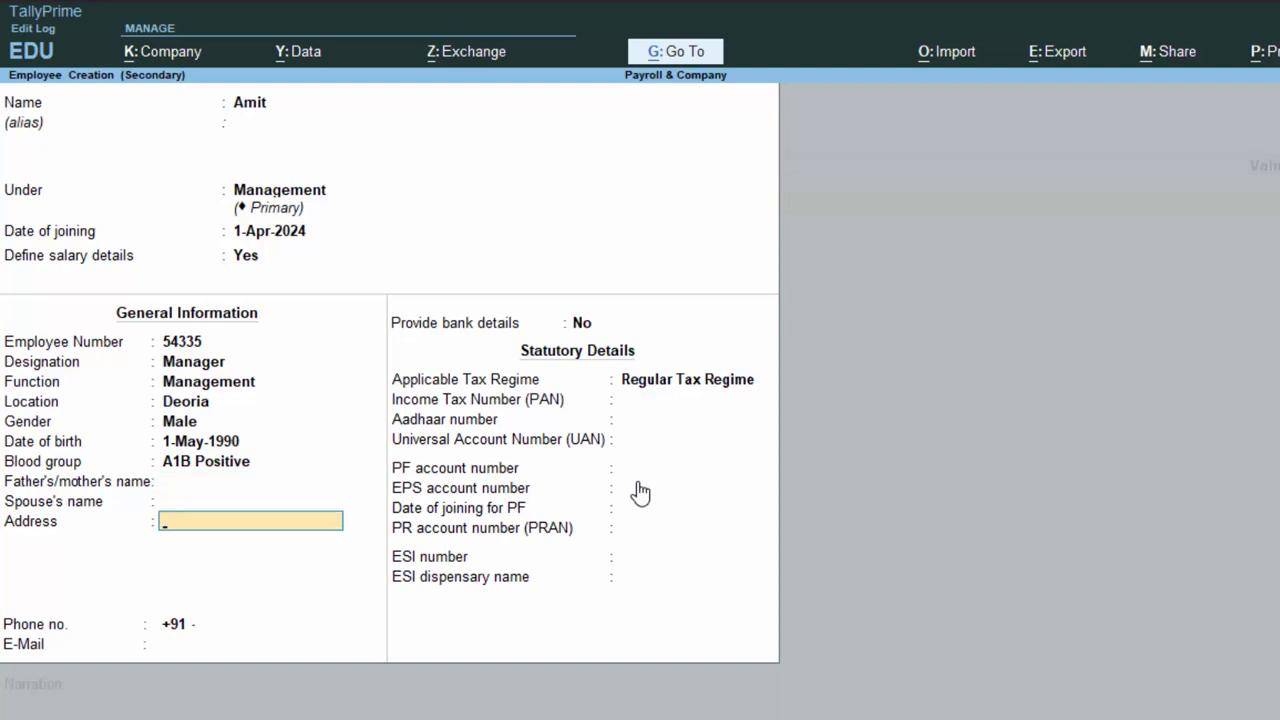
{"action": "type", "text": "New Colony Deoru"}
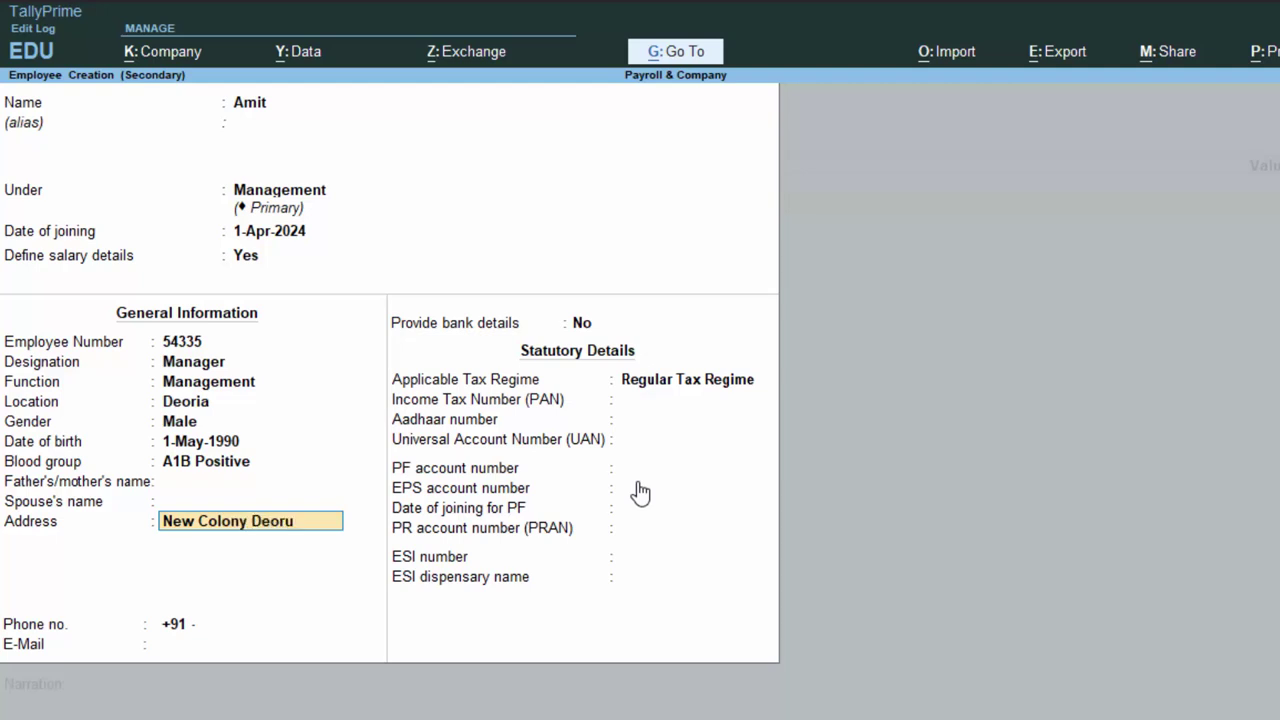
{"action": "key", "text": "BackSpace"}
{"action": "type", "text": "ia"}
{"action": "key", "text": "Return"}
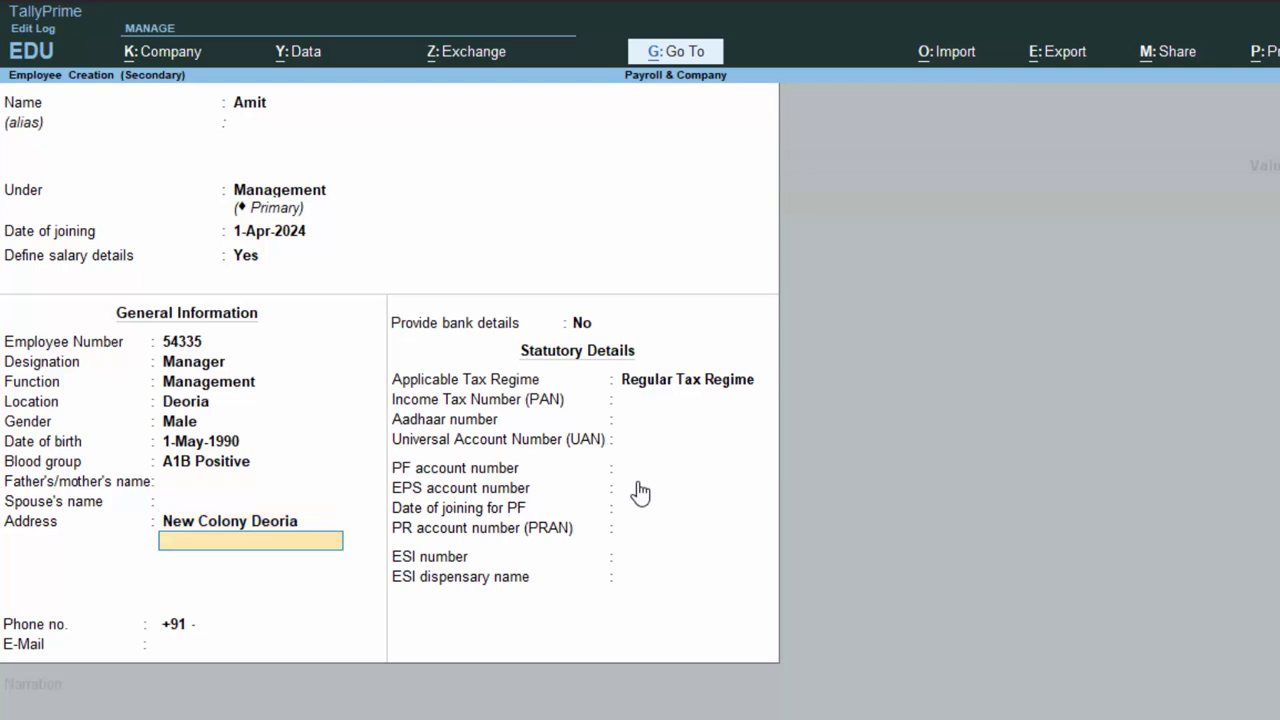
{"action": "key", "text": "Return"}
{"action": "key", "text": "Return"}
{"action": "key", "text": "Return"}
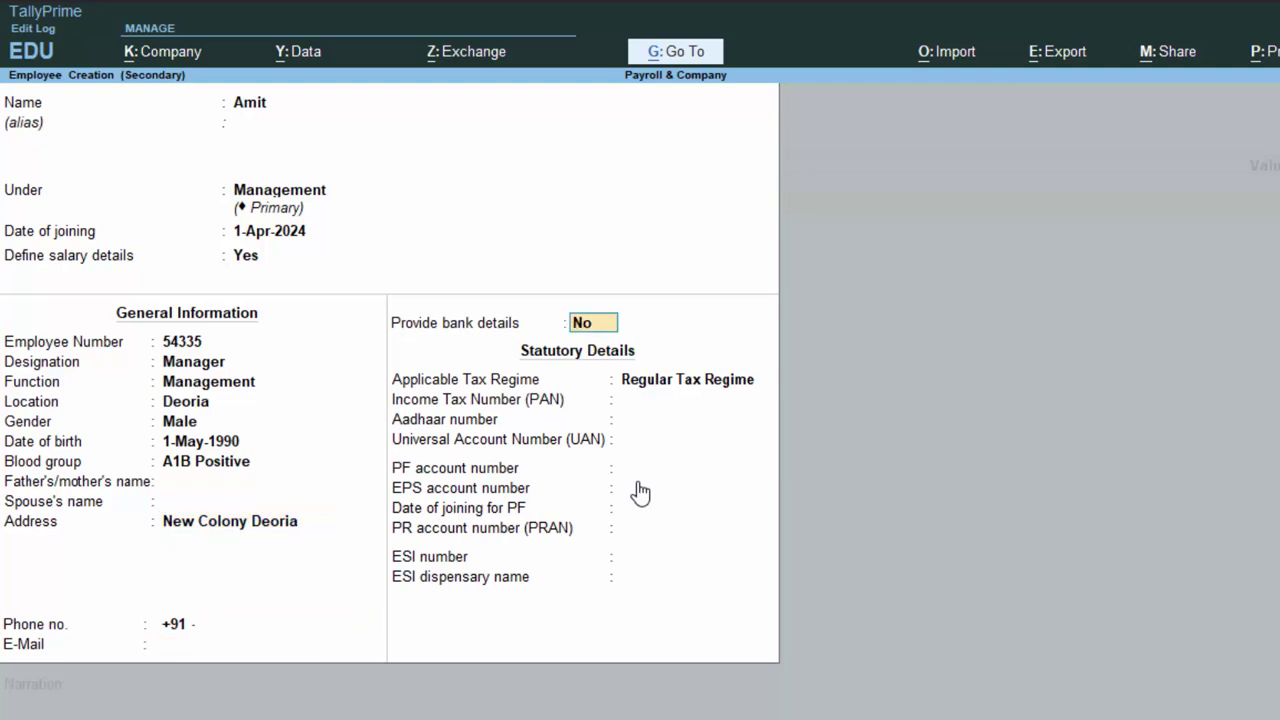
{"action": "type", "text": "y"}
{"action": "key", "text": "Return"}
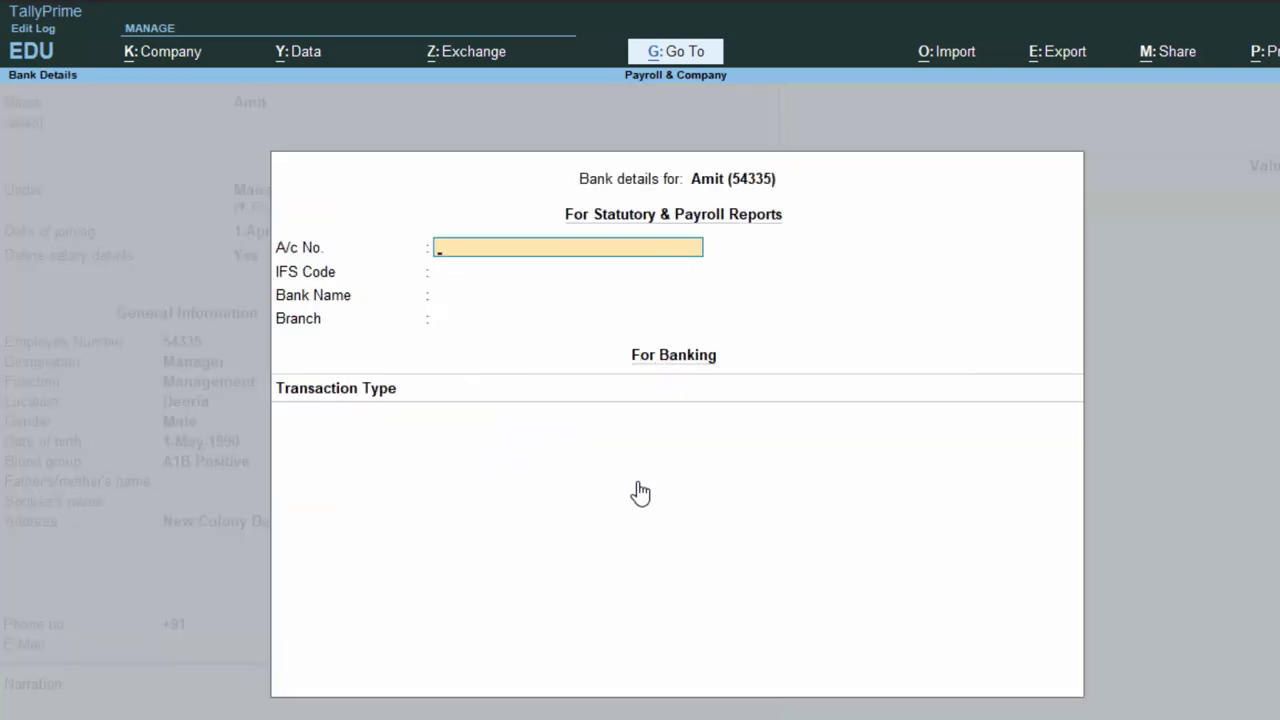
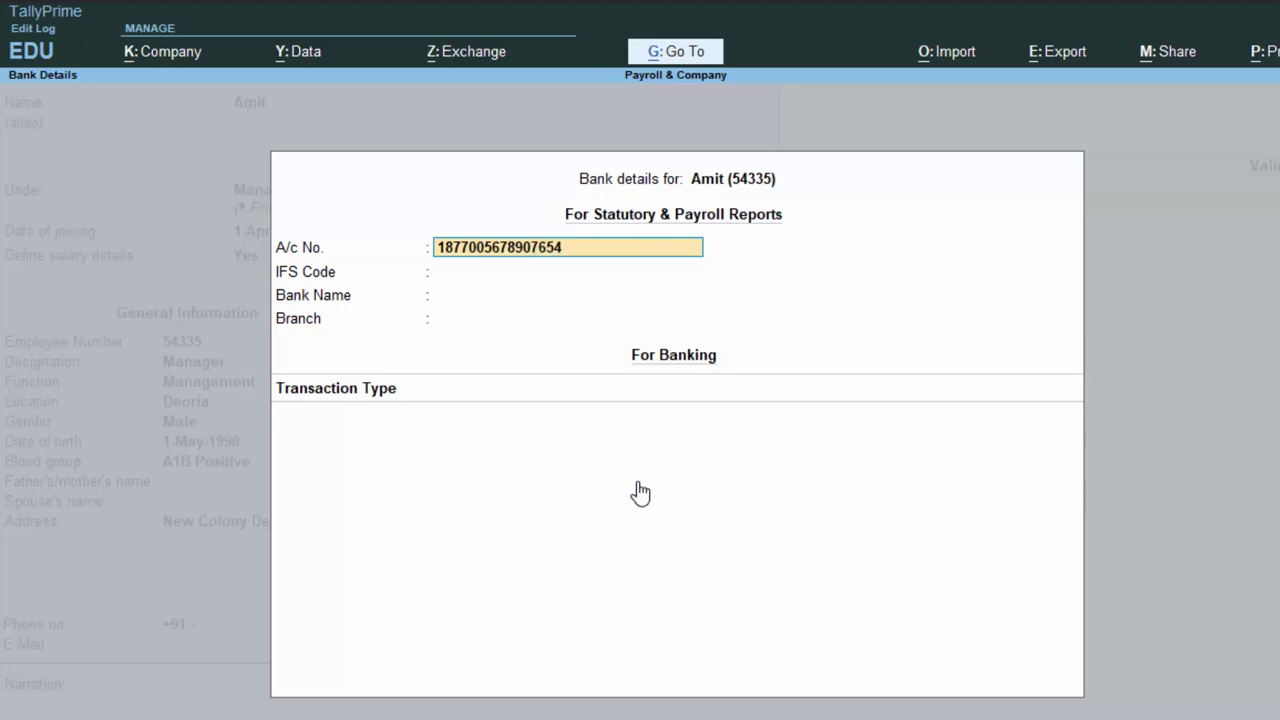
Enter the employee's bank account number, leave IFS Code blank, bank Not Applicable, branch Deoria.
{"action": "key", "text": "Return"}
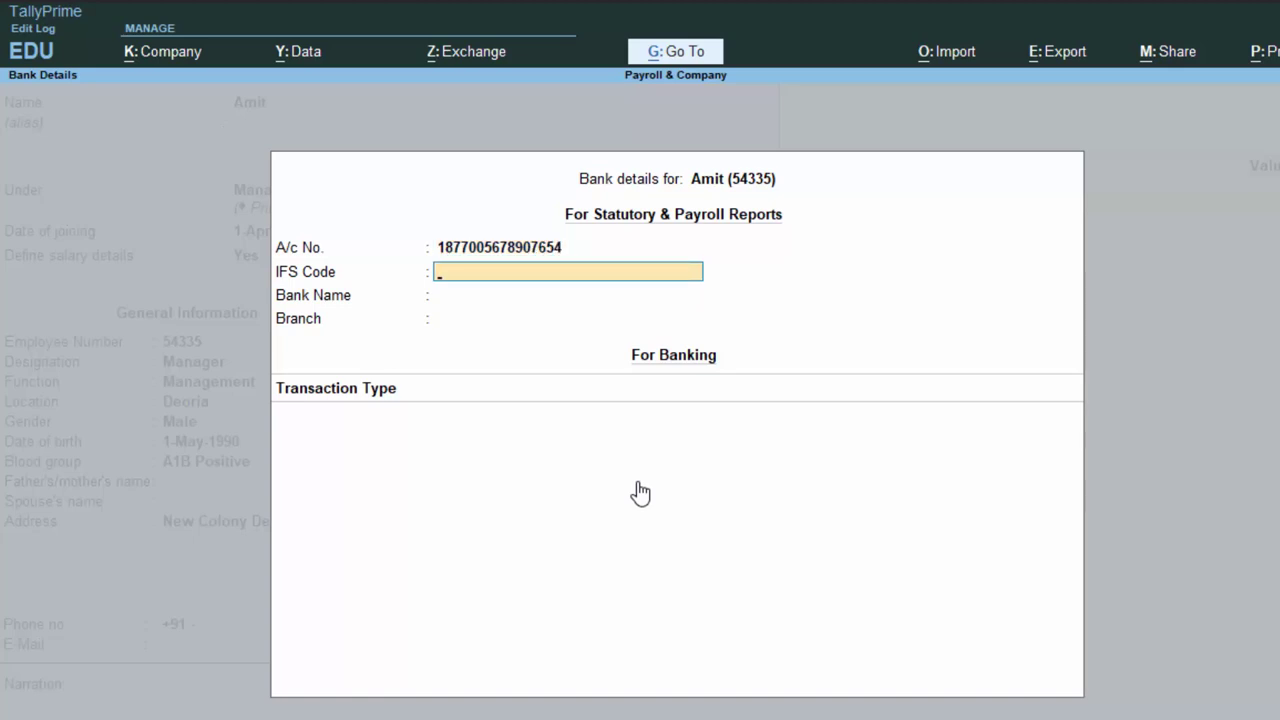
{"action": "key", "text": "Return"}
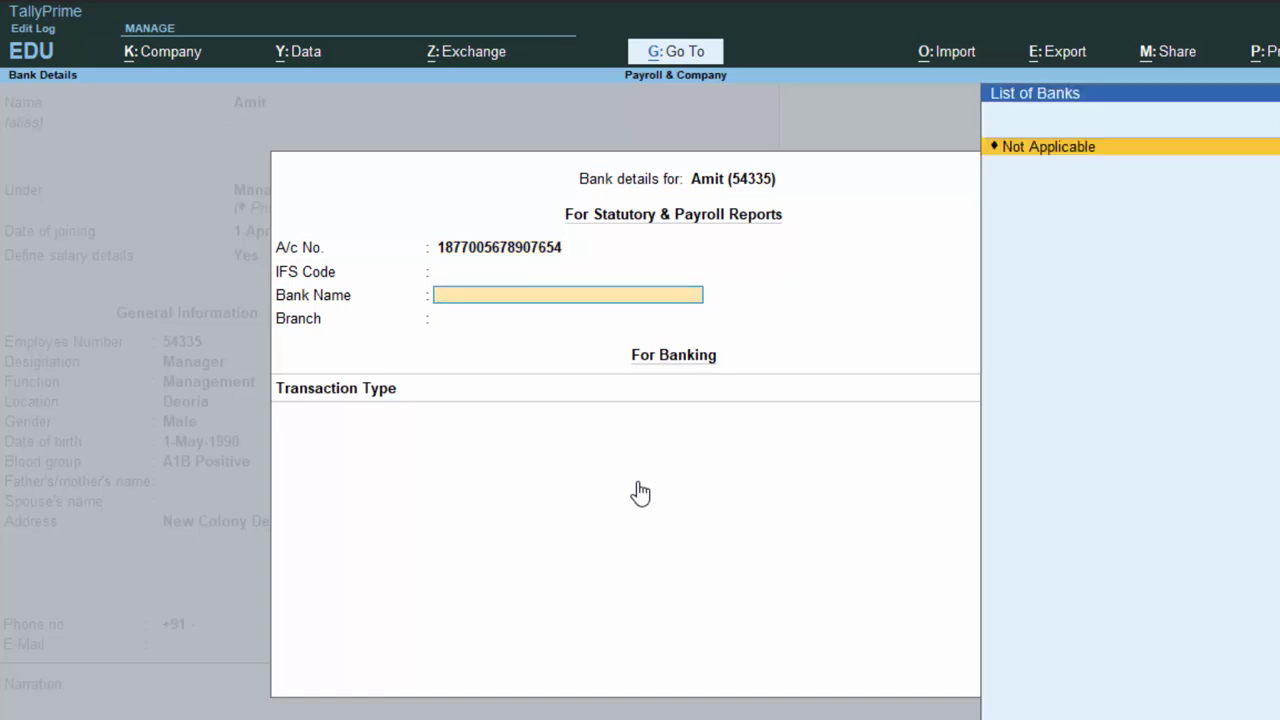
{"action": "key", "text": "Return"}
{"action": "type", "text": "De"}
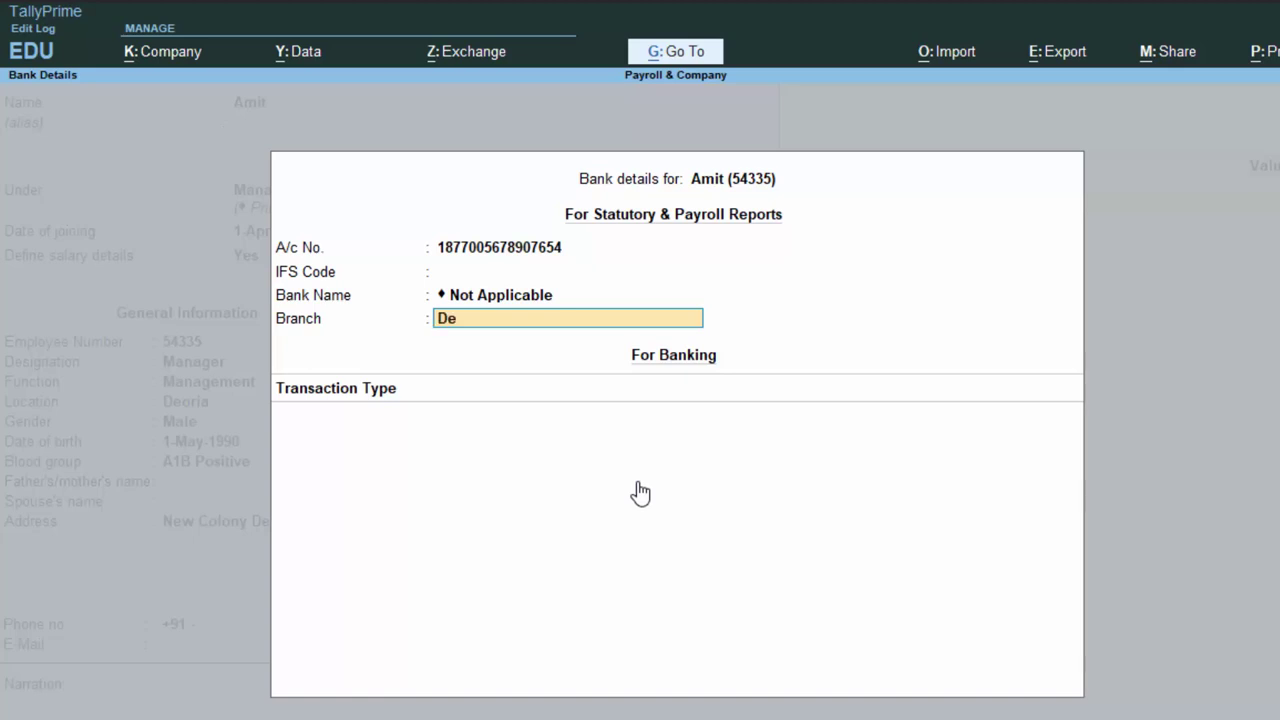
{"action": "type", "text": "orii"}
{"action": "key", "text": "BackSpace"}
{"action": "type", "text": "a"}
{"action": "key", "text": "Return"}
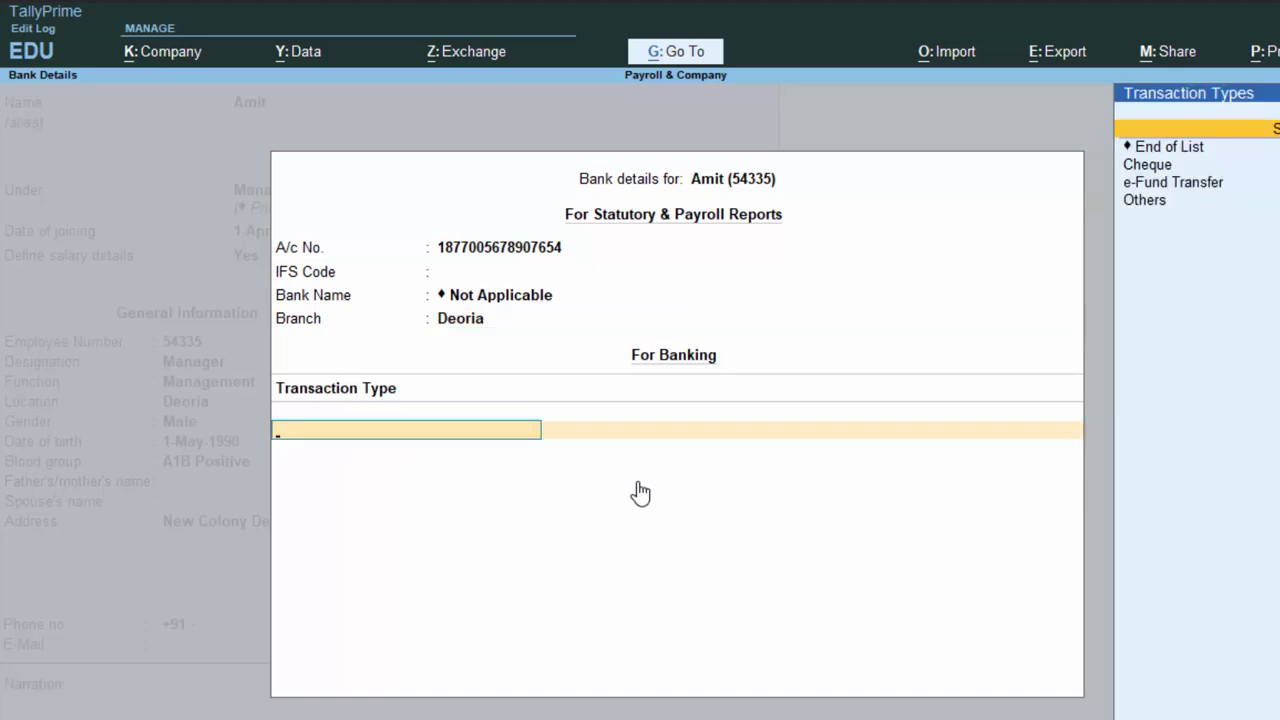
Set the transaction type to e-Fund Transfer, keep Regular Tax Regime and skip the statutory fields.
{"action": "key", "text": "Down"}
{"action": "key", "text": "Down"}
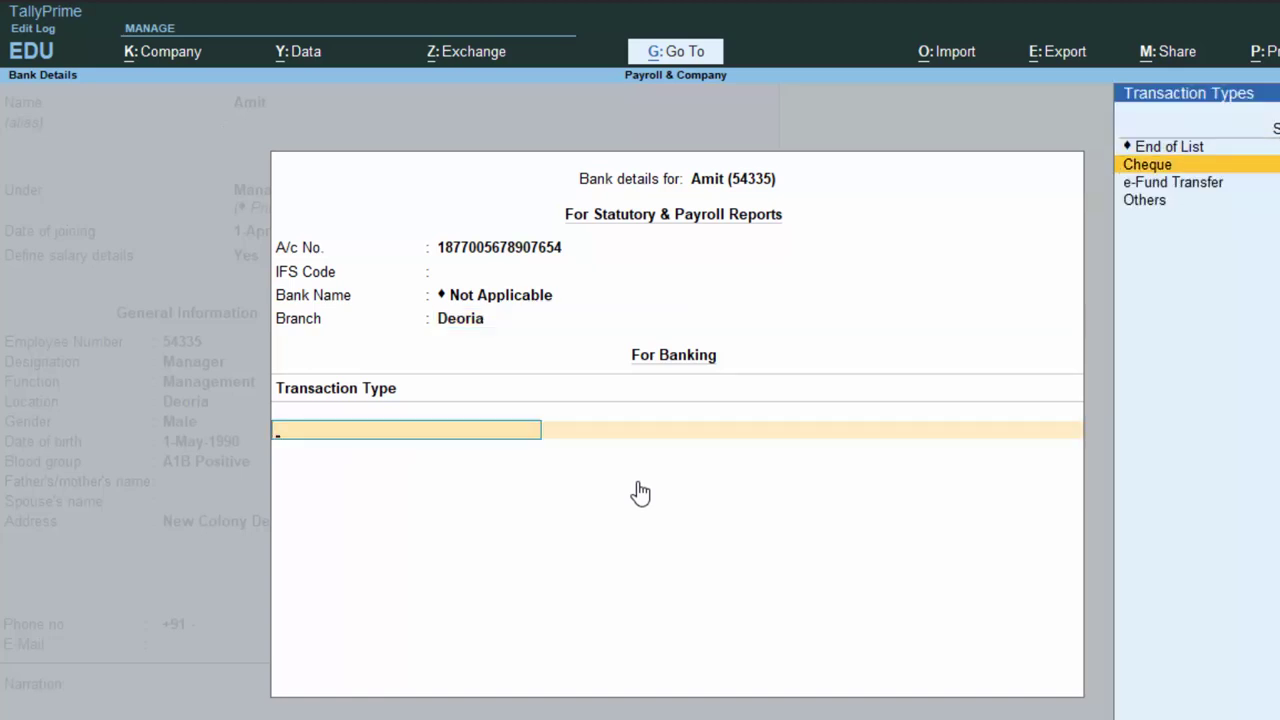
{"action": "key", "text": "Down"}
{"action": "key", "text": "Return"}
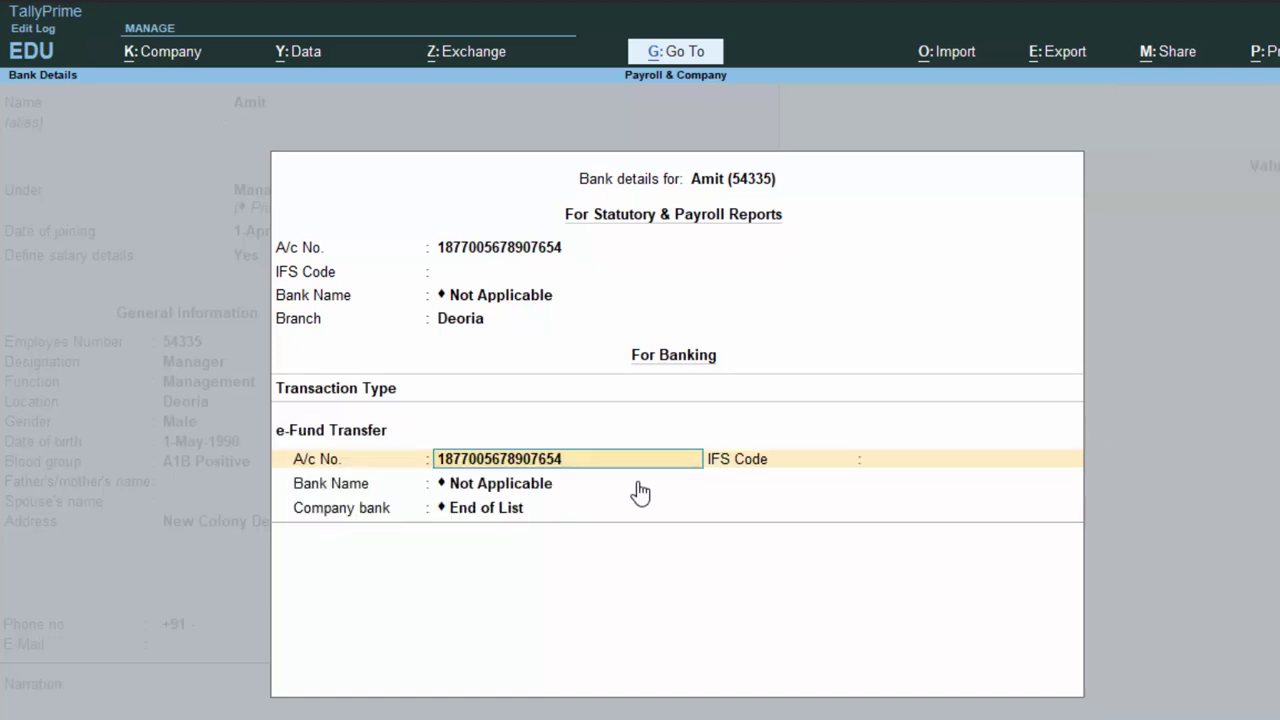
{"action": "key", "text": "Return"}
{"action": "key", "text": "Return"}
{"action": "key", "text": "Return"}
{"action": "key", "text": "Return"}
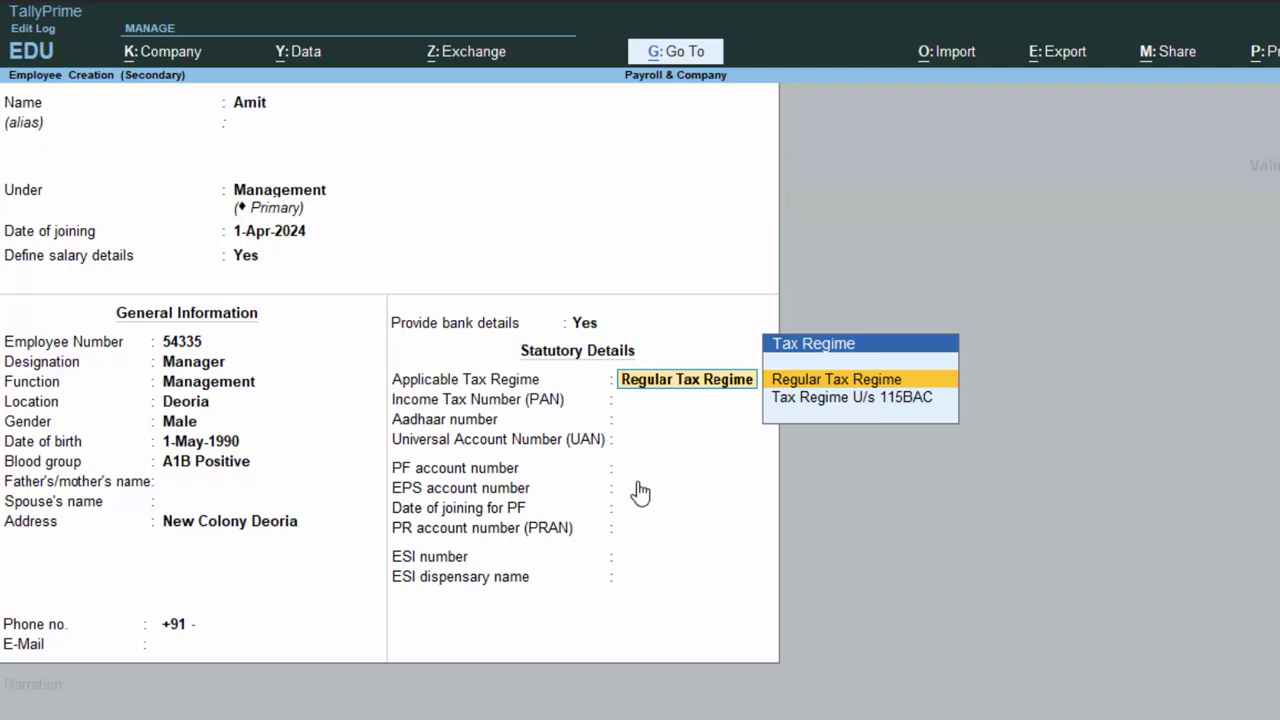
{"action": "key", "text": "Return"}
{"action": "key", "text": "Return"}
{"action": "key", "text": "Return"}
{"action": "key", "text": "Return"}
{"action": "key", "text": "Return"}
{"action": "key", "text": "Return"}
{"action": "key", "text": "Return"}
{"action": "key", "text": "Return"}
{"action": "key", "text": "Return"}
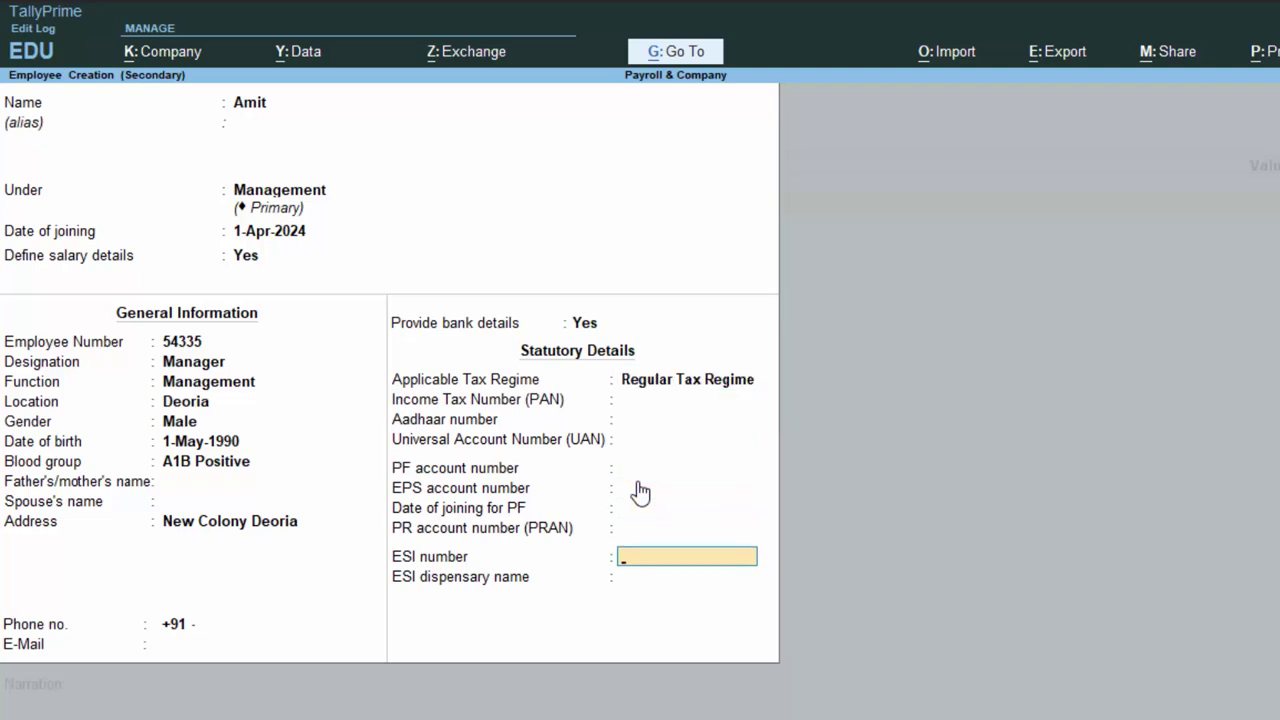
{"action": "key", "text": "Return"}
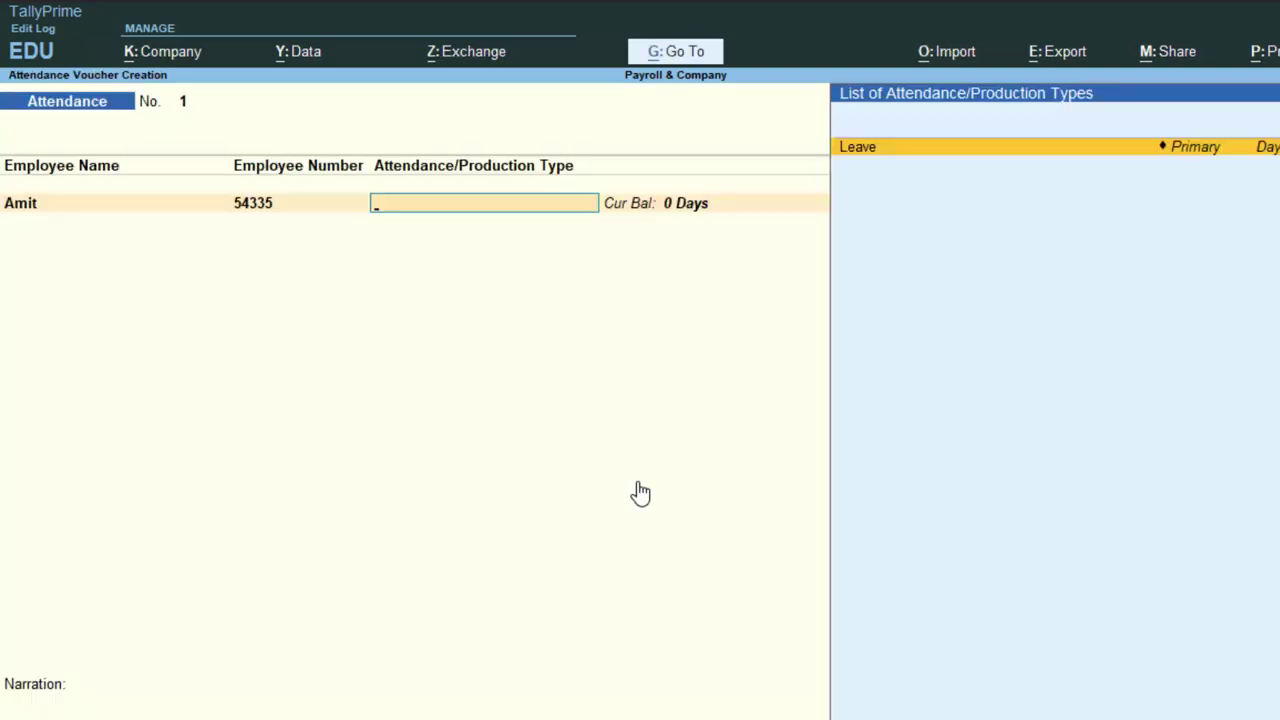
Log 5 days of Leave for Amit with narration 'Attendance recorded' and save the voucher.
{"action": "key", "text": "Return"}
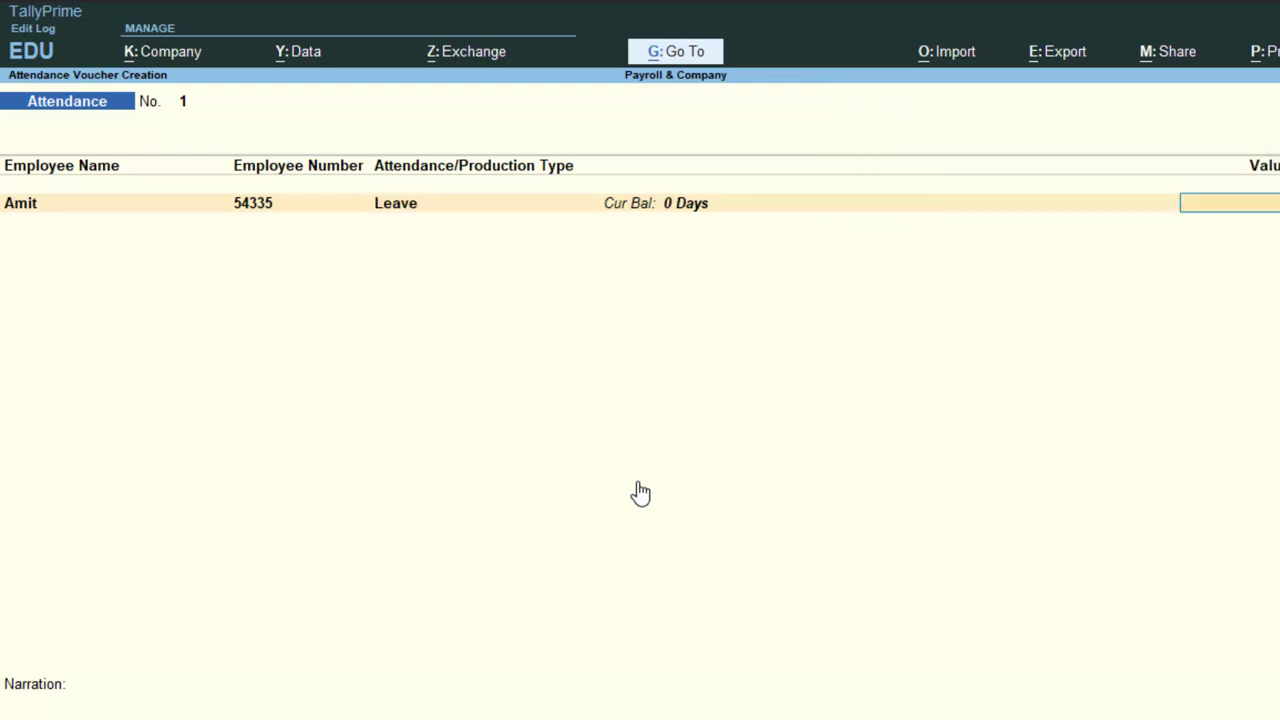
{"action": "type", "text": "5"}
{"action": "key", "text": "Return"}
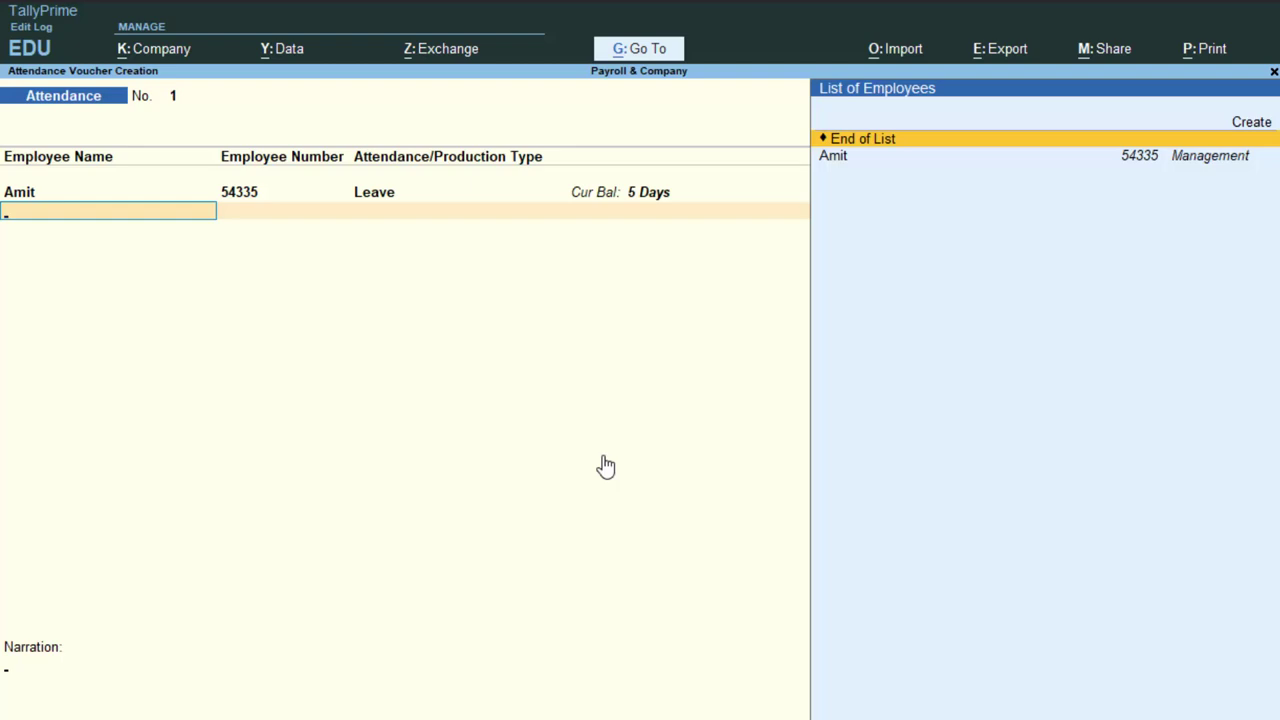
{"action": "key", "text": "Return"}
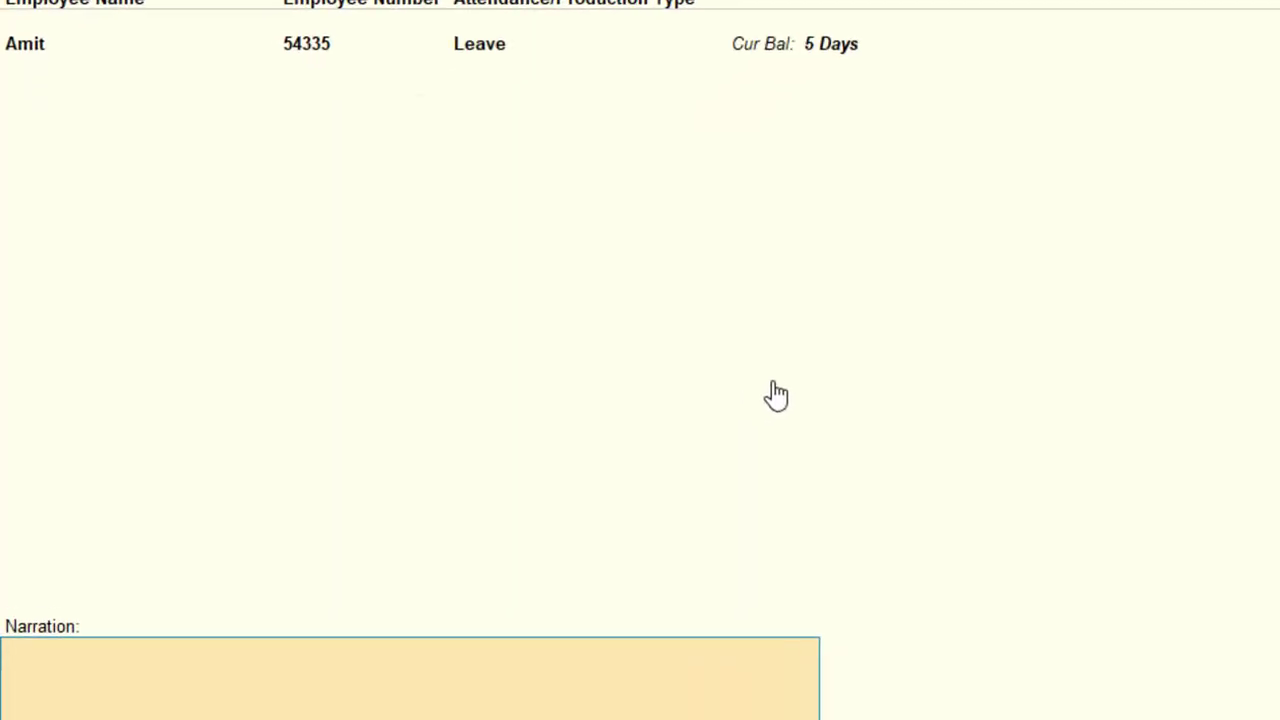
{"action": "type", "text": "Atten"}
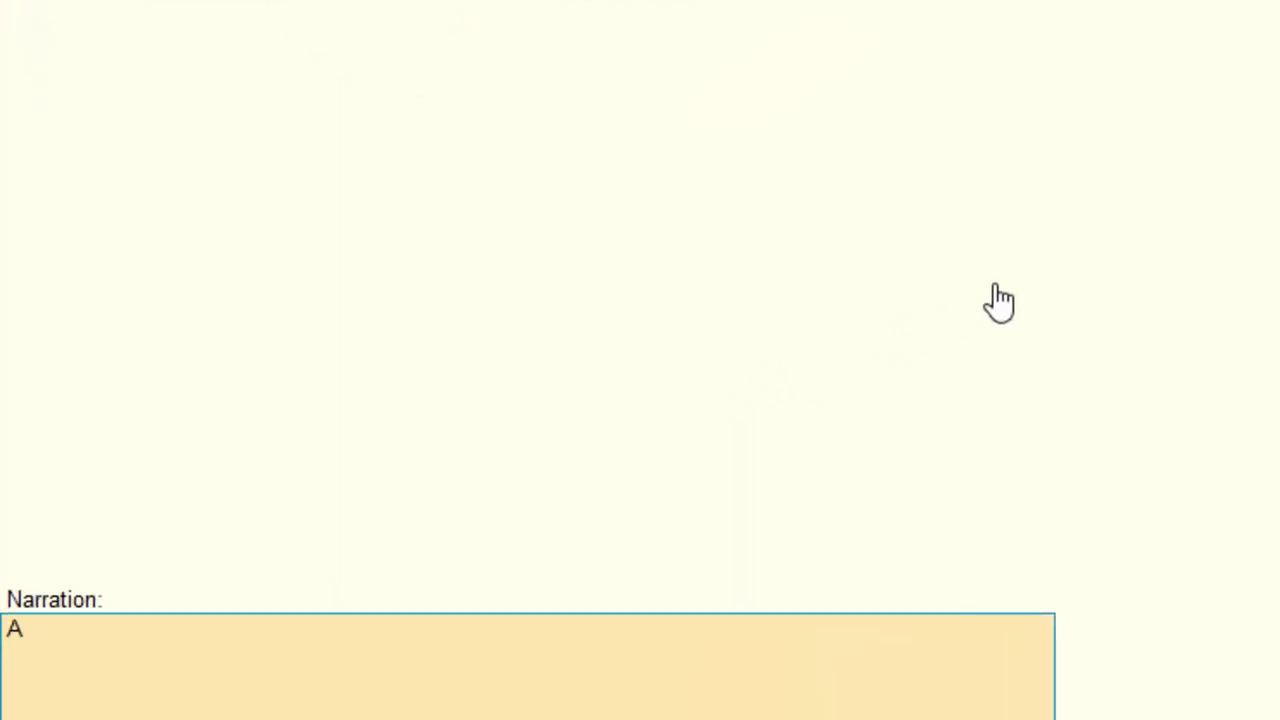
{"action": "type", "text": "dance reco"}
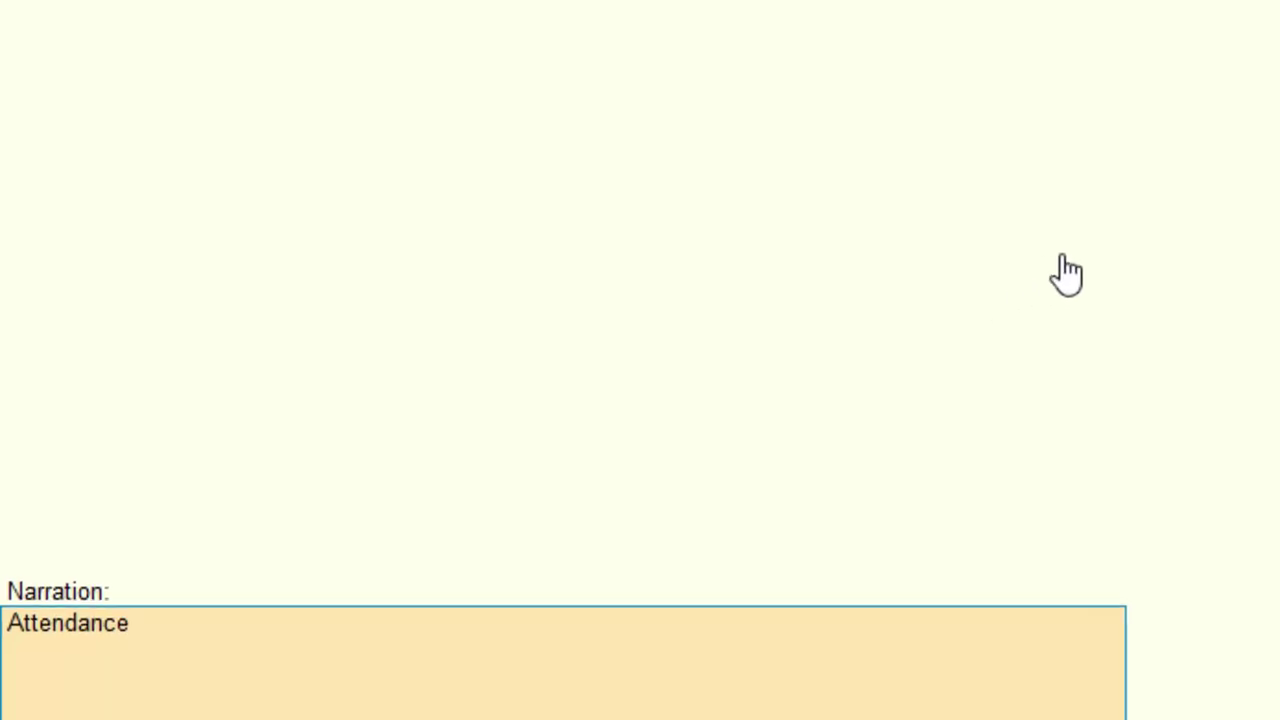
{"action": "type", "text": "rded"}
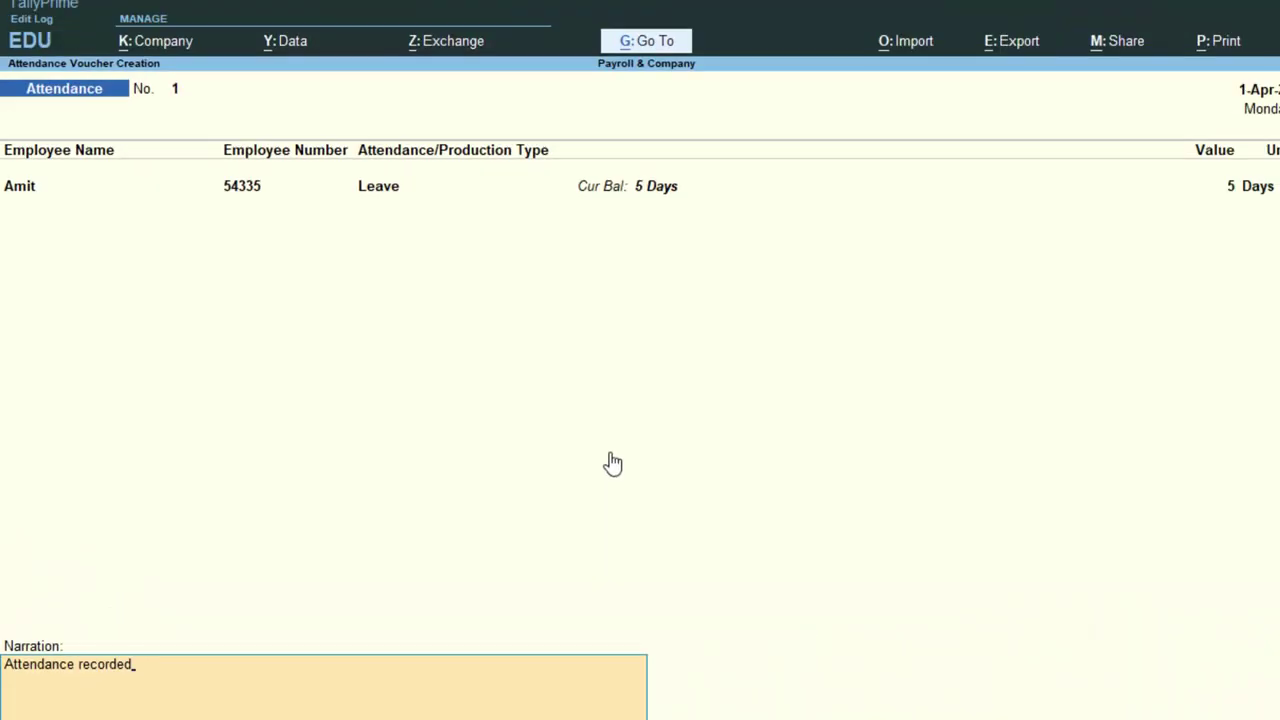
{"action": "key", "text": "Return"}
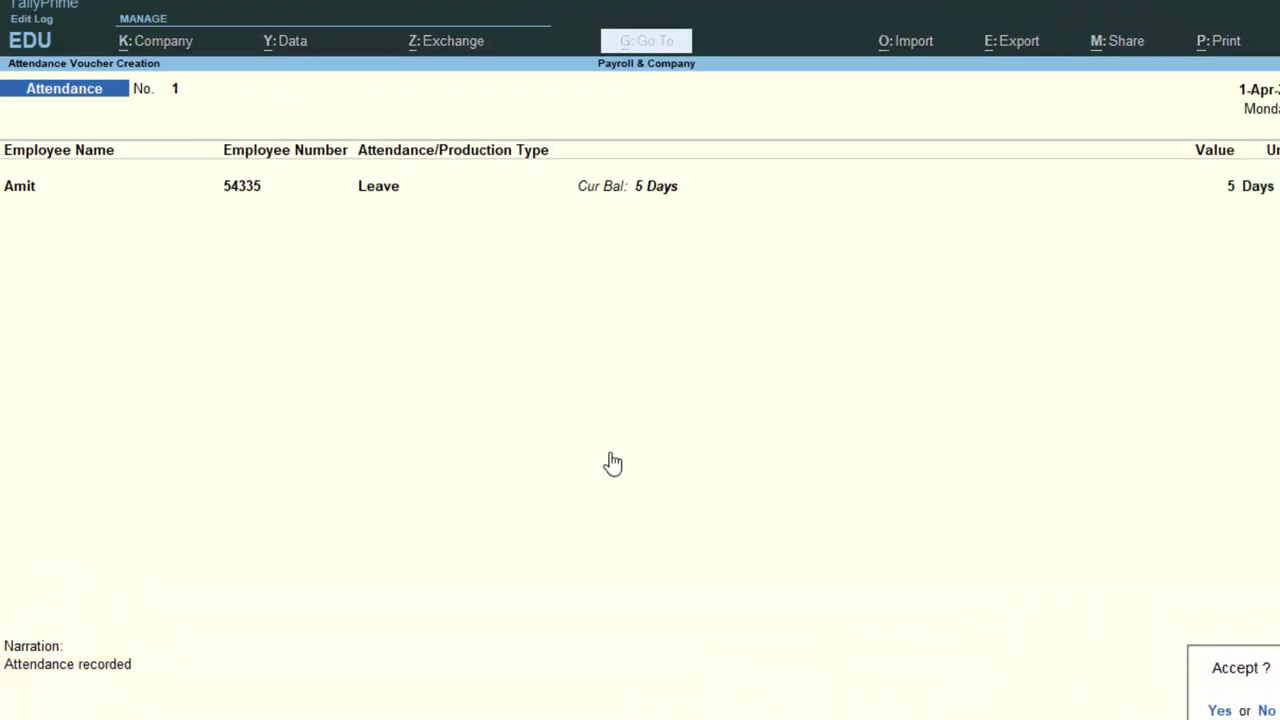
{"action": "key", "text": "Return"}
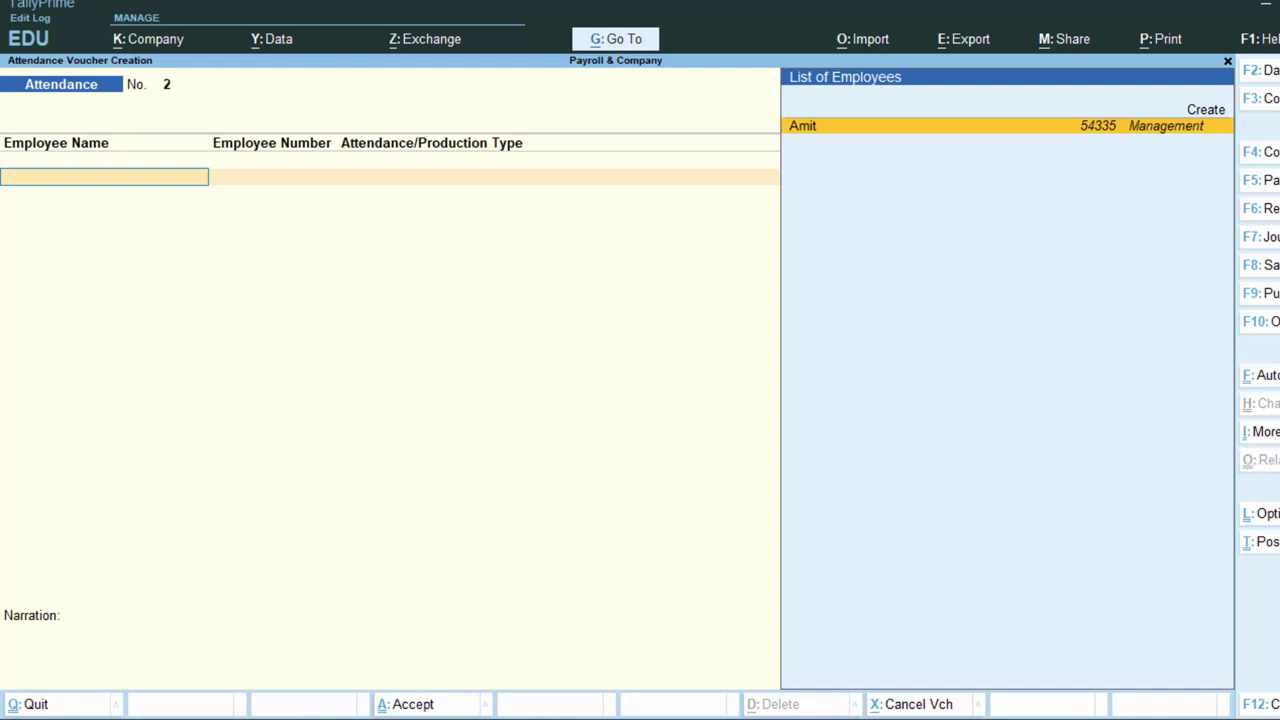
Switch the voucher type to Payroll with Cash as the account.
{"action": "left_click", "coordinate": [1258, 321]}
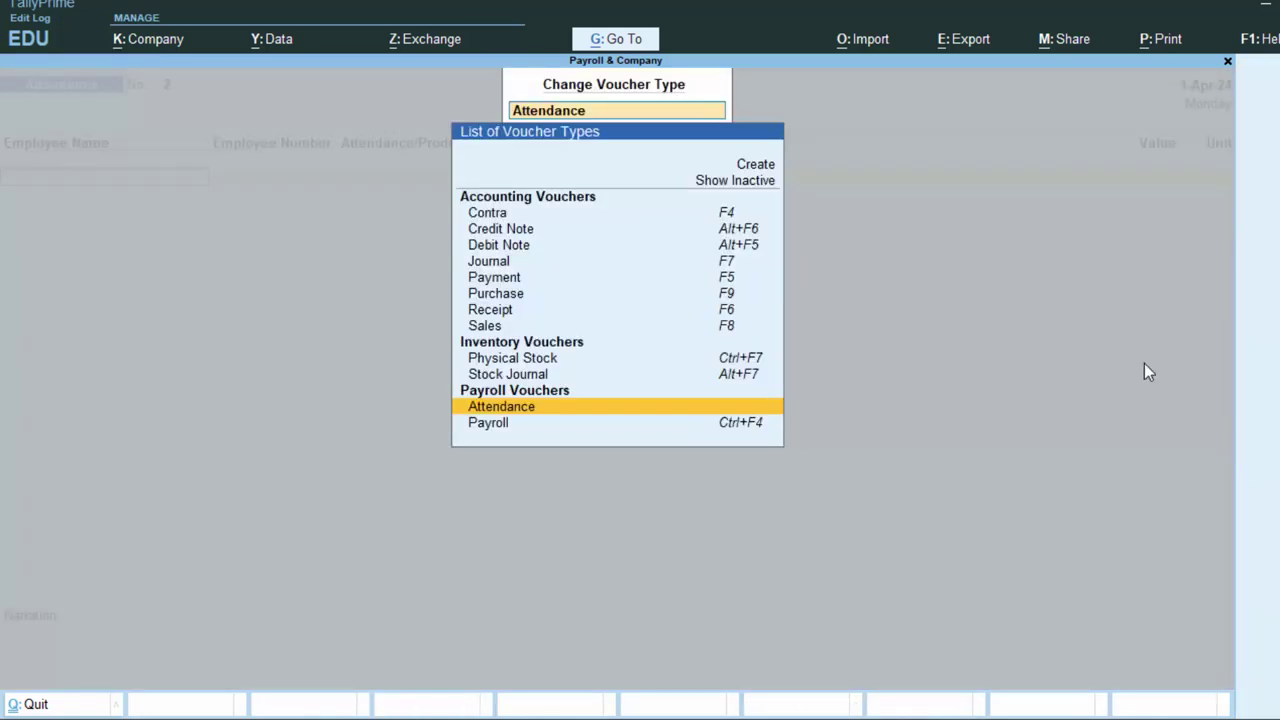
{"action": "key", "text": "Down"}
{"action": "key", "text": "Return"}
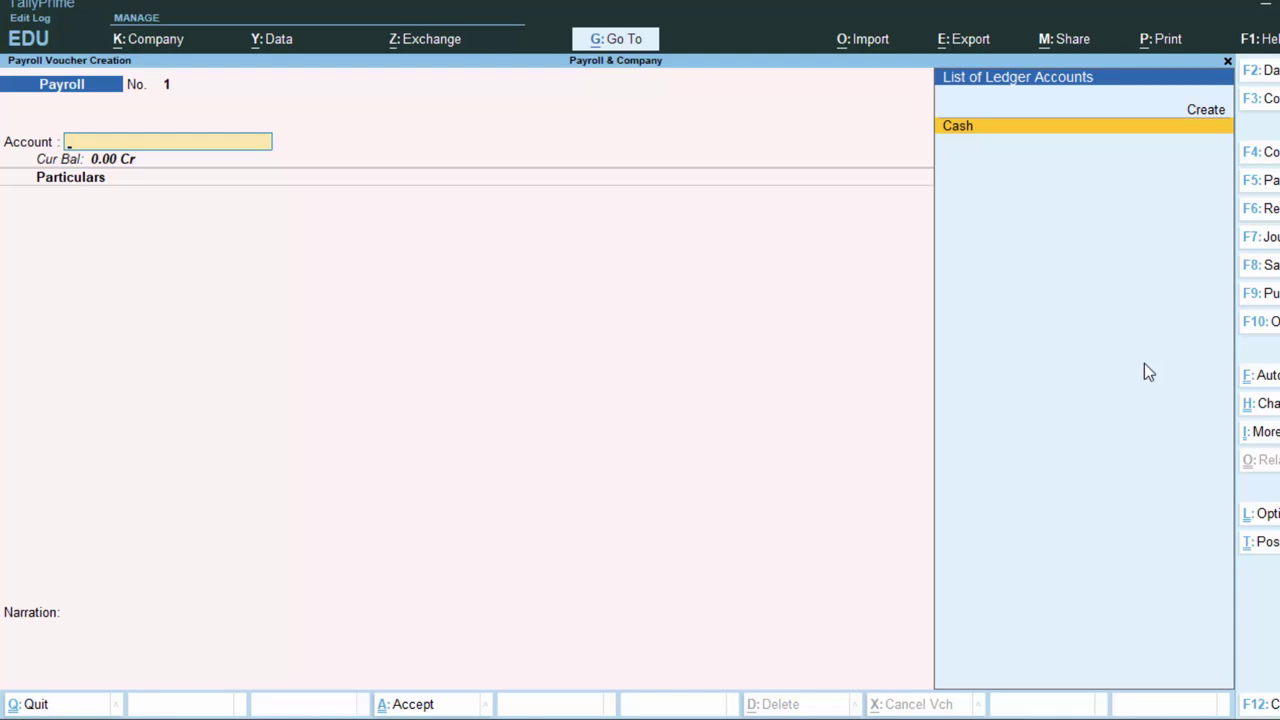
{"action": "key", "text": "Return"}
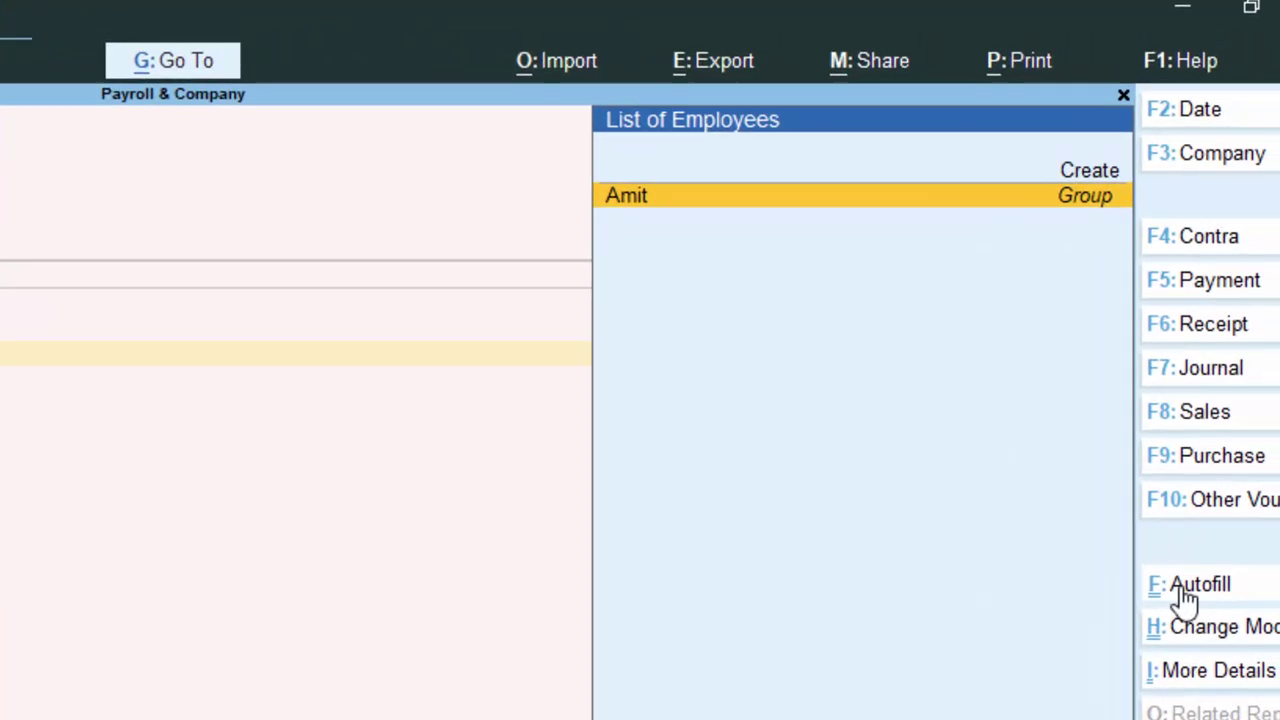
Dismiss the Payroll Autofill form for Salary without applying it and add Amit as the employee.
{"action": "left_click", "coordinate": [1181, 590]}
{"action": "key", "text": "Return"}
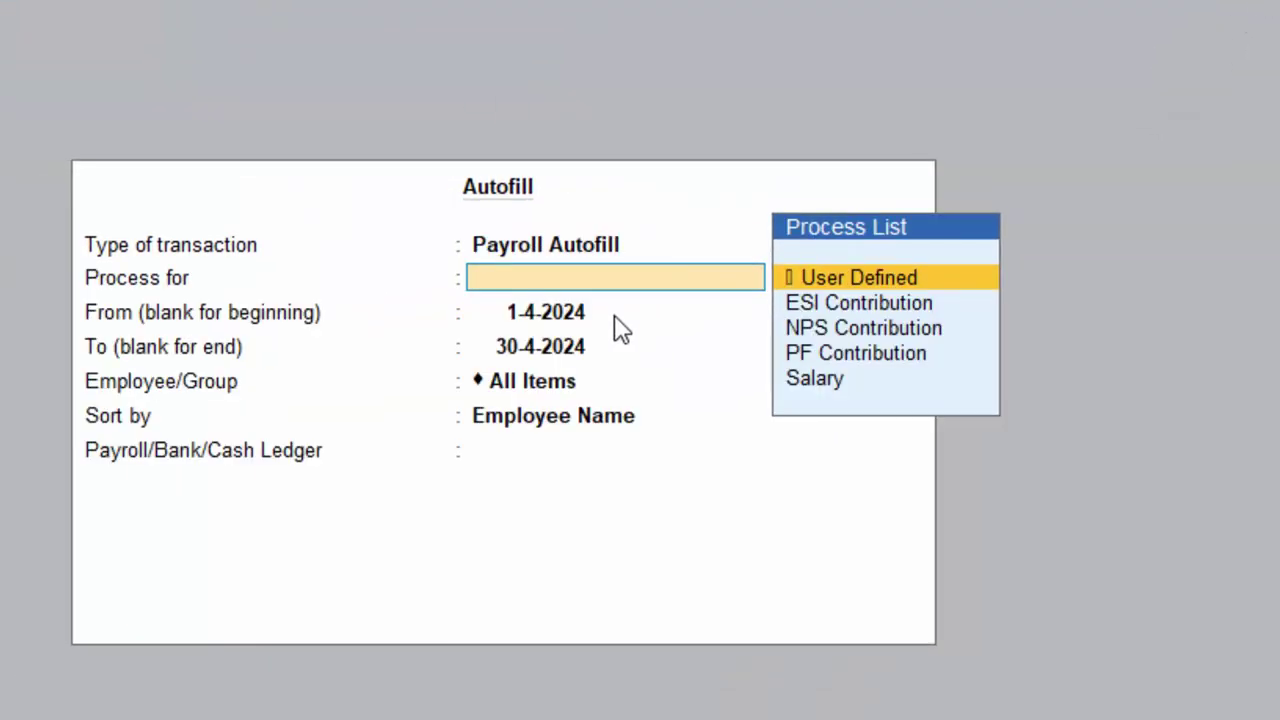
{"action": "key", "text": "Down"}
{"action": "key", "text": "Down"}
{"action": "key", "text": "Down"}
{"action": "key", "text": "Down"}
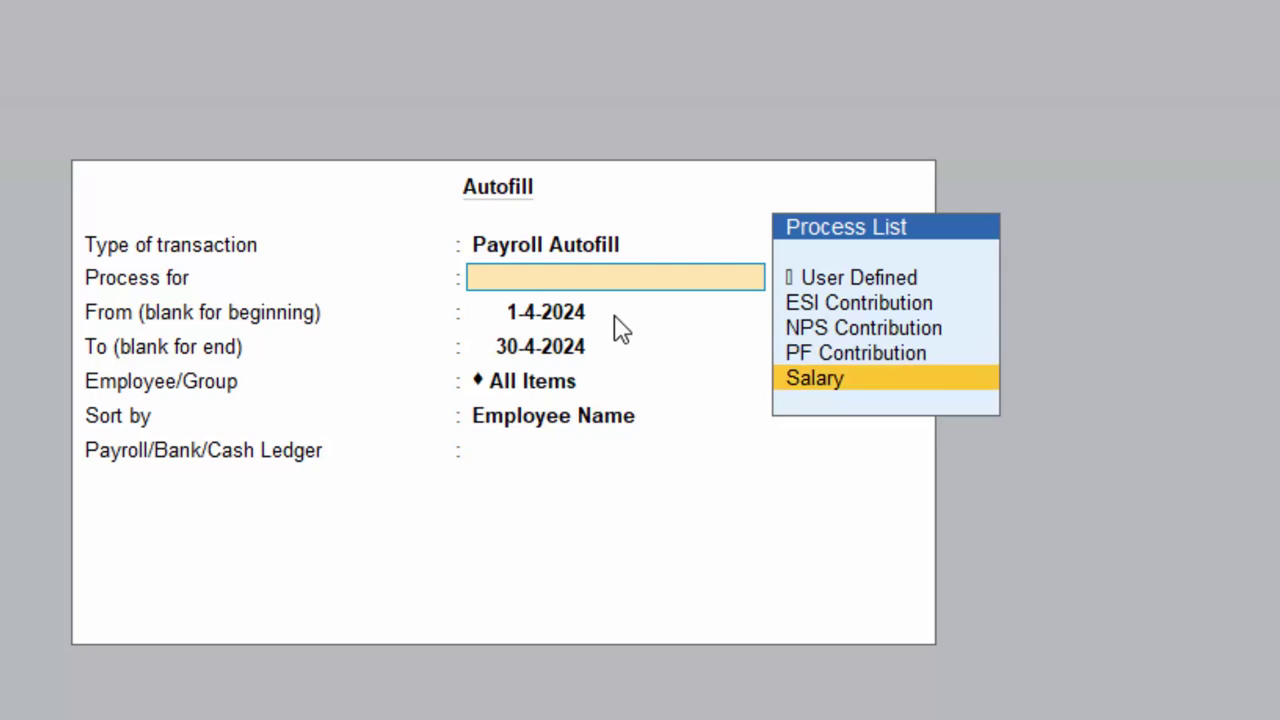
{"action": "key", "text": "Return"}
{"action": "key", "text": "Return"}
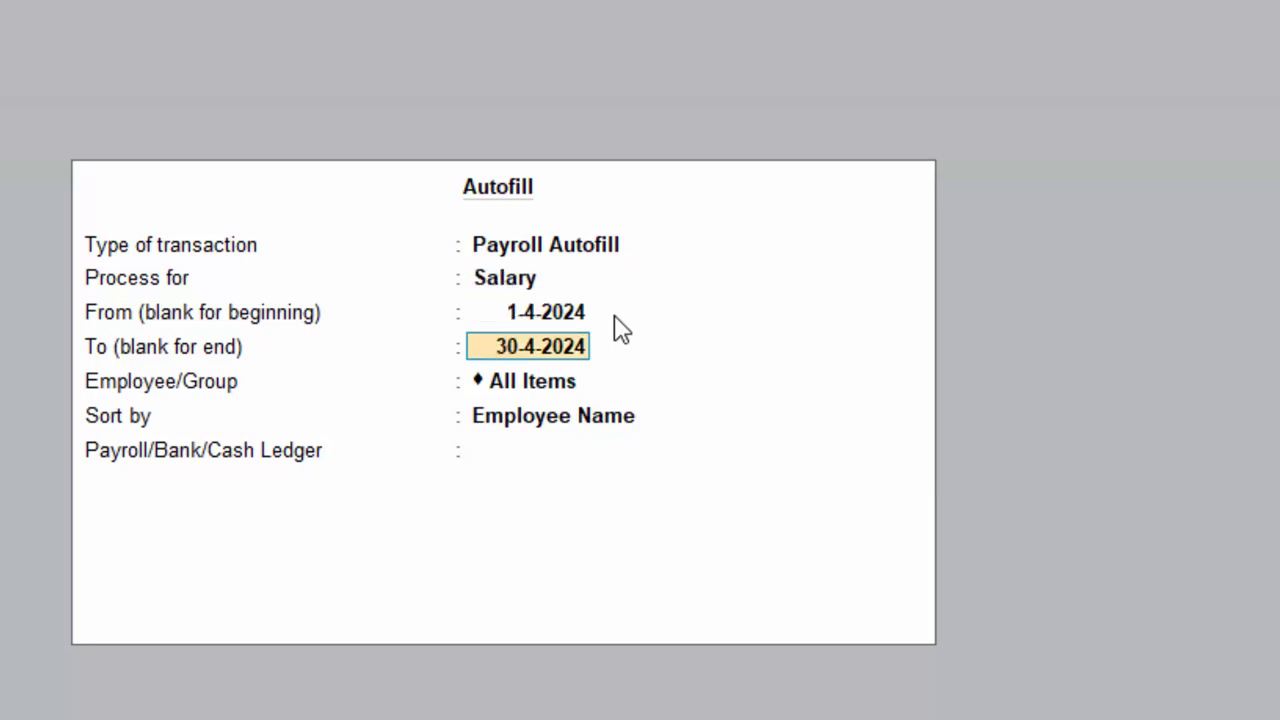
{"action": "key", "text": "Return"}
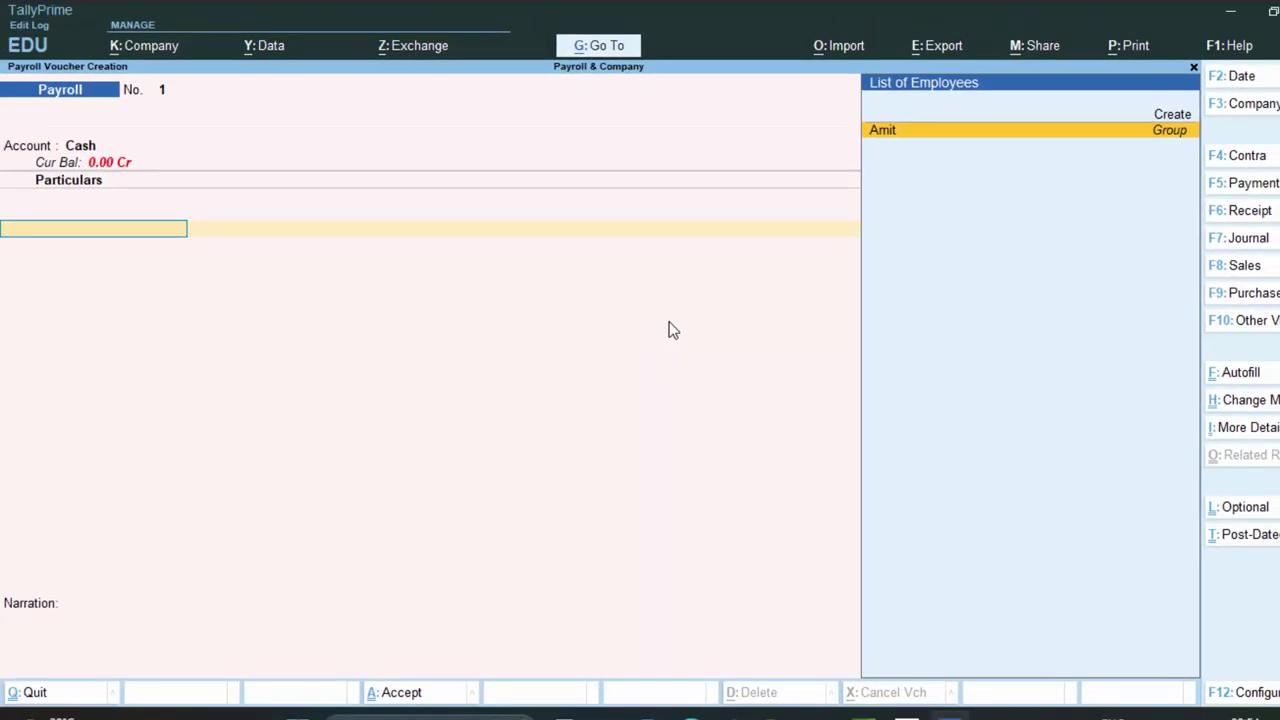
{"action": "key", "text": "Return"}
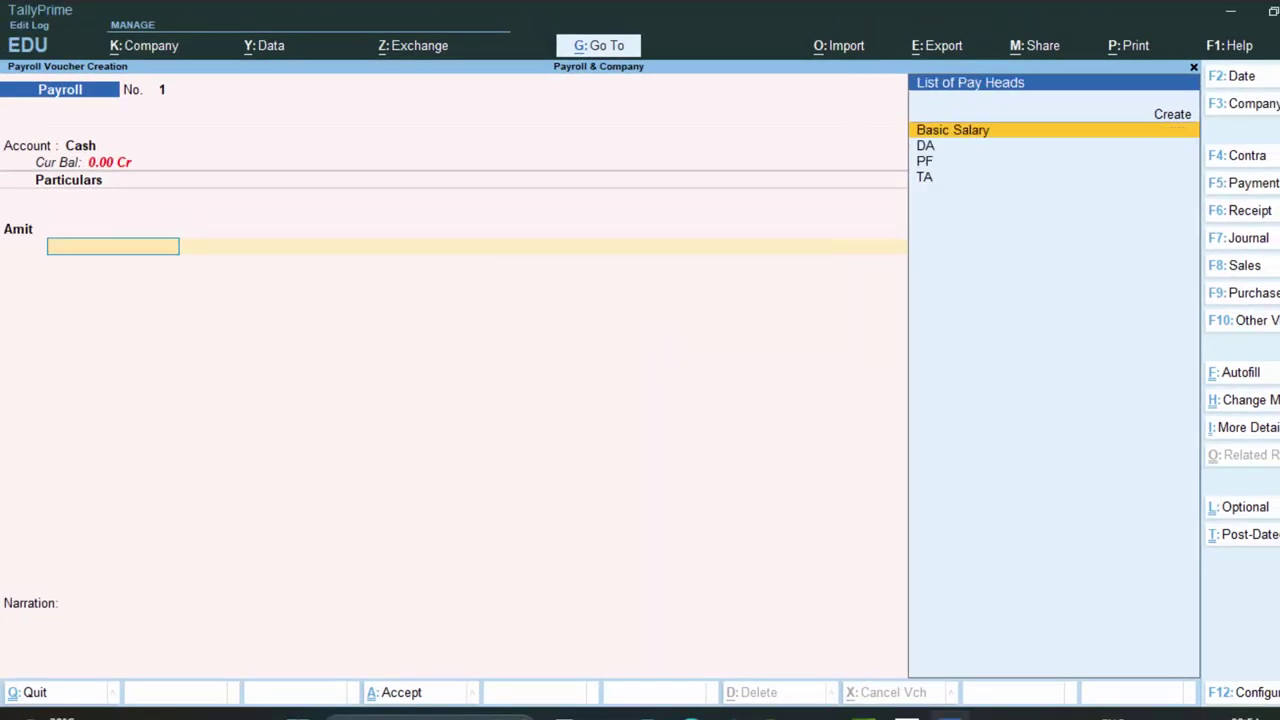
Autofill Amit's Salary up to 1-5-24 from the Cash ledger and accept the filled voucher.
{"action": "left_click", "coordinate": [1240, 372]}
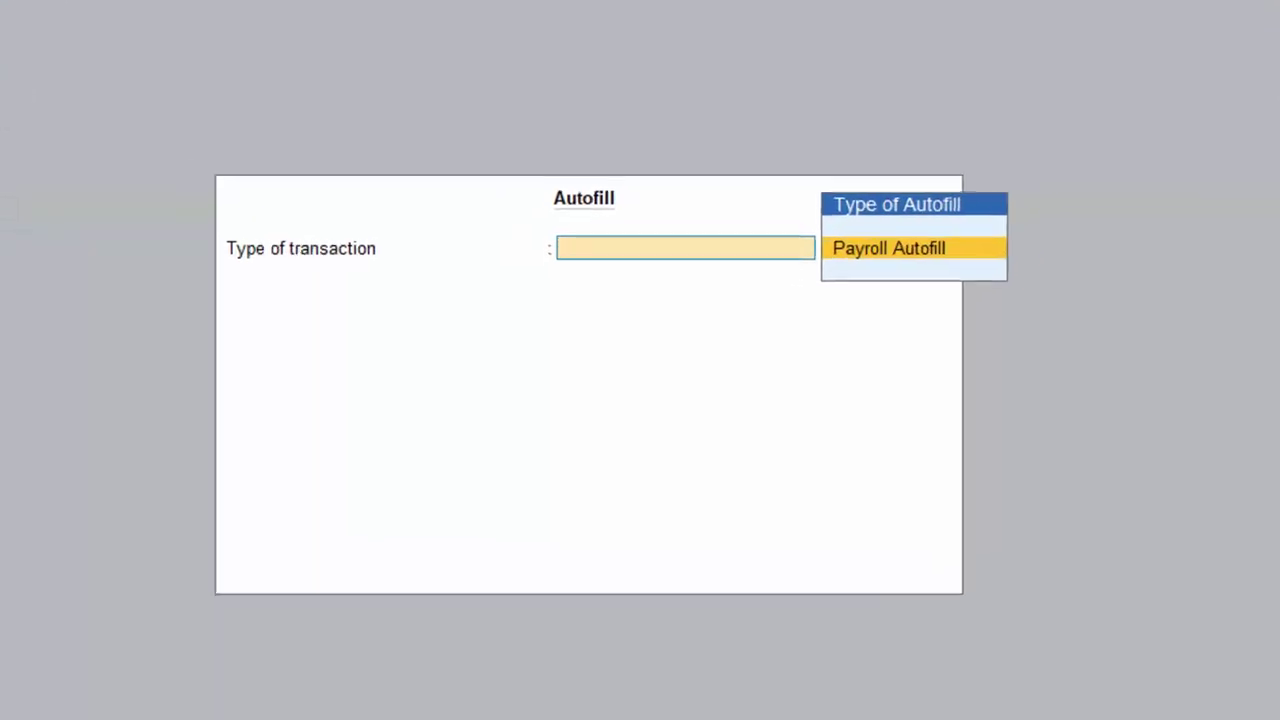
{"action": "key", "text": "Return"}
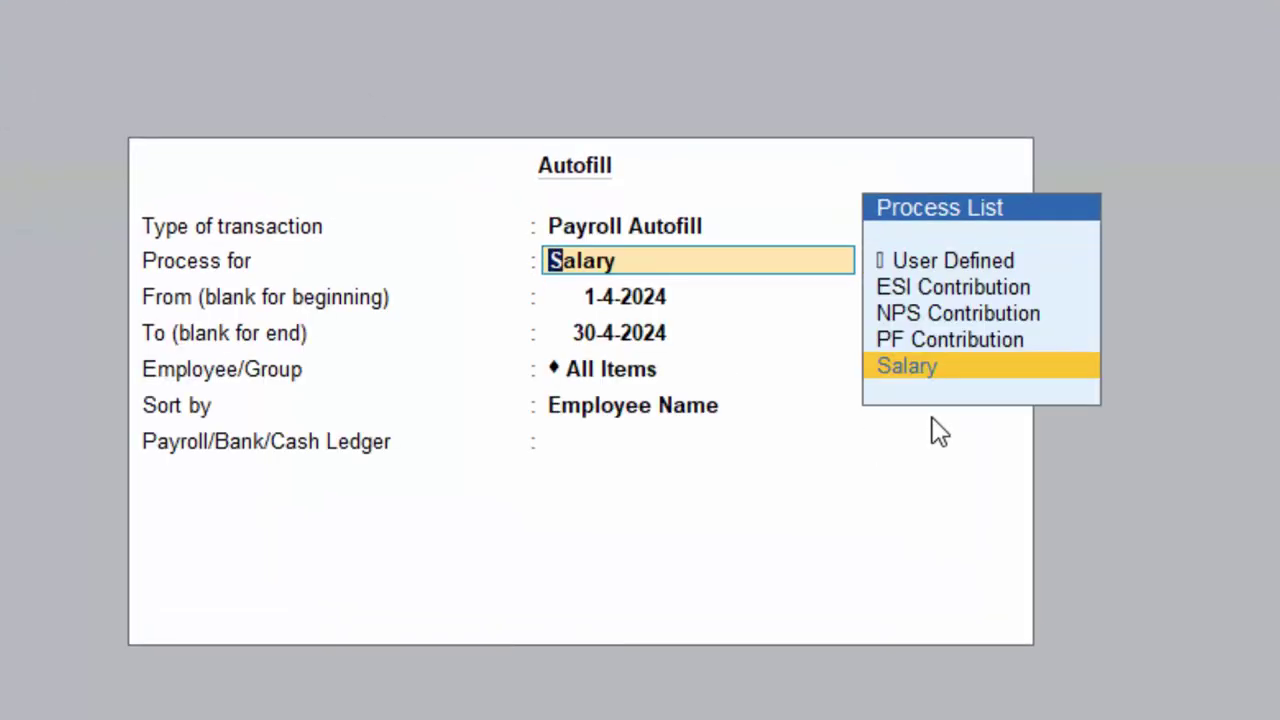
{"action": "key", "text": "Return"}
{"action": "key", "text": "Return"}
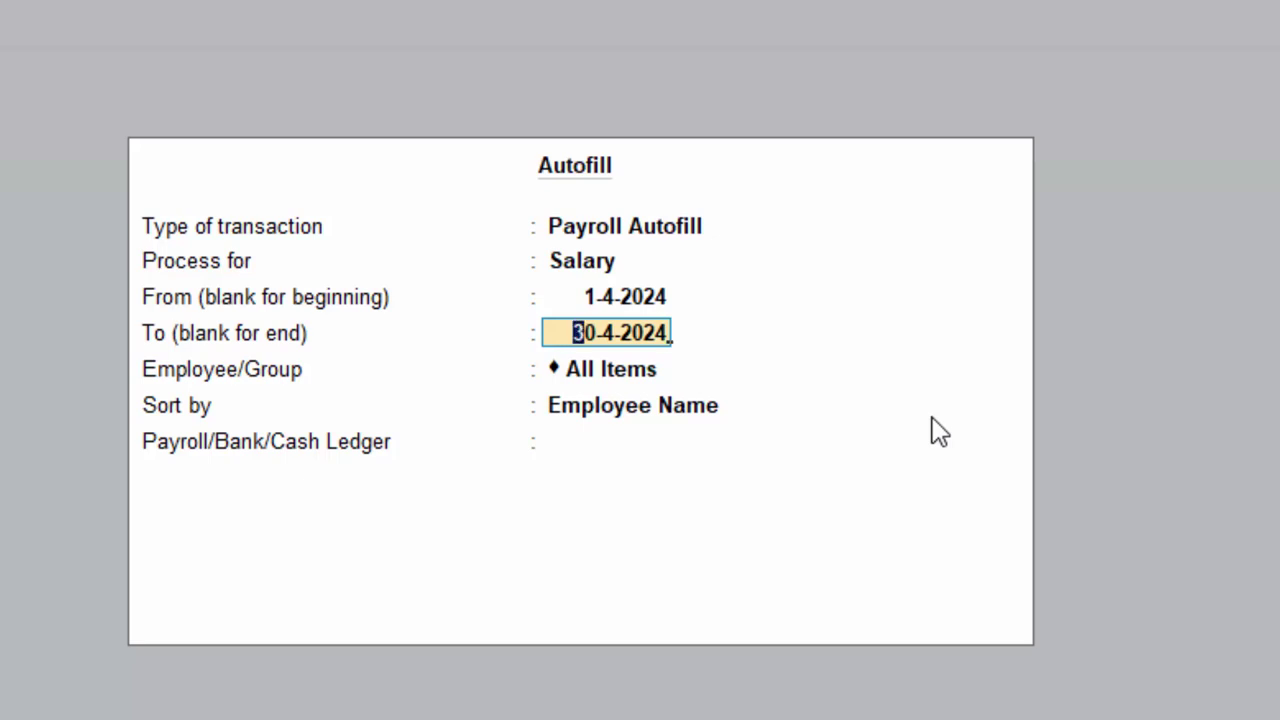
{"action": "type", "text": "1-5"}
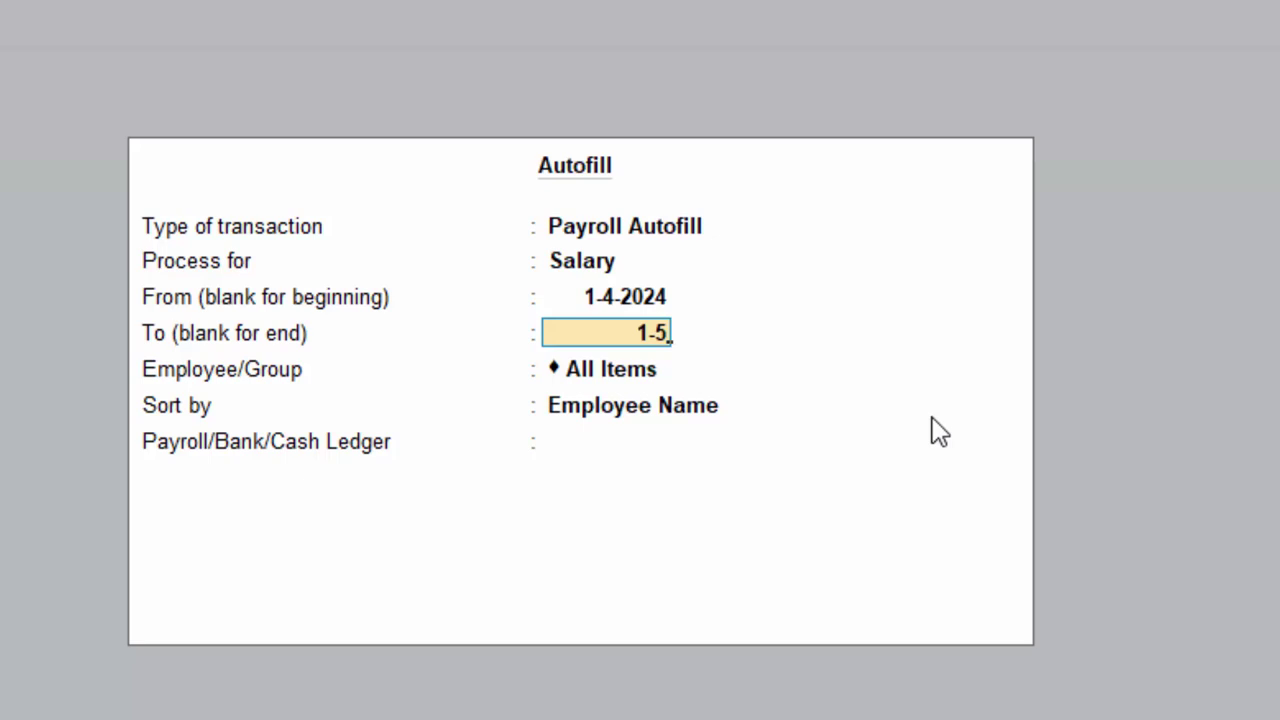
{"action": "type", "text": "-24"}
{"action": "key", "text": "Return"}
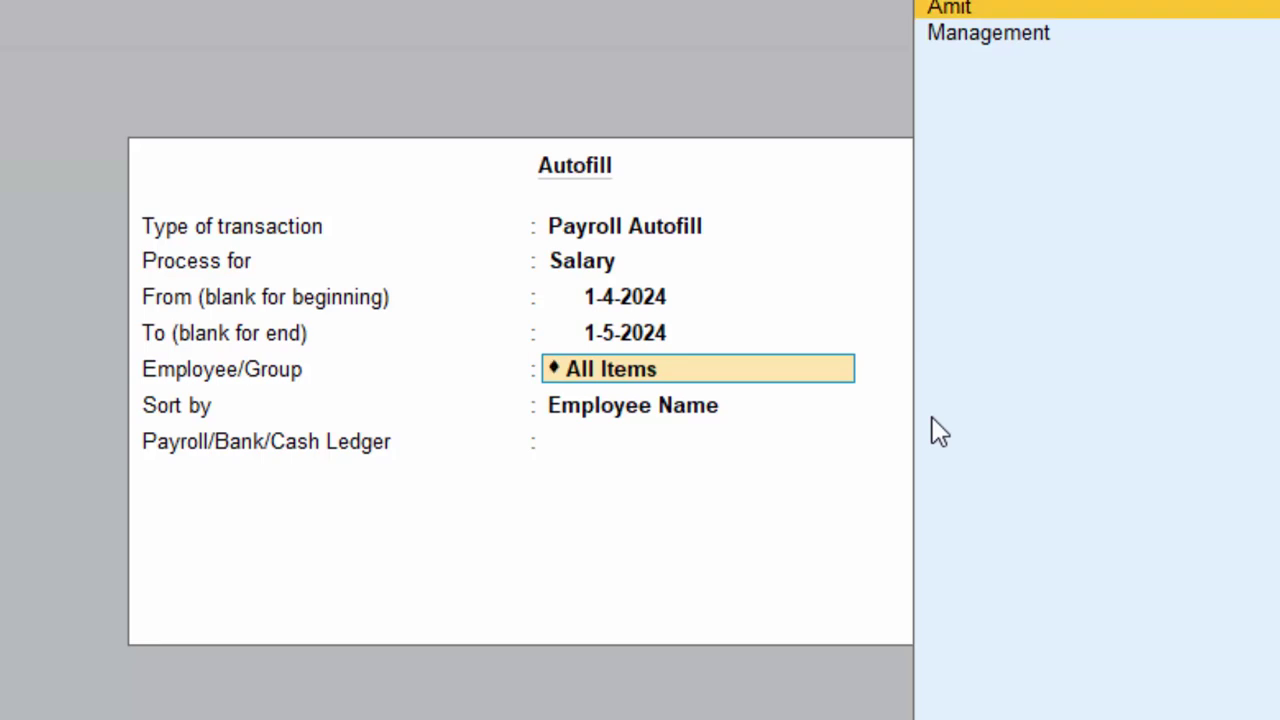
{"action": "key", "text": "Return"}
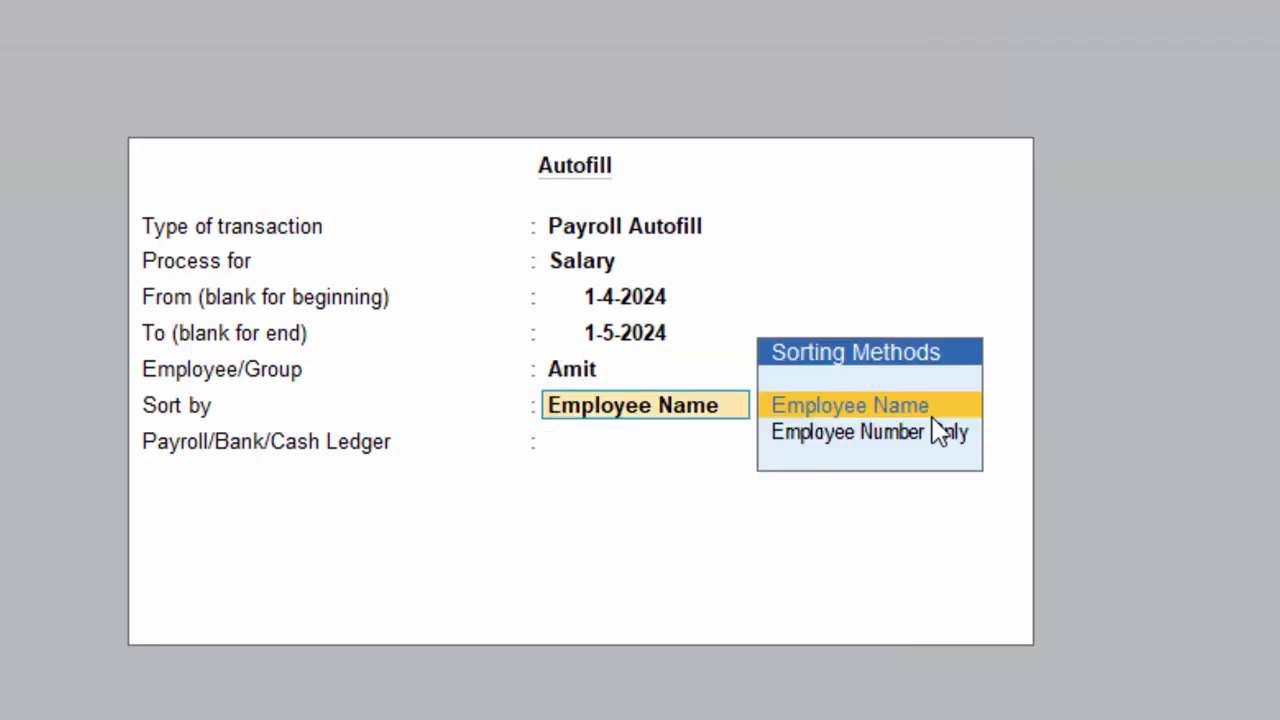
{"action": "key", "text": "Return"}
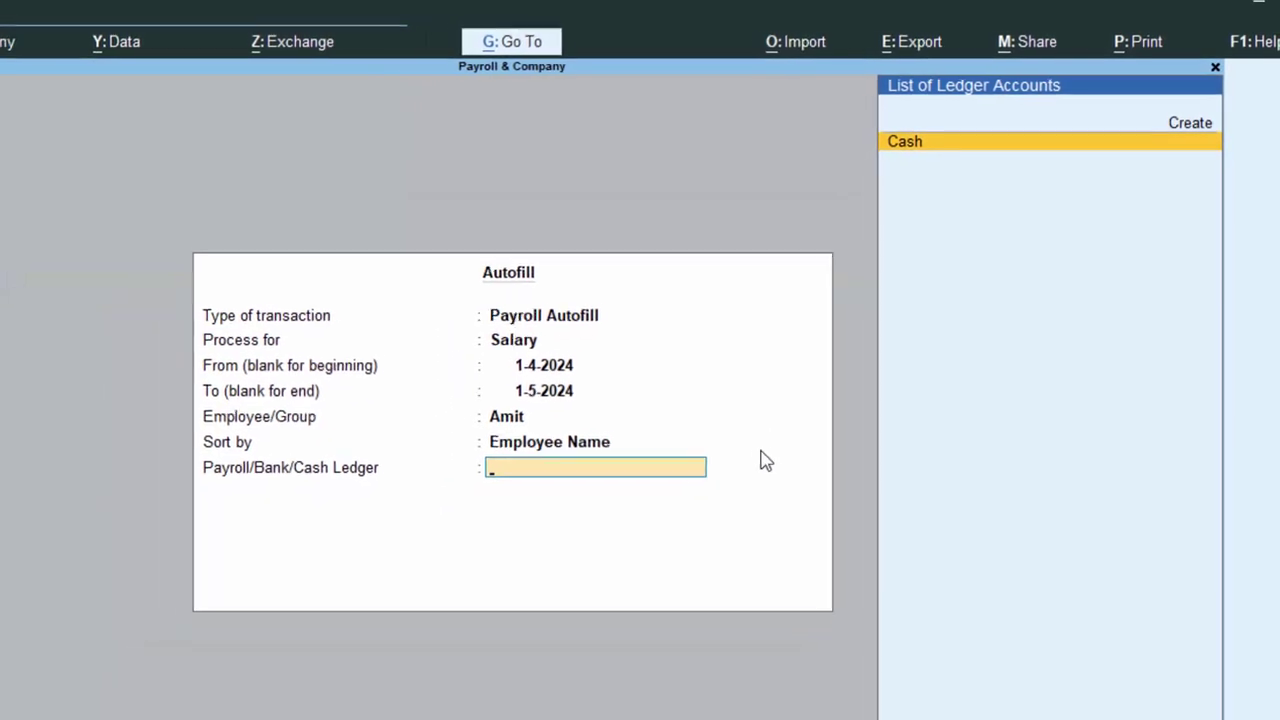
{"action": "key", "text": "Return"}
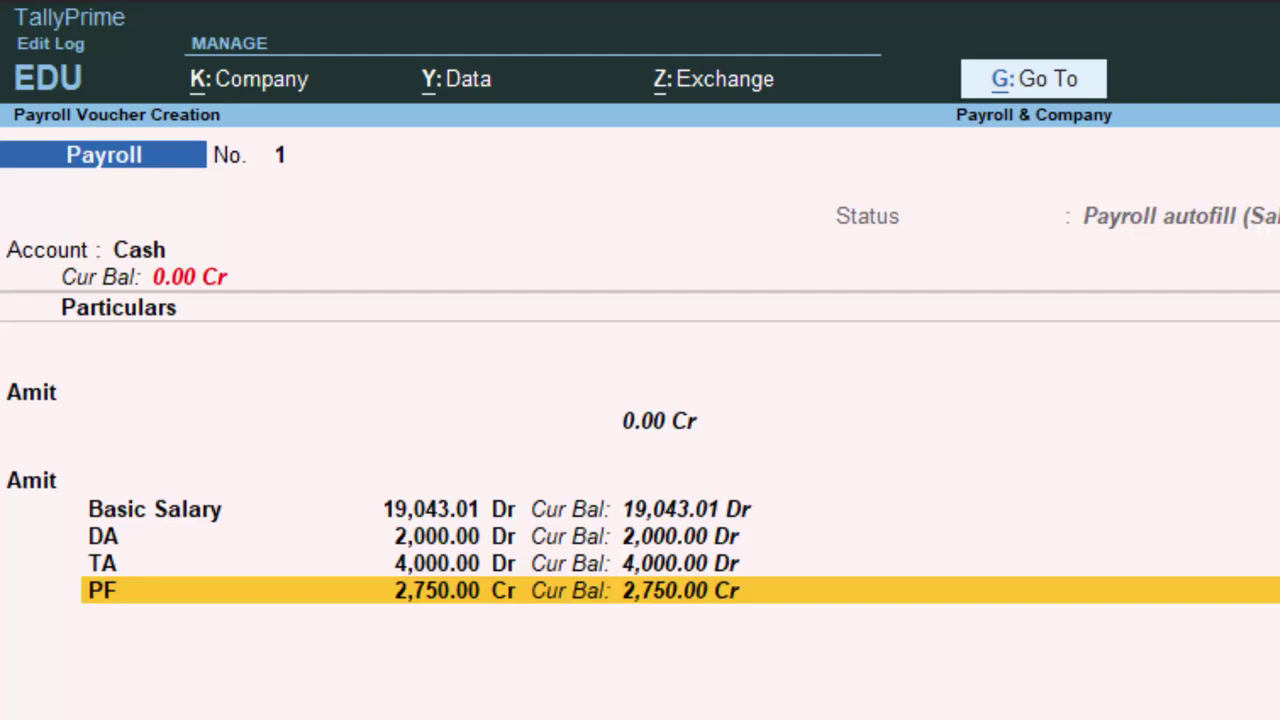
{"action": "key", "text": "Return"}
Confirm saving the salary voucher, quit voucher entry and open the Pay Slip report under Payroll Reports.
{"action": "key", "text": "y"}
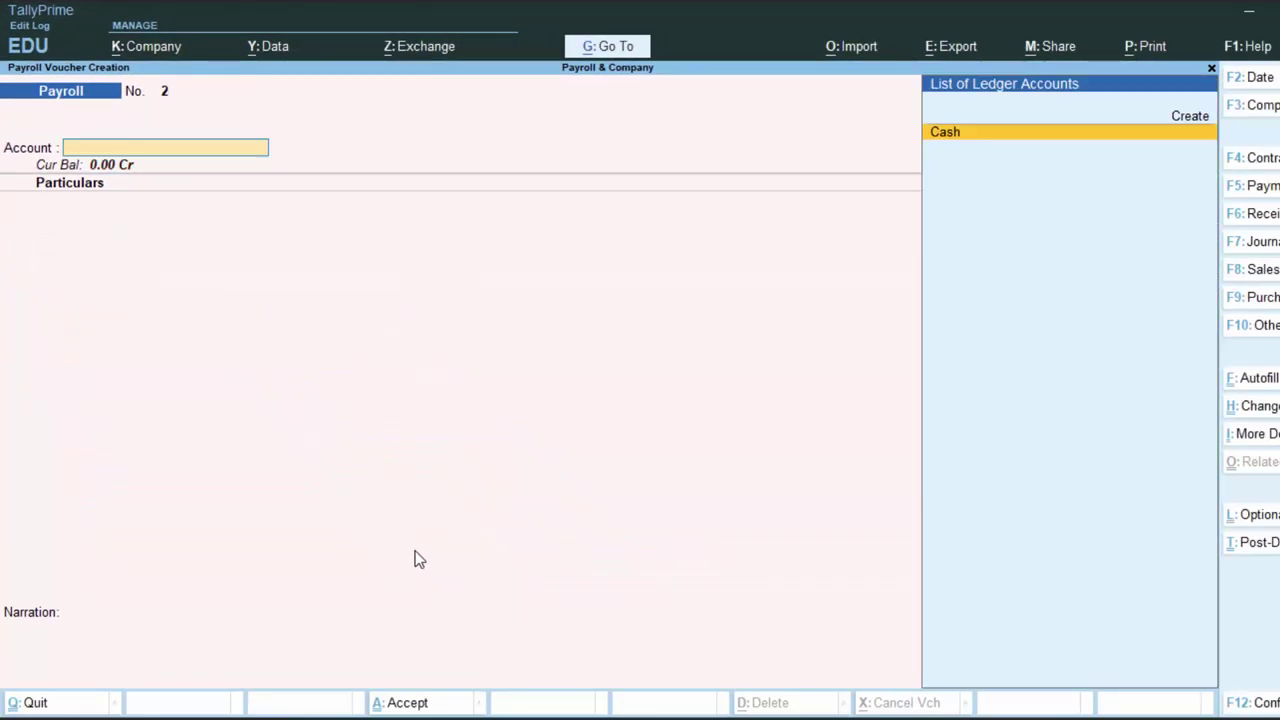
{"action": "key", "text": "Escape"}
{"action": "key", "text": "y"}
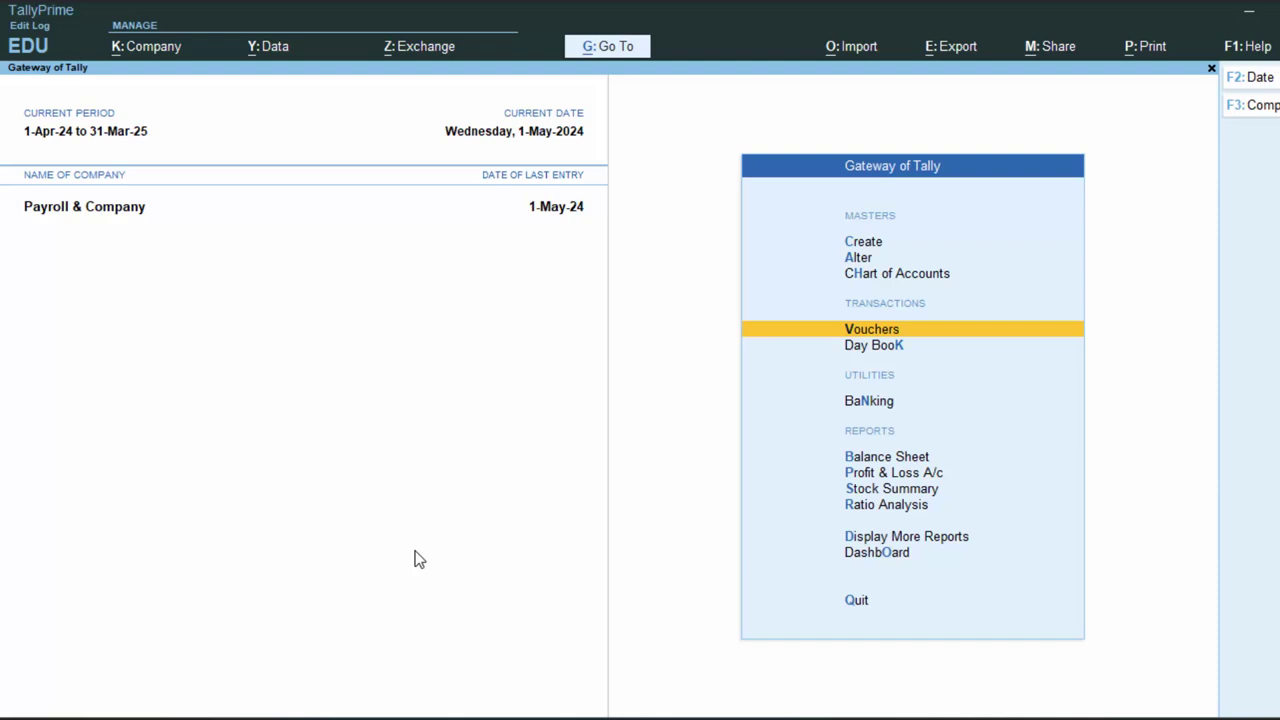
{"action": "key", "text": "d"}
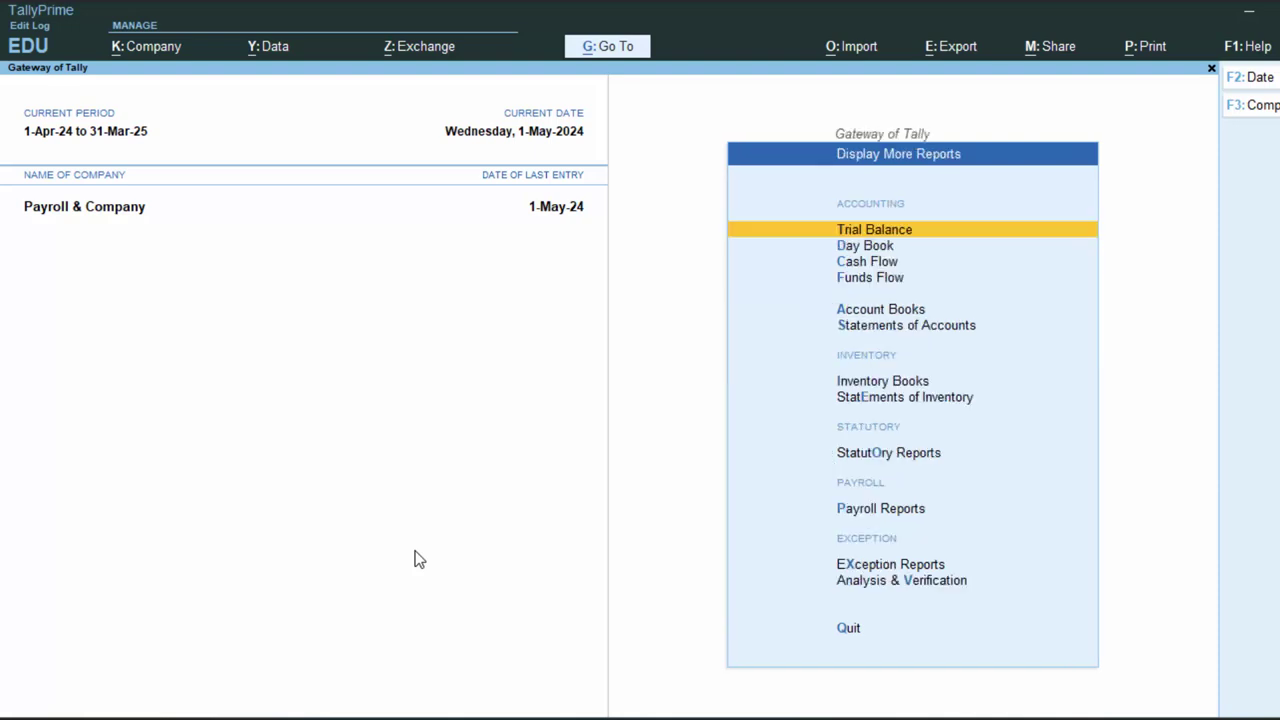
{"action": "key", "text": "Down"}
{"action": "key", "text": "Down"}
{"action": "key", "text": "Down"}
{"action": "key", "text": "Down"}
{"action": "key", "text": "Down"}
{"action": "key", "text": "Down"}
{"action": "key", "text": "Down"}
{"action": "key", "text": "Down"}
{"action": "key", "text": "Down"}
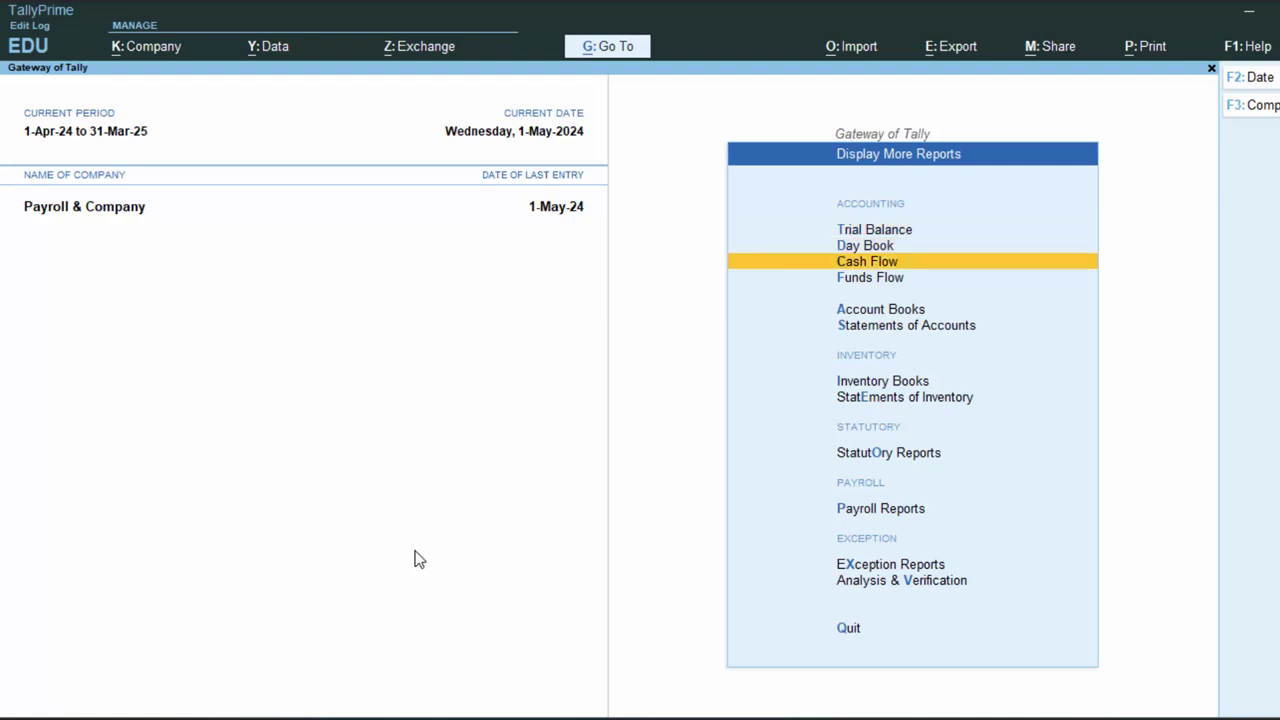
{"action": "key", "text": "Return"}
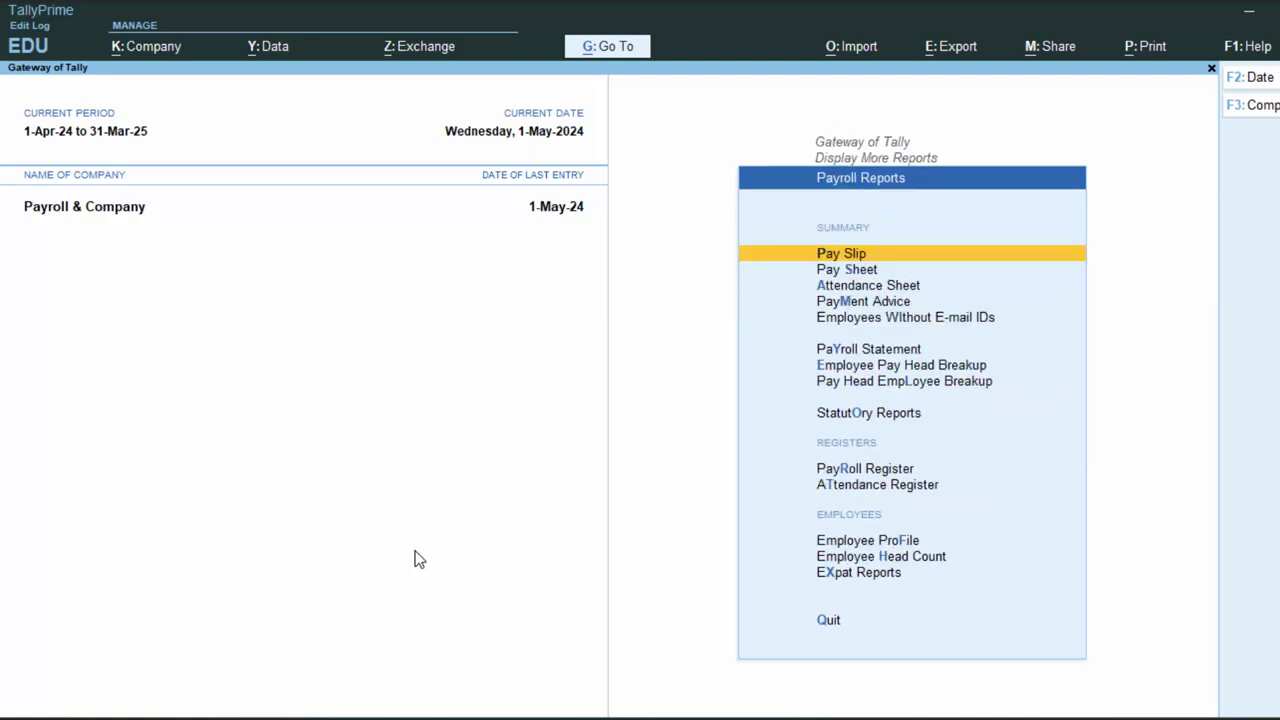
{"action": "key", "text": "Return"}
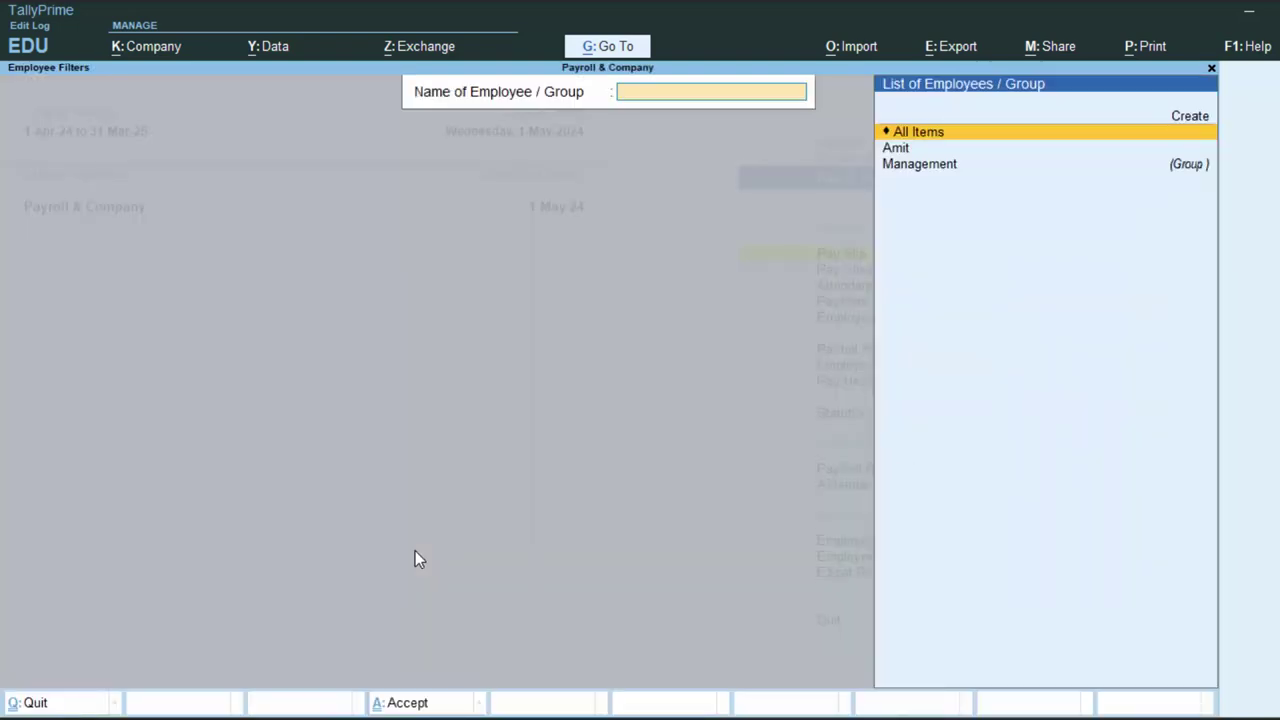
Print-preview Amit's May-2024 pay slip and zoom in to read the ₹22,293.01 net amount.
{"action": "key", "text": "Down"}
{"action": "key", "text": "Return"}
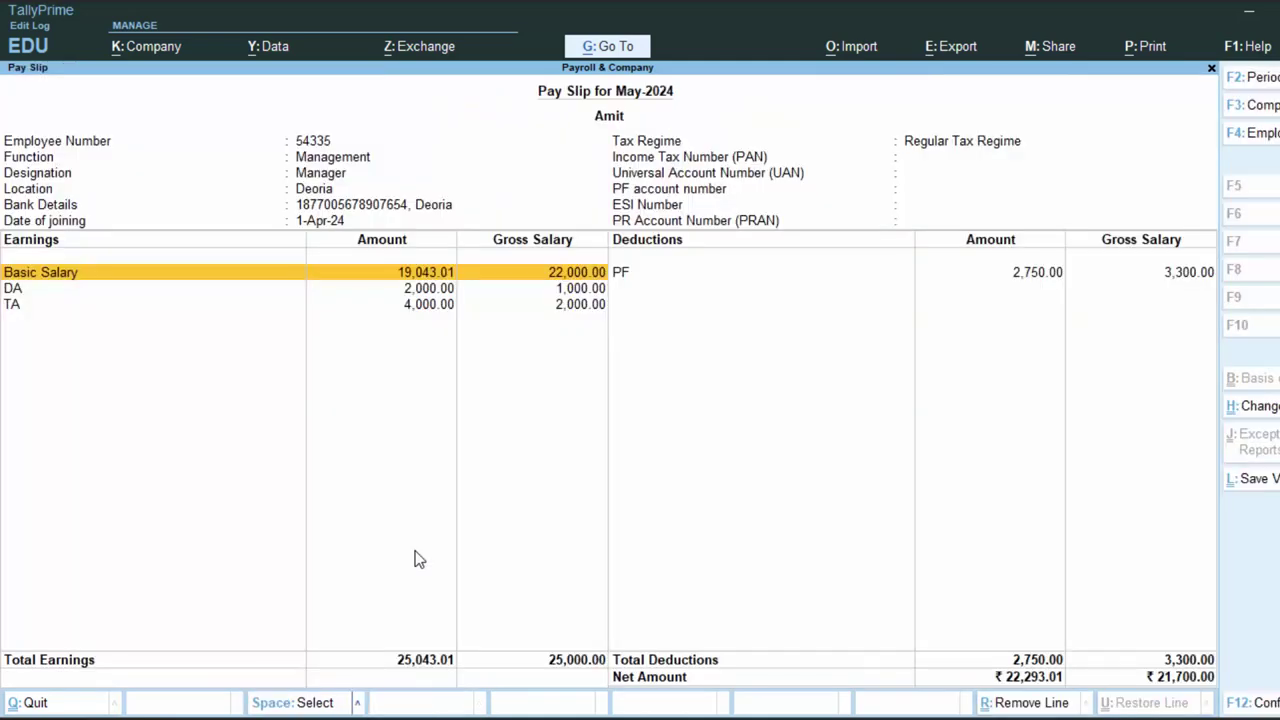
{"action": "key", "text": "alt+p"}
{"action": "key", "text": "Return"}
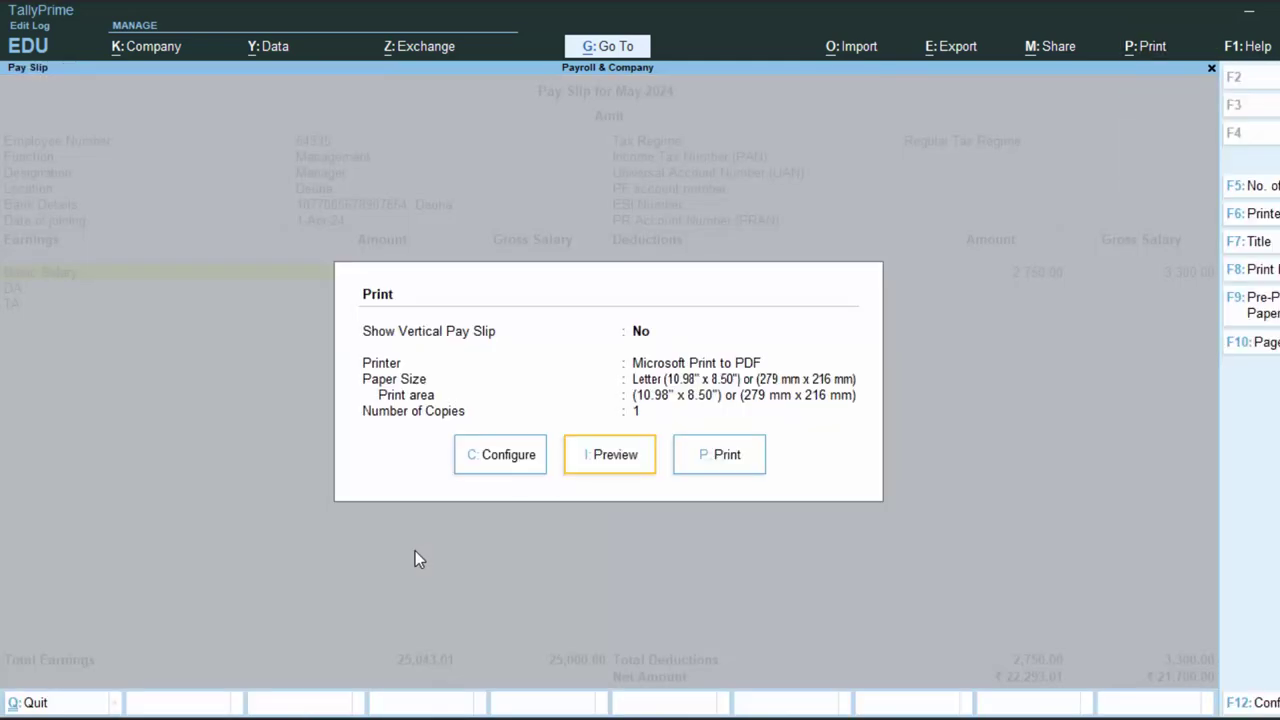
{"action": "key", "text": "i"}
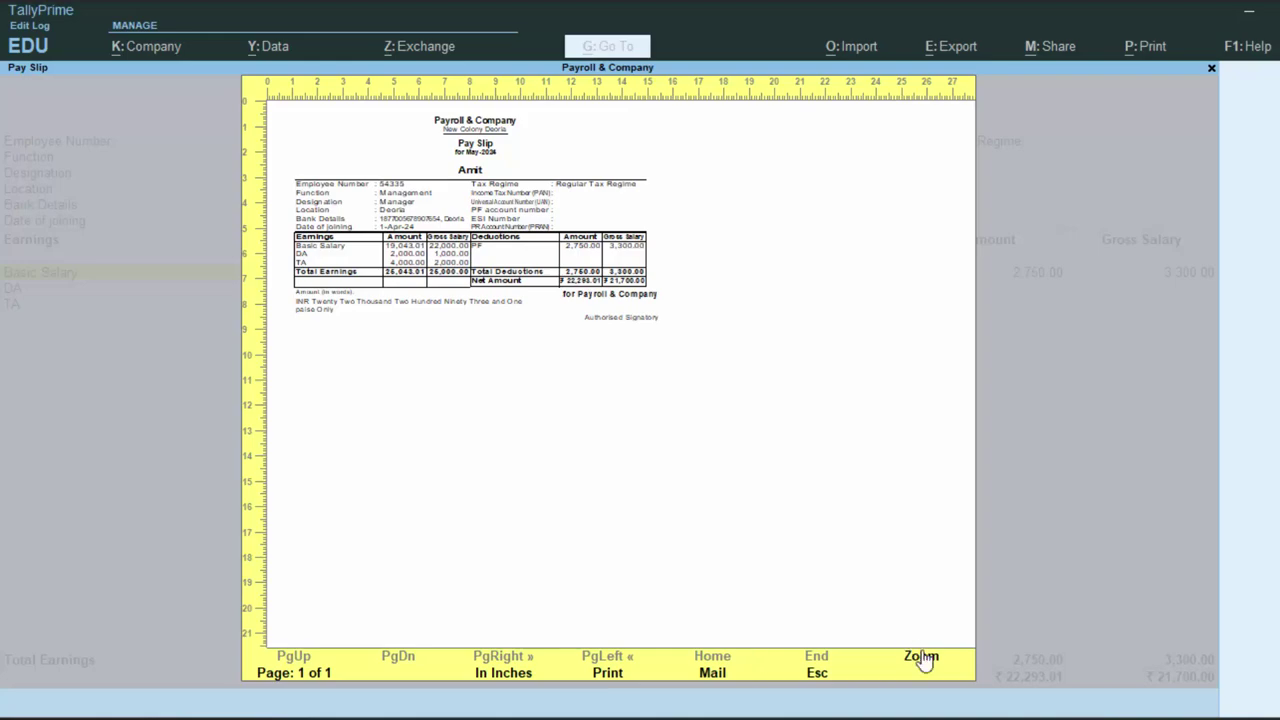
{"action": "left_click", "coordinate": [908, 673]}
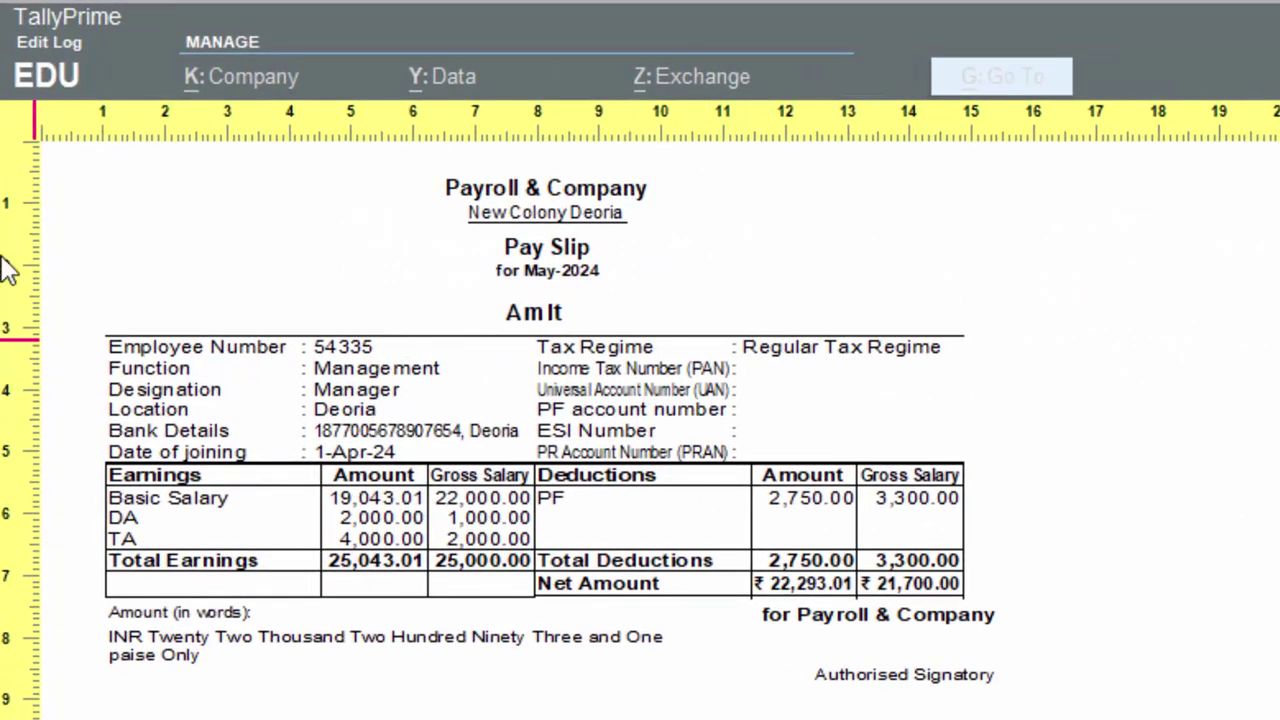